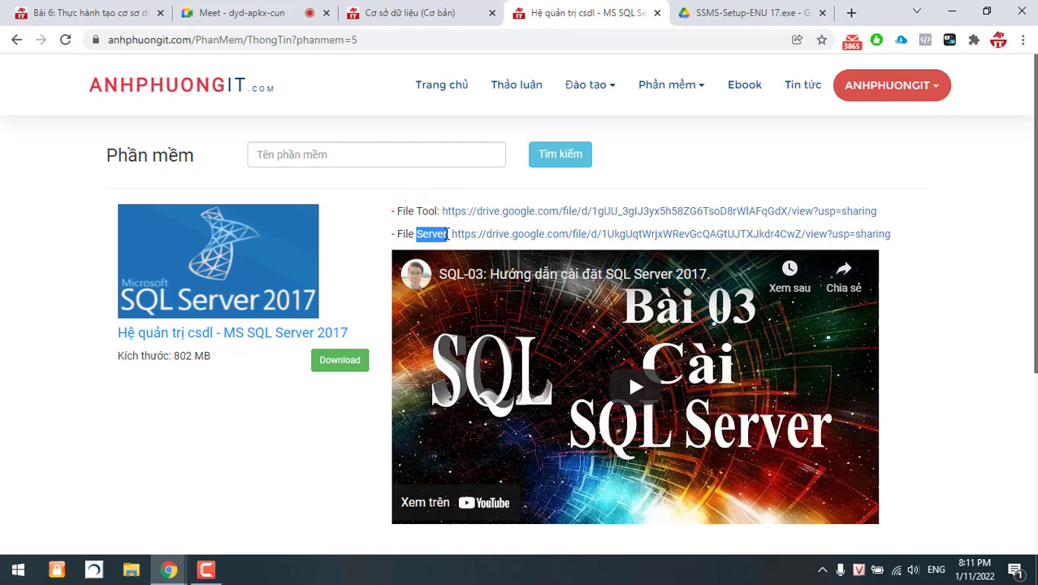
# Open the File Tool Drive link and start downloading the 802M SSMS-Setup-ENU 17.exe installer
pyautogui.click(946, 158)
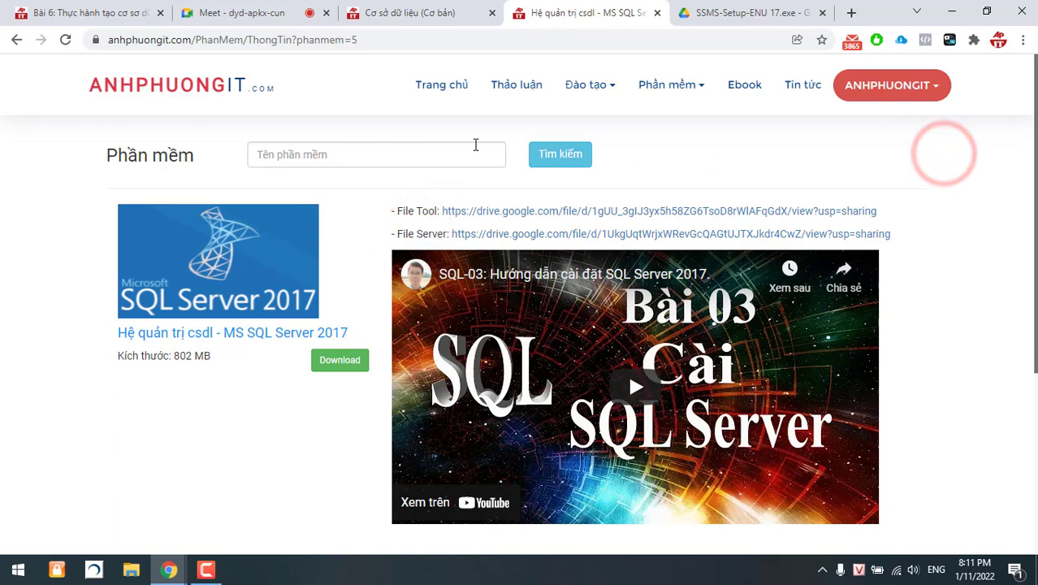
pyautogui.click(789, 210)
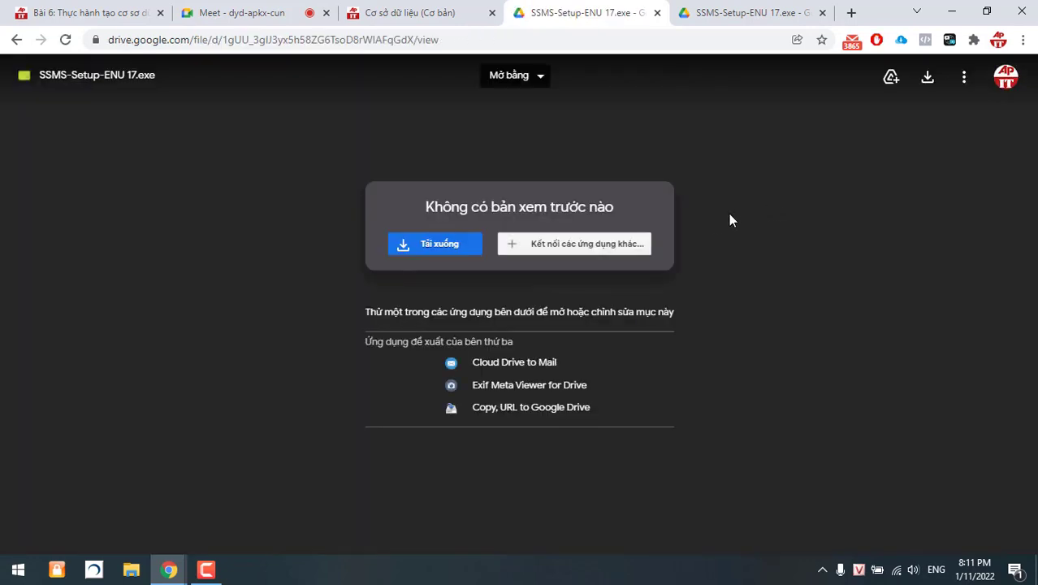
pyautogui.click(927, 77)
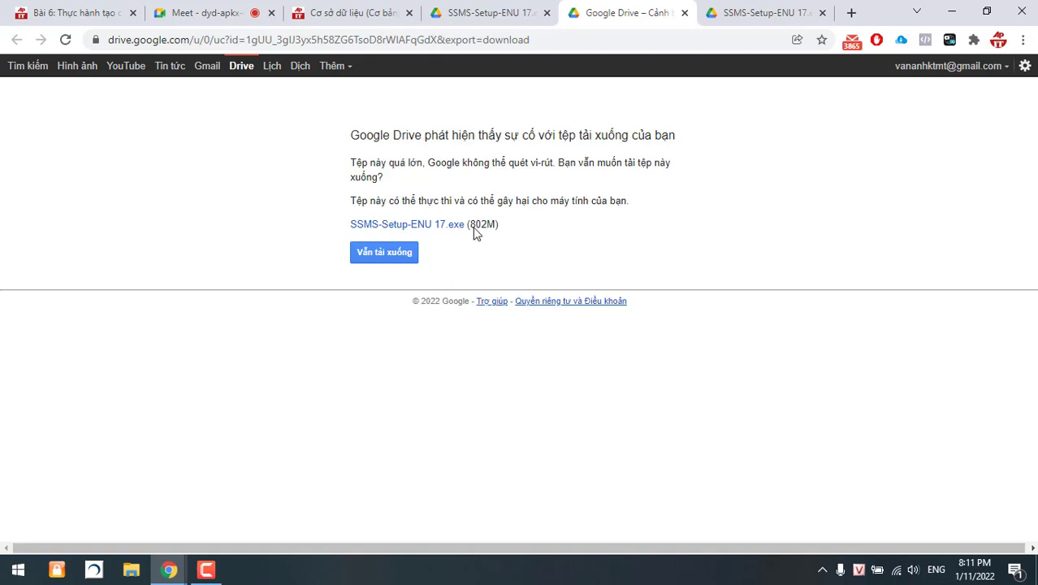
pyautogui.moveTo(470, 225); pyautogui.dragTo(506, 232)
pyautogui.click(505, 232)
# Close the duplicate preview tab and the Google Drive download-warning tab
pyautogui.click(519, 12)
pyautogui.click(608, 18)
pyautogui.click(705, 15)
pyautogui.click(822, 13)
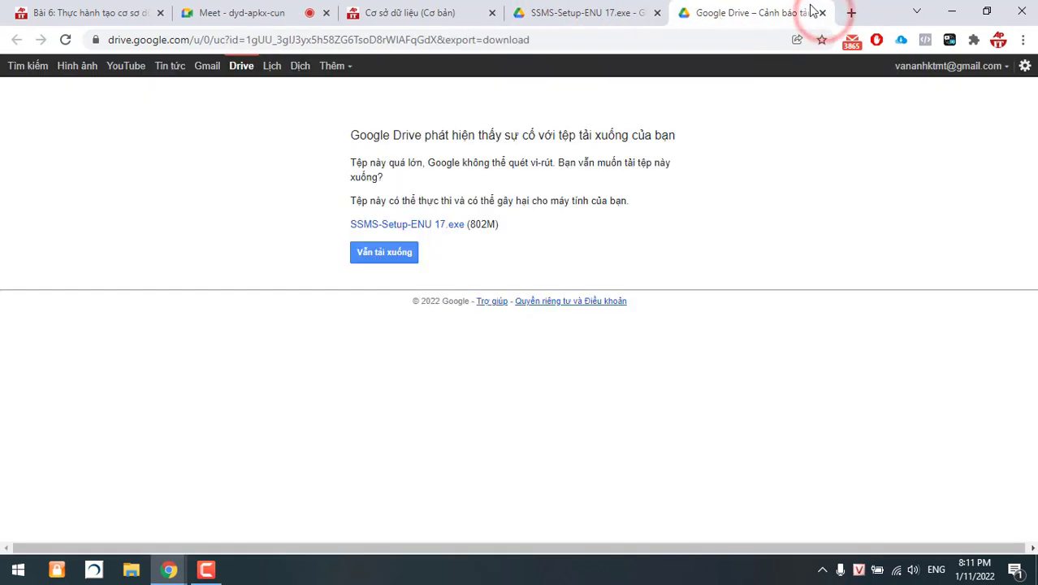
pyautogui.click(794, 13)
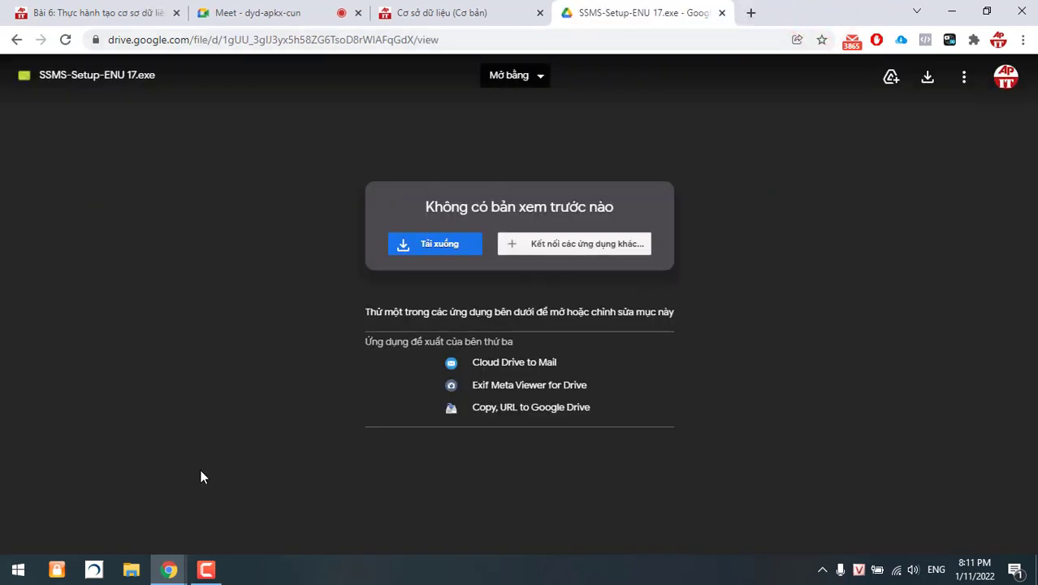
# Open File Explorer and browse the software folders under PHAN MEM > LAP TRINH
pyautogui.click(130, 570)
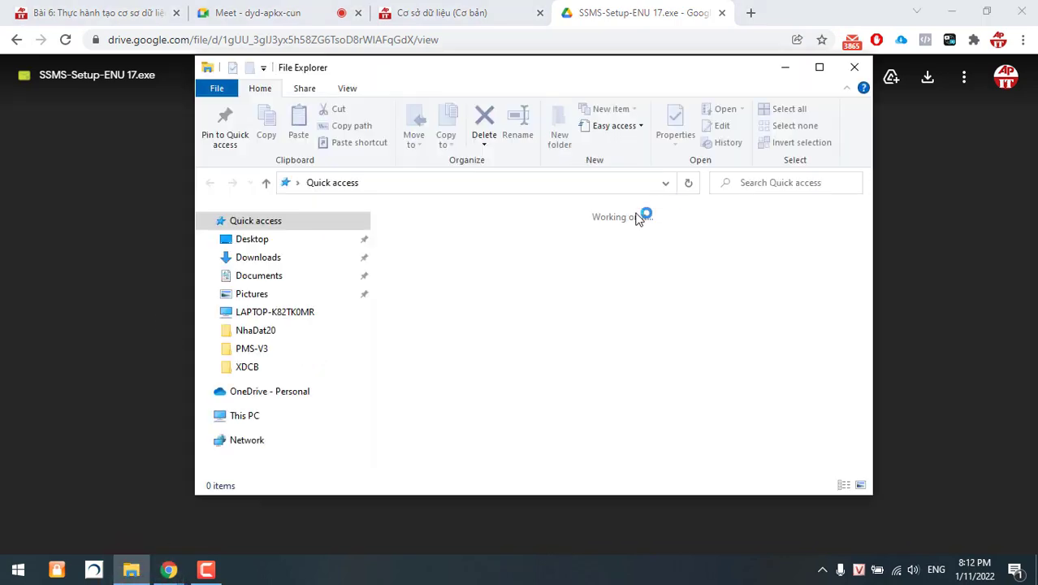
pyautogui.scroll(-5, 318, 360)
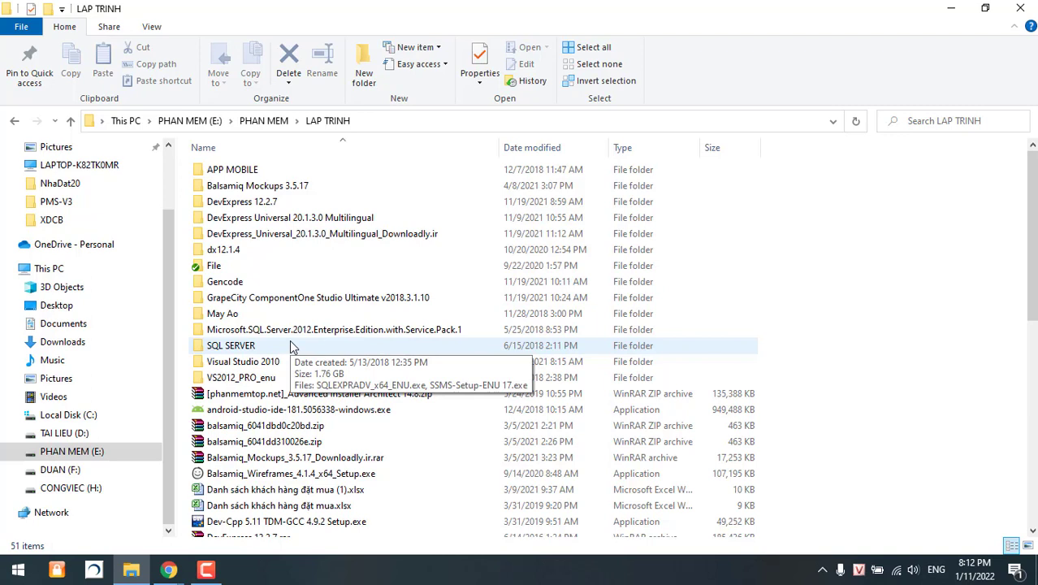
pyautogui.click(281, 186)
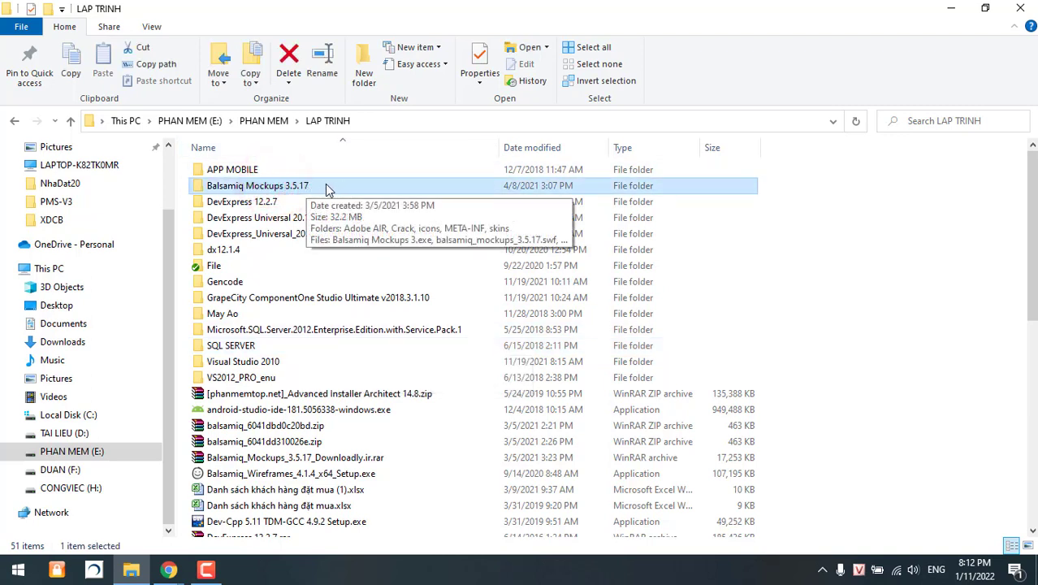
pyautogui.click(268, 201)
pyautogui.keyDown('ctrl'); pyautogui.click(235, 249); pyautogui.keyUp('ctrl')
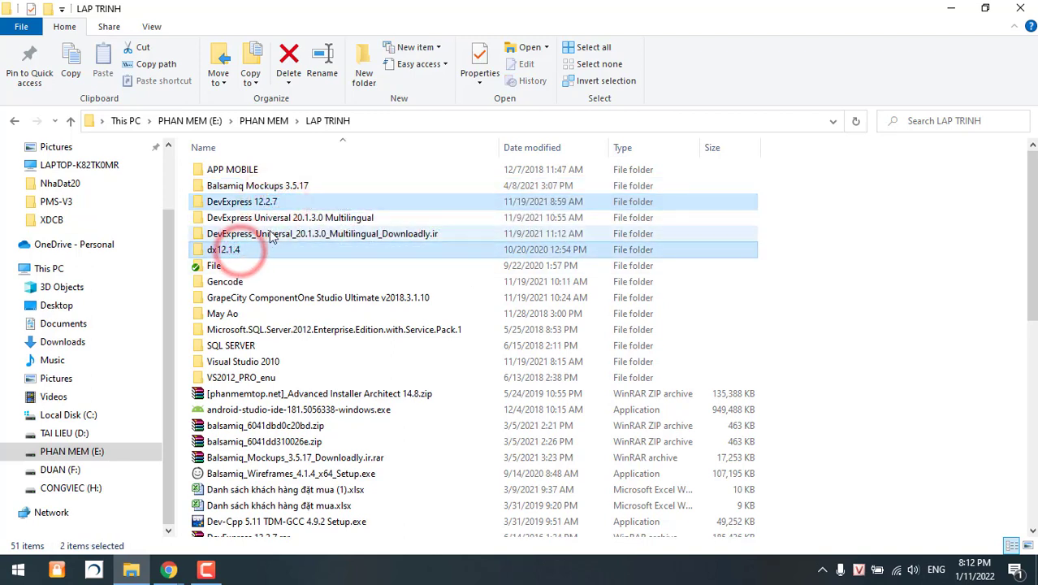
pyautogui.keyDown('ctrl'); pyautogui.click(271, 234); pyautogui.keyUp('ctrl')
pyautogui.keyDown('ctrl'); pyautogui.click(266, 218); pyautogui.keyUp('ctrl')
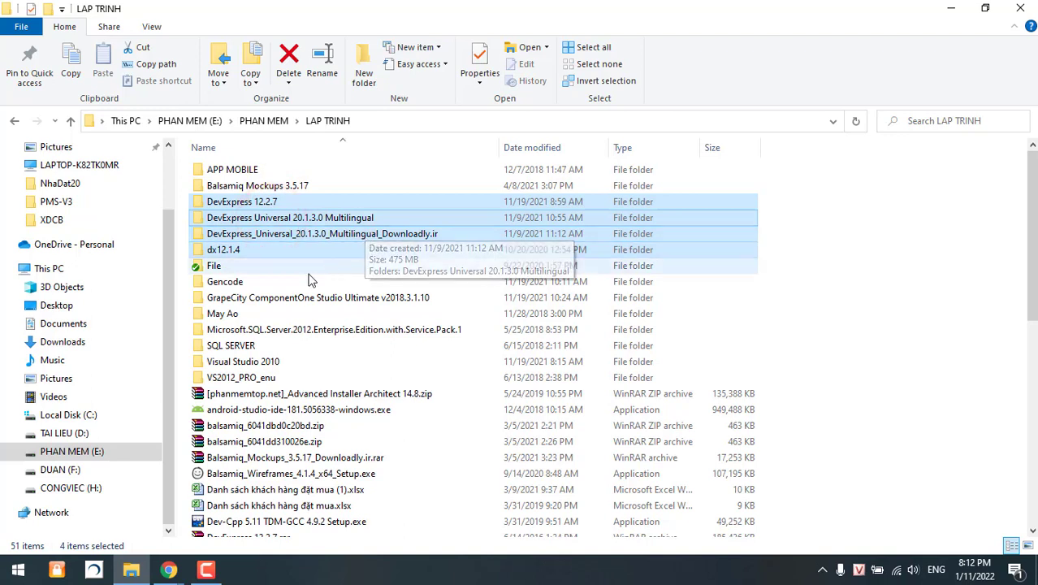
pyautogui.click(258, 281)
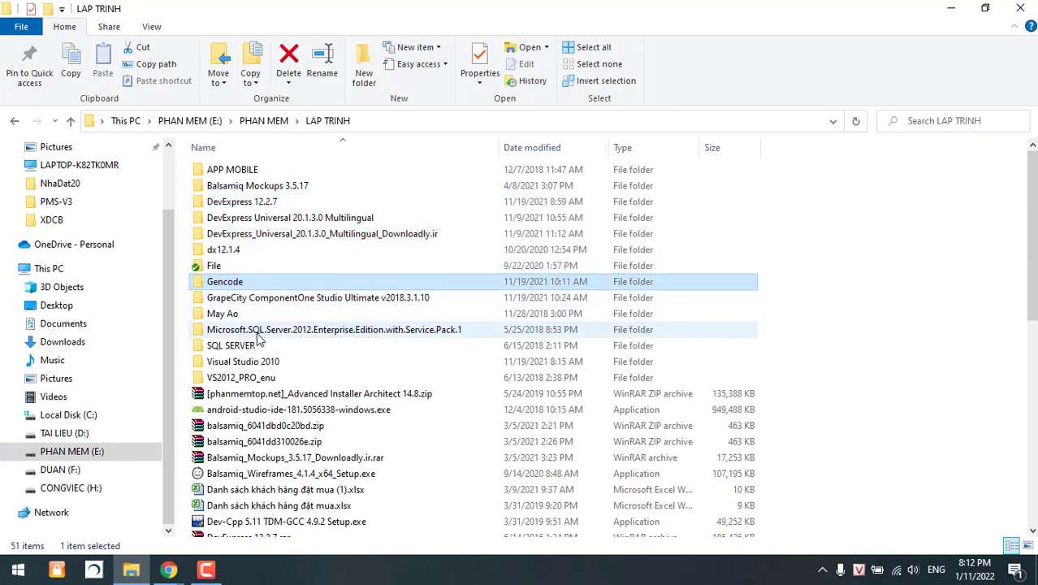
pyautogui.click(305, 329)
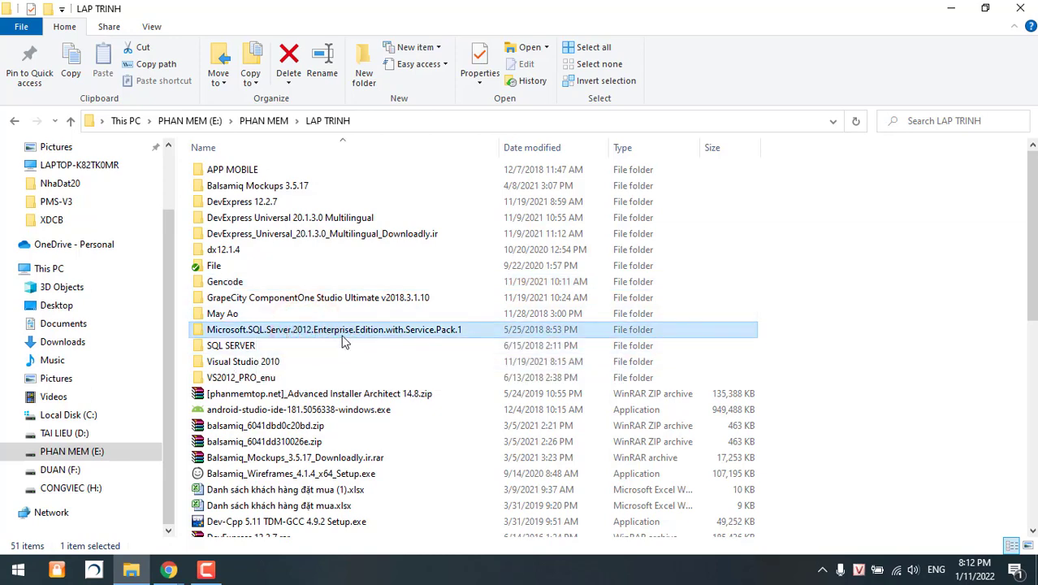
pyautogui.scroll(-2, 315, 358)
pyautogui.click(276, 272)
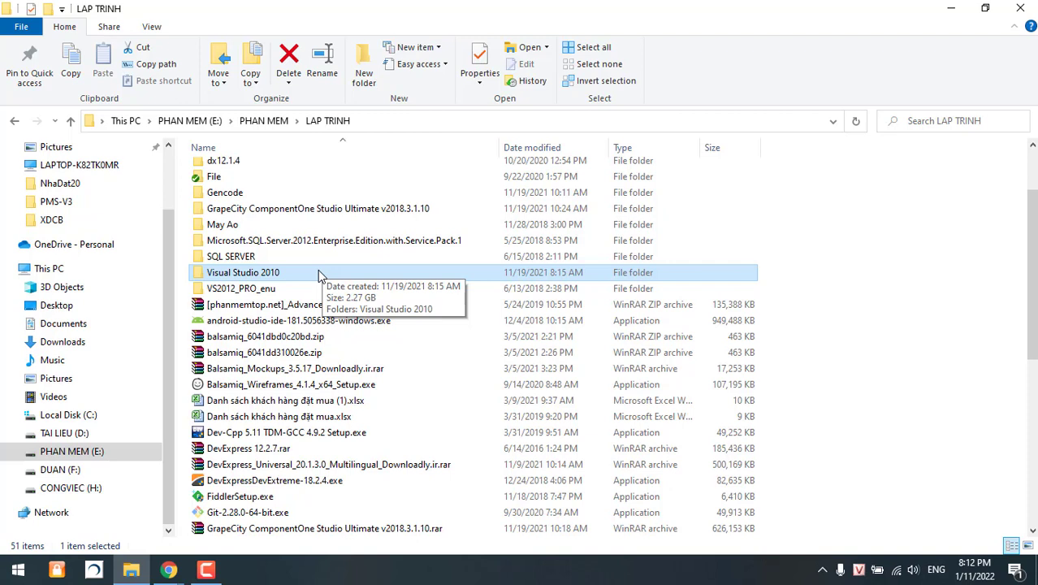
# Open the SQL SERVER folder and inspect the SQLEXPRADV_x64_ENU.exe and SSMS-Setup-ENU 17.exe installers
pyautogui.doubleClick(296, 259)
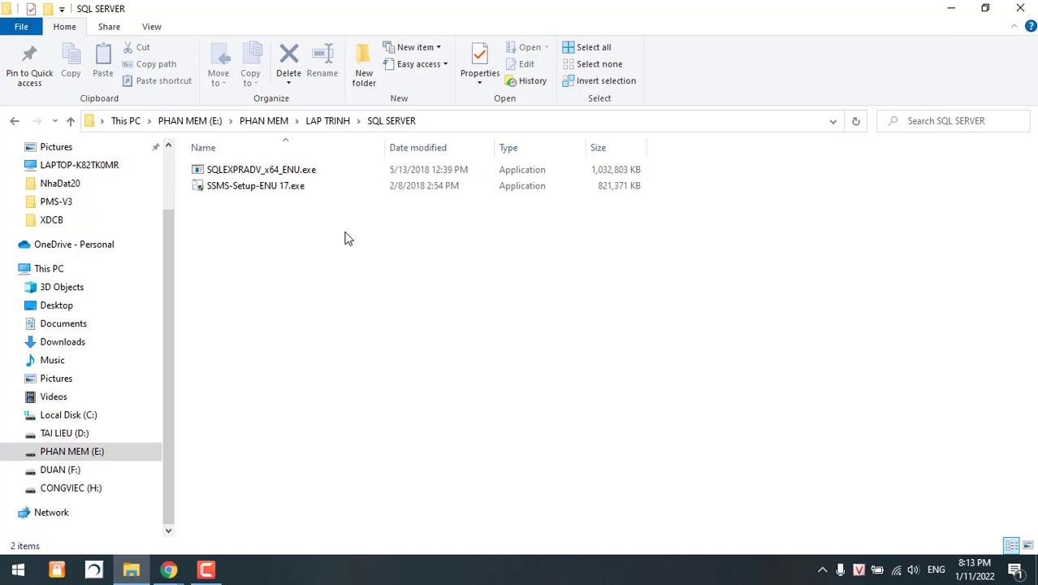
pyautogui.click(269, 170)
pyautogui.click(269, 186)
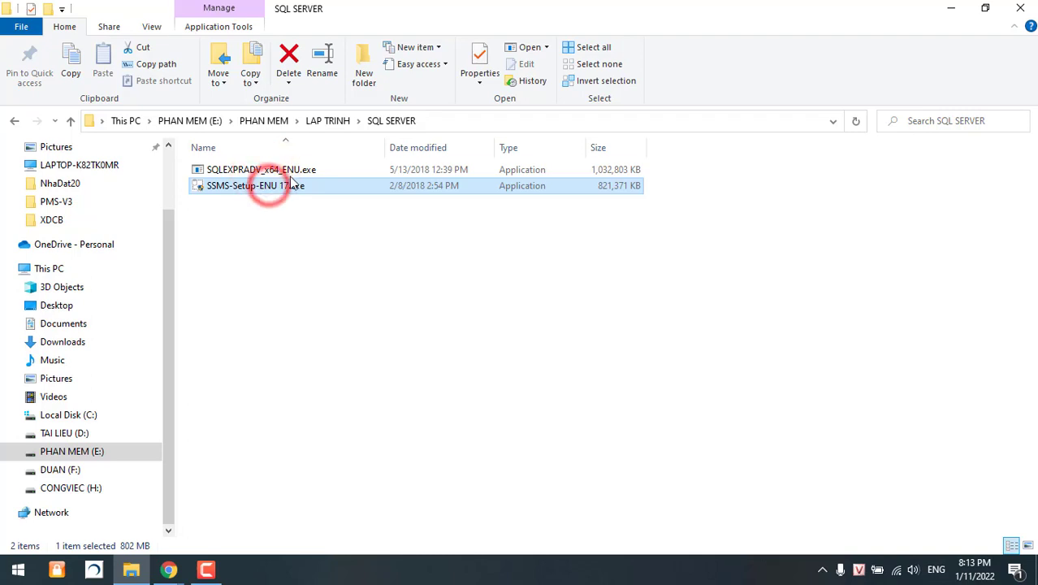
pyautogui.click(268, 170)
pyautogui.click(294, 186)
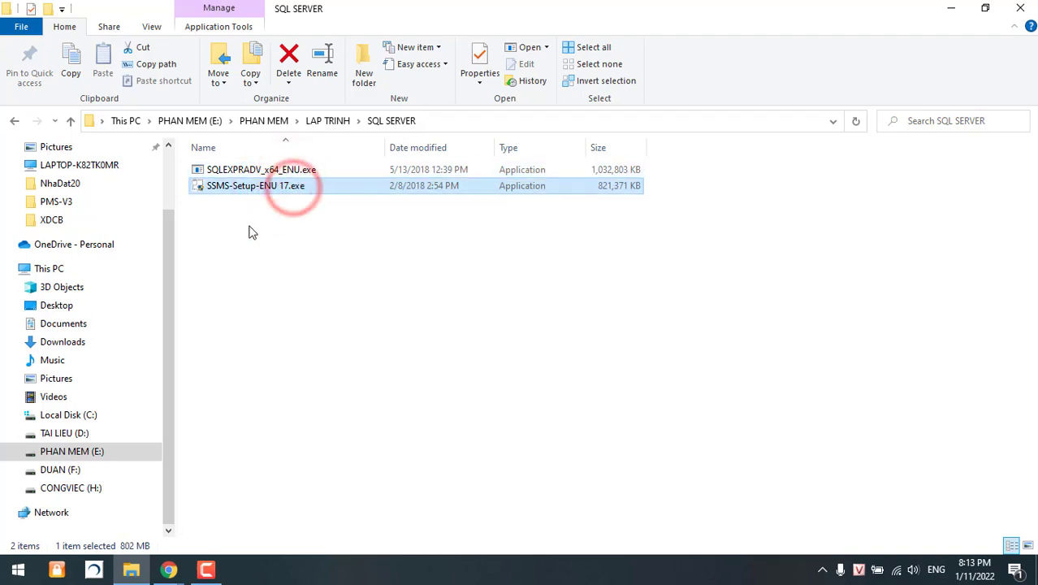
pyautogui.click(293, 170)
pyautogui.click(274, 188)
pyautogui.click(296, 170)
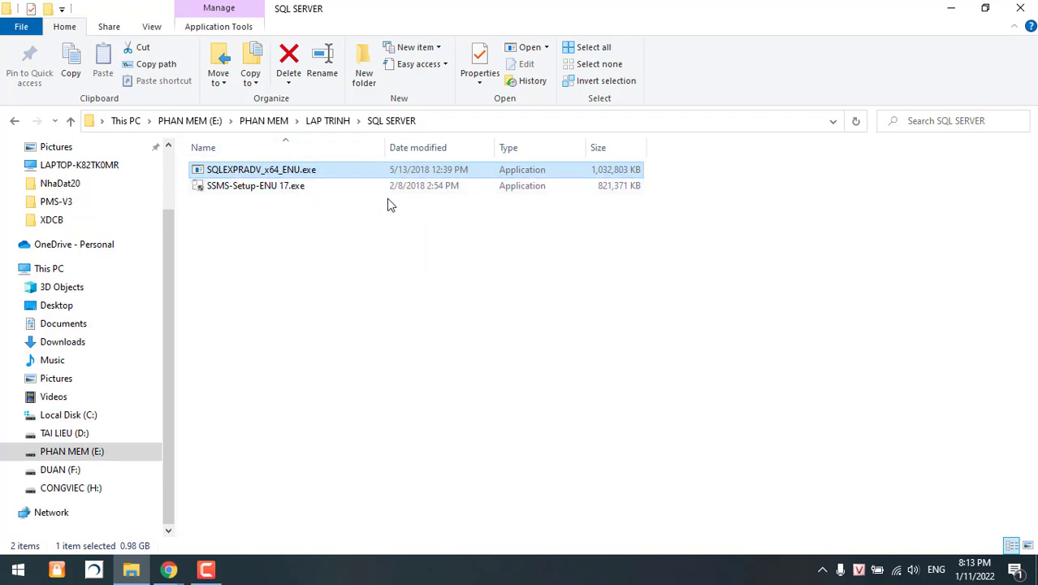
pyautogui.click(300, 189)
pyautogui.click(177, 572)
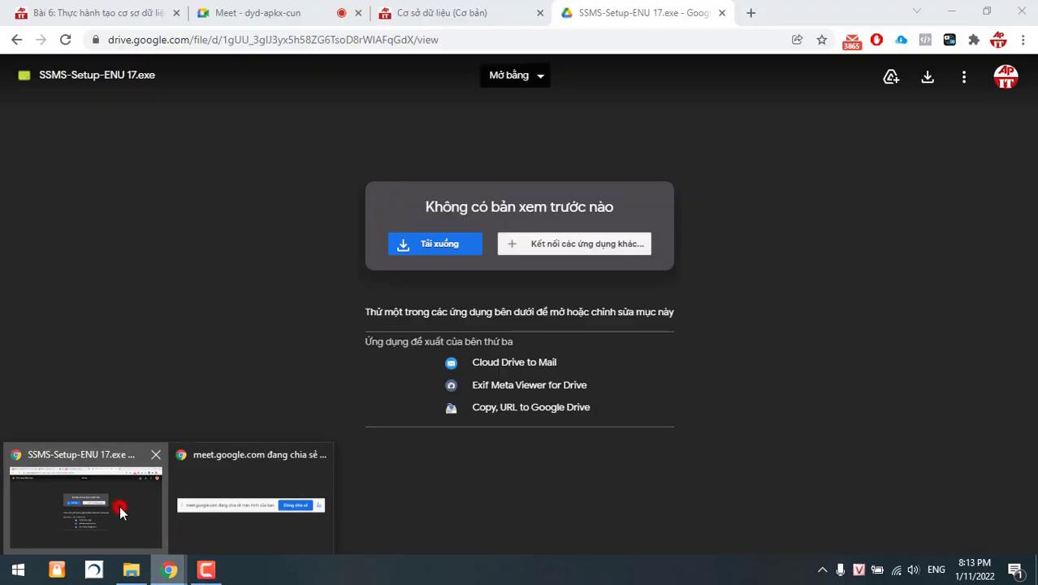
# Go back to the SQL Server 2017 software page and reopen the File Tool Drive link
pyautogui.click(120, 505)
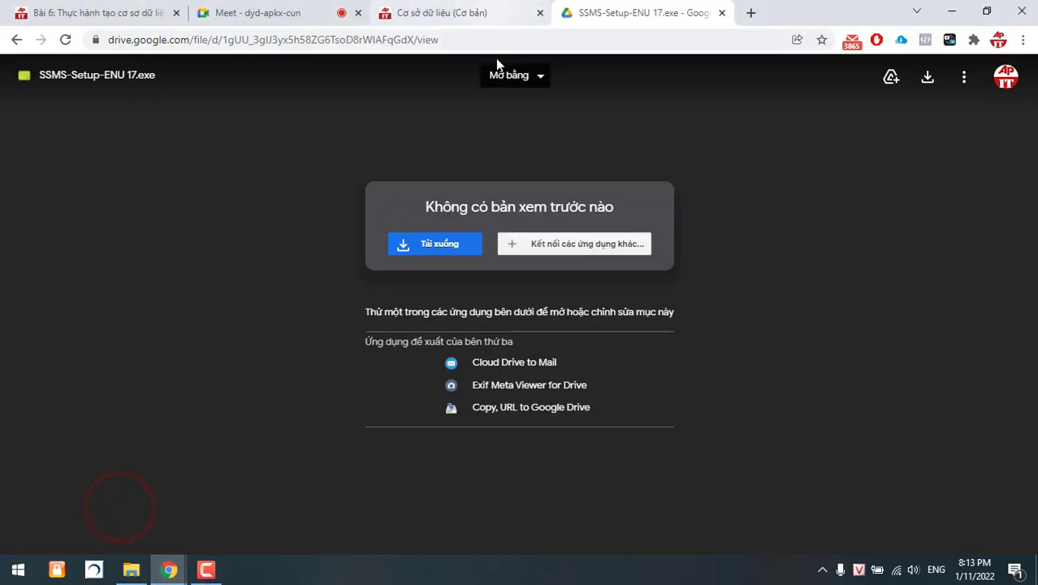
pyautogui.click(479, 13)
pyautogui.click(537, 136)
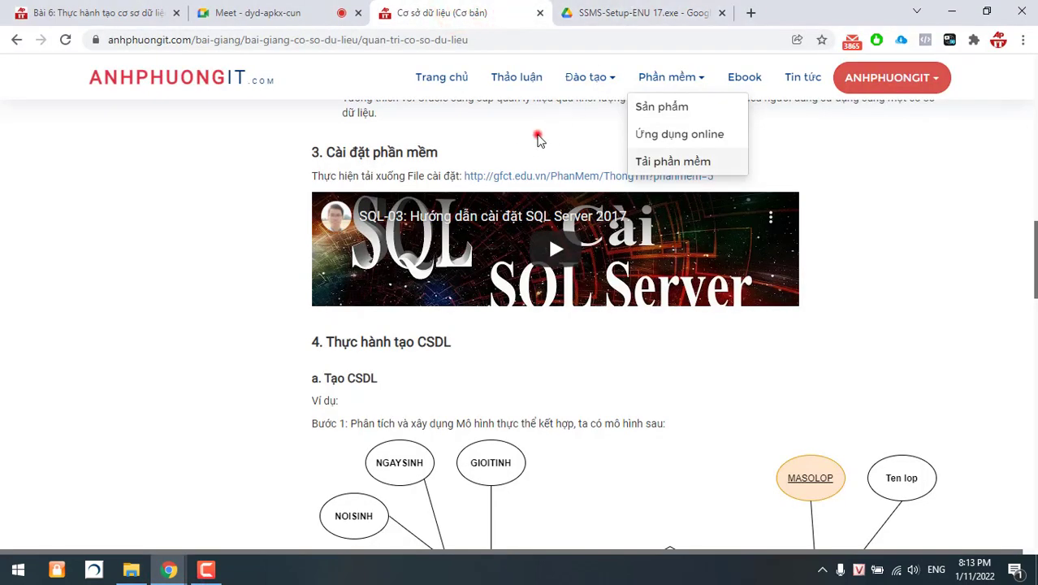
pyautogui.click(635, 13)
pyautogui.click(16, 40)
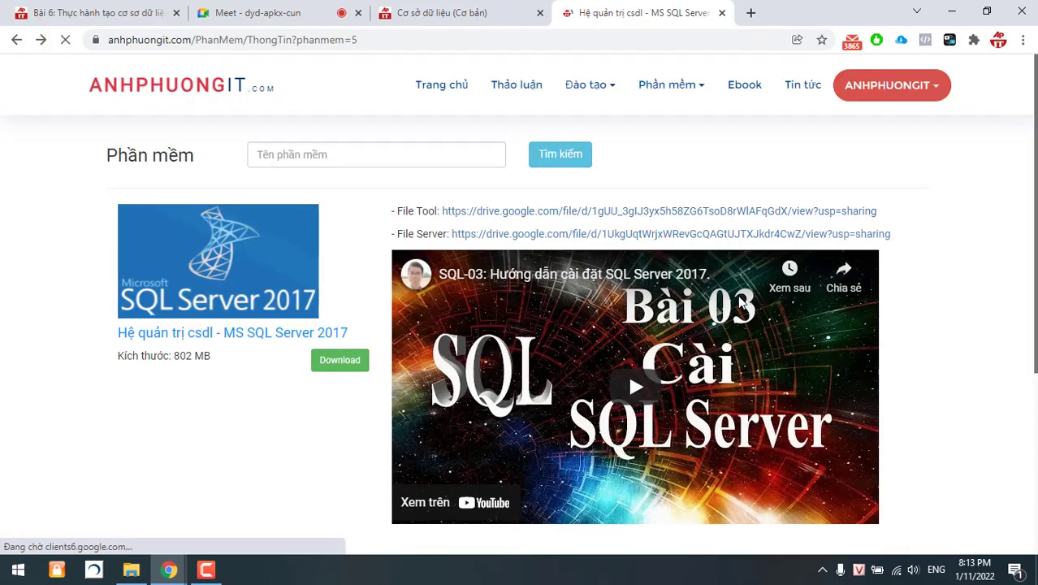
pyautogui.click(526, 219)
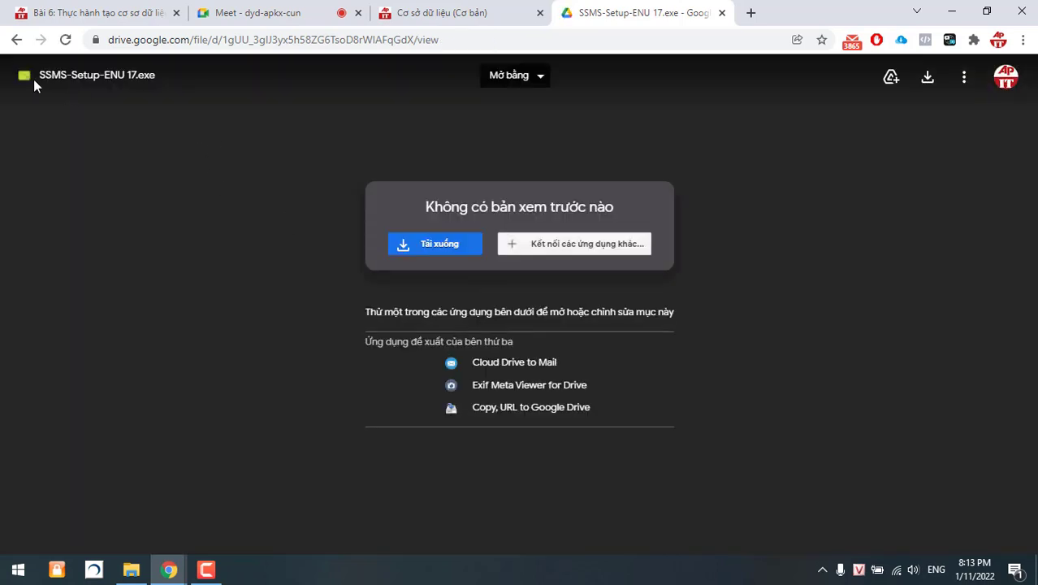
pyautogui.moveTo(52, 74); pyautogui.dragTo(108, 92)
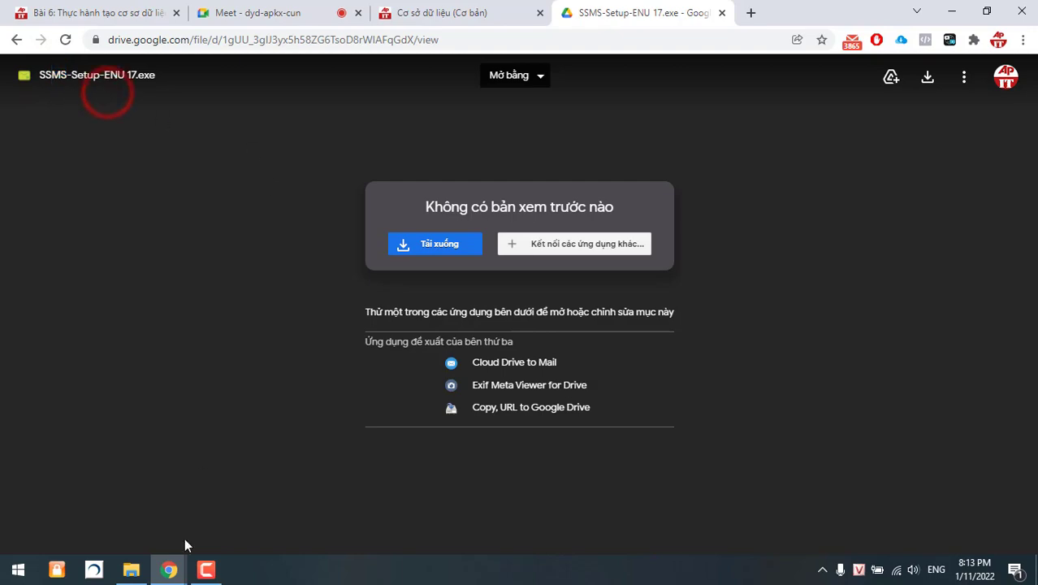
pyautogui.click(131, 569)
pyautogui.click(329, 313)
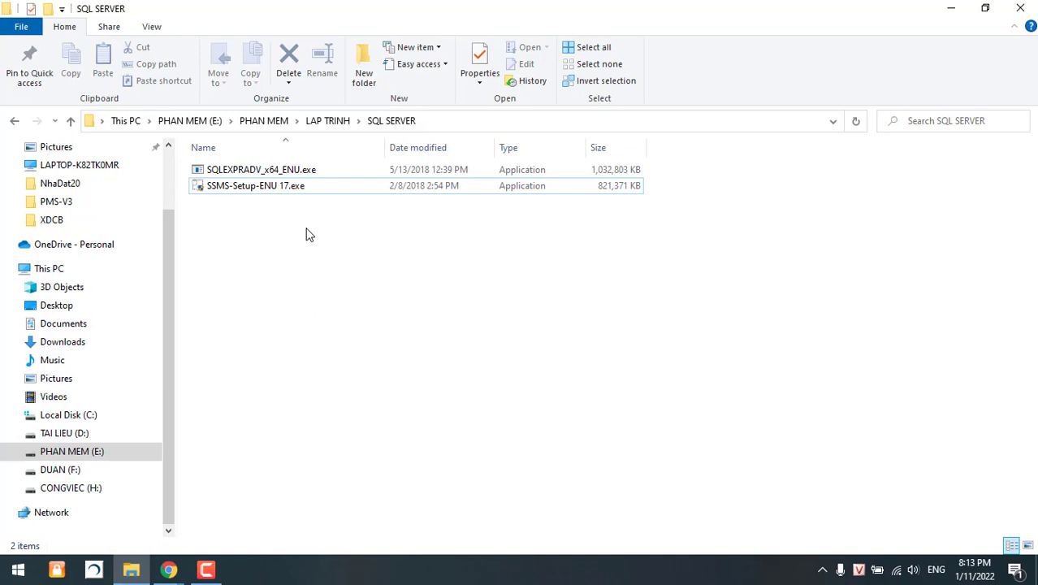
# Run SSMS-Setup-ENU 17.exe from the SQL SERVER folder to open the SSMS 17.4 setup
pyautogui.click(273, 189)
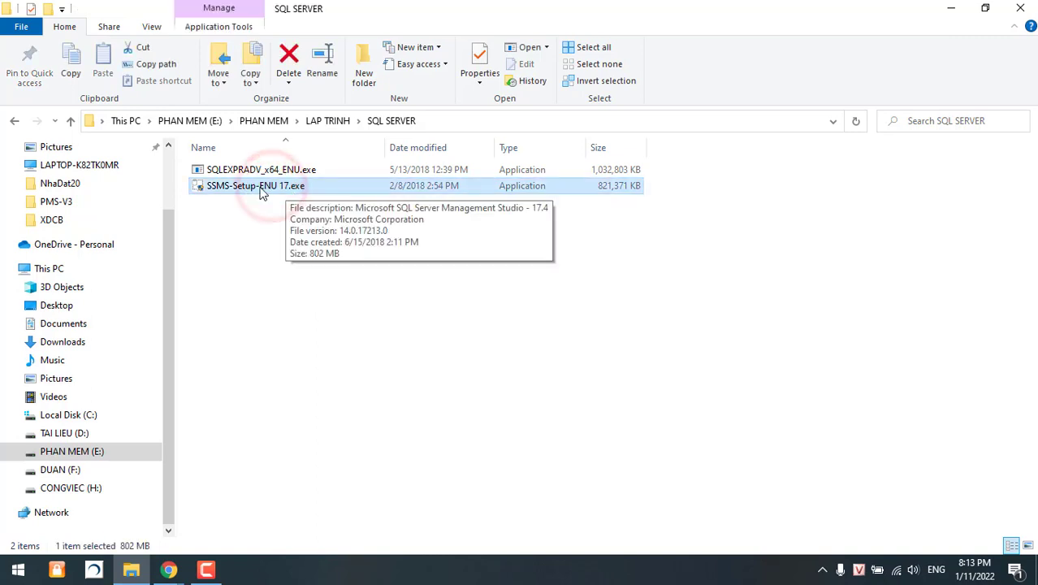
pyautogui.click(220, 173)
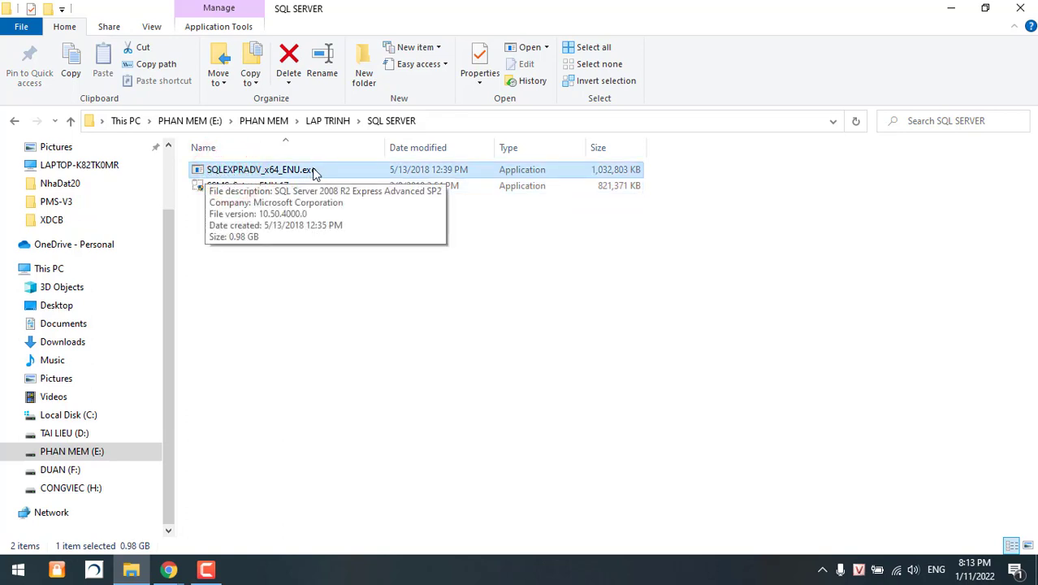
pyautogui.click(571, 227)
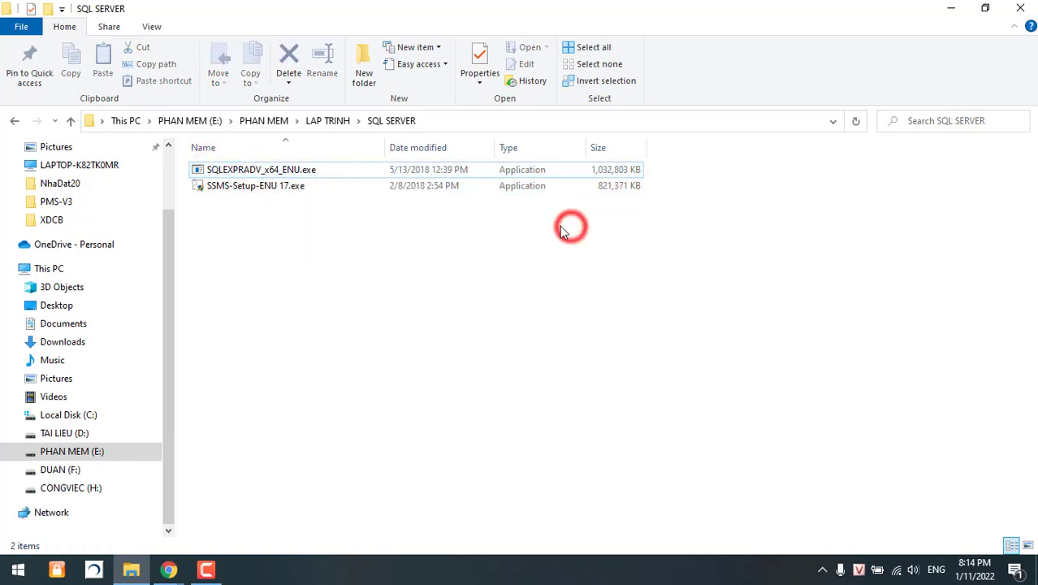
pyautogui.click(300, 186)
pyautogui.click(331, 192)
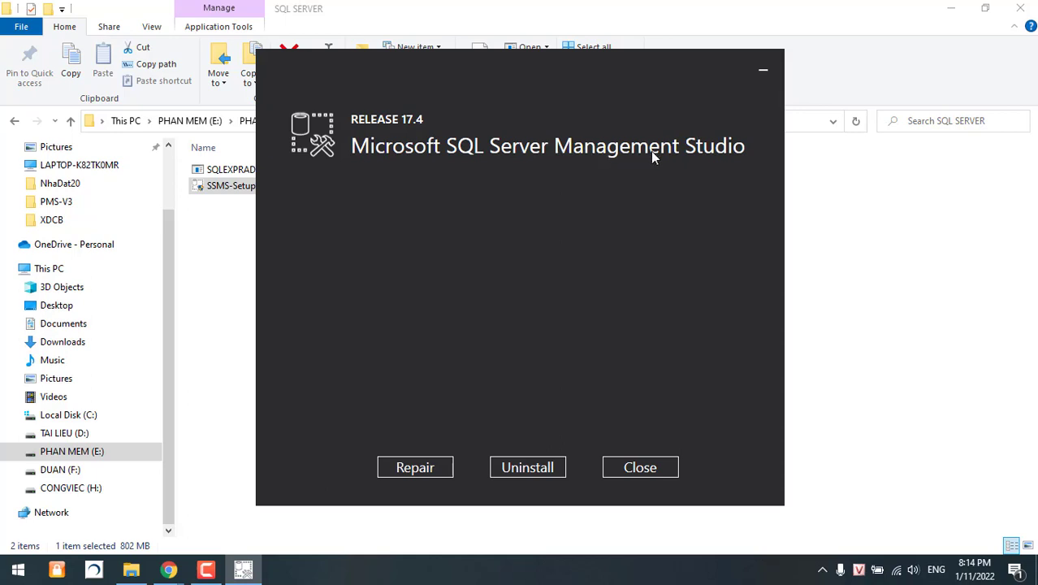
# Start a repair in SSMS 17.4 Setup, then cancel it and dismiss the Setup Canceled message
pyautogui.click(960, 493)
pyautogui.click(412, 465)
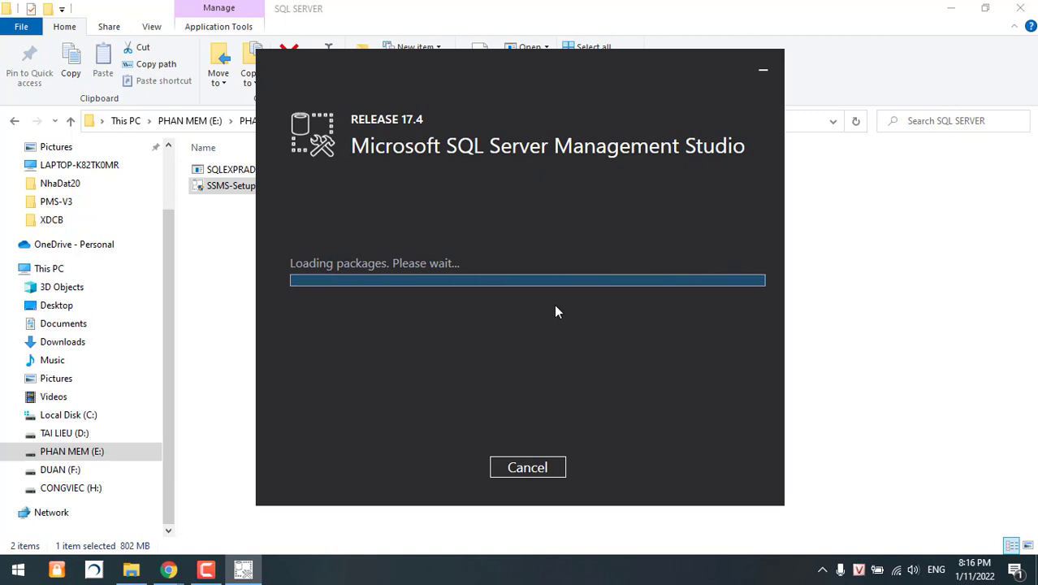
pyautogui.click(541, 472)
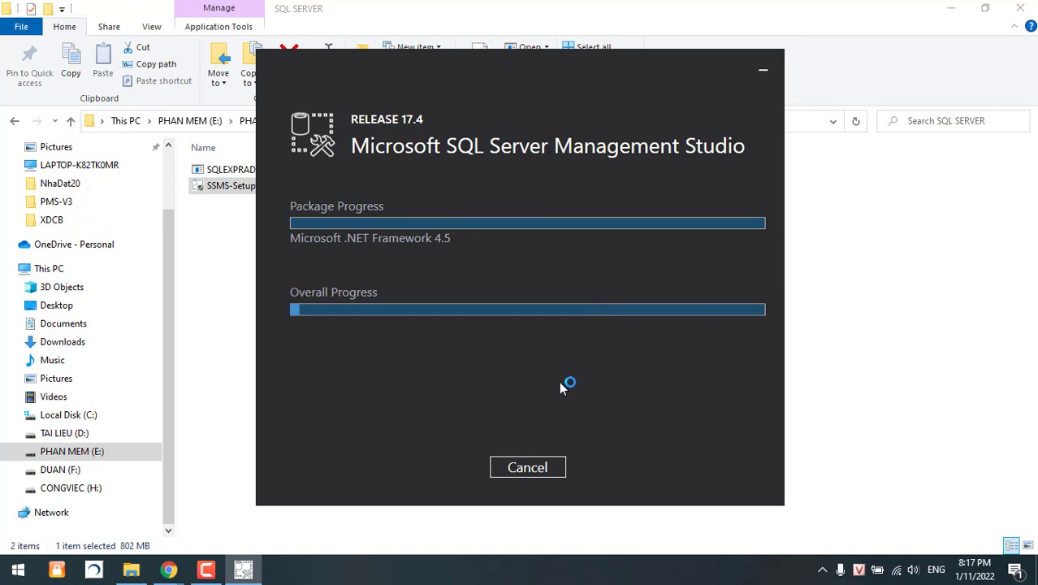
pyautogui.click(537, 468)
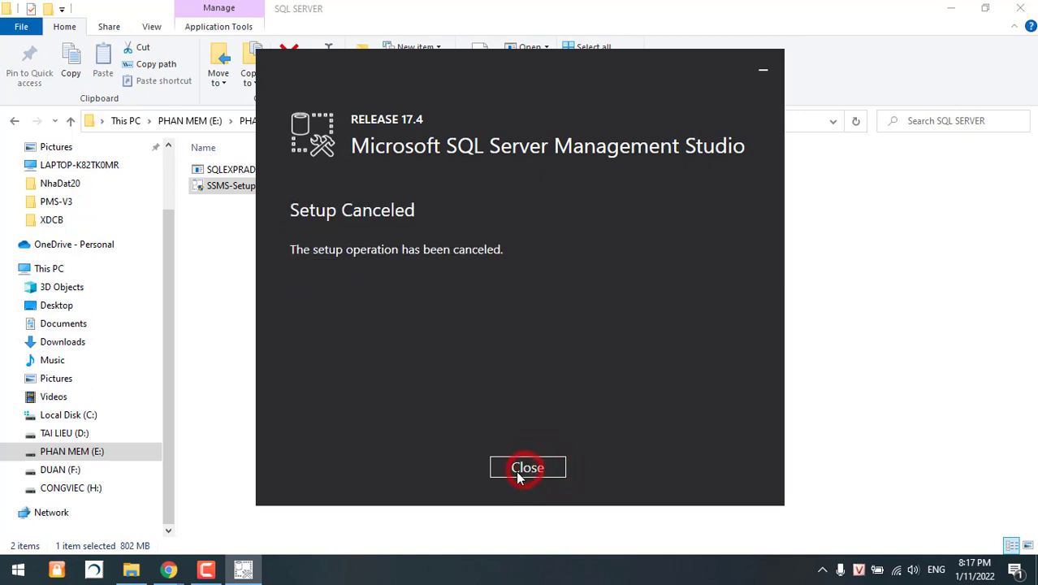
pyautogui.click(524, 469)
# Clear the installer file selection and close the SQL SERVER folder window
pyautogui.click(466, 306)
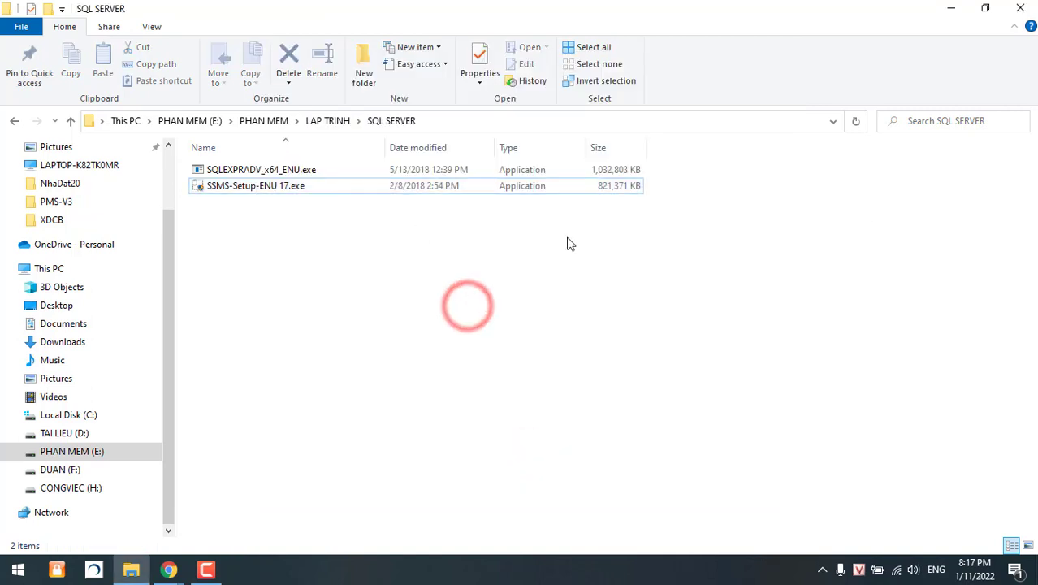
pyautogui.moveTo(715, 223); pyautogui.dragTo(414, 154)
pyautogui.click(939, 218)
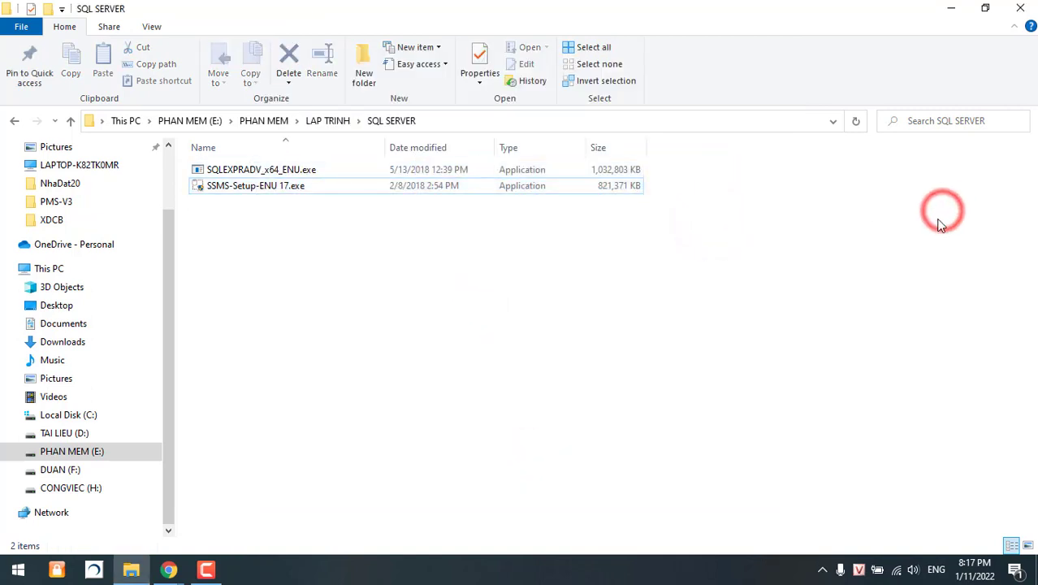
pyautogui.click(1020, 8)
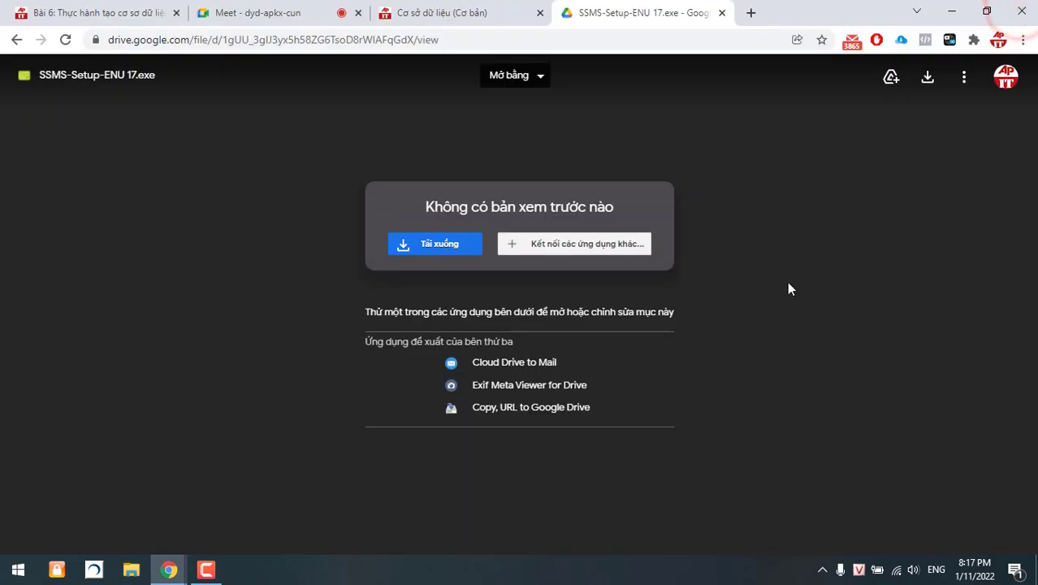
# Search the Start menu for 'sql' and launch Microsoft SQL Server Management Studio 17
pyautogui.click(18, 569)
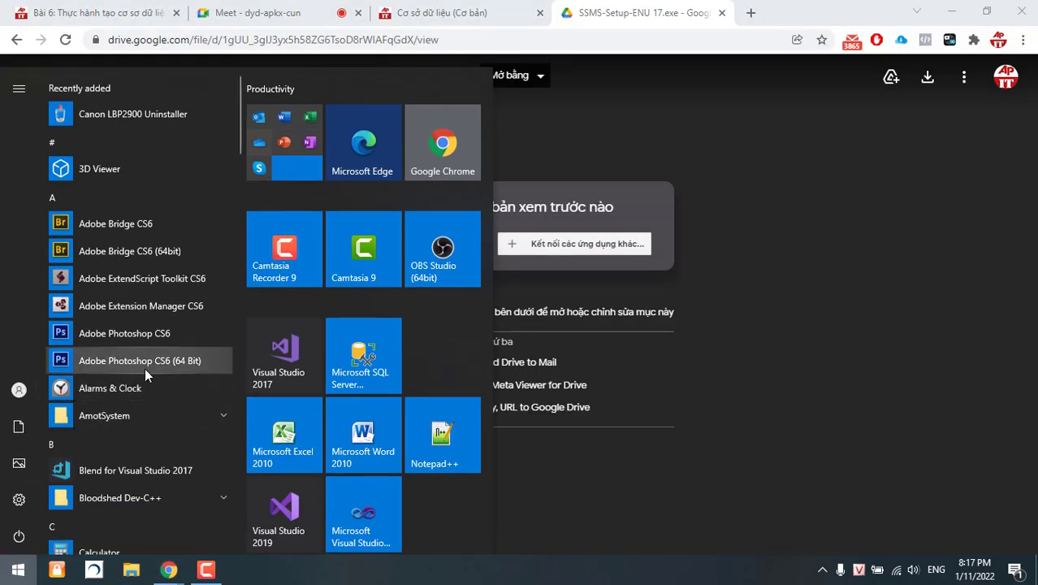
pyautogui.write('sql')
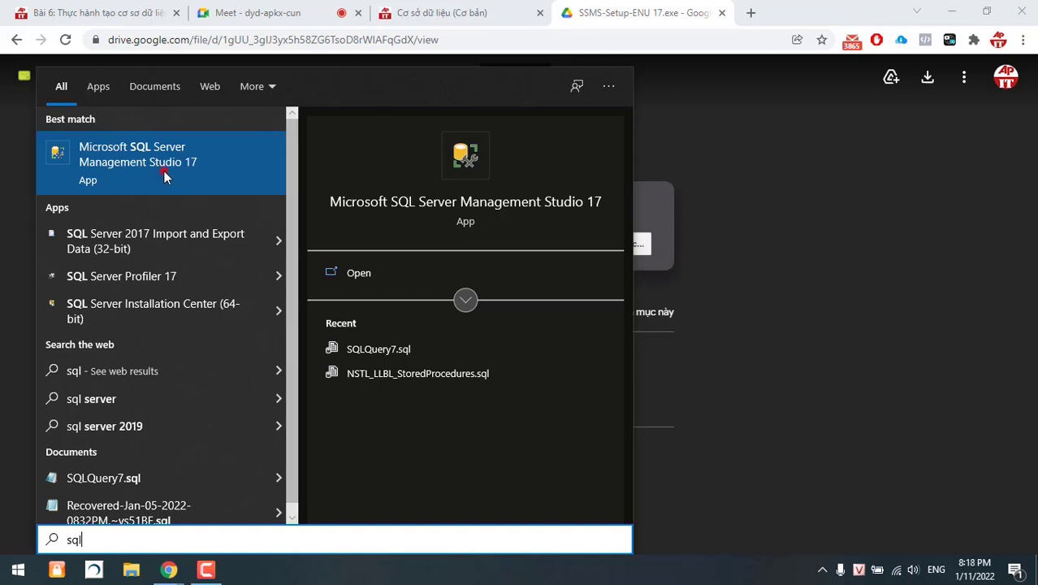
pyautogui.click(164, 172)
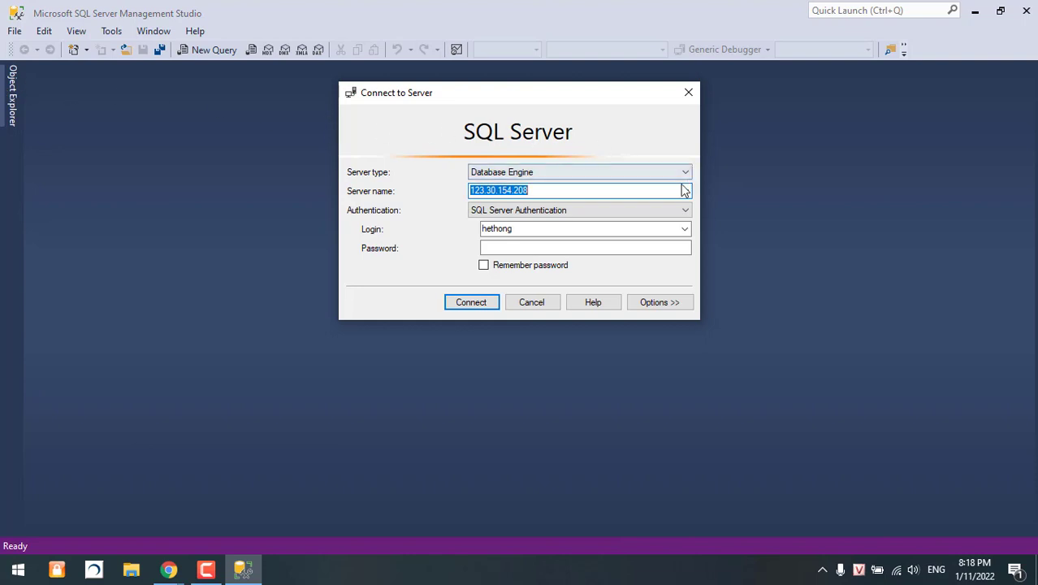
# Choose server 103.124.94.71 and the sa administrator login in Connect to Server
pyautogui.click(533, 227)
pyautogui.click(559, 230)
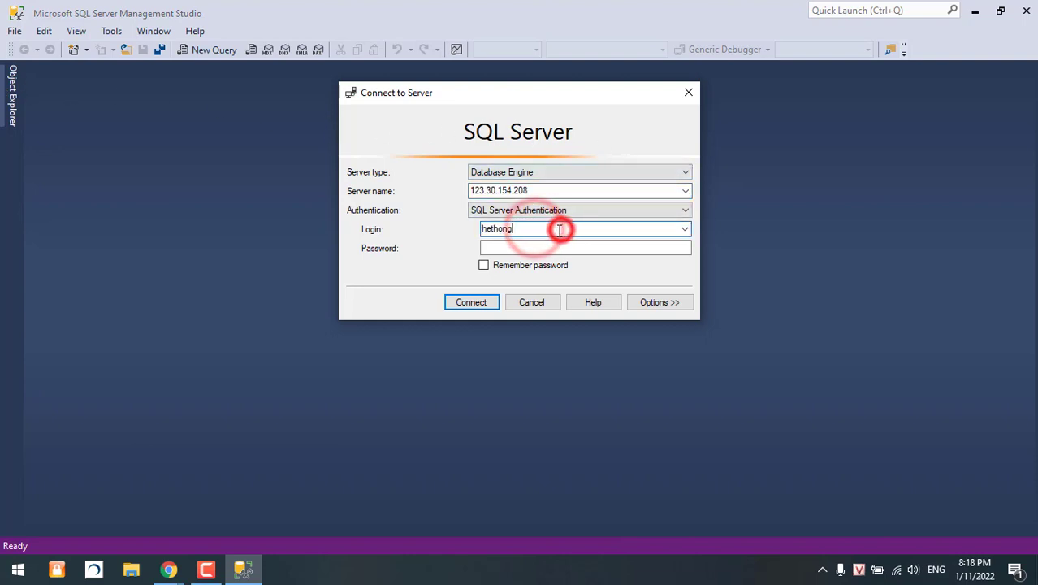
pyautogui.click(529, 242)
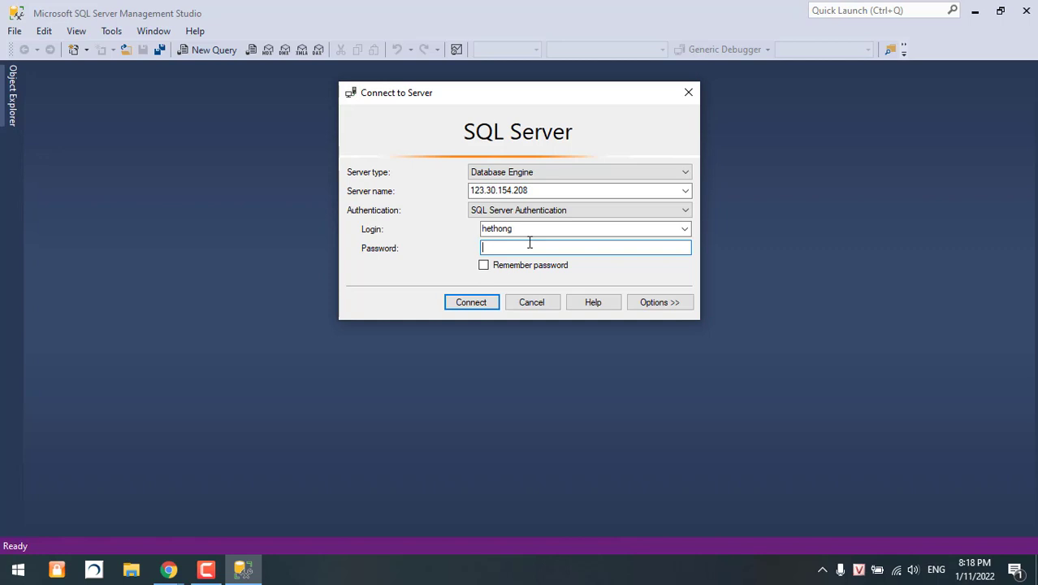
pyautogui.click(684, 190)
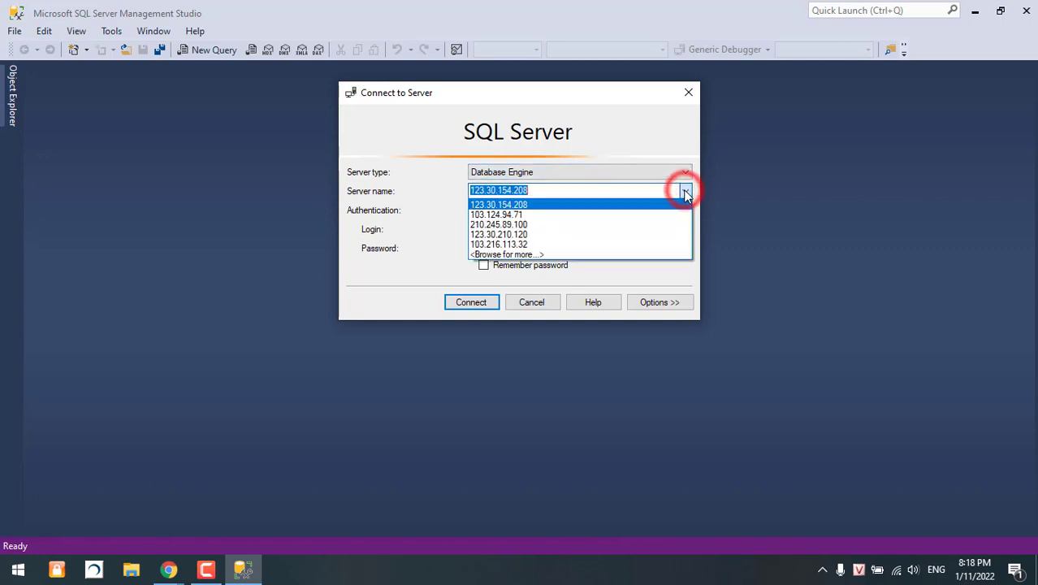
pyautogui.click(647, 214)
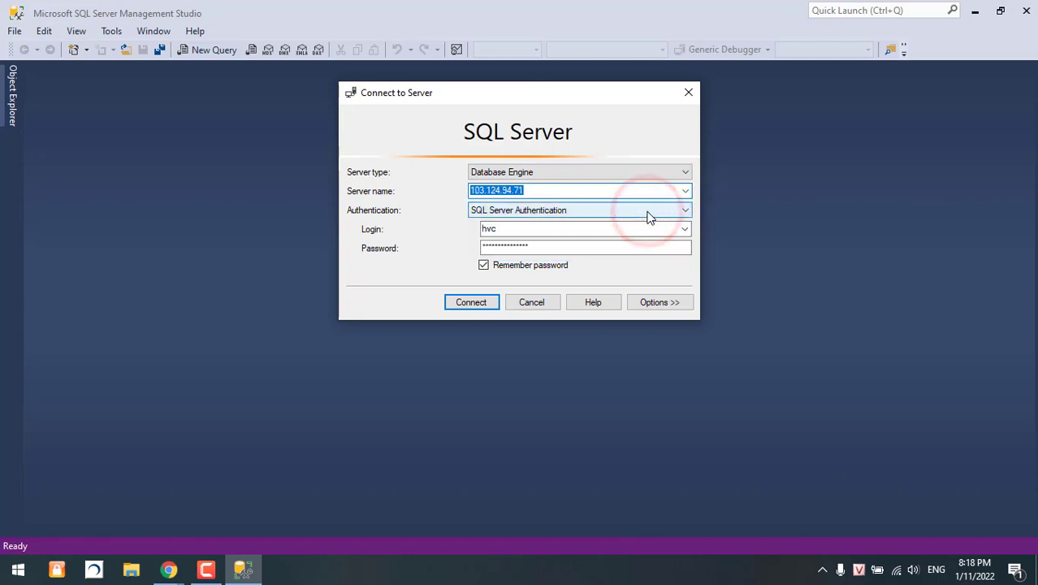
pyautogui.click(684, 229)
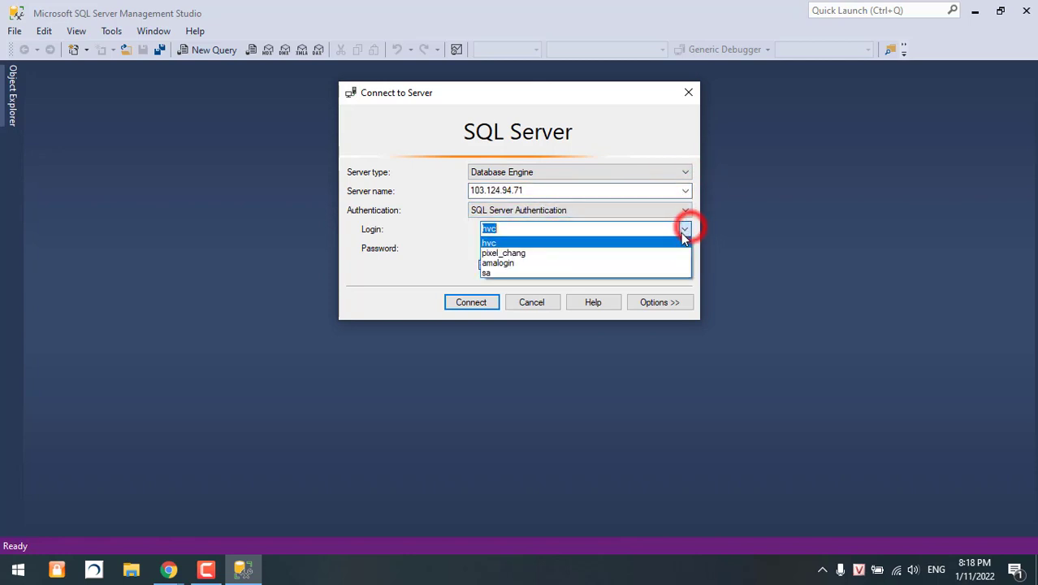
pyautogui.click(619, 273)
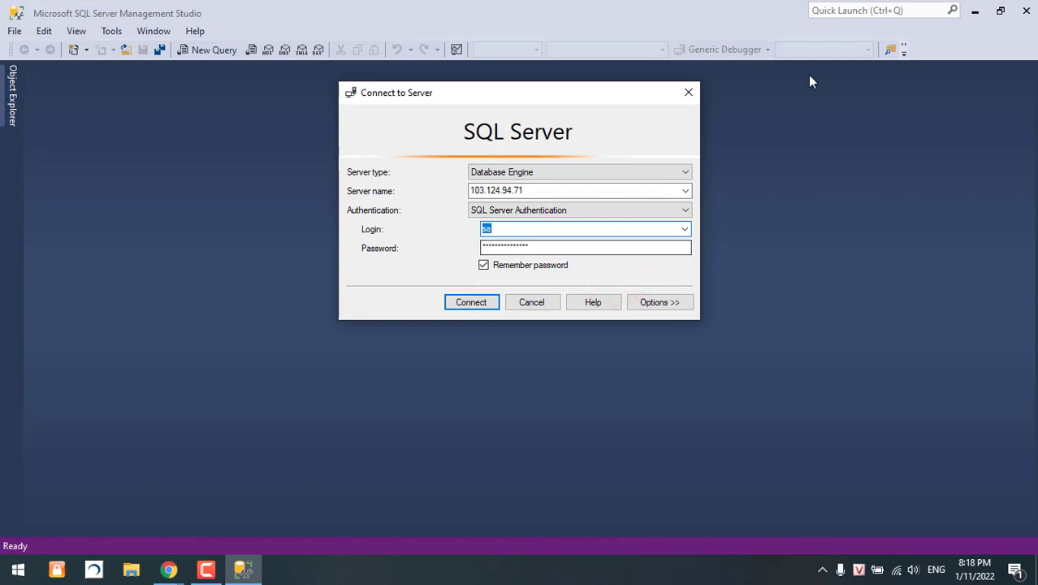
# Recheck the server address and administrator login, fill the password field, and connect
pyautogui.click(406, 192)
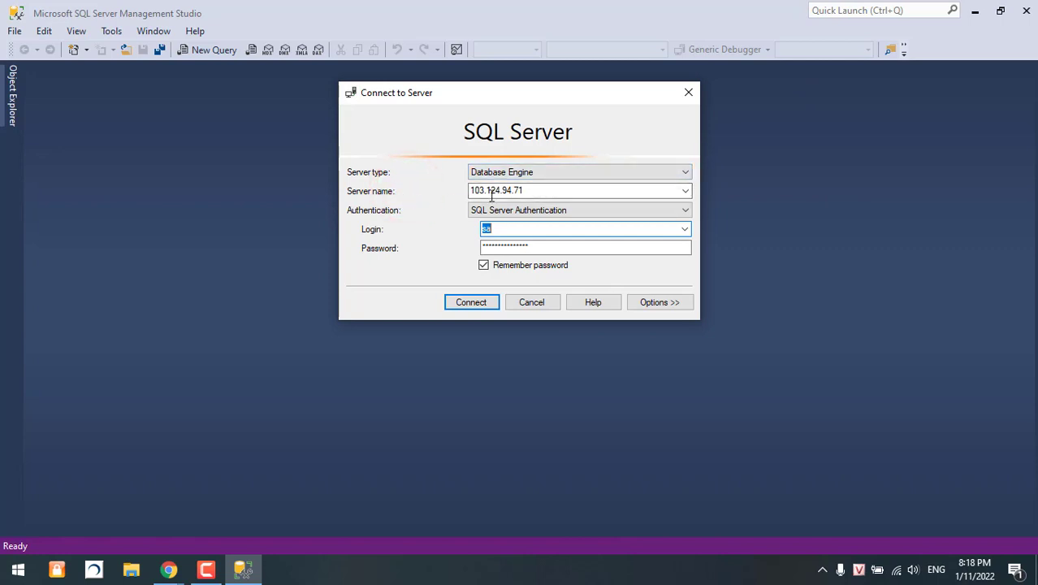
pyautogui.click(540, 190)
pyautogui.click(528, 190)
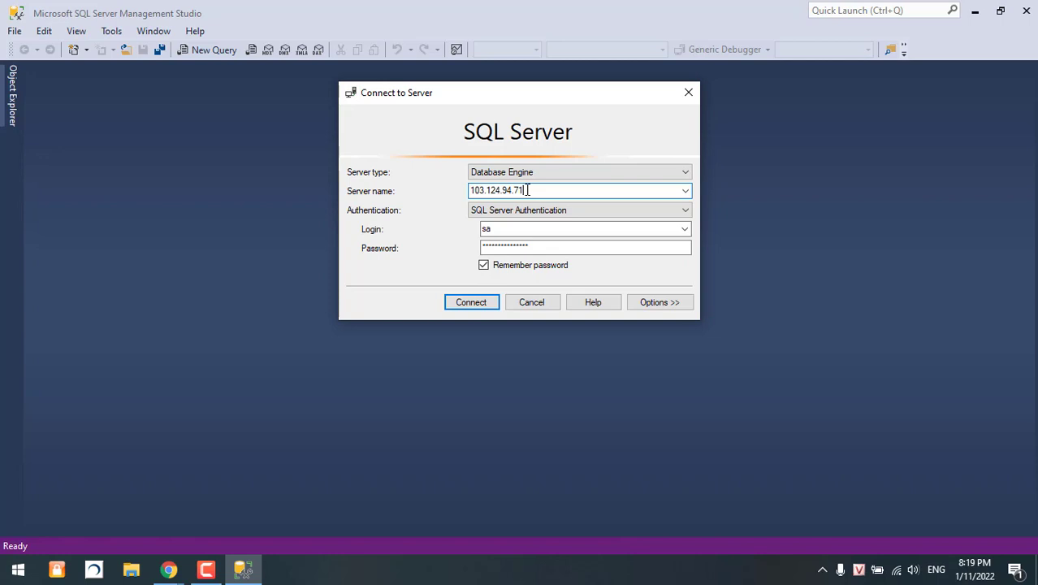
pyautogui.click(550, 228)
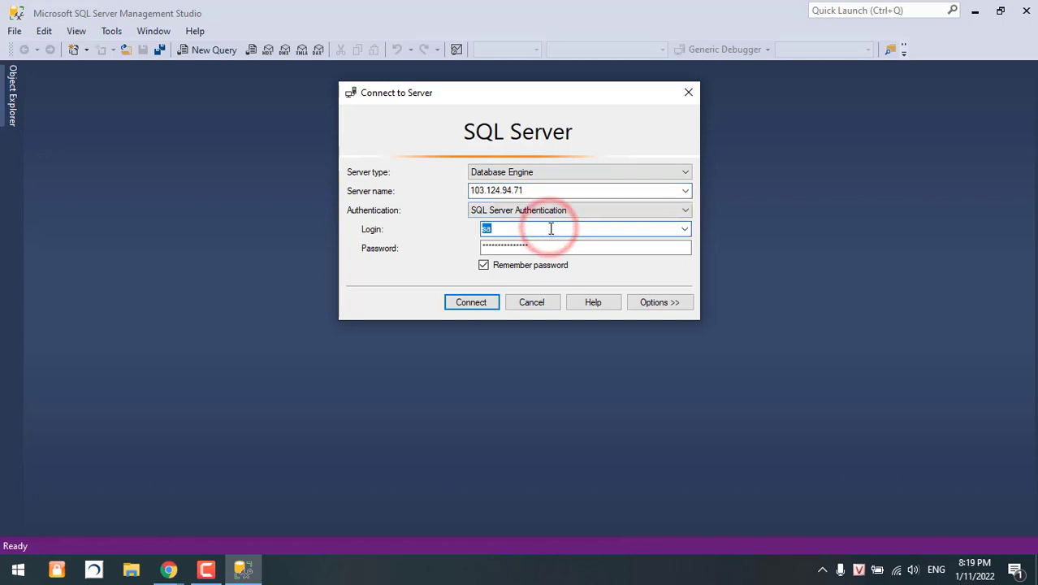
pyautogui.click(508, 228)
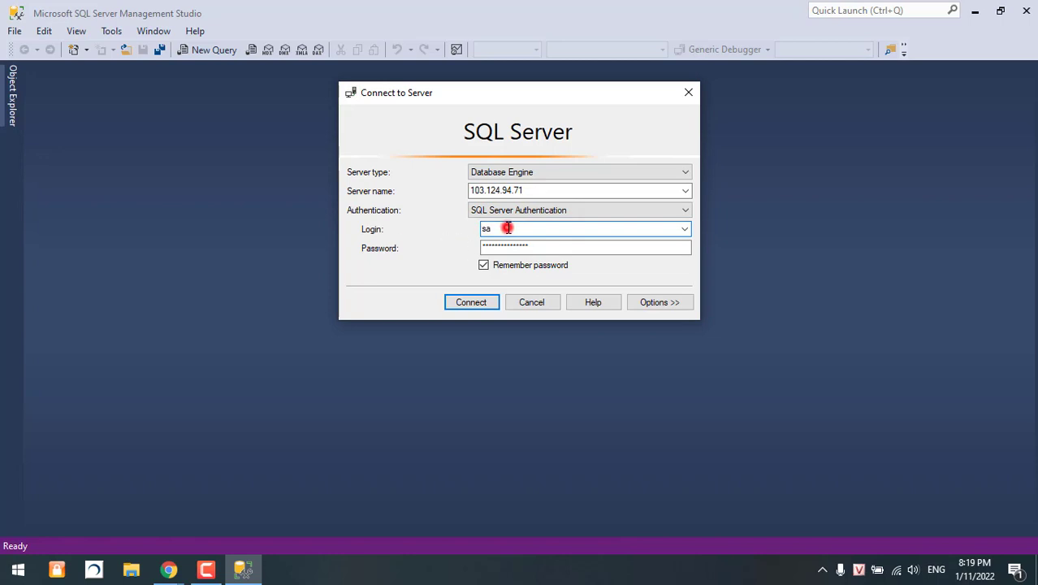
pyautogui.moveTo(547, 228); pyautogui.dragTo(467, 228)
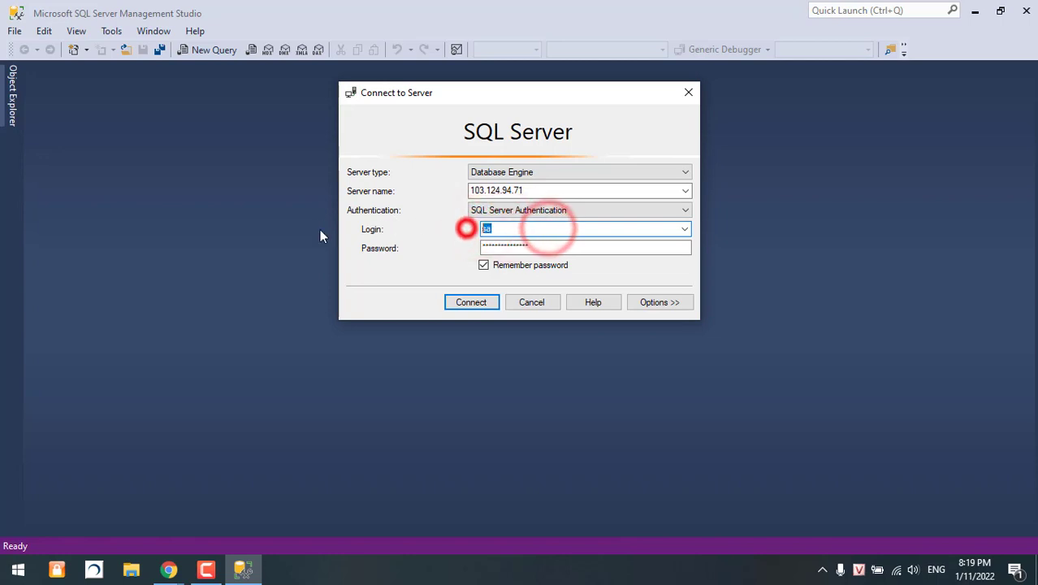
pyautogui.click(684, 229)
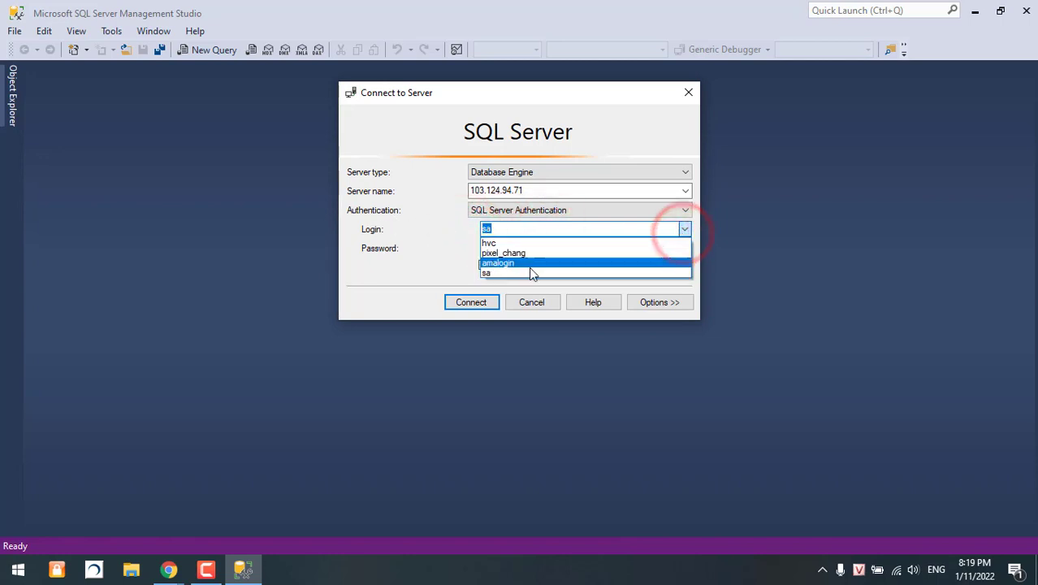
pyautogui.click(529, 229)
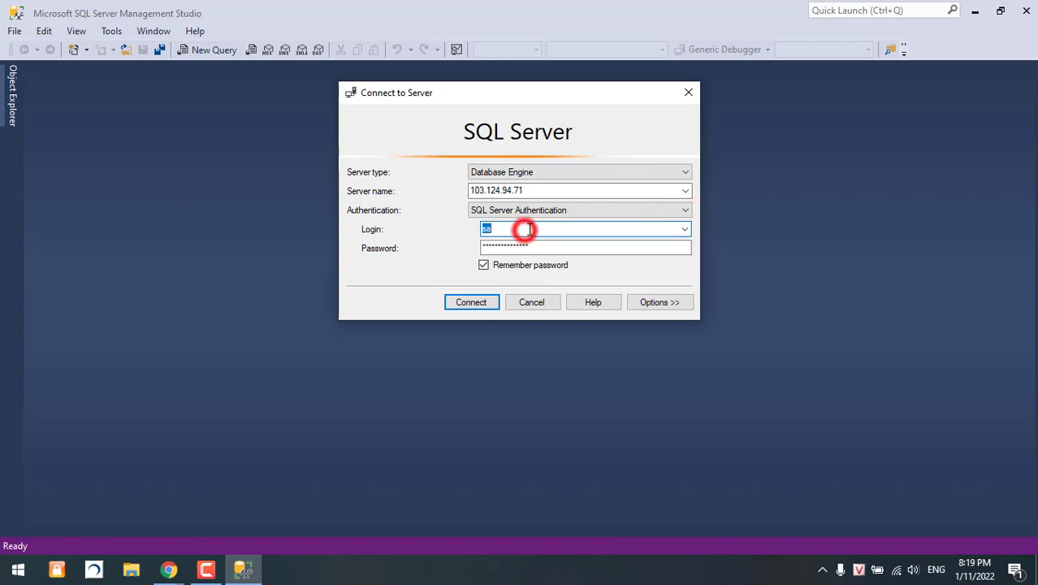
pyautogui.click(568, 227)
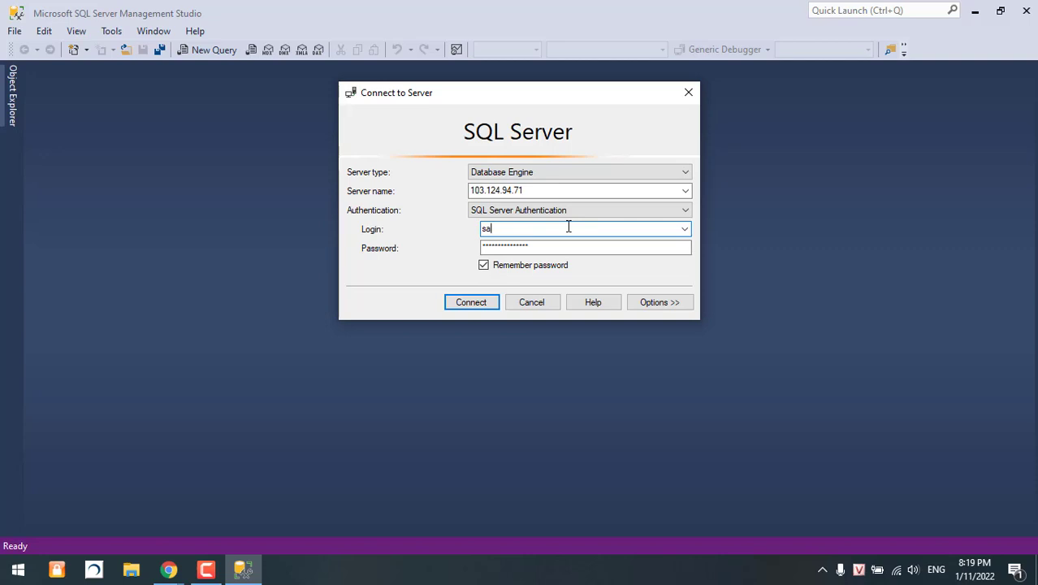
pyautogui.click(568, 244)
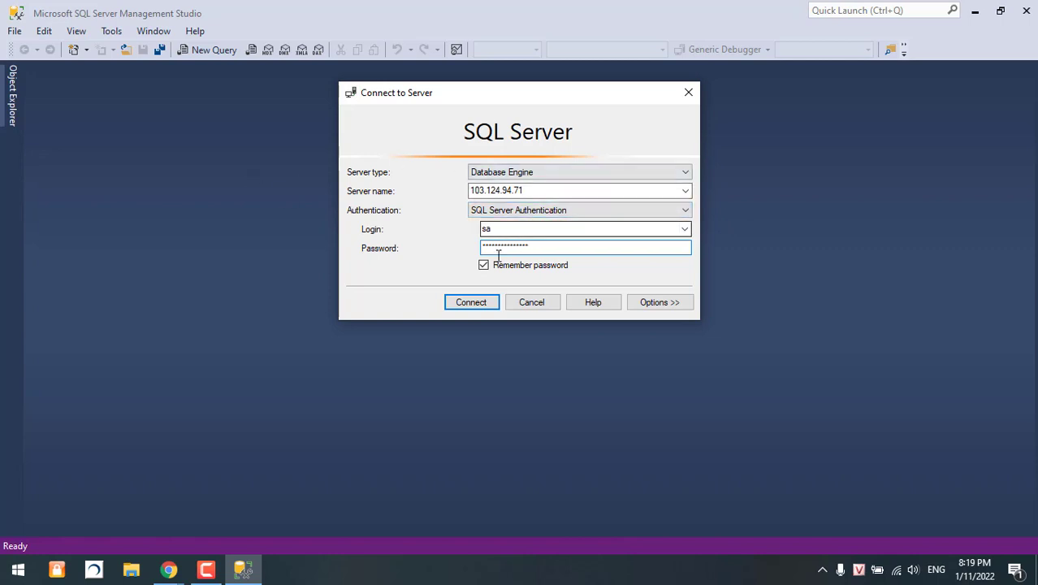
pyautogui.click(485, 302)
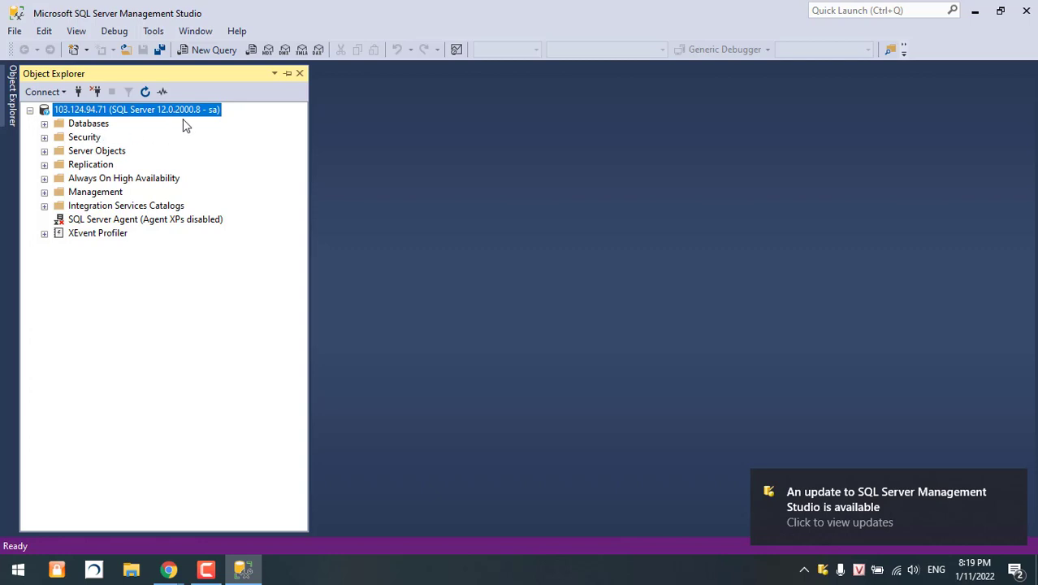
pyautogui.click(410, 119)
pyautogui.click(300, 73)
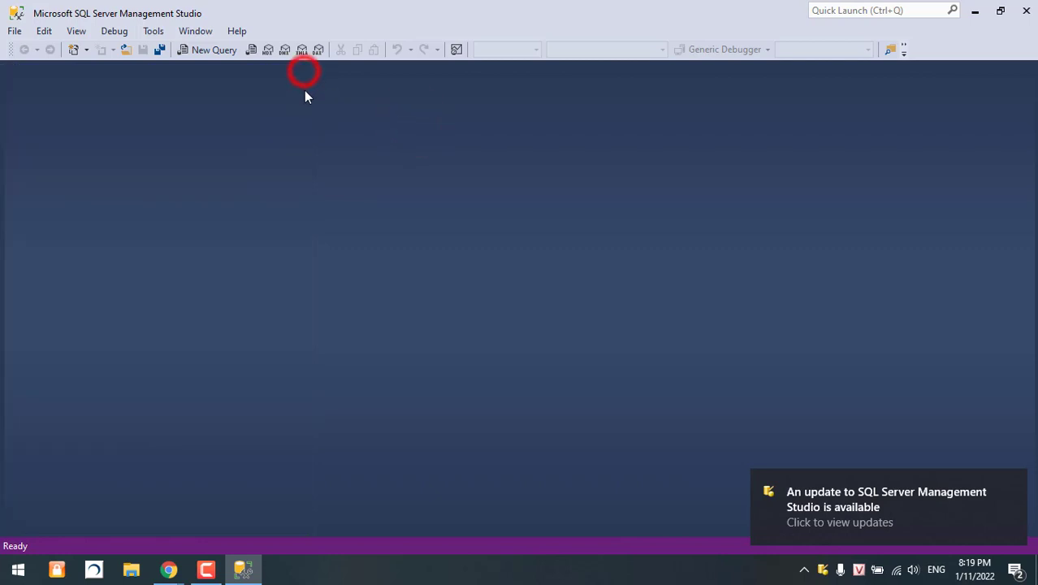
pyautogui.click(77, 31)
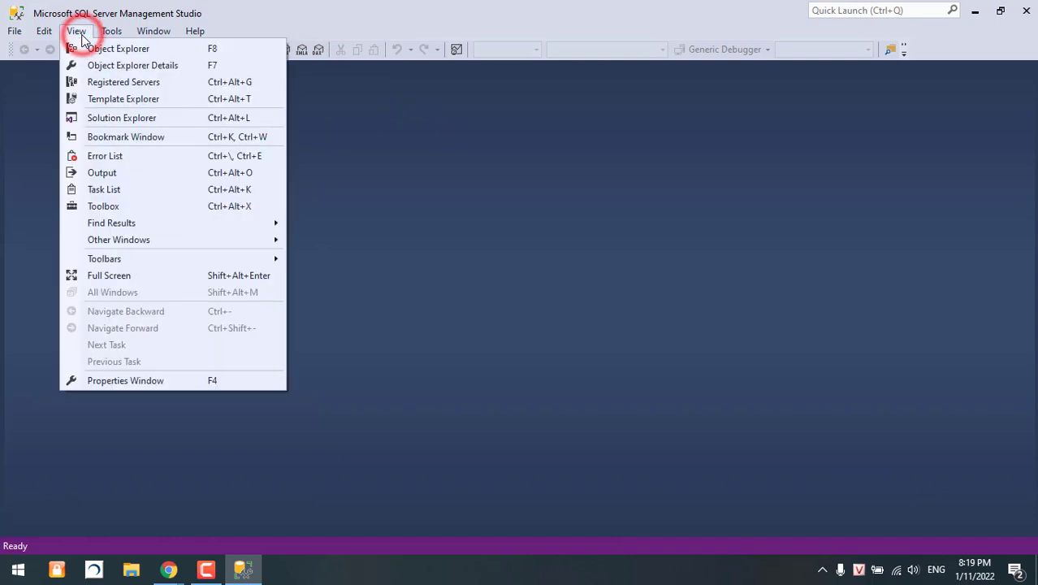
pyautogui.click(147, 49)
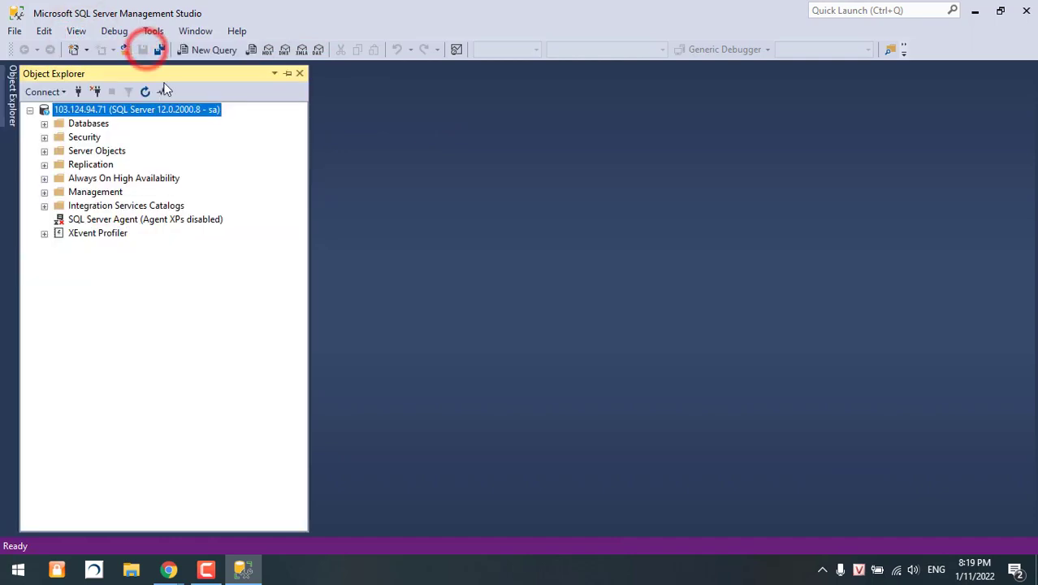
pyautogui.click(352, 115)
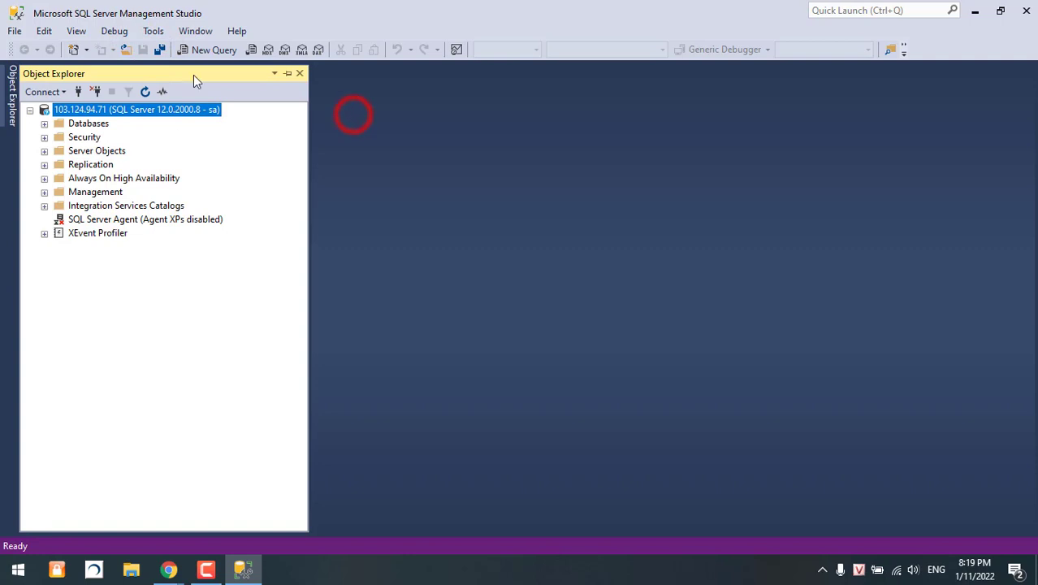
pyautogui.click(488, 153)
# Disconnect and reconnect to 103.124.94.71 using the administrator login
pyautogui.click(96, 92)
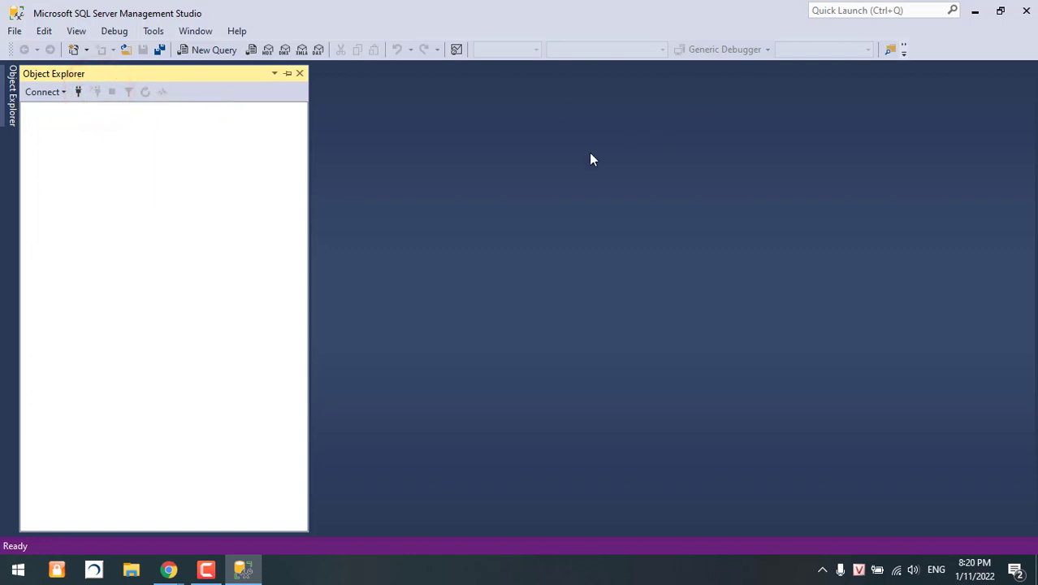
pyautogui.click(604, 202)
pyautogui.click(637, 156)
pyautogui.click(153, 177)
pyautogui.click(78, 91)
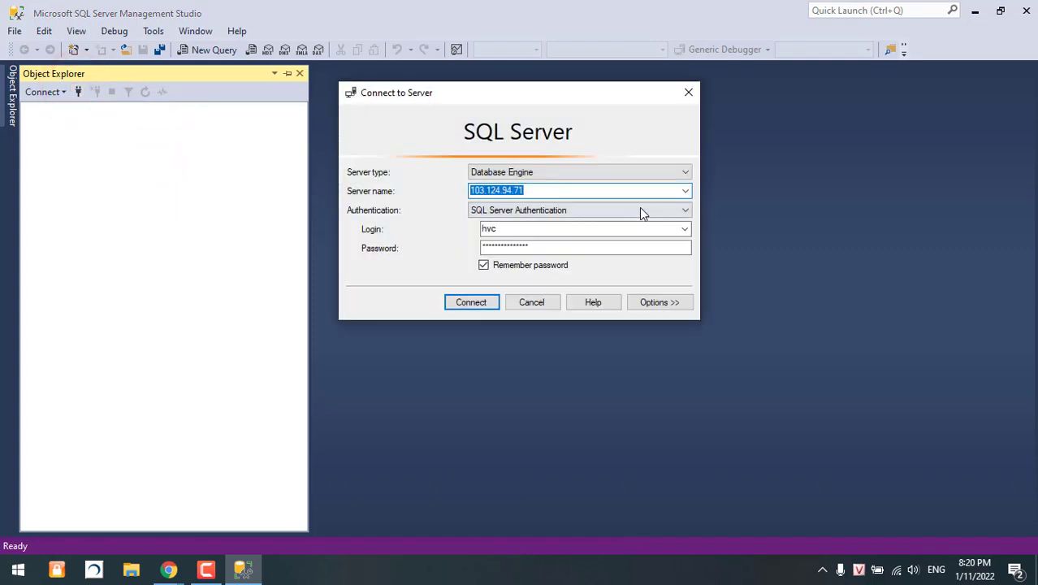
pyautogui.click(685, 229)
pyautogui.click(507, 270)
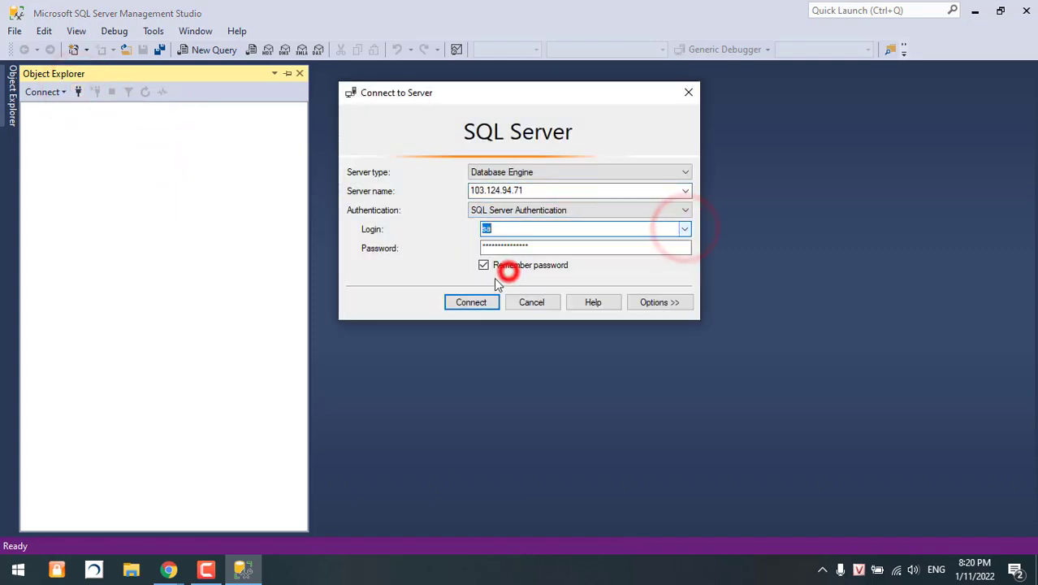
pyautogui.click(477, 303)
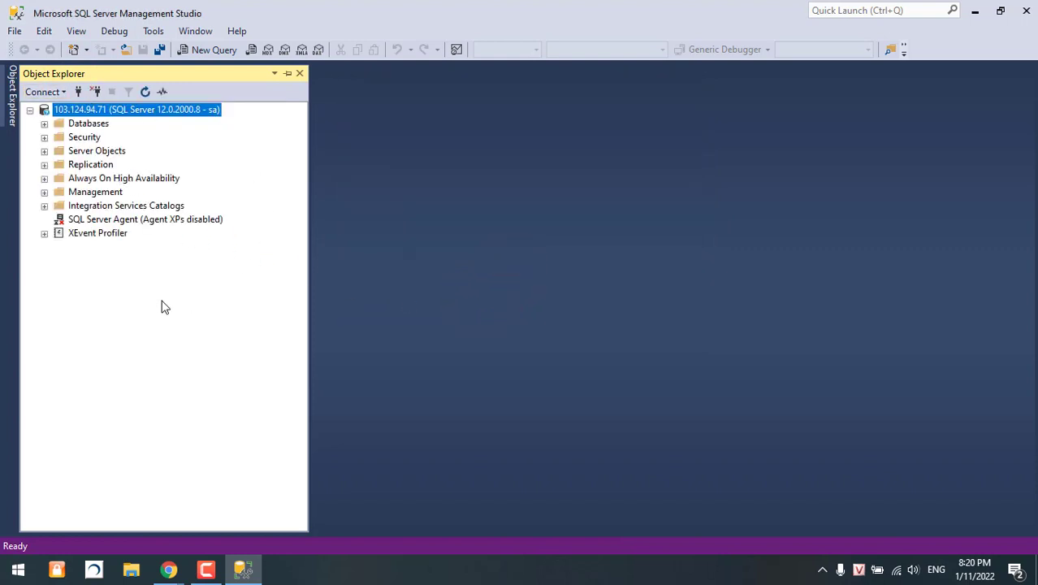
# Collapse the 103.124.94.71 tree and start a new Database Engine connection
pyautogui.click(102, 111)
pyautogui.click(31, 110)
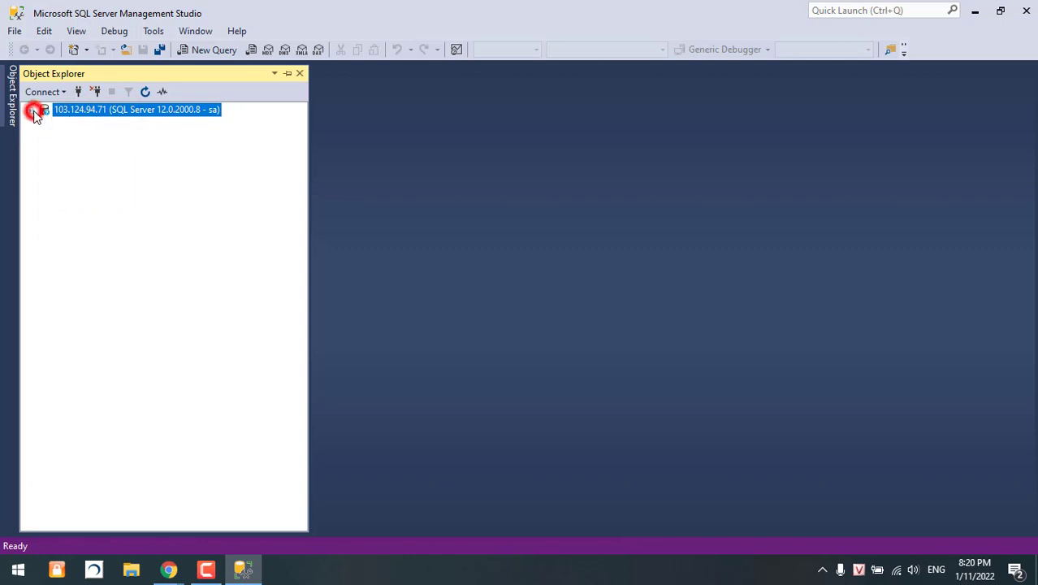
pyautogui.click(32, 111)
pyautogui.click(32, 111)
pyautogui.click(87, 139)
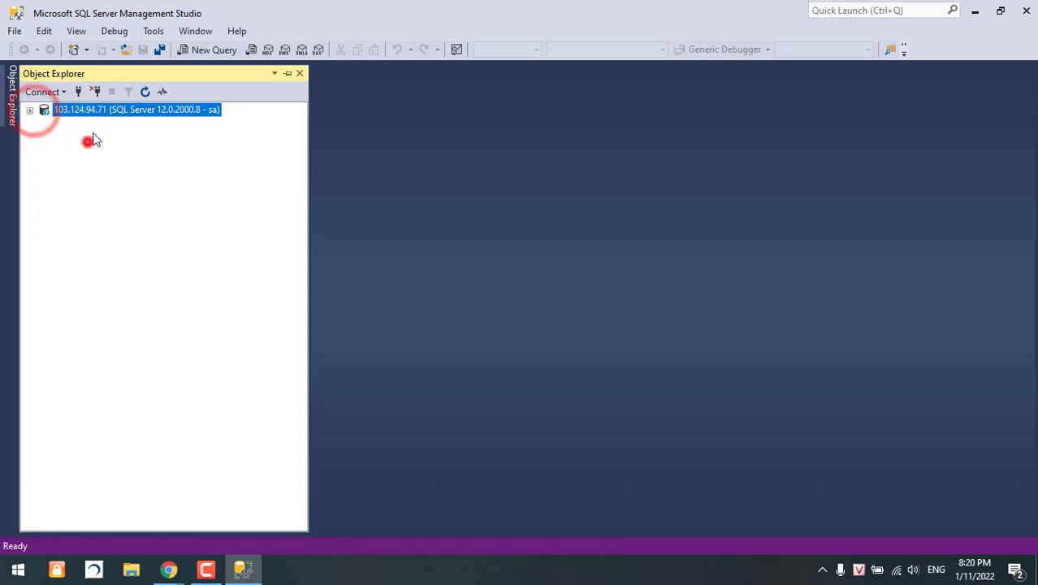
pyautogui.click(79, 91)
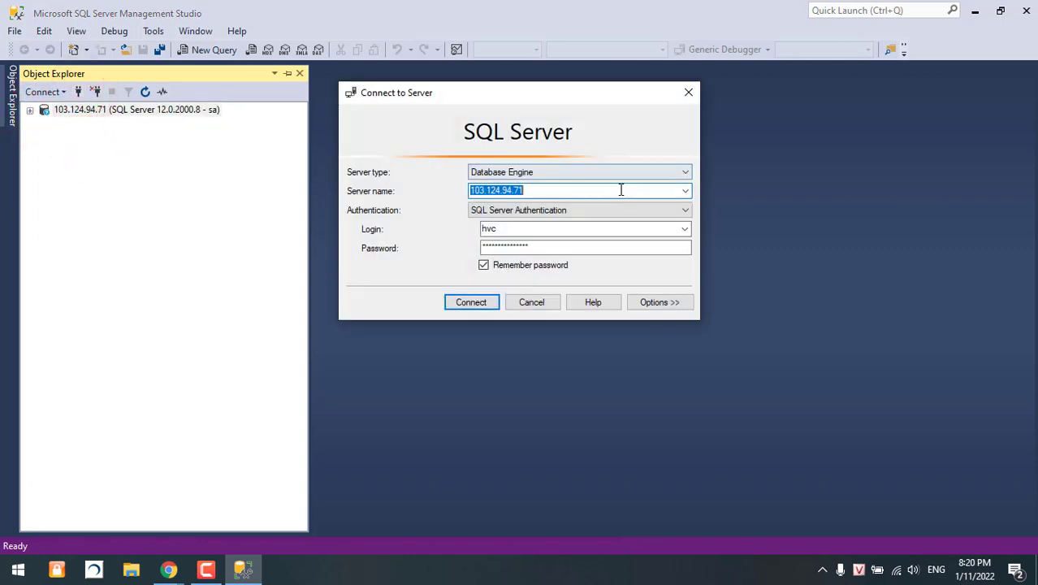
# Connect to 210.245.89.100, disconnect it, then expand the 103.124.94.71 node
pyautogui.click(685, 190)
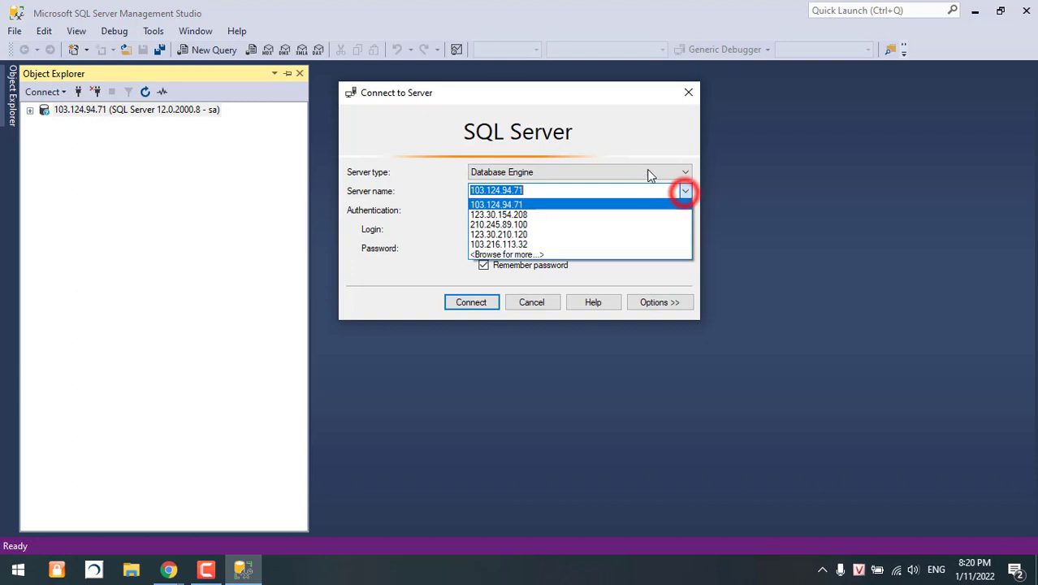
pyautogui.click(579, 224)
pyautogui.click(478, 301)
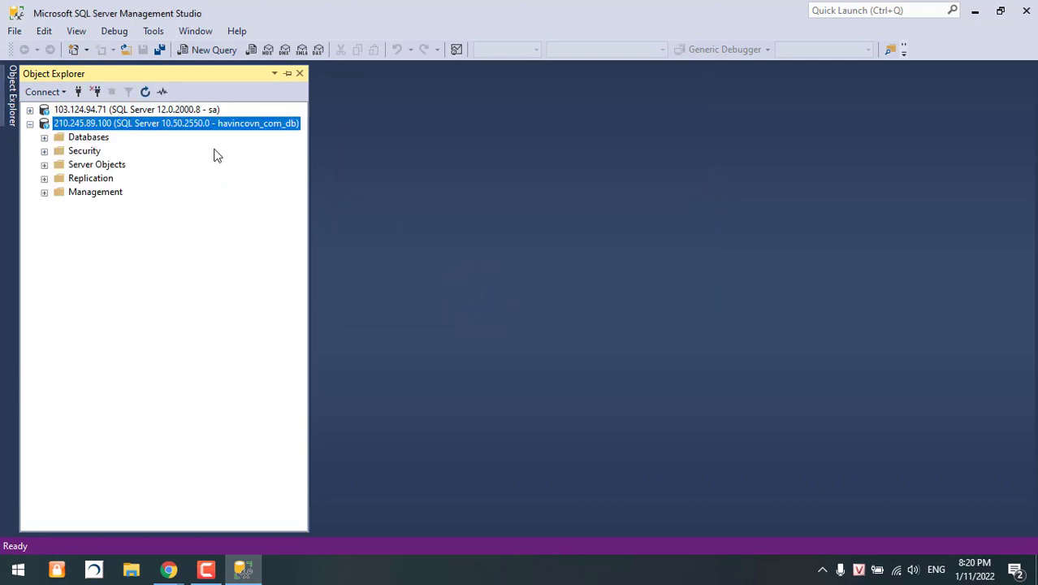
pyautogui.click(96, 92)
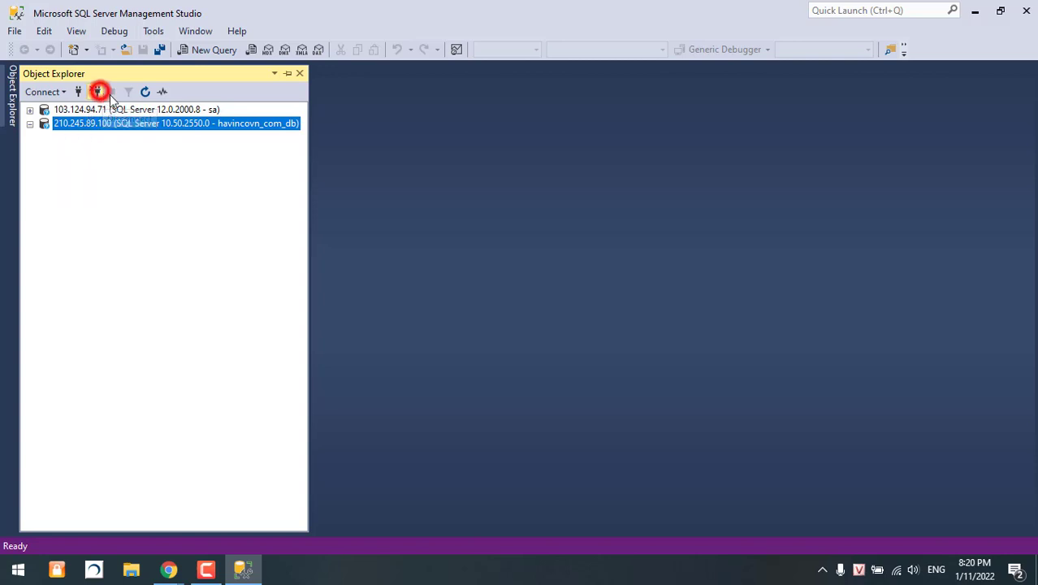
pyautogui.click(30, 111)
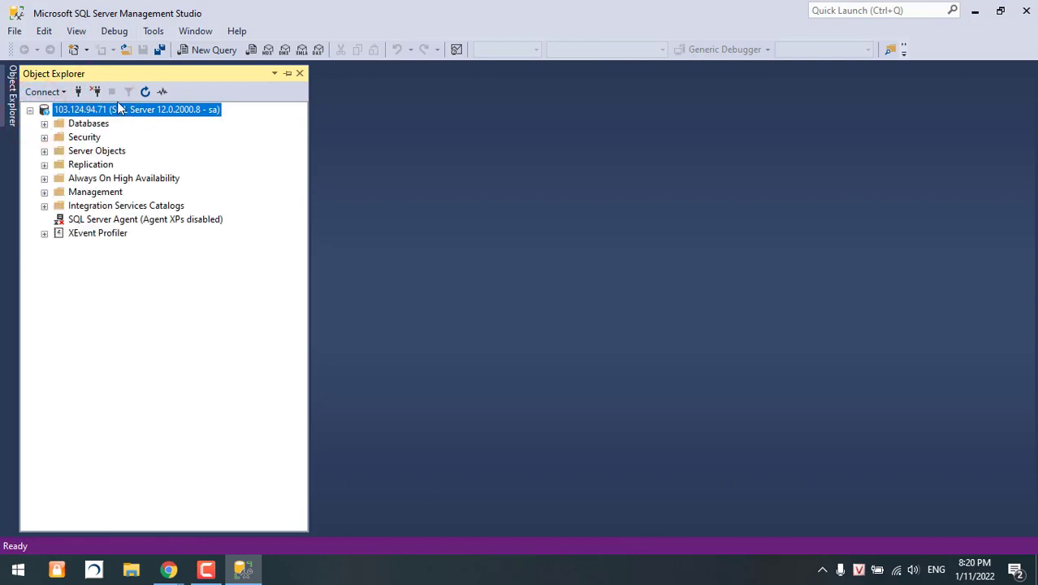
# Expand the Databases folder, scroll through the database list, then collapse it
pyautogui.click(102, 128)
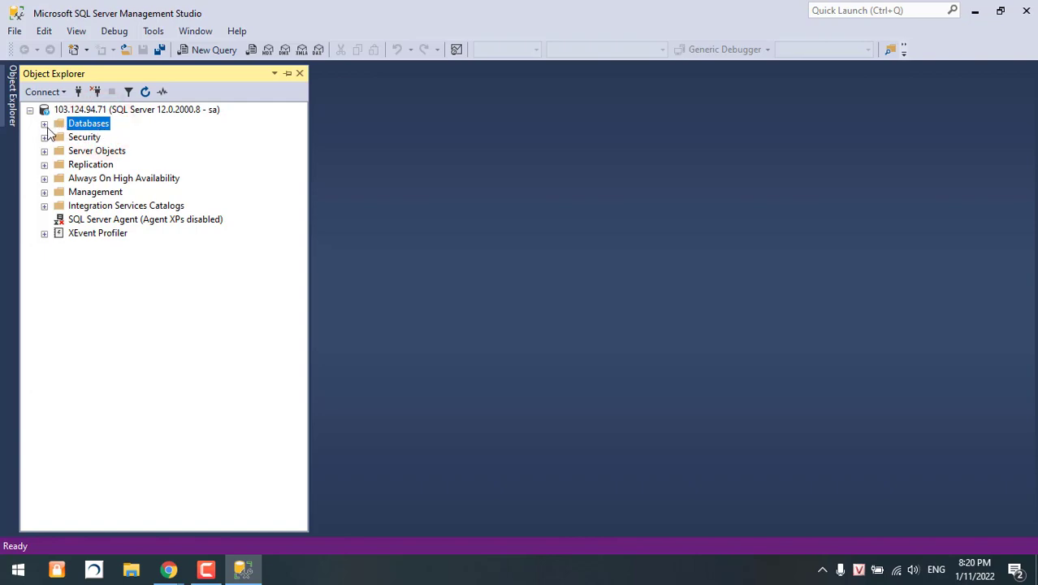
pyautogui.click(44, 123)
pyautogui.scroll(-3, 134, 176)
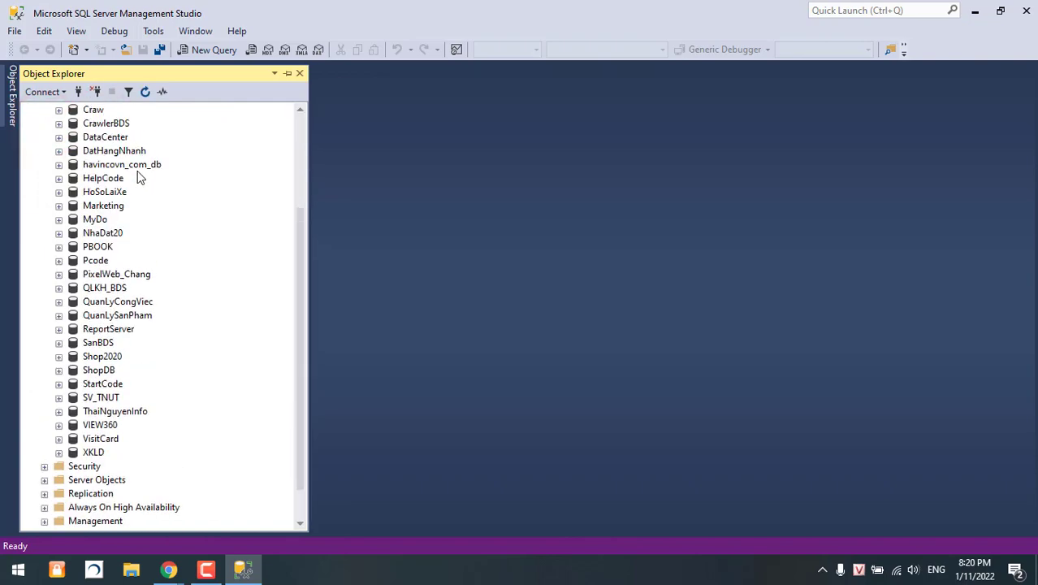
pyautogui.scroll(4, 123, 174)
pyautogui.scroll(-5, 118, 183)
pyautogui.scroll(5, 110, 195)
pyautogui.scroll(-1, 102, 203)
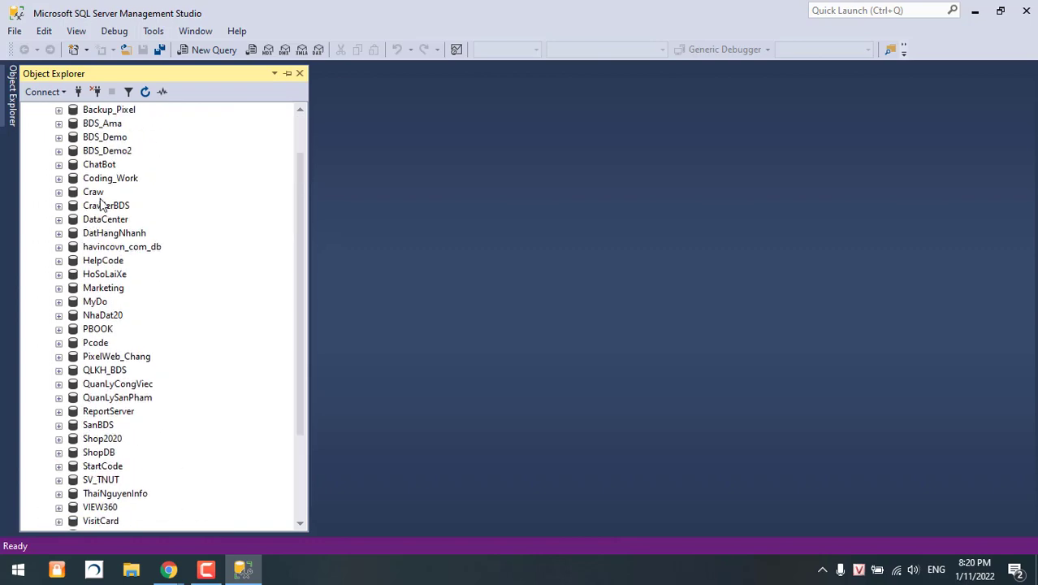
pyautogui.scroll(2, 102, 203)
pyautogui.scroll(-5, 87, 475)
pyautogui.scroll(5, 102, 209)
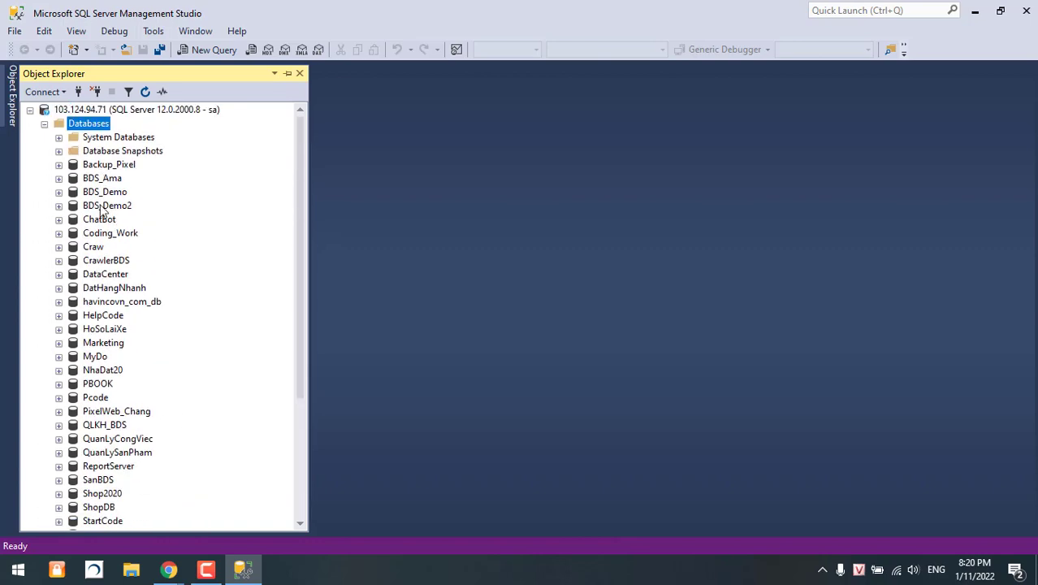
pyautogui.scroll(-5, 111, 247)
pyautogui.scroll(5, 114, 345)
pyautogui.click(44, 123)
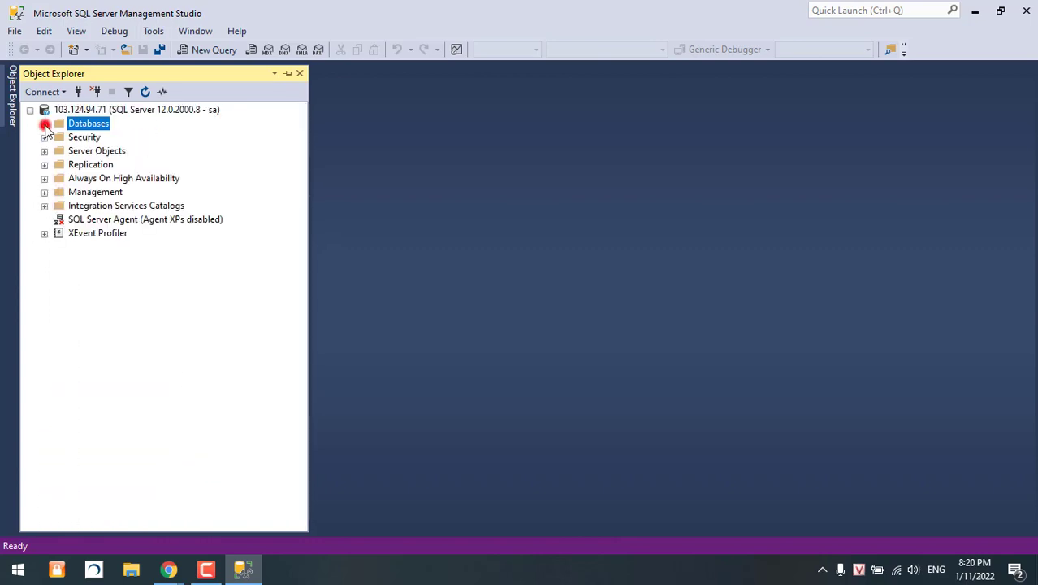
# Browse Security's Logins and Server Roles, and dismiss the Always On High Availability error
pyautogui.click(44, 138)
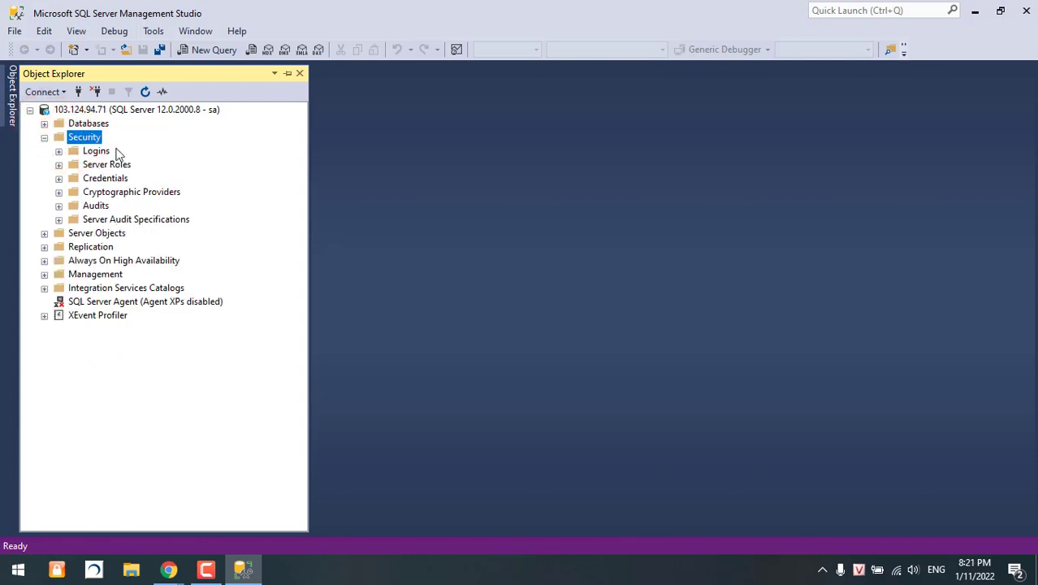
pyautogui.click(102, 152)
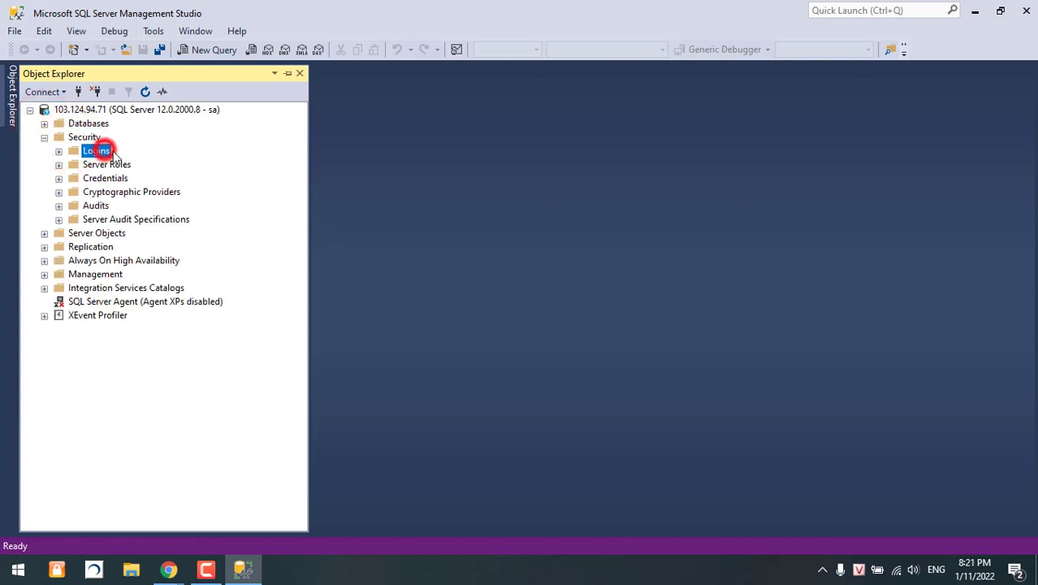
pyautogui.click(118, 165)
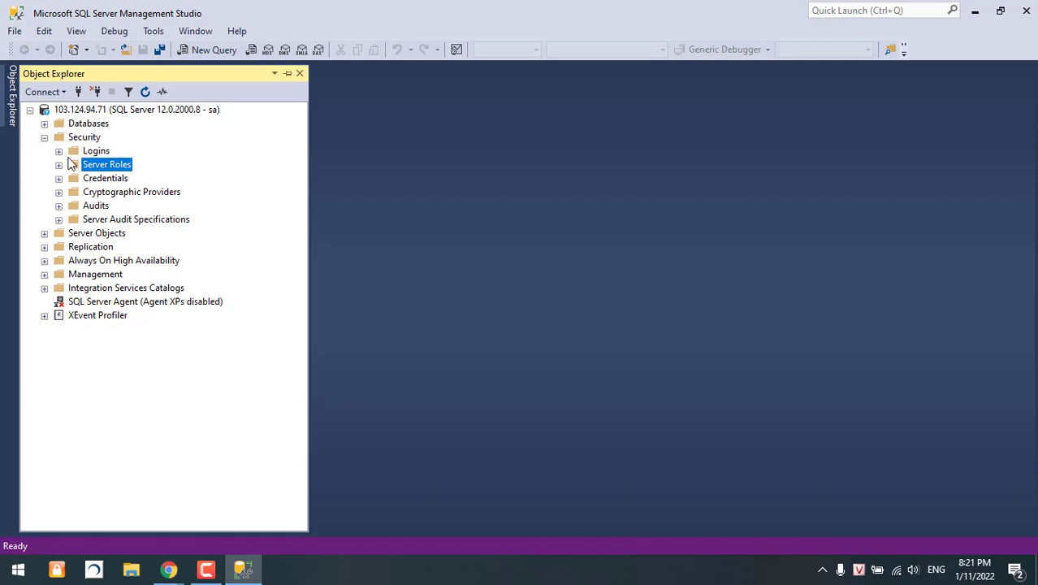
pyautogui.click(44, 138)
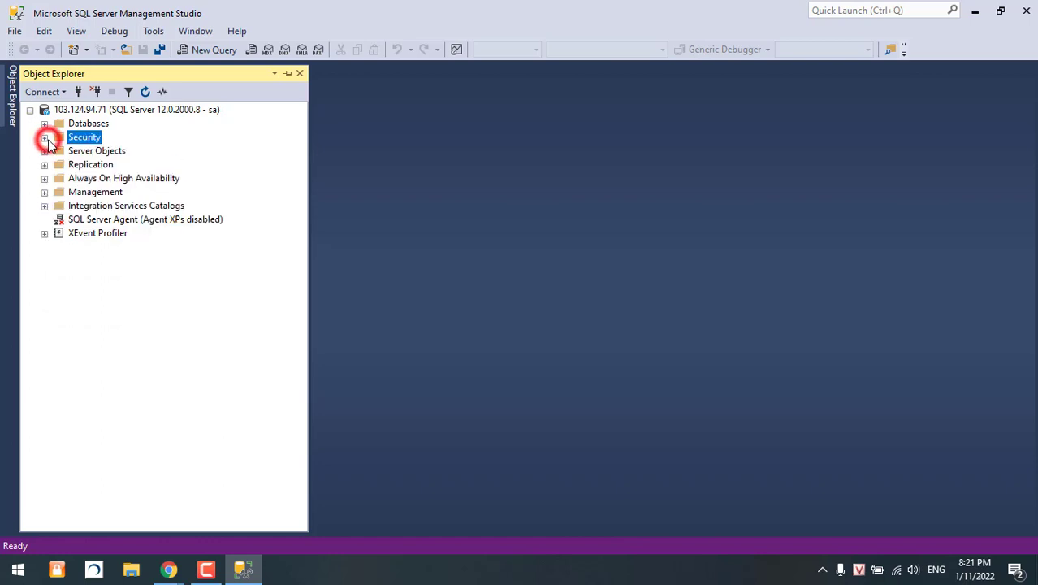
pyautogui.click(93, 124)
pyautogui.click(91, 136)
pyautogui.click(96, 124)
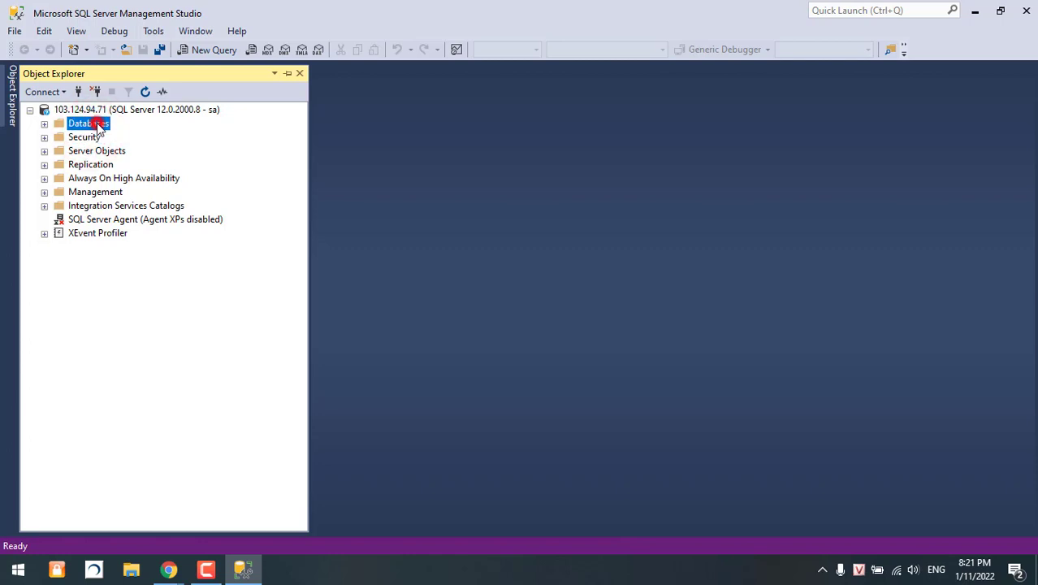
pyautogui.click(91, 137)
pyautogui.click(44, 177)
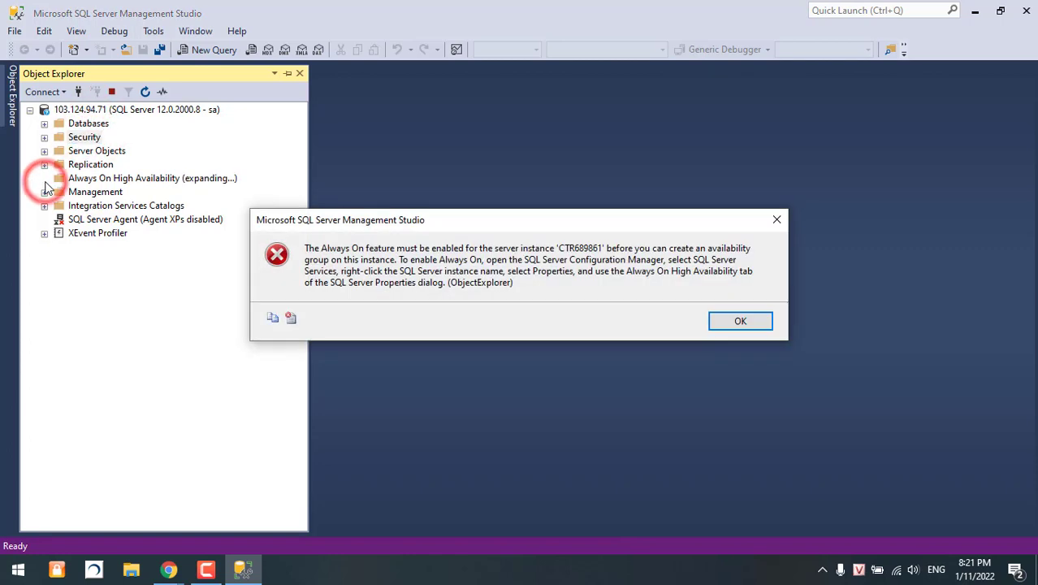
pyautogui.click(752, 322)
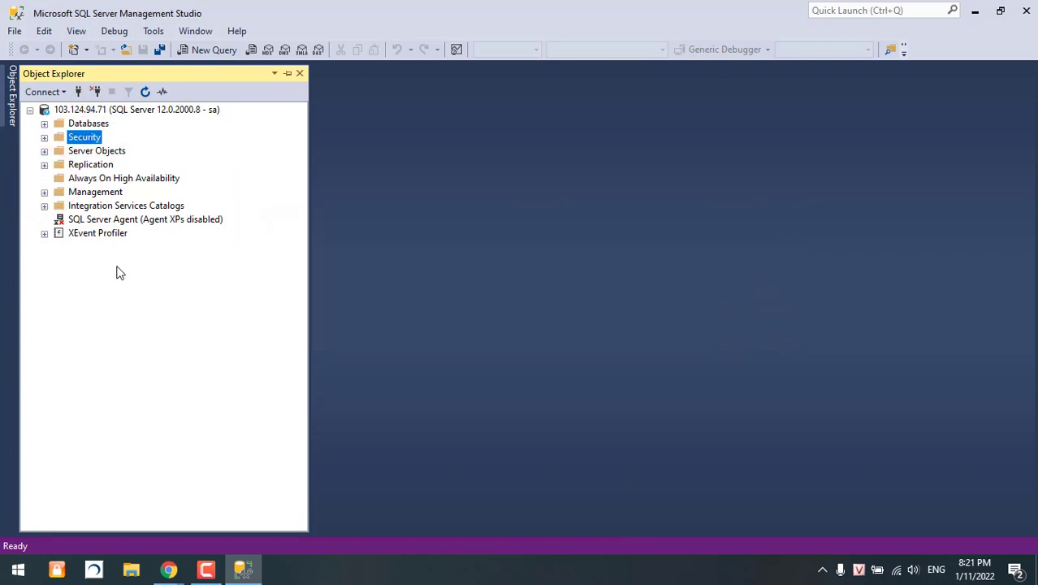
pyautogui.click(93, 137)
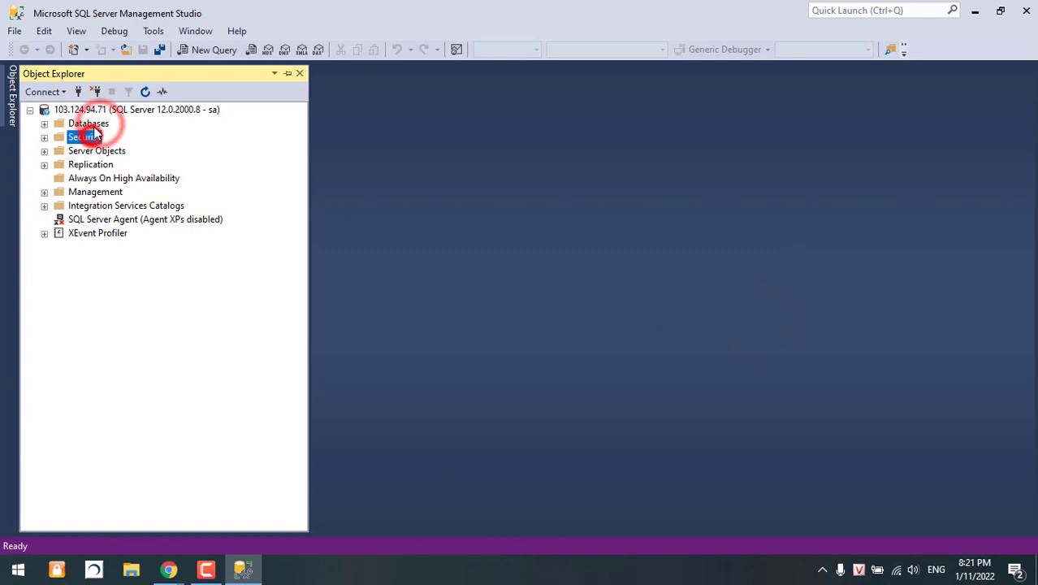
# Expand Databases again to list Marketing, MyDo, QLKH_BDS, ShopDB, and show its context menu
pyautogui.click(90, 124)
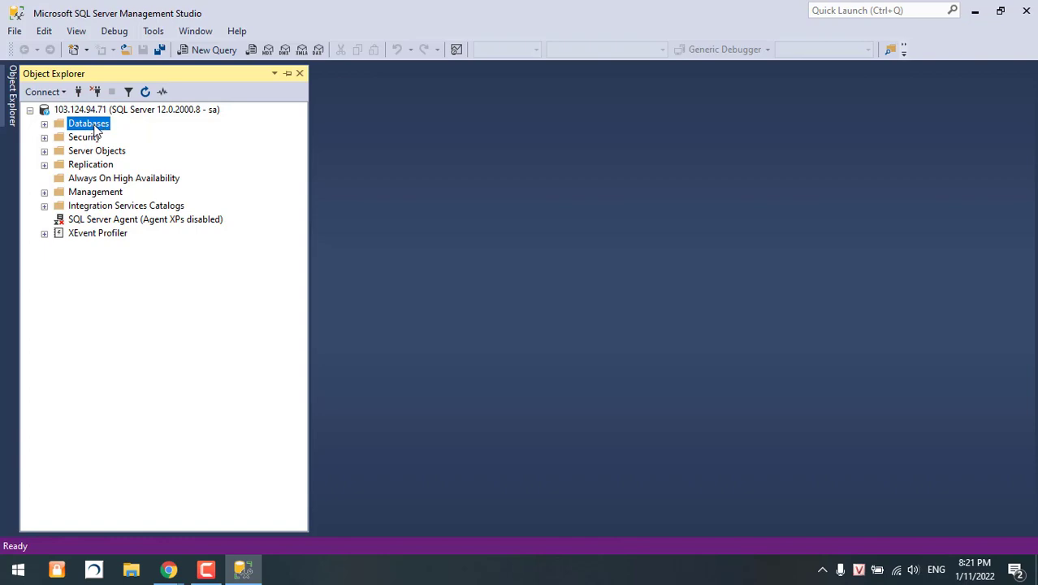
pyautogui.click(43, 125)
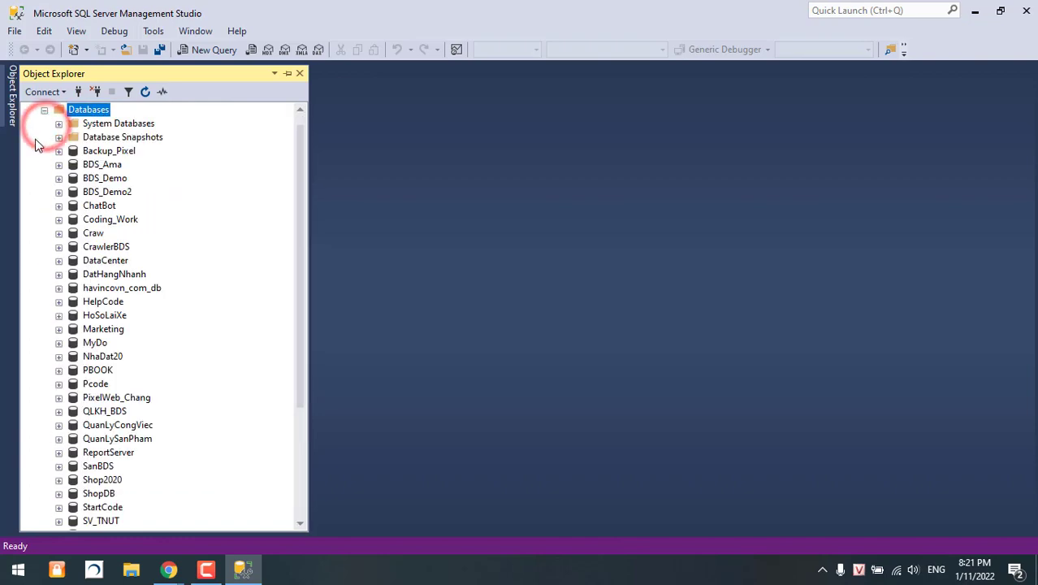
pyautogui.scroll(-3, 116, 292)
pyautogui.scroll(4, 116, 309)
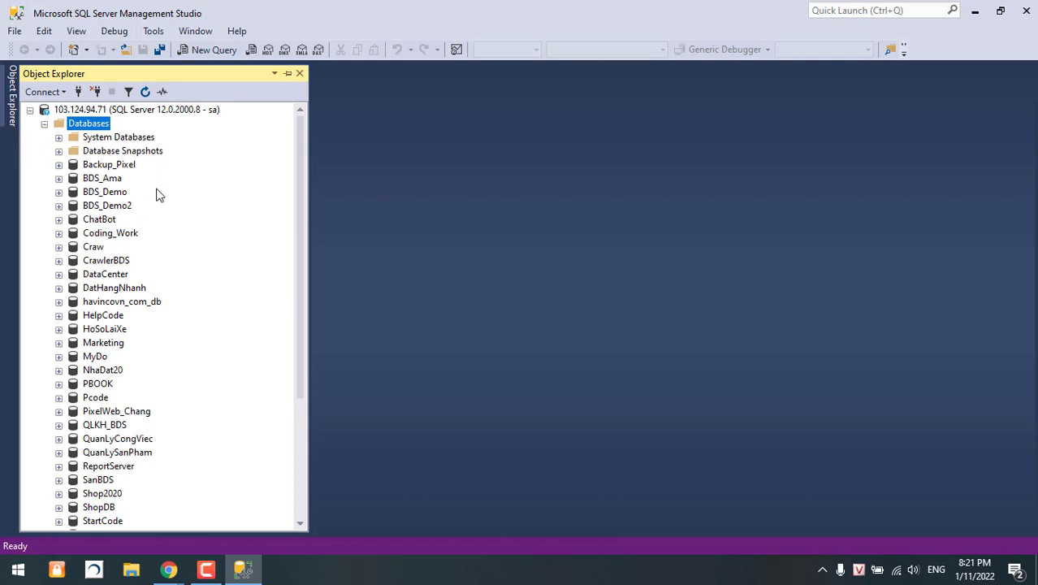
pyautogui.rightClick(96, 126)
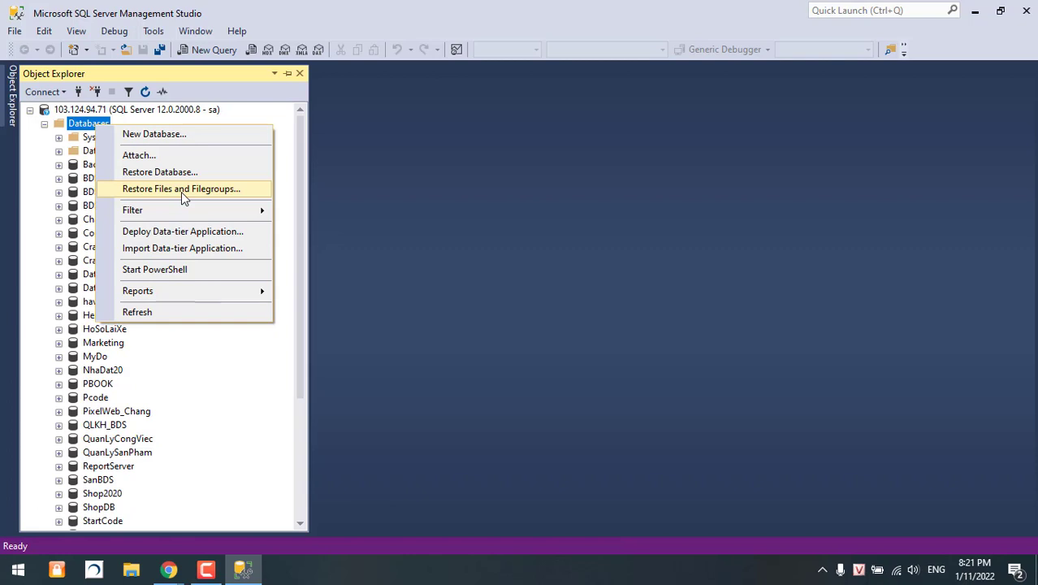
# Start a New Database and enter LopSinhVien as its name, so the data and log files match
pyautogui.click(177, 134)
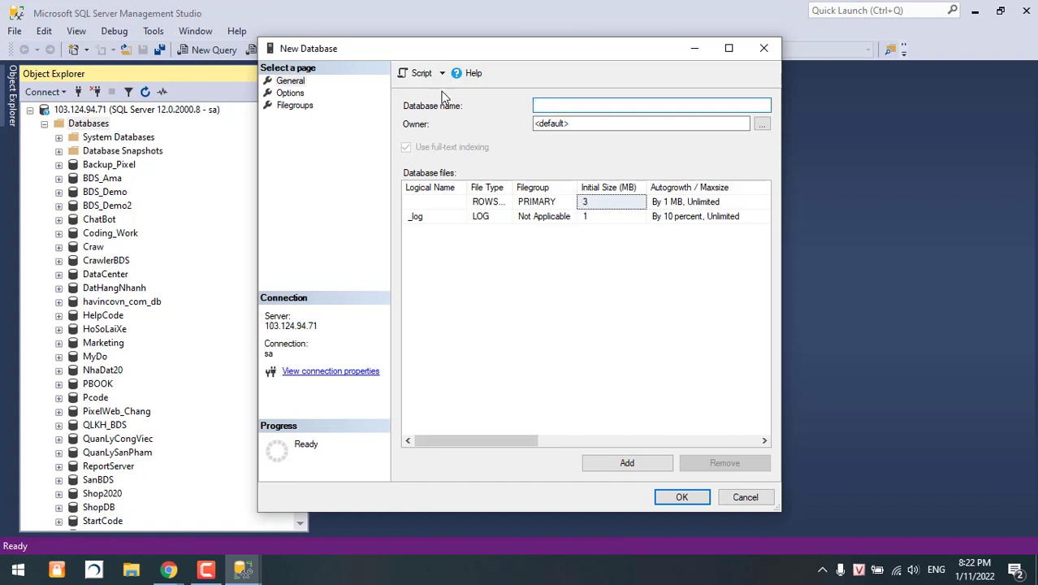
pyautogui.click(565, 109)
pyautogui.write('Lop')
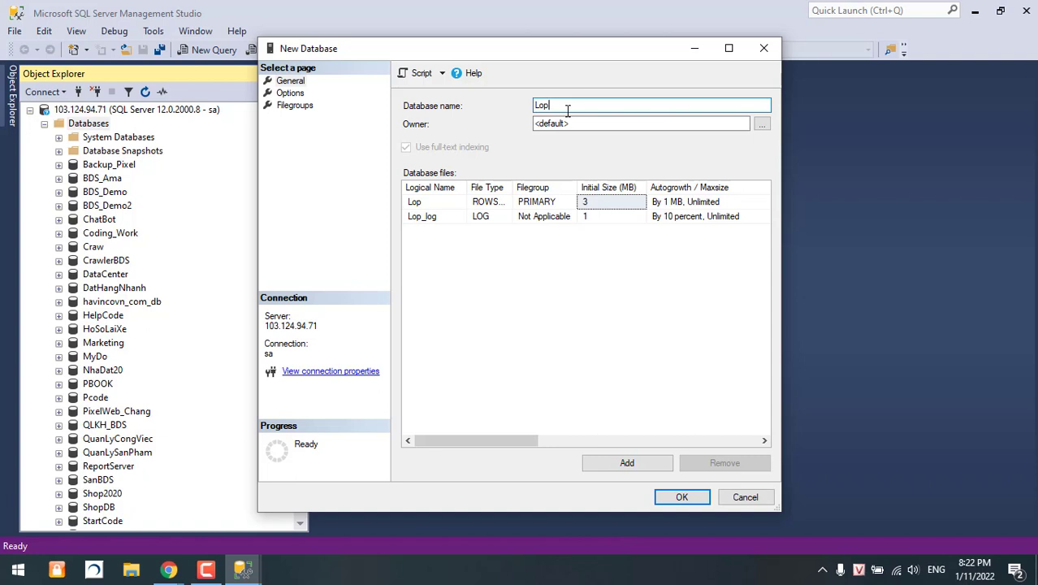
pyautogui.press('BackSpace')
pyautogui.press('BackSpace')
pyautogui.write('SinhVien')
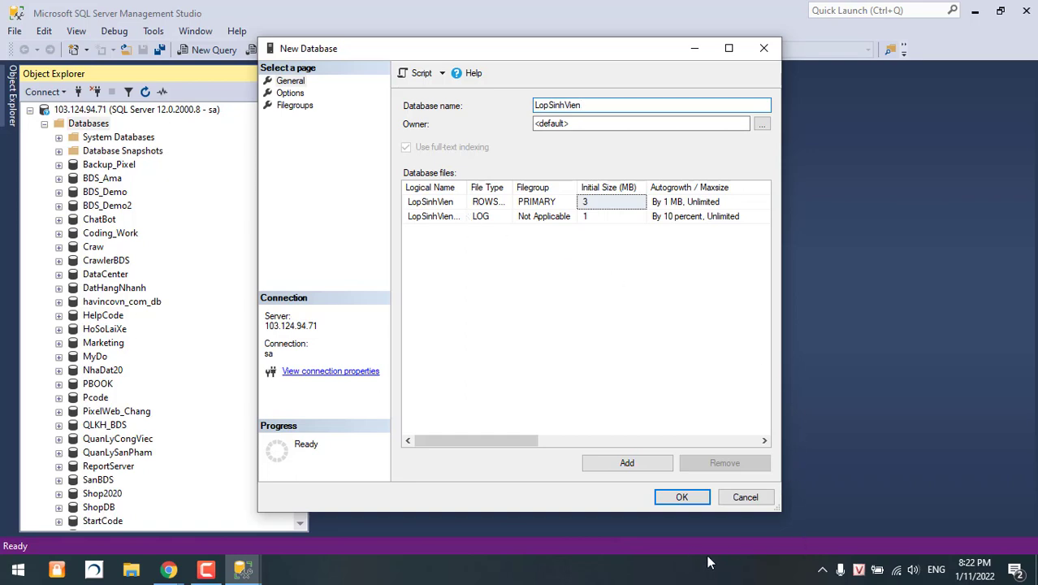
# Open Zalo from the notification area and go to the Khóa học SQL - APIT2021 group chat
pyautogui.click(822, 569)
pyautogui.click(823, 539)
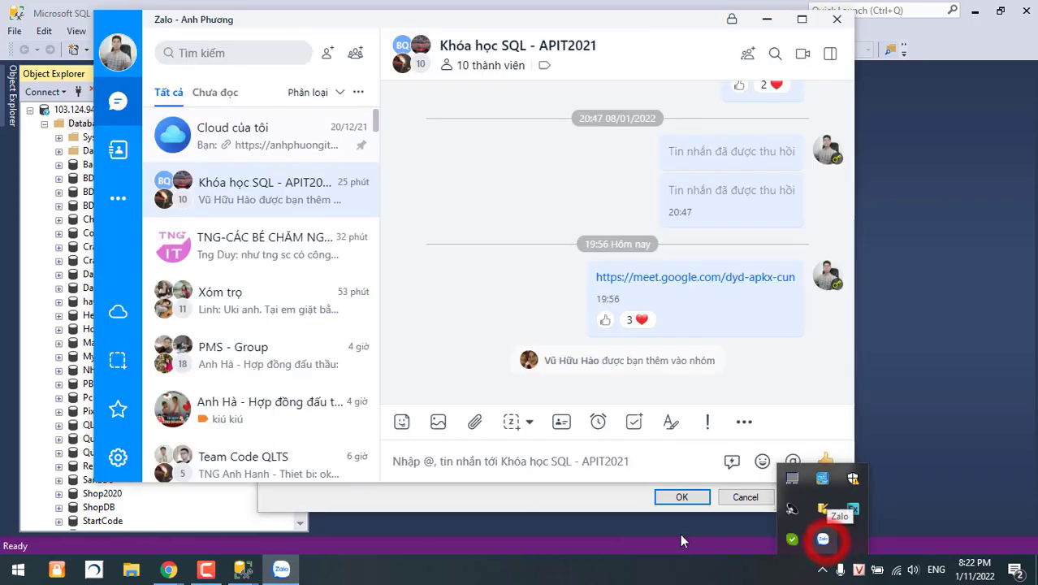
pyautogui.click(246, 321)
pyautogui.click(284, 197)
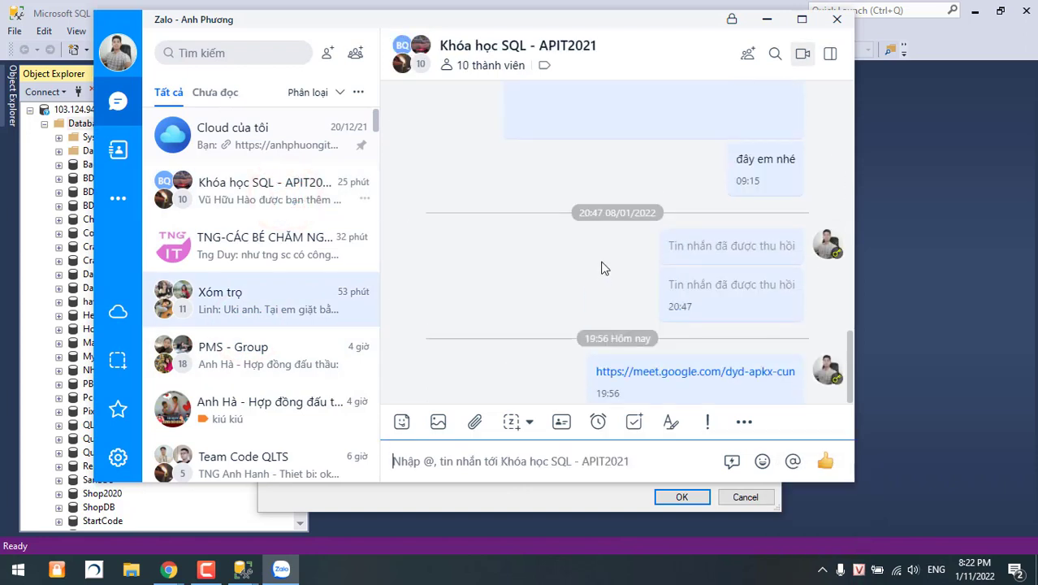
# Scroll to the SQL lesson notes message and drag across it to select the whole text
pyautogui.scroll(5, 603, 261)
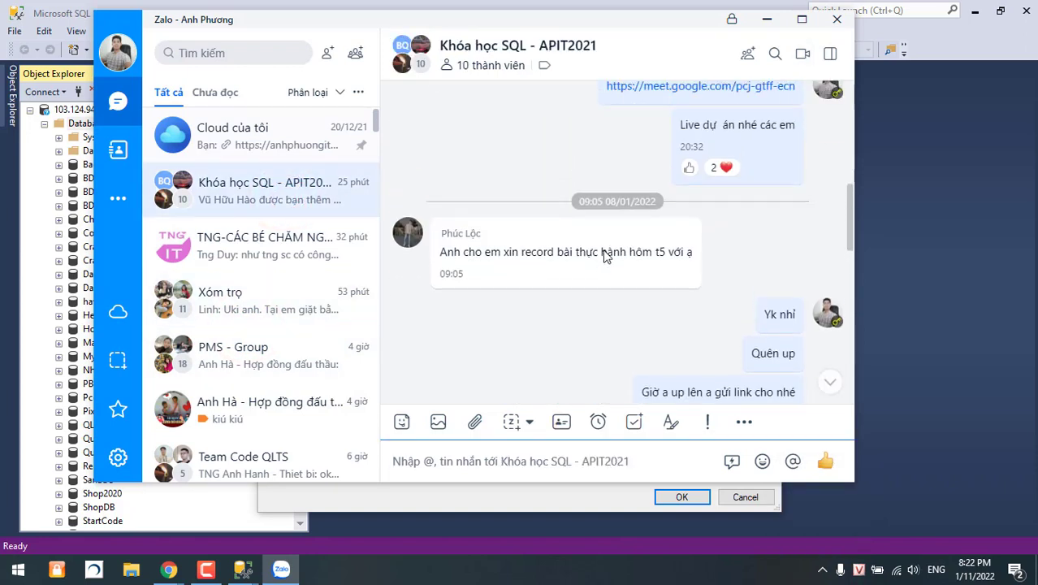
pyautogui.scroll(3, 605, 255)
pyautogui.scroll(4, 605, 256)
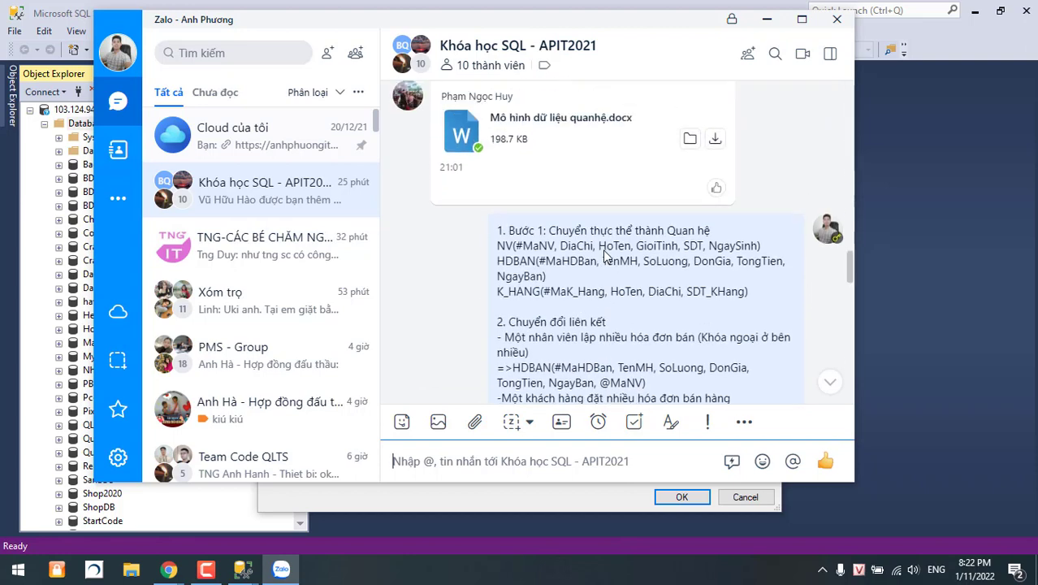
pyautogui.scroll(-4, 572, 262)
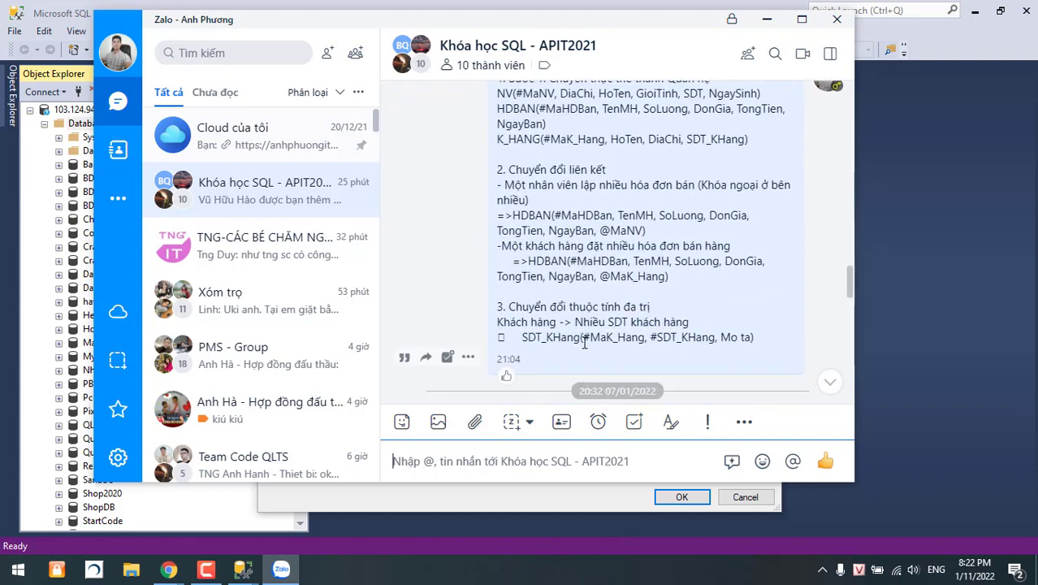
pyautogui.moveTo(761, 345); pyautogui.dragTo(502, 167)
pyautogui.hotkey('ctrl', 'c')
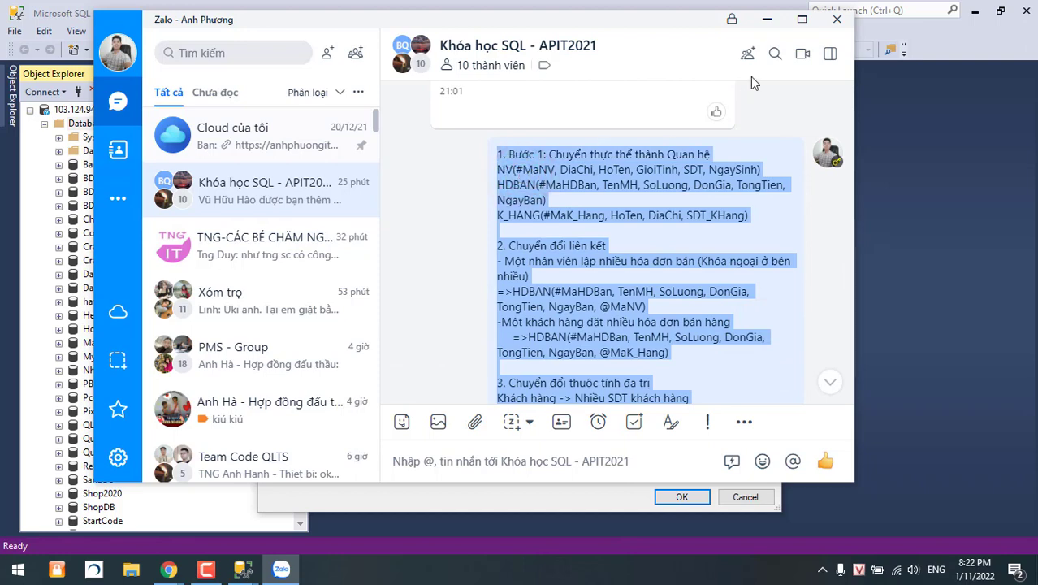
# Close Zalo, launch Word 2010 from the Start search, and paste the SQL notes into a new document
pyautogui.click(836, 19)
pyautogui.click(18, 569)
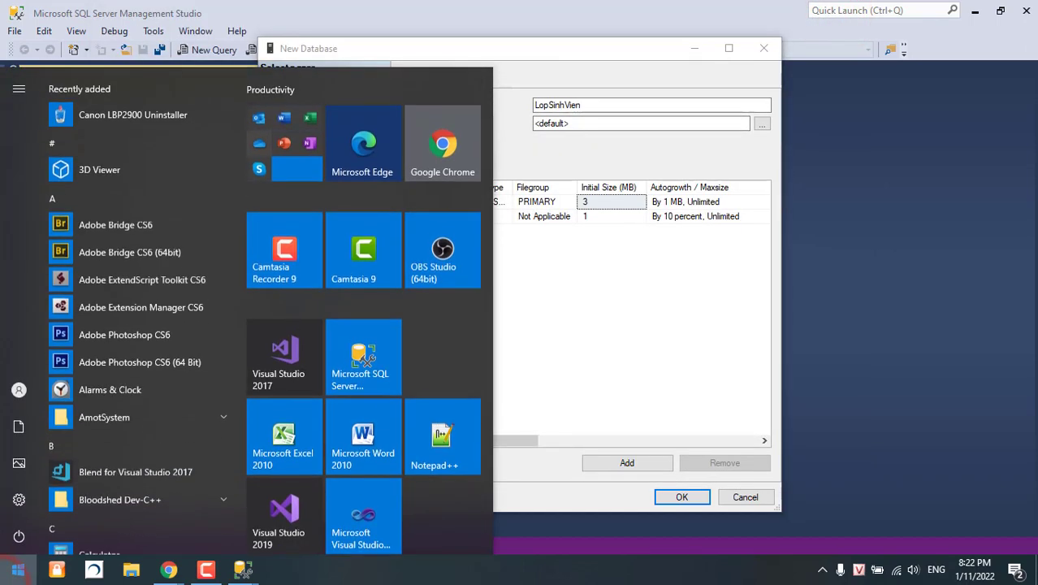
pyautogui.write('w')
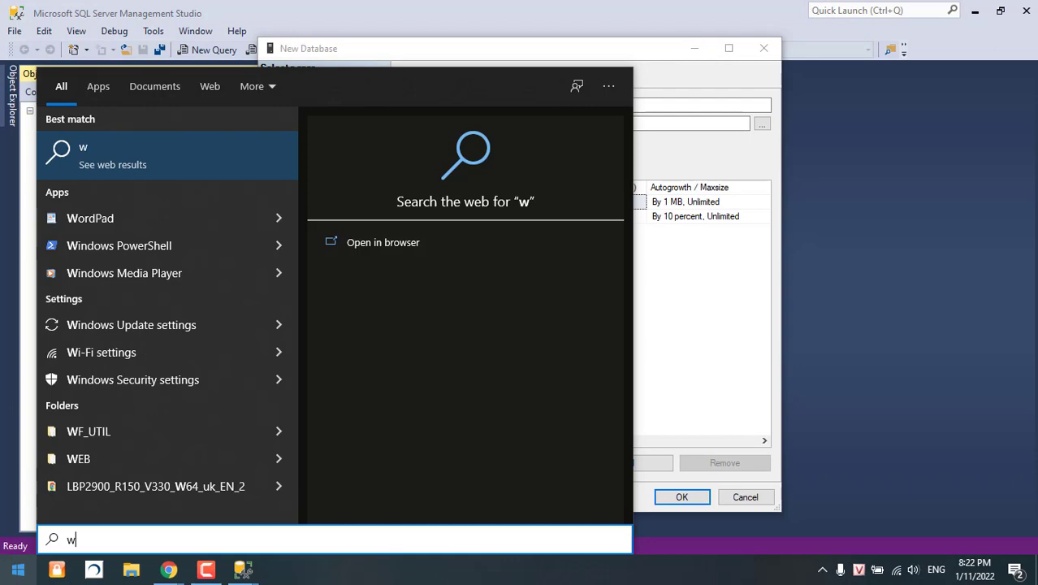
pyautogui.write('ord')
pyautogui.press('Return')
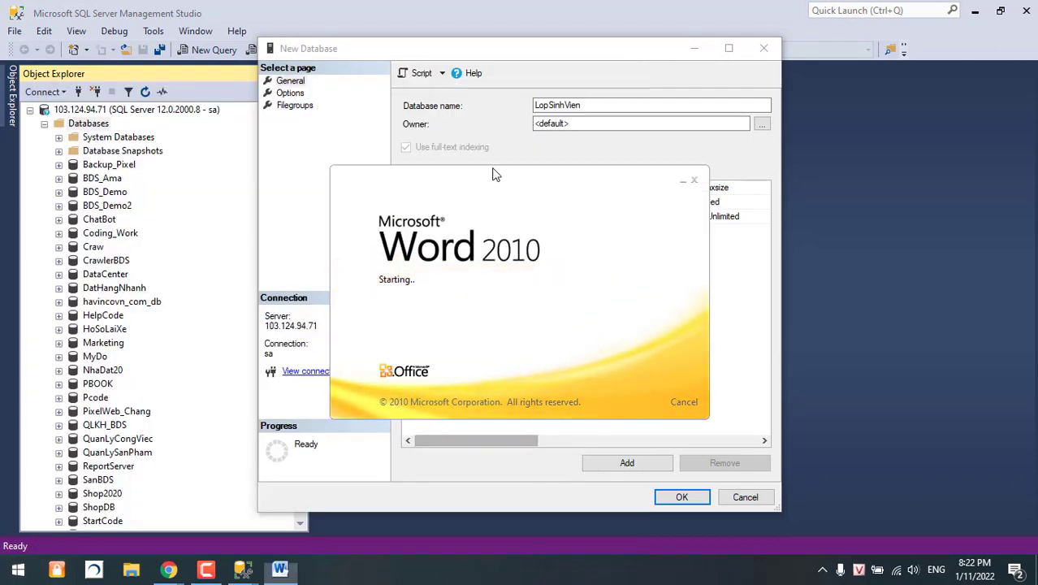
pyautogui.hotkey('ctrl', 'v')
# Scroll through the pasted relational-schema notes, briefly selecting and deselecting the section-1 block
pyautogui.scroll(3, 484, 277)
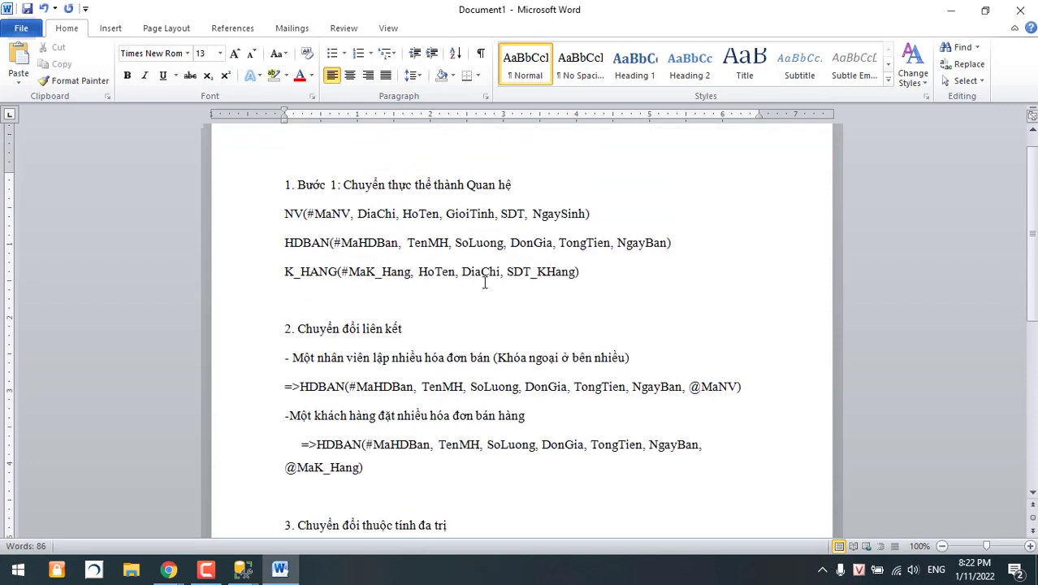
pyautogui.scroll(-5, 520, 224)
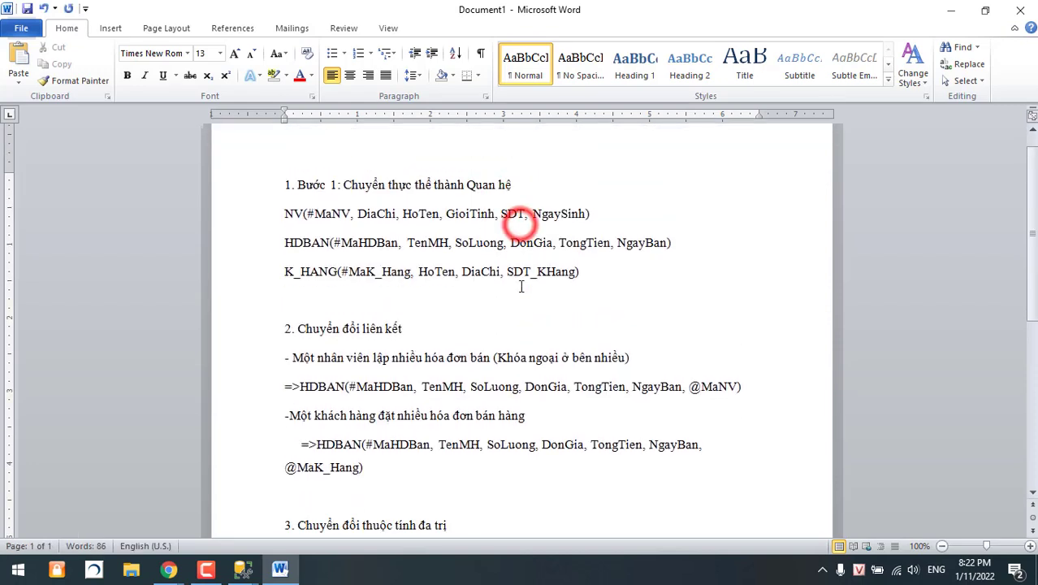
pyautogui.scroll(3, 522, 285)
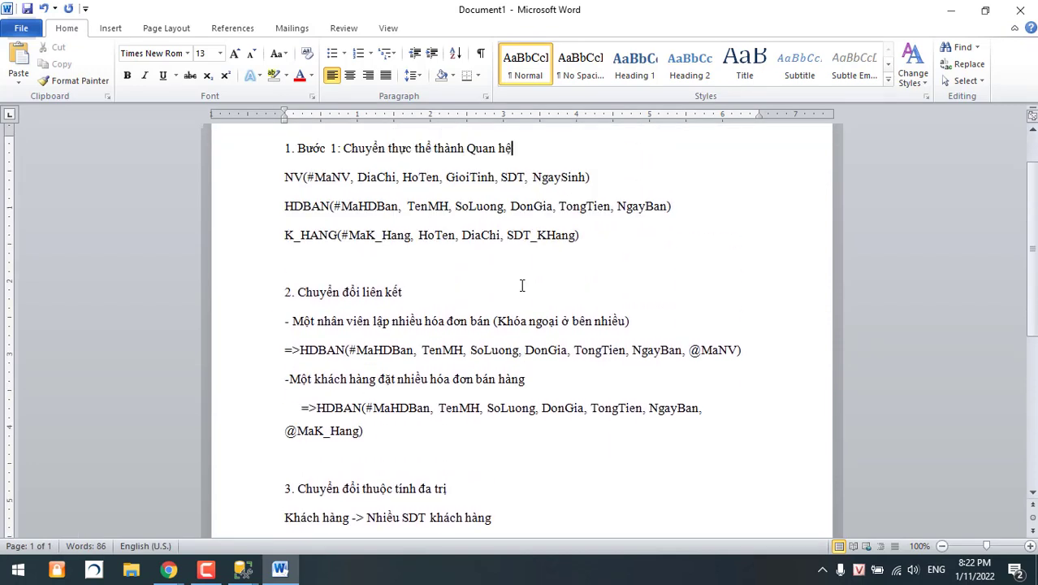
pyautogui.scroll(1, 522, 282)
pyautogui.moveTo(608, 271); pyautogui.dragTo(277, 186)
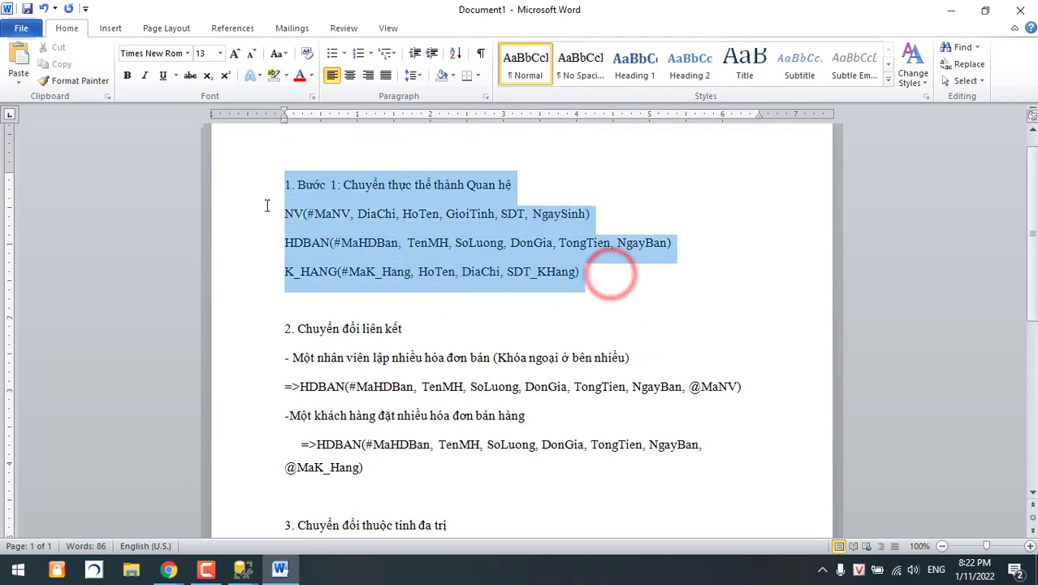
pyautogui.click(457, 302)
pyautogui.scroll(-2, 455, 301)
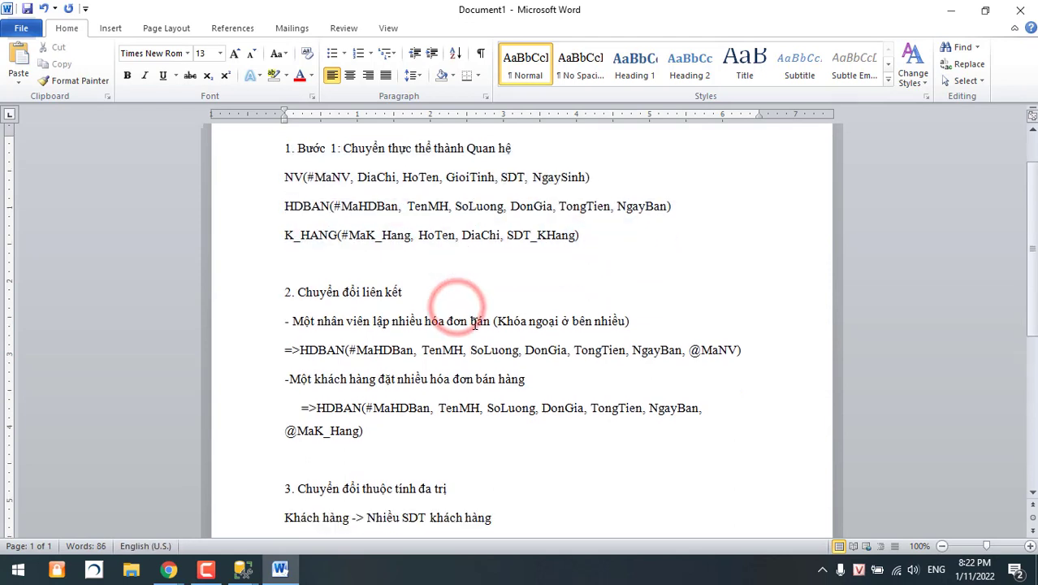
pyautogui.scroll(-1, 473, 325)
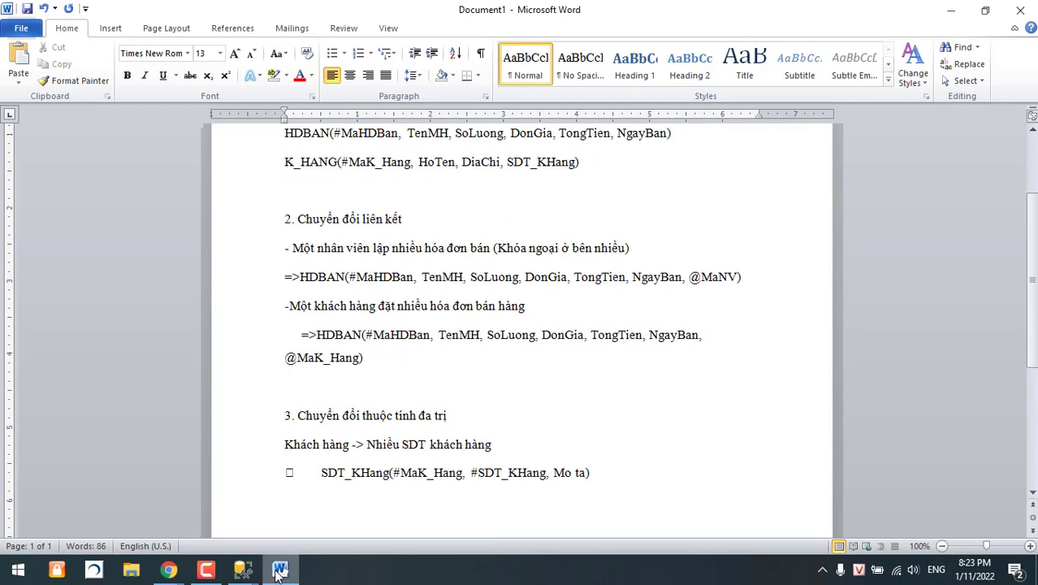
# Replace LopSinhVien with QuanLyBanHang in the New Database name field
pyautogui.moveTo(242, 569)
pyautogui.click(337, 497)
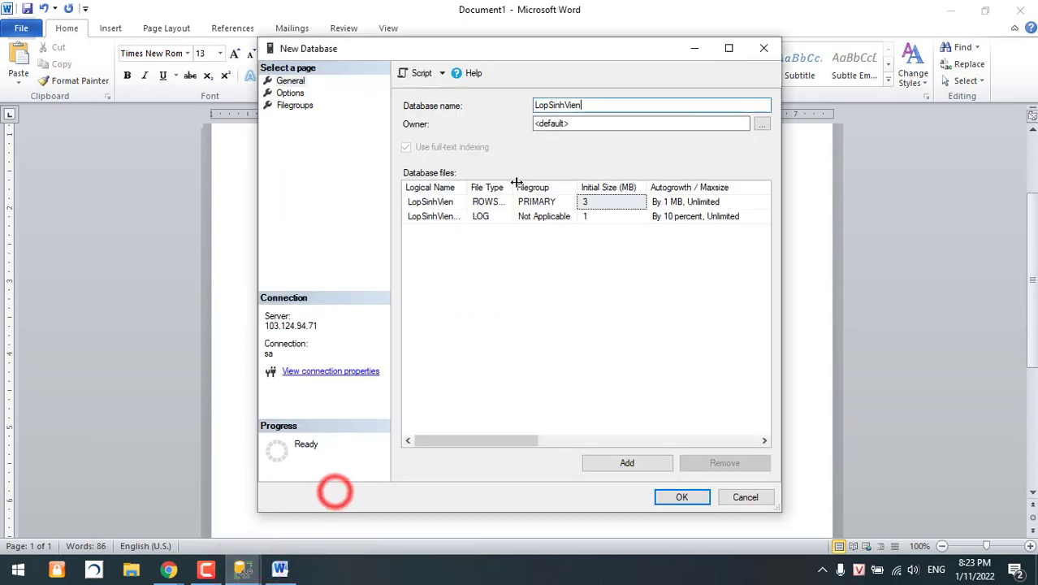
pyautogui.moveTo(598, 104); pyautogui.dragTo(523, 112)
pyautogui.write('BanHan')
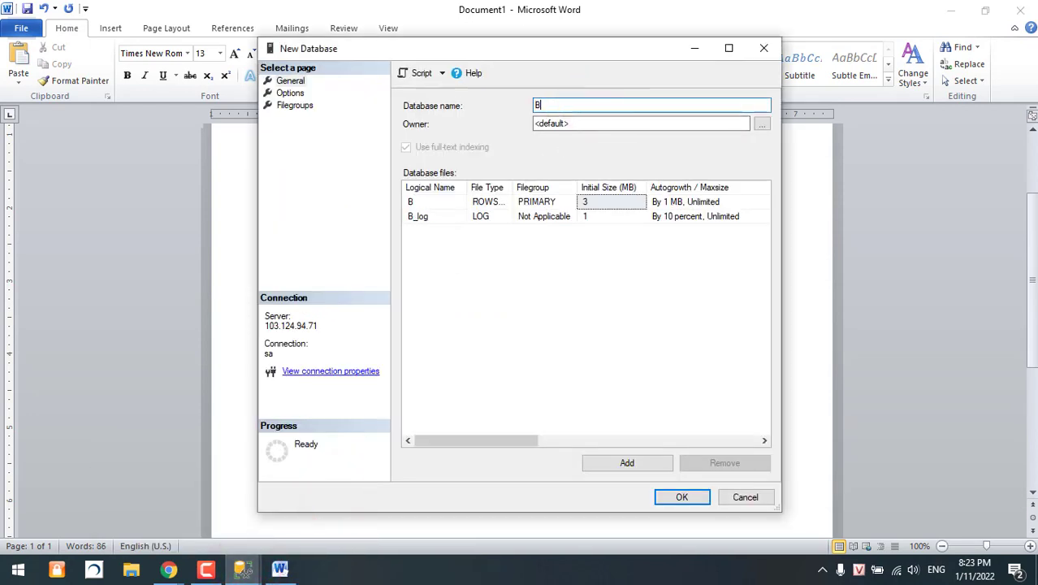
pyautogui.press('BackSpace')
pyautogui.press('BackSpace')
pyautogui.press('BackSpace')
pyautogui.press('BackSpace')
pyautogui.press('BackSpace')
pyautogui.press('BackSpace')
pyautogui.write('QuanLyBanHang')
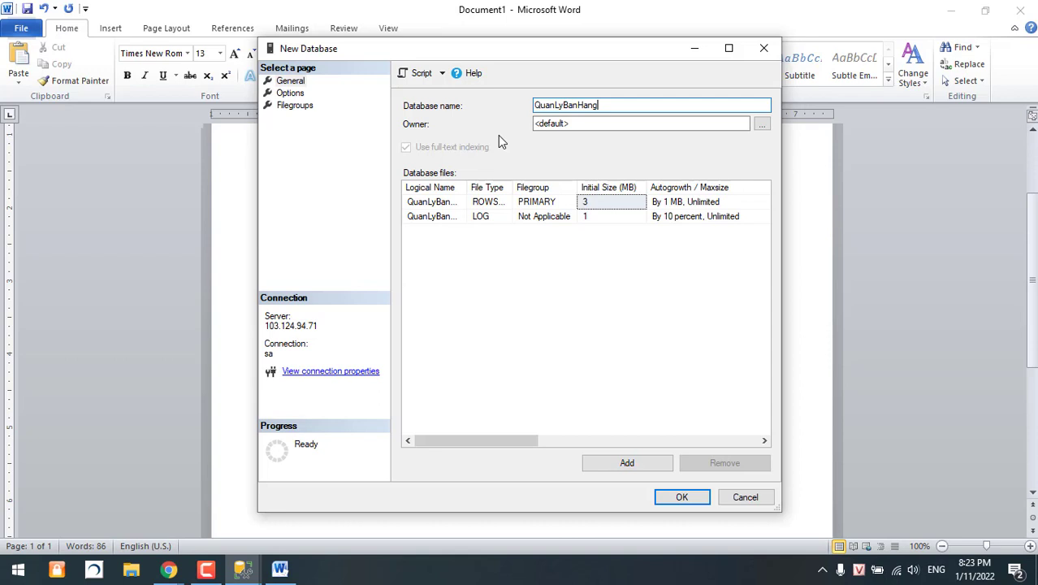
# Open the Owner picker and close it without a choice, leaving the owner as default
pyautogui.click(601, 128)
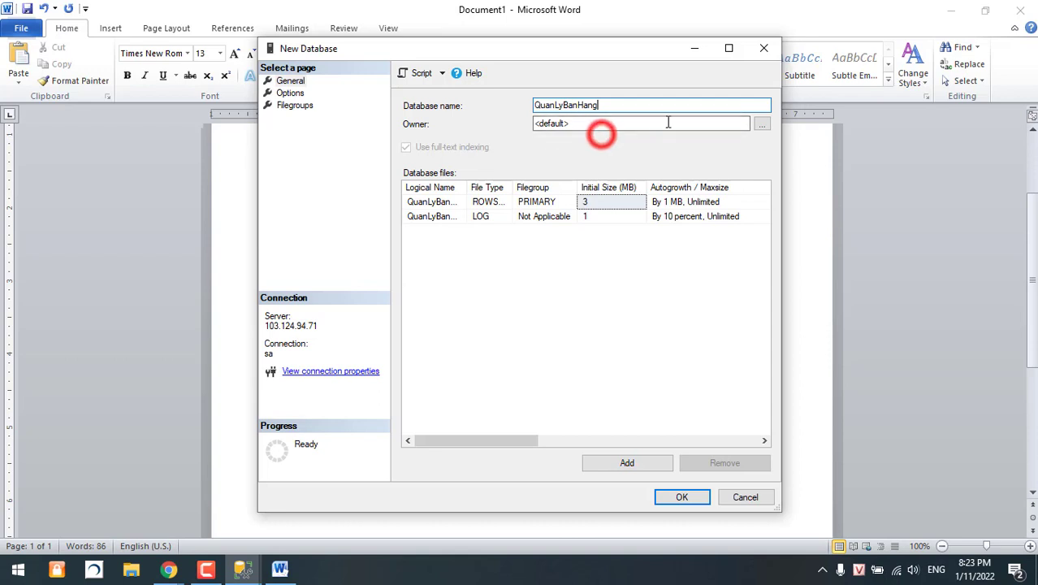
pyautogui.click(670, 123)
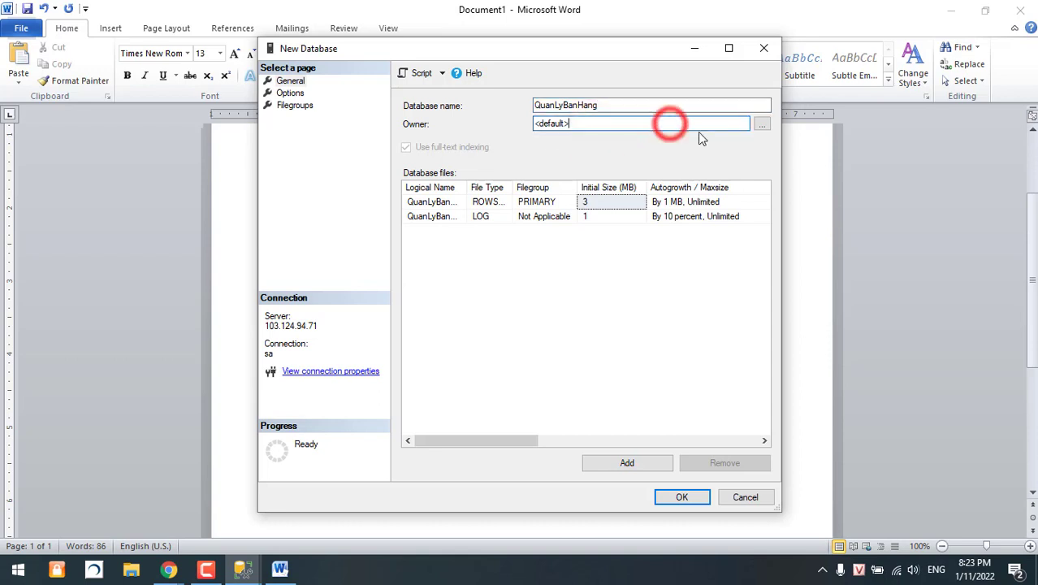
pyautogui.click(762, 123)
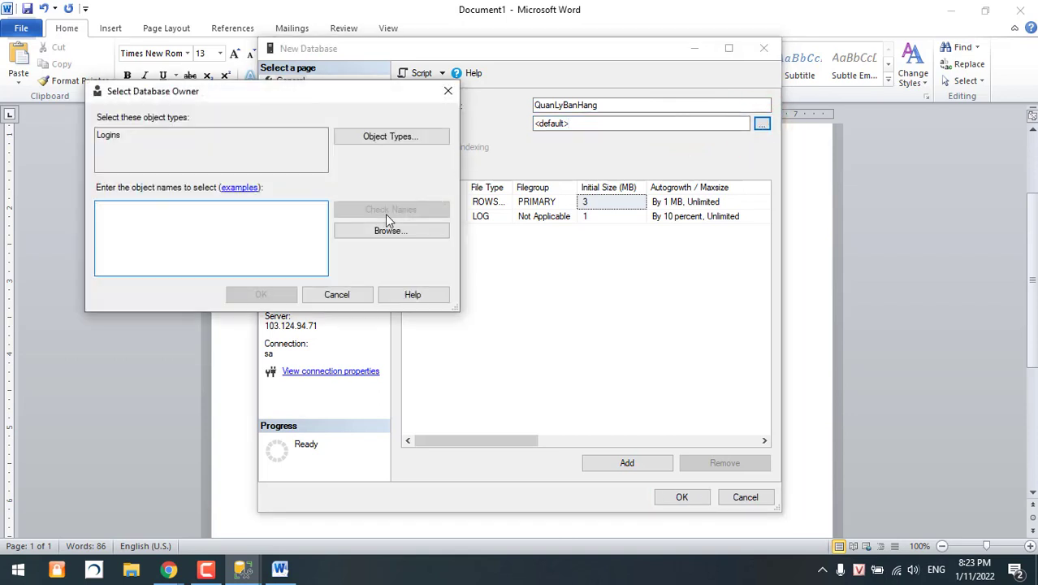
pyautogui.click(448, 91)
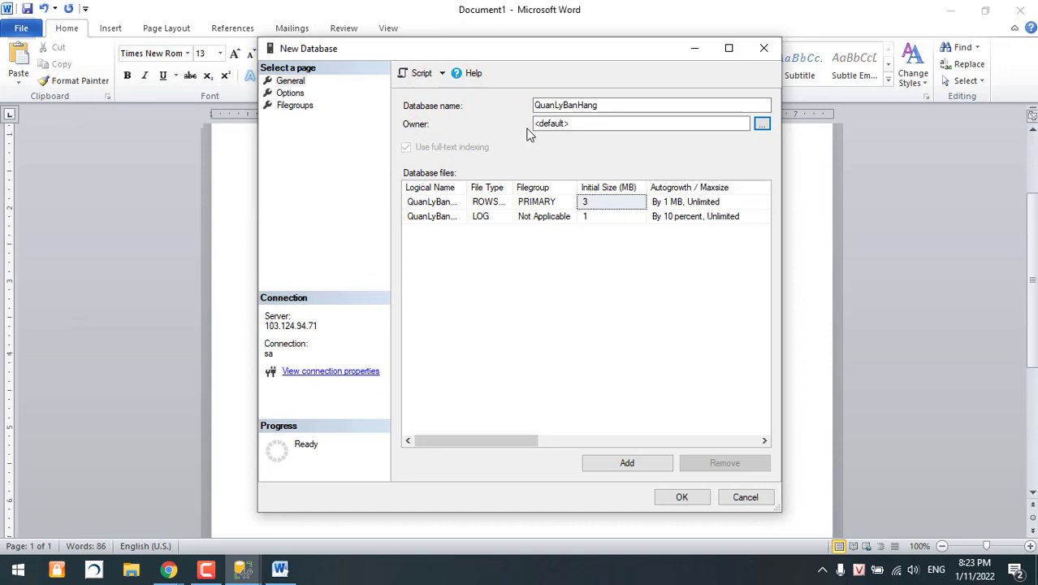
pyautogui.click(650, 104)
pyautogui.moveTo(533, 104); pyautogui.dragTo(579, 104)
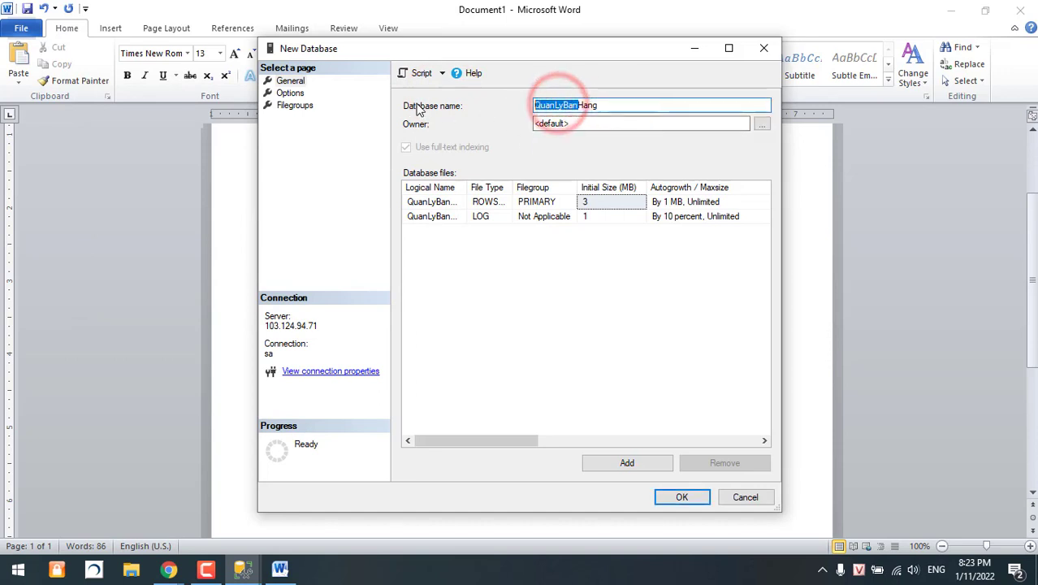
pyautogui.click(619, 106)
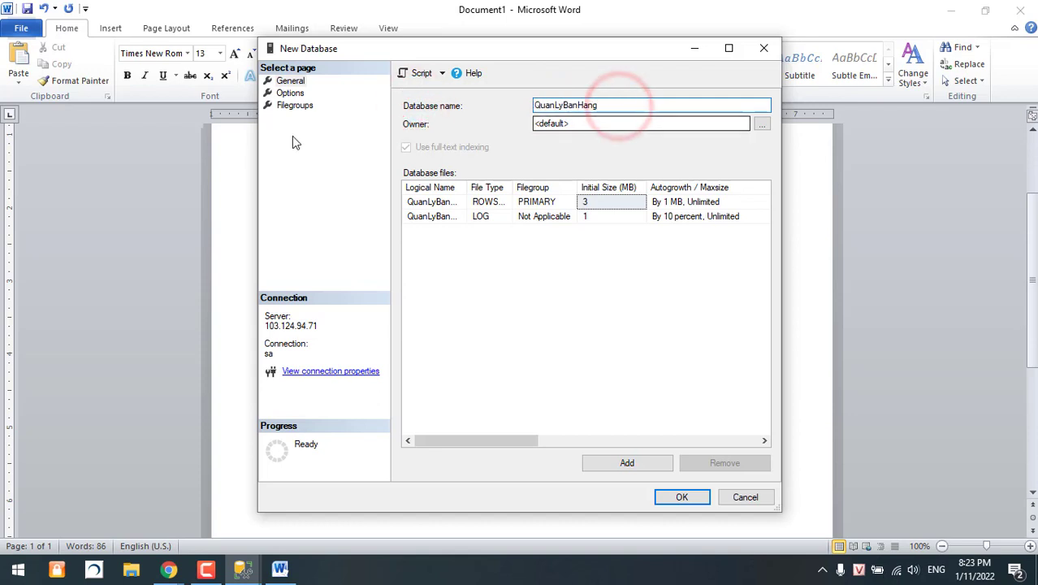
pyautogui.click(288, 92)
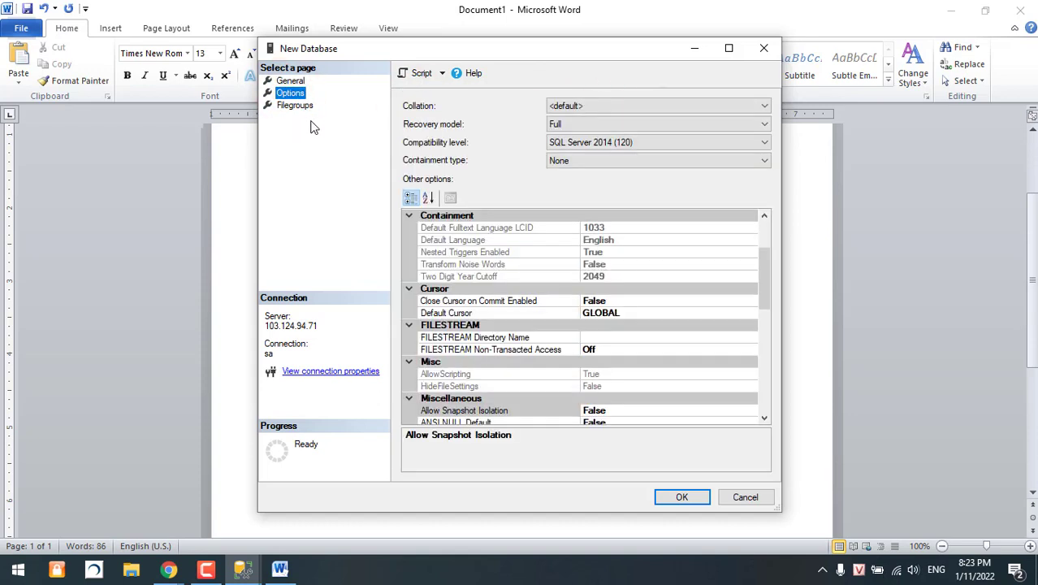
pyautogui.click(307, 114)
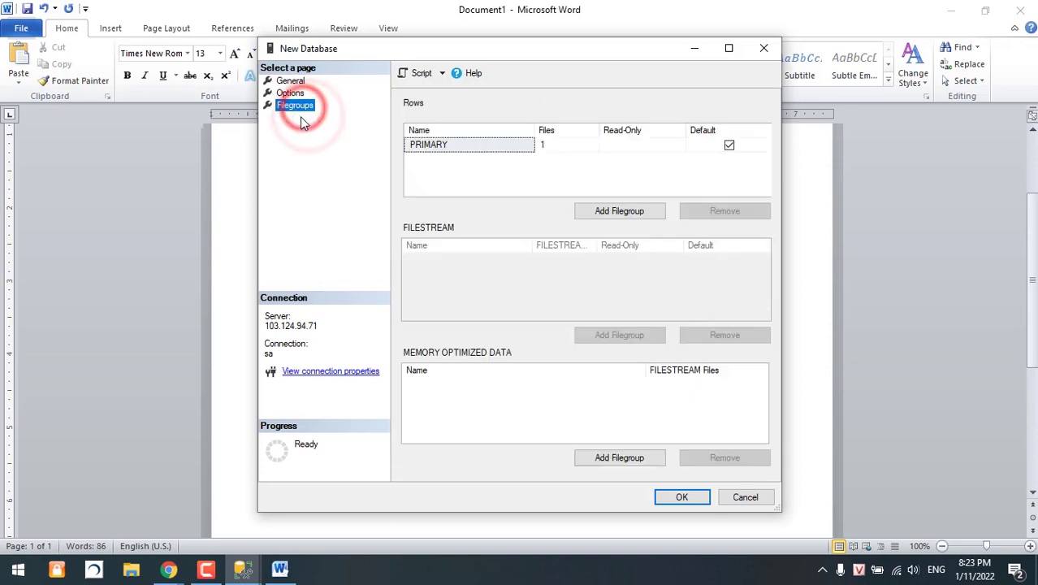
pyautogui.click(290, 81)
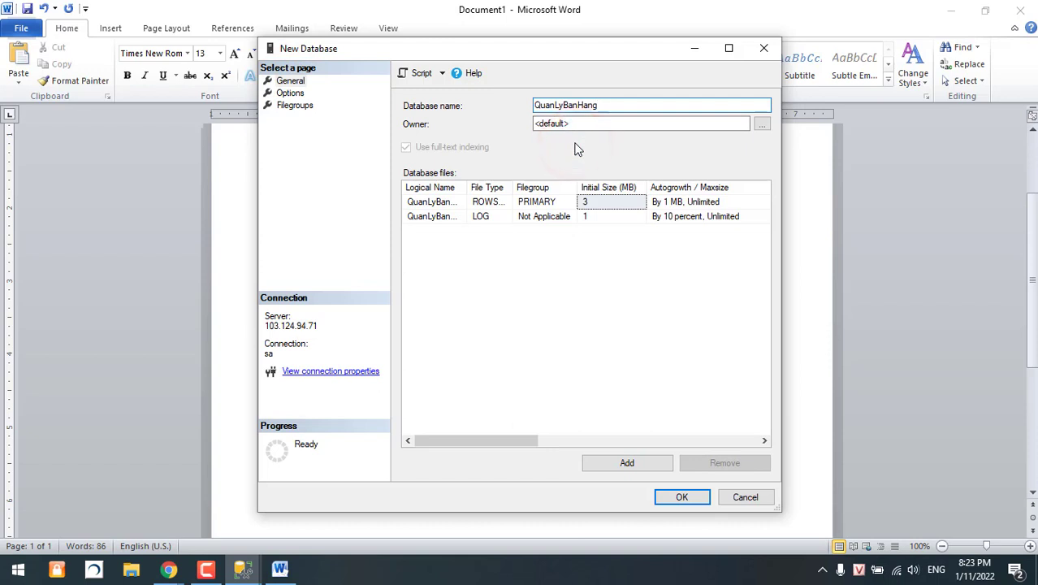
pyautogui.doubleClick(604, 105)
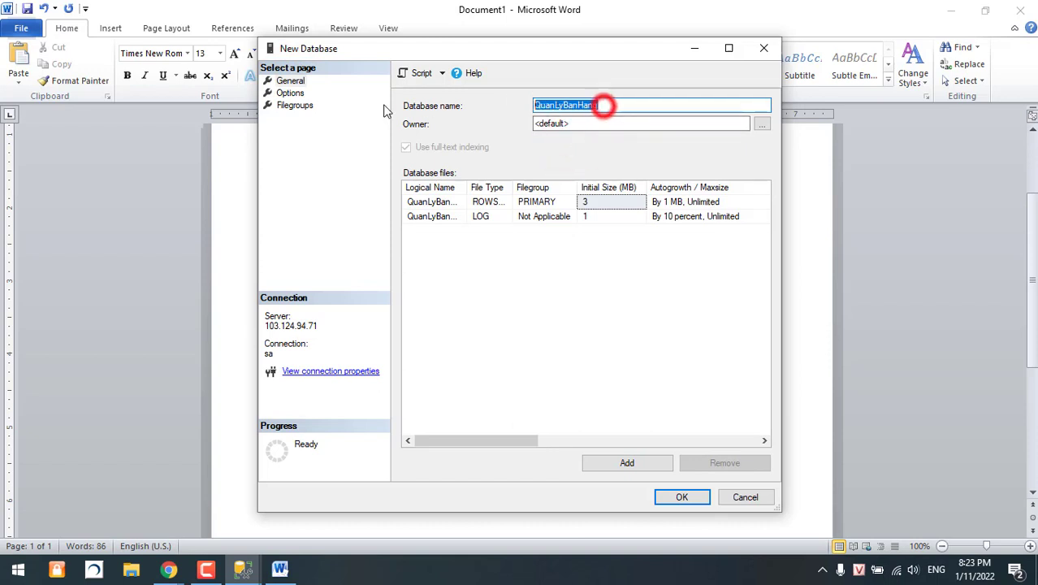
# Create the QuanLyBanHang database and return to Object Explorer in Management Studio
pyautogui.click(695, 499)
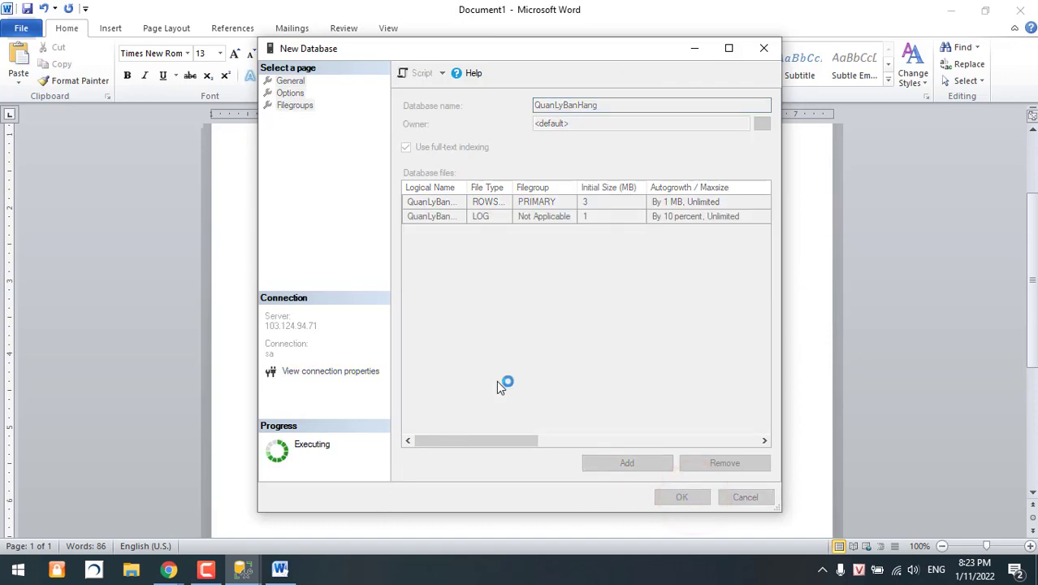
pyautogui.click(258, 569)
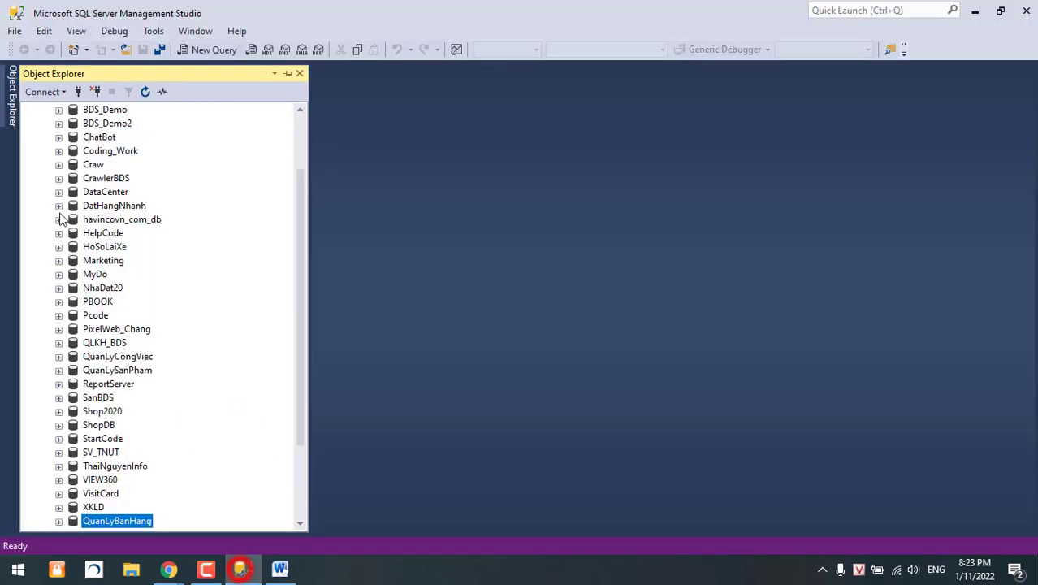
pyautogui.scroll(-3, 113, 275)
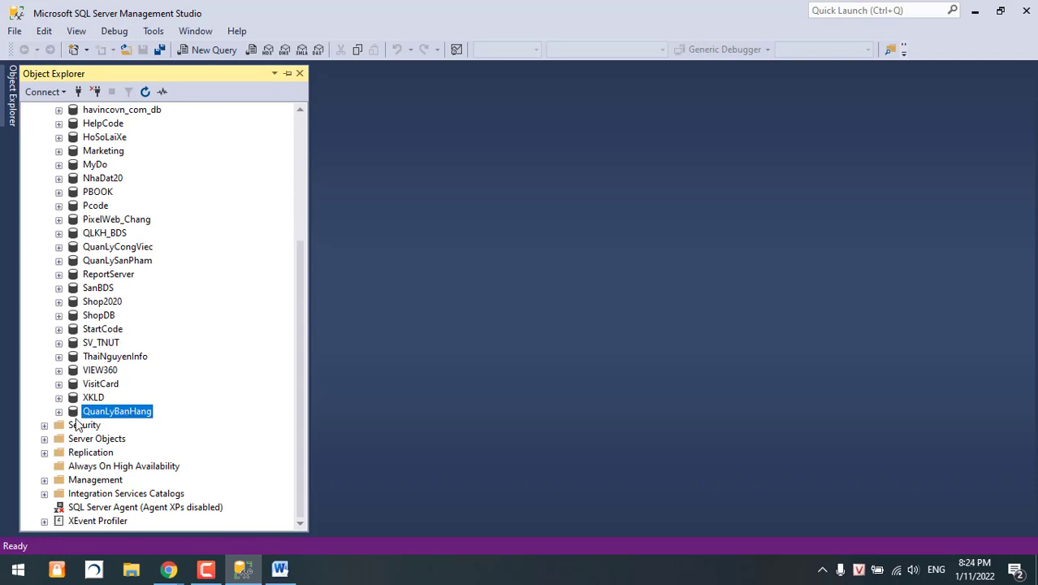
# Expand QuanLyBanHang and its Tables folder, revealing only System Tables and FileTables
pyautogui.click(58, 412)
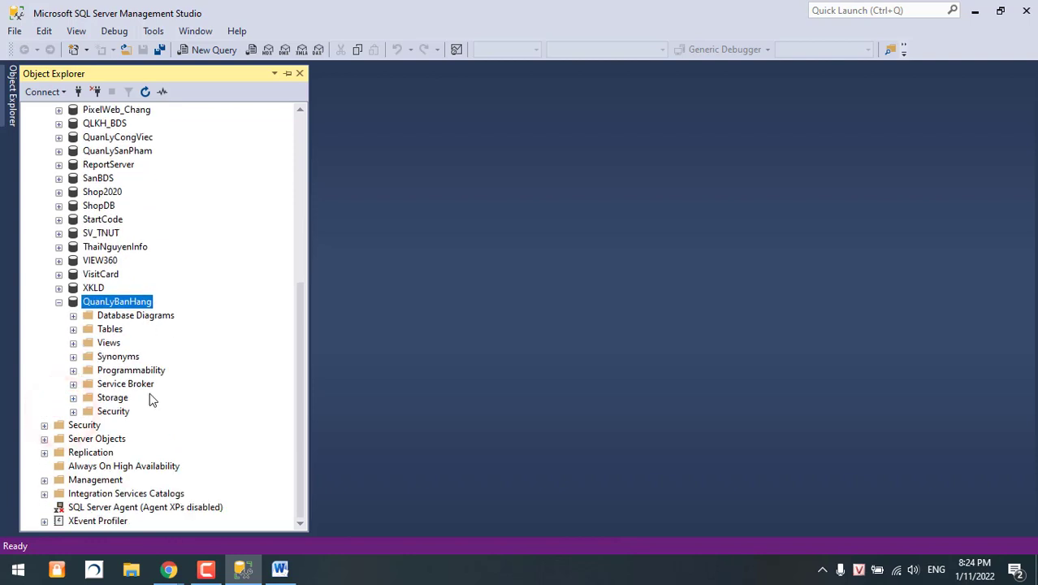
pyautogui.click(106, 331)
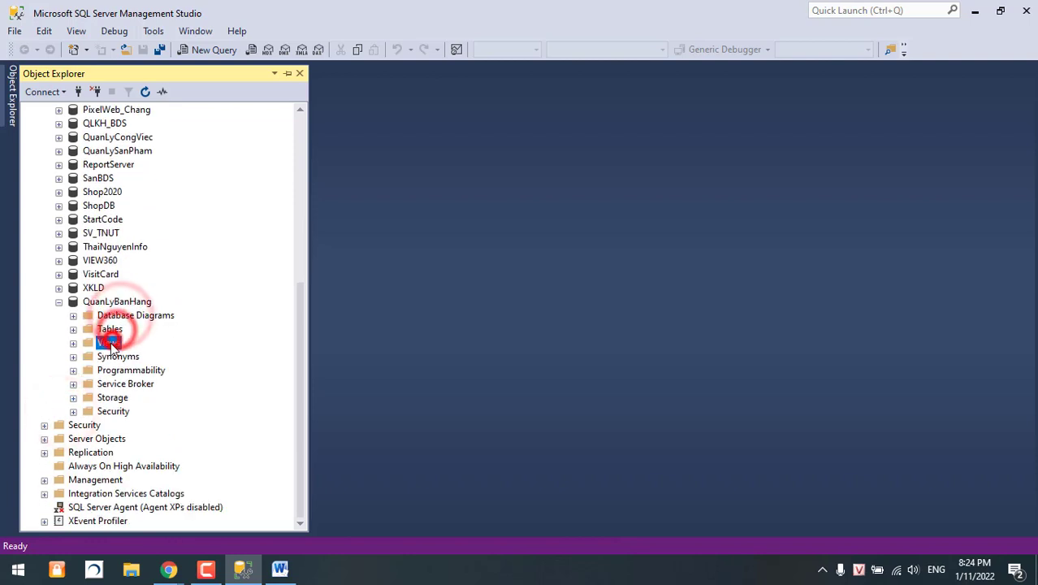
pyautogui.click(108, 357)
pyautogui.click(109, 370)
pyautogui.click(112, 384)
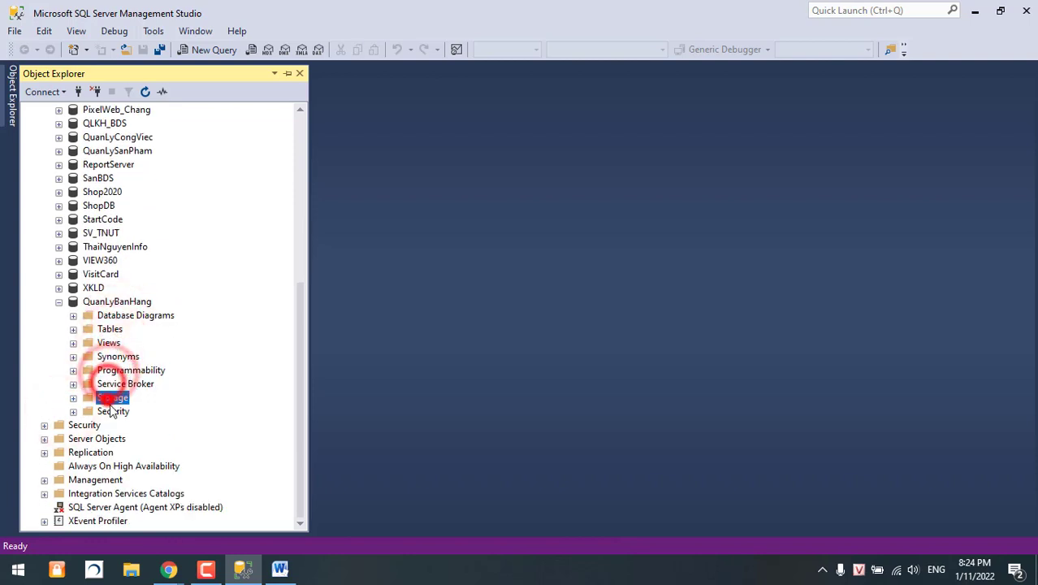
pyautogui.click(114, 411)
pyautogui.click(108, 329)
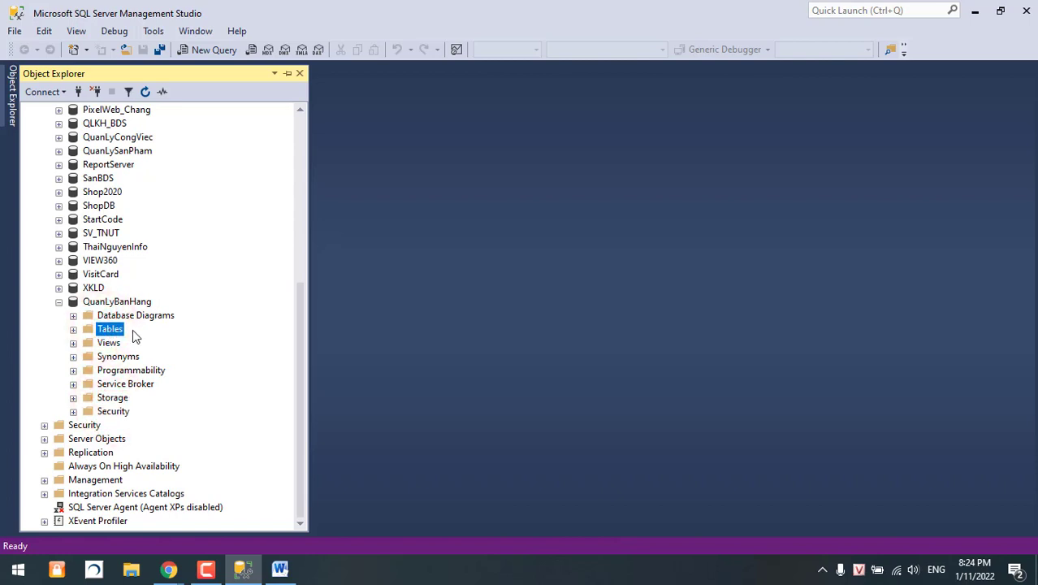
pyautogui.click(73, 330)
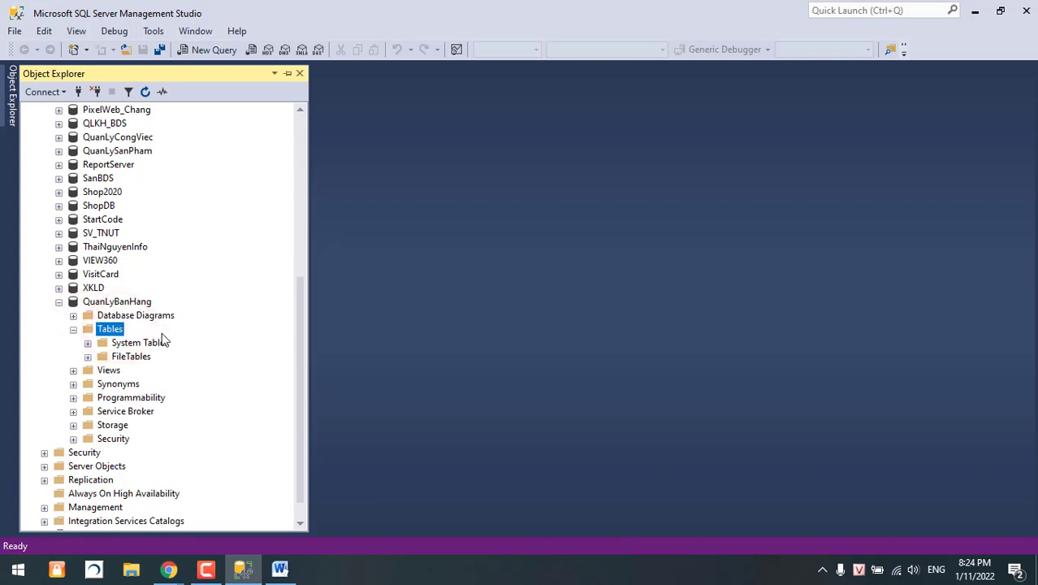
pyautogui.click(280, 570)
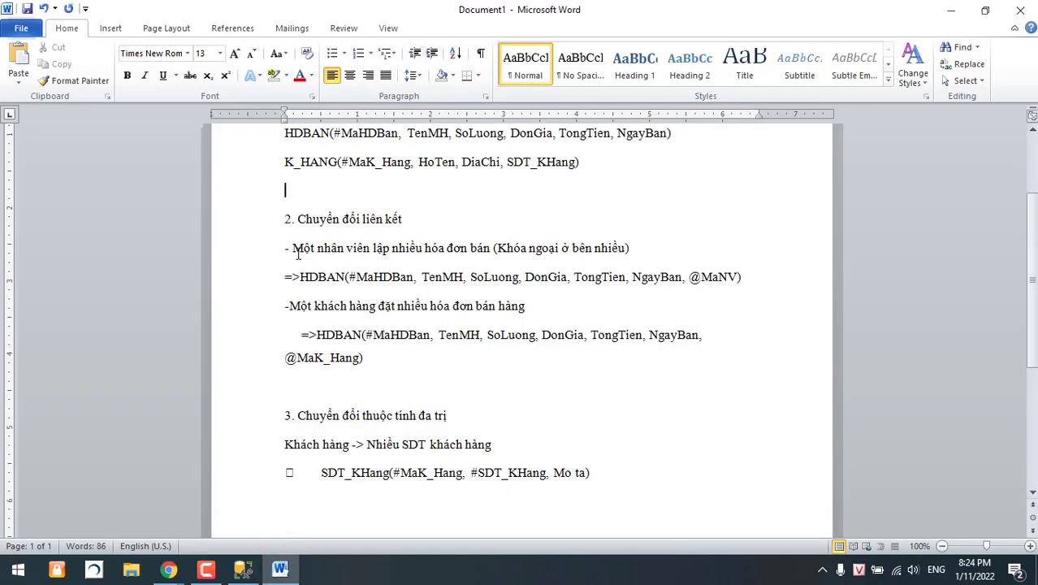
pyautogui.moveTo(293, 249); pyautogui.dragTo(631, 246)
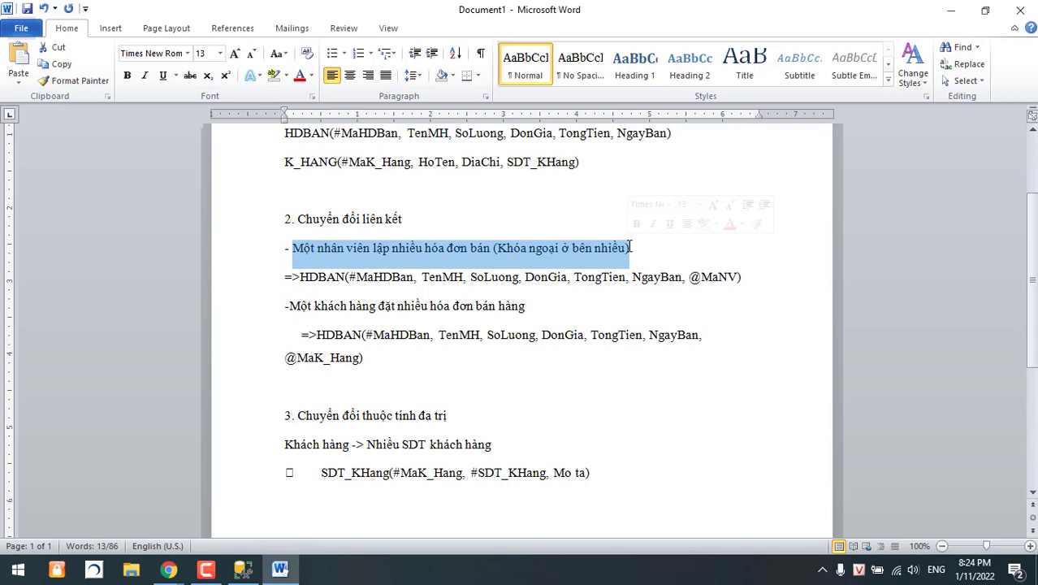
pyautogui.scroll(3, 631, 246)
pyautogui.click(303, 214)
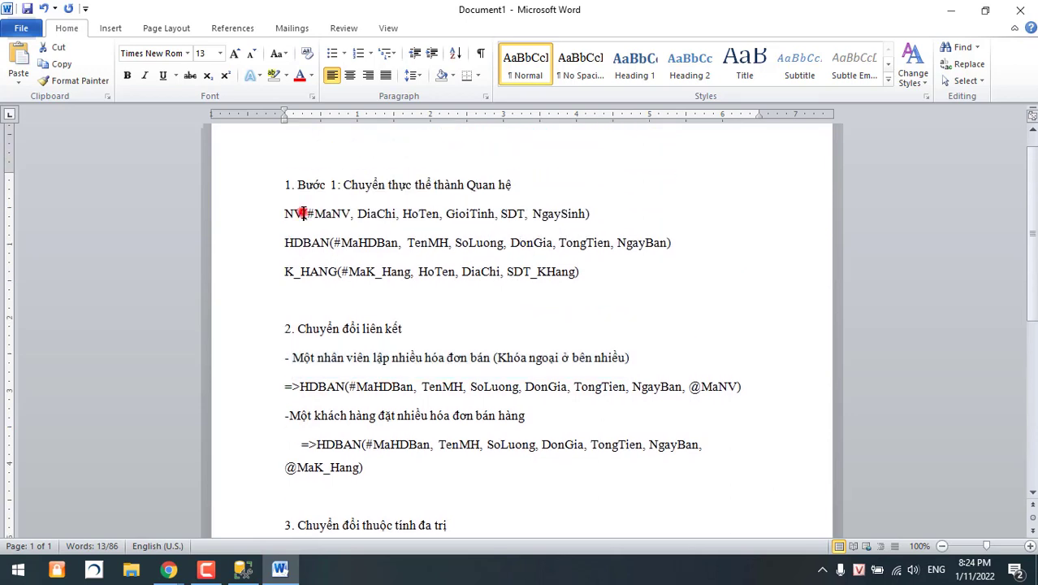
pyautogui.click(312, 242)
pyautogui.moveTo(301, 272); pyautogui.dragTo(336, 271)
pyautogui.scroll(-1, 470, 313)
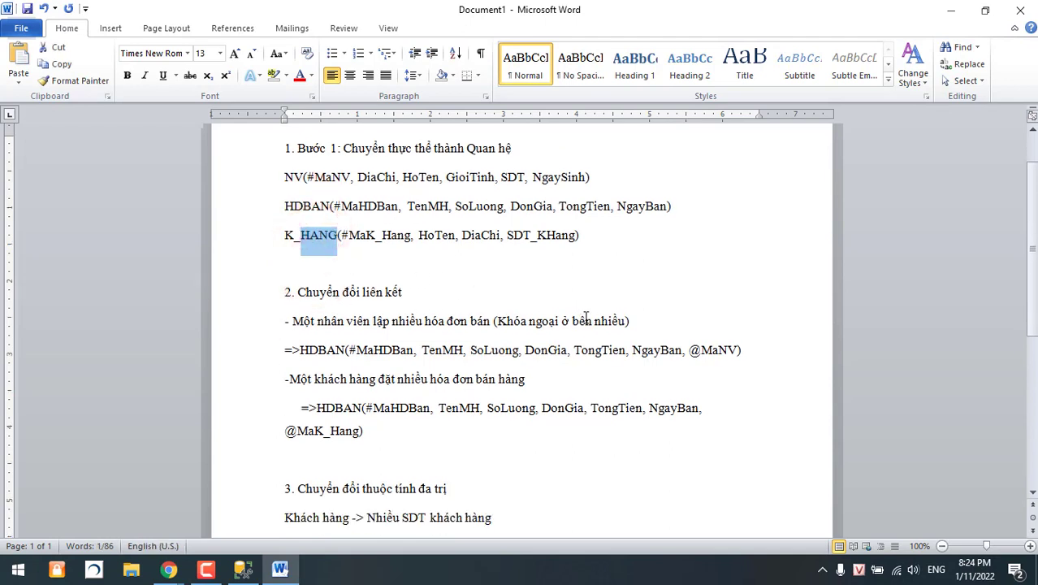
pyautogui.doubleClick(325, 351)
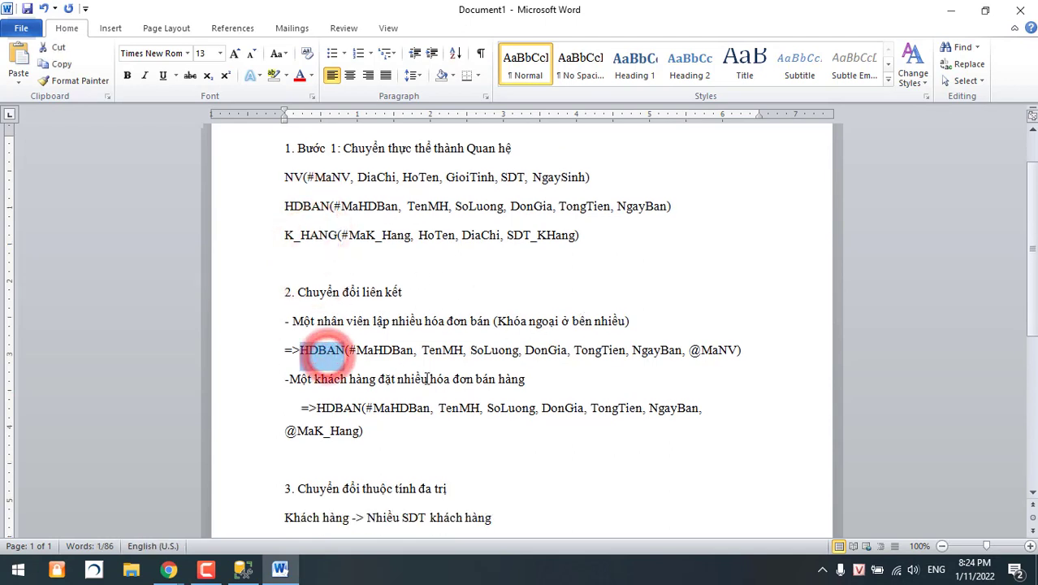
pyautogui.click(290, 351)
pyautogui.doubleClick(316, 351)
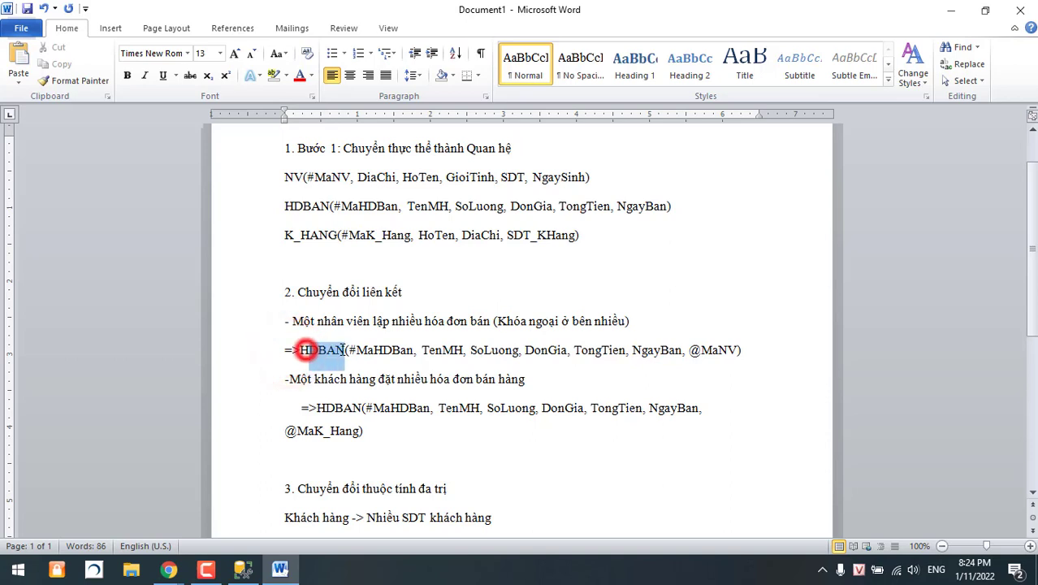
pyautogui.moveTo(299, 351); pyautogui.dragTo(304, 346)
pyautogui.tripleClick(304, 349)
pyautogui.moveTo(742, 351); pyautogui.dragTo(329, 351)
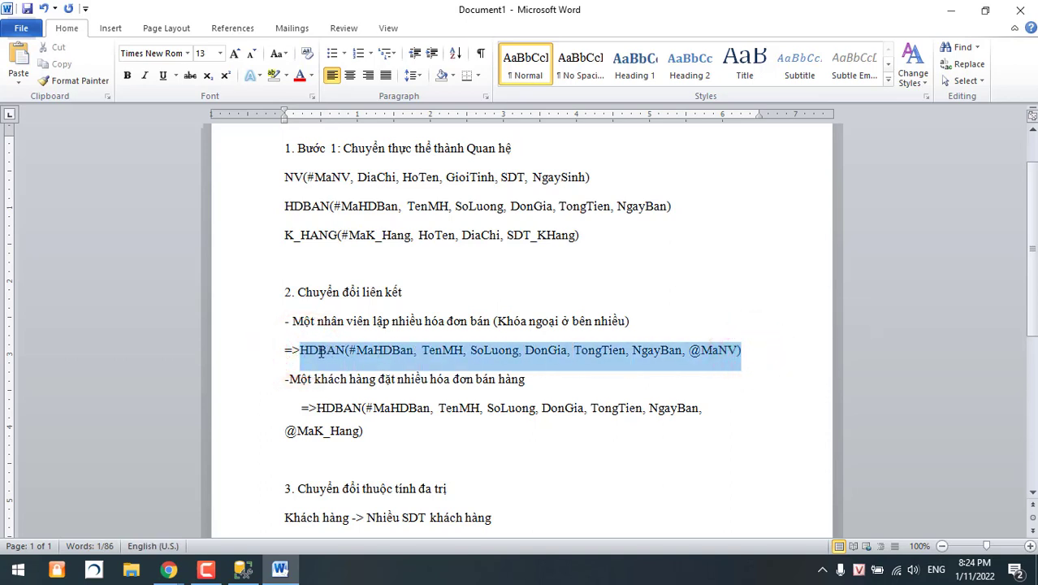
pyautogui.scroll(-1, 499, 447)
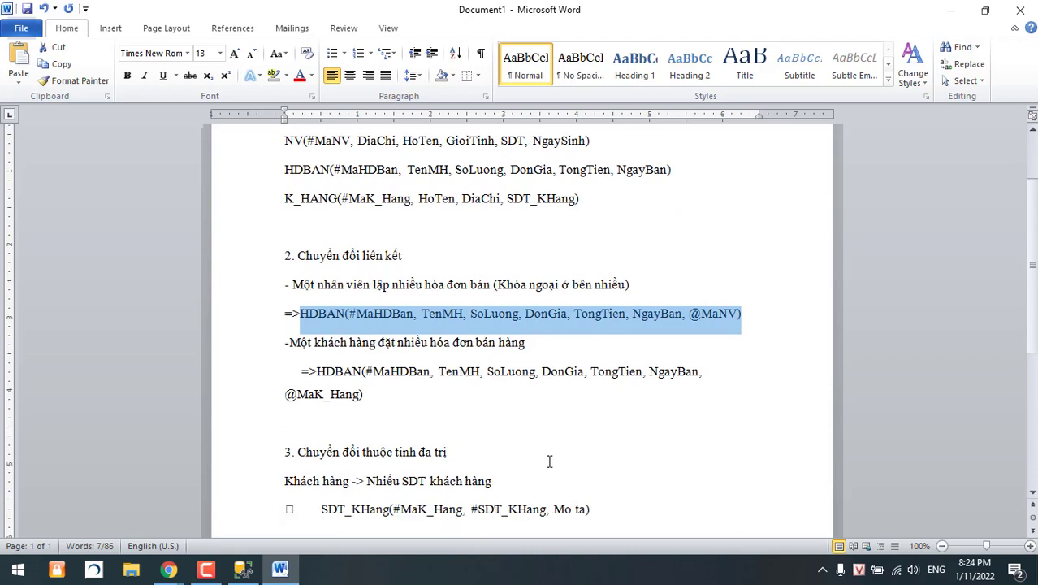
pyautogui.moveTo(370, 397); pyautogui.dragTo(293, 380)
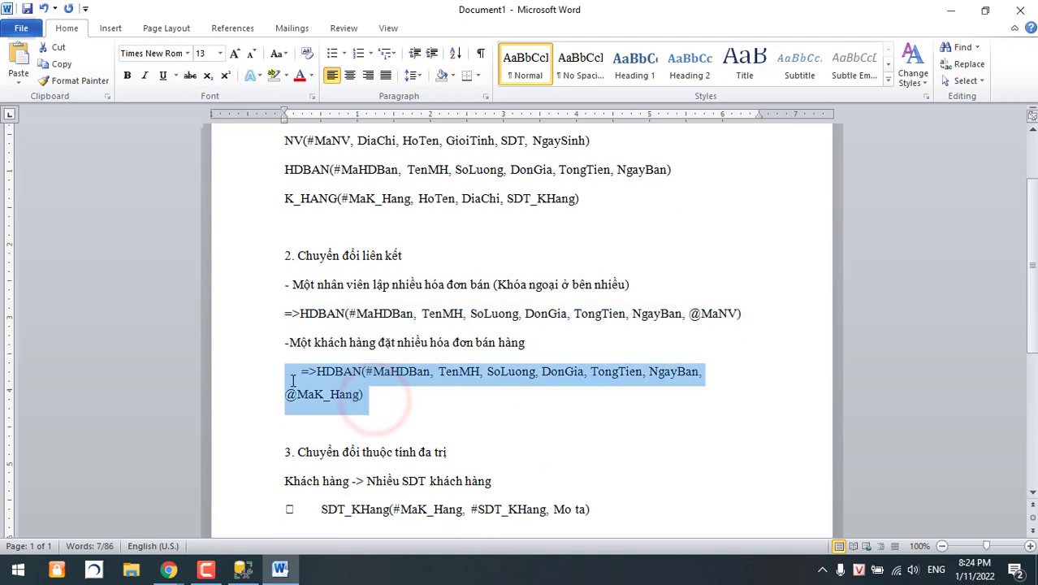
pyautogui.hotkey('ctrl', 'b')
# Bold the SDT_KHang, K_HANG and NV relation lines
pyautogui.scroll(-1, 454, 424)
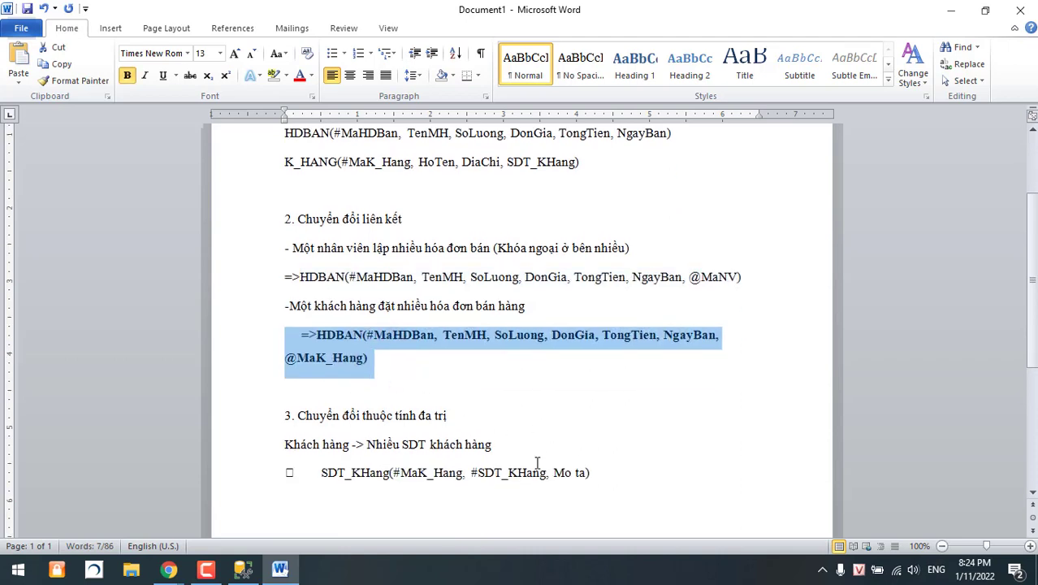
pyautogui.tripleClick(607, 472)
pyautogui.hotkey('ctrl', 'b')
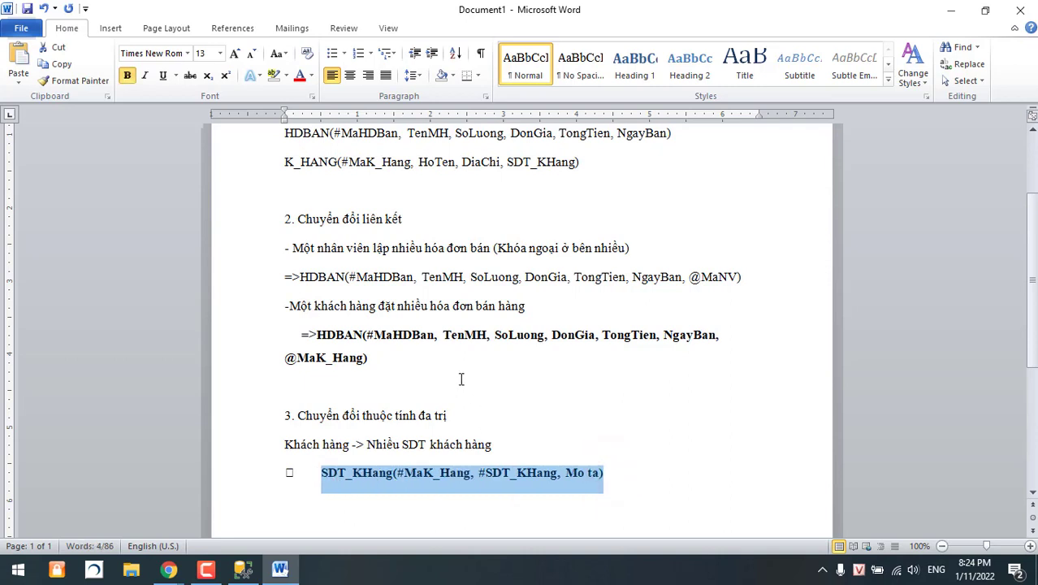
pyautogui.scroll(3, 460, 379)
pyautogui.scroll(-4, 460, 374)
pyautogui.scroll(4, 467, 378)
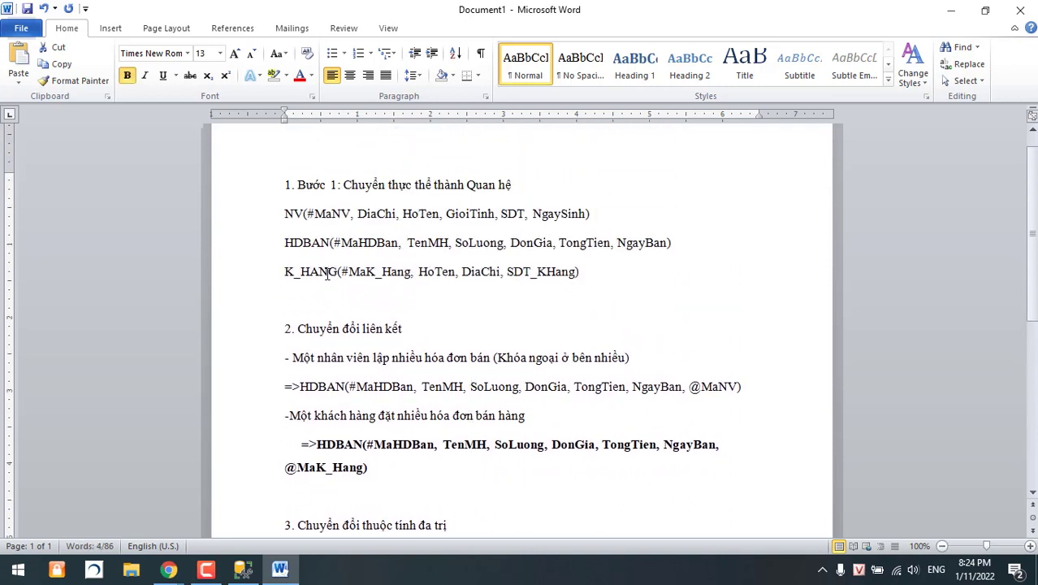
pyautogui.click(268, 276)
pyautogui.hotkey('ctrl', 'b')
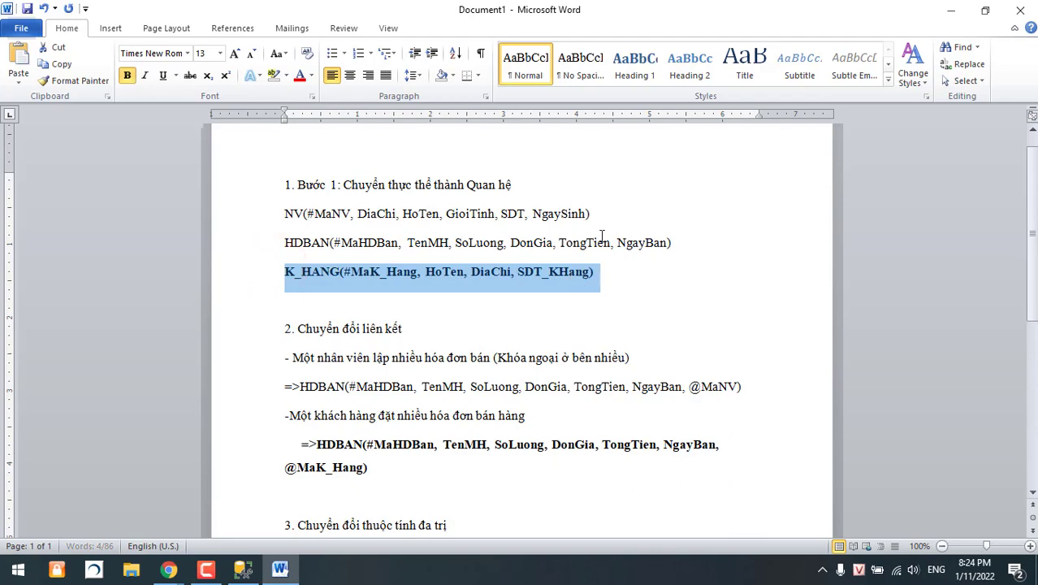
pyautogui.moveTo(605, 221); pyautogui.dragTo(243, 225)
pyautogui.hotkey('ctrl', 'b')
pyautogui.click(638, 225)
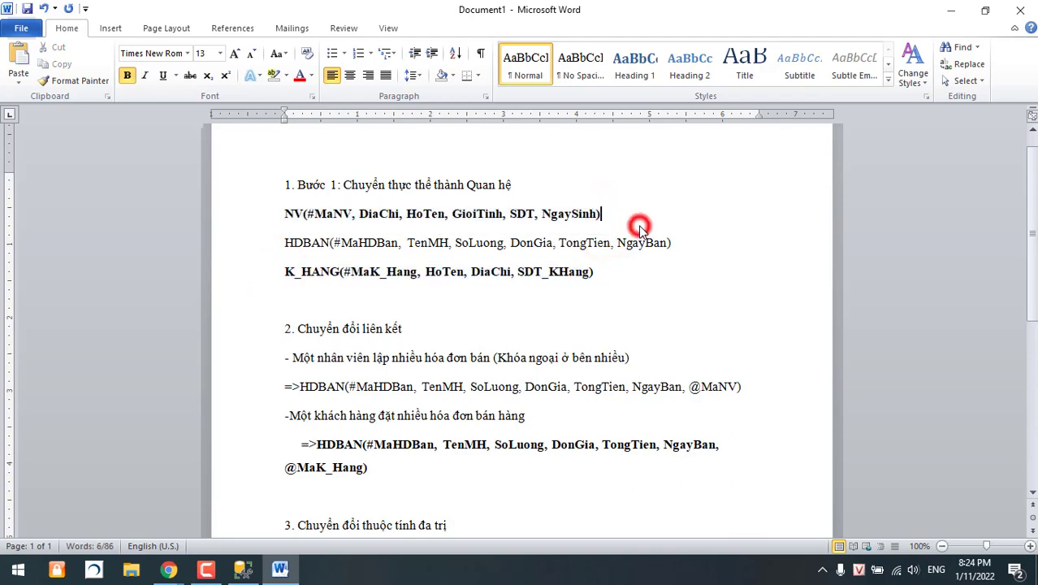
# Color the NV relation line red
pyautogui.keyDown('ctrl'); pyautogui.scroll(3, 585, 252); pyautogui.keyUp('ctrl')
pyautogui.scroll(-1, 544, 268)
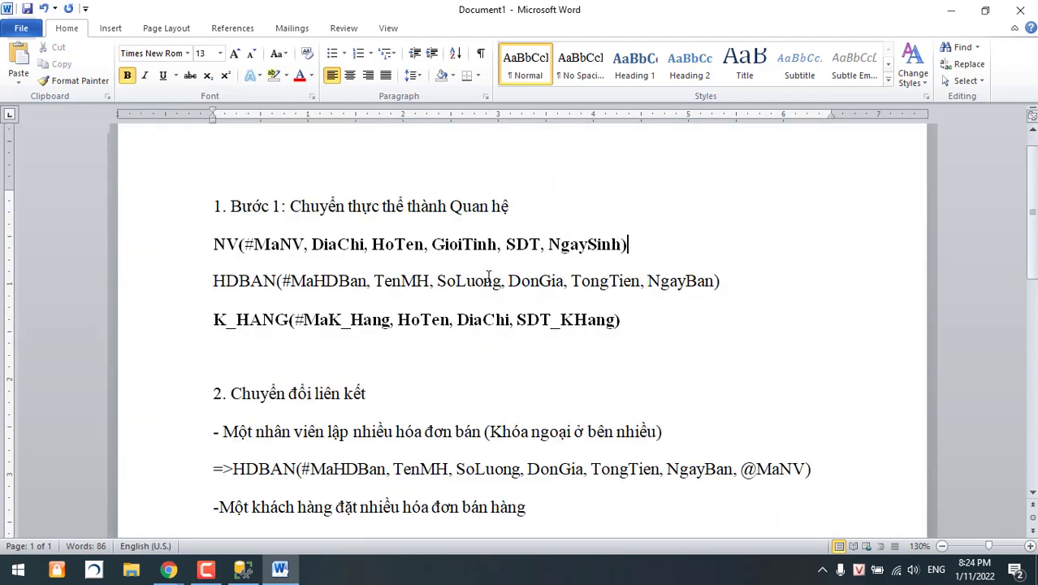
pyautogui.tripleClick(582, 244)
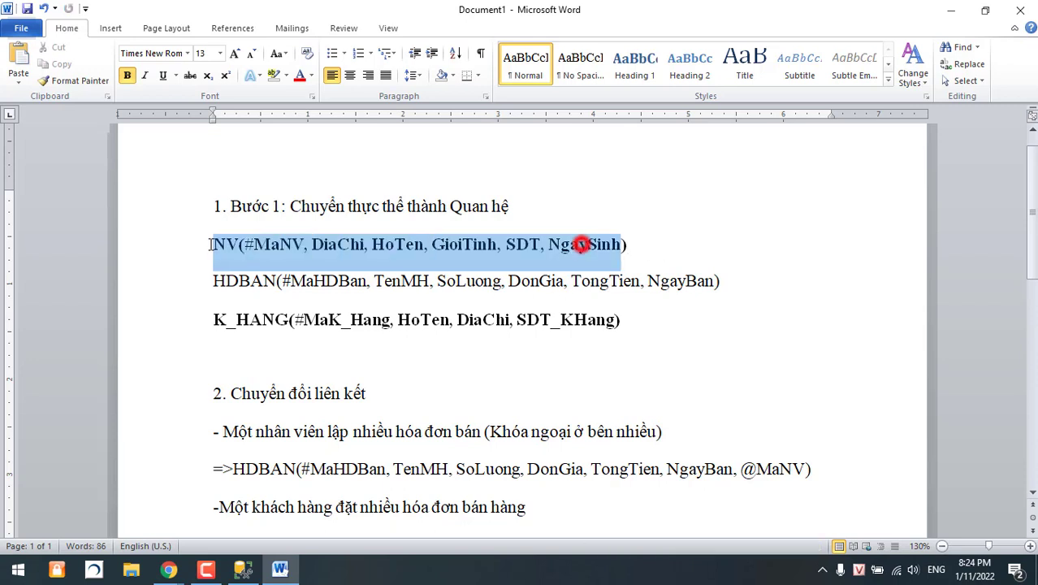
pyautogui.click(299, 74)
pyautogui.click(532, 342)
pyautogui.tripleClick(629, 319)
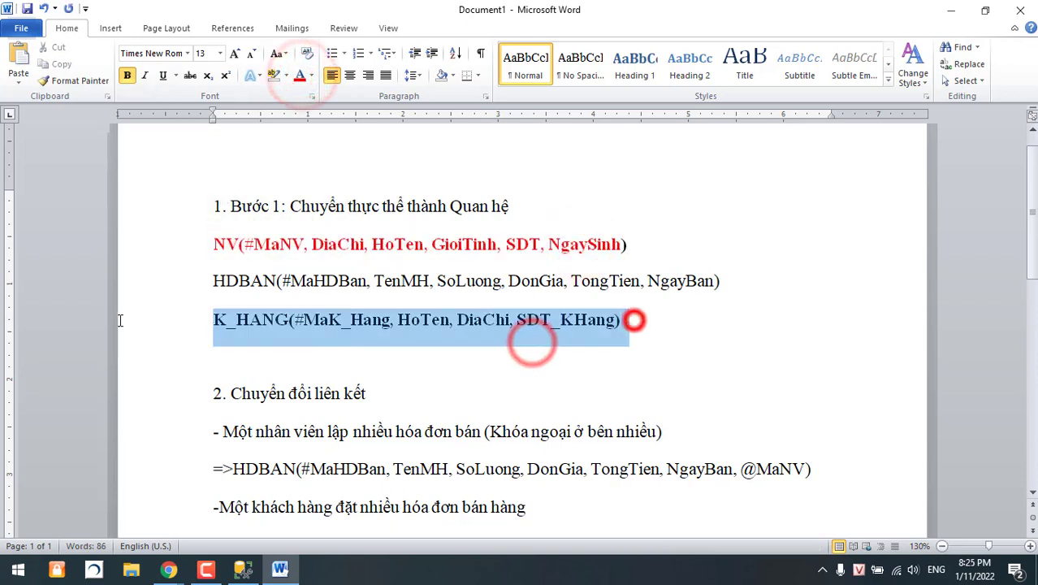
pyautogui.click(474, 261)
# Rename the NV relation to NHANVIEN by editing the line's text
pyautogui.click(225, 243)
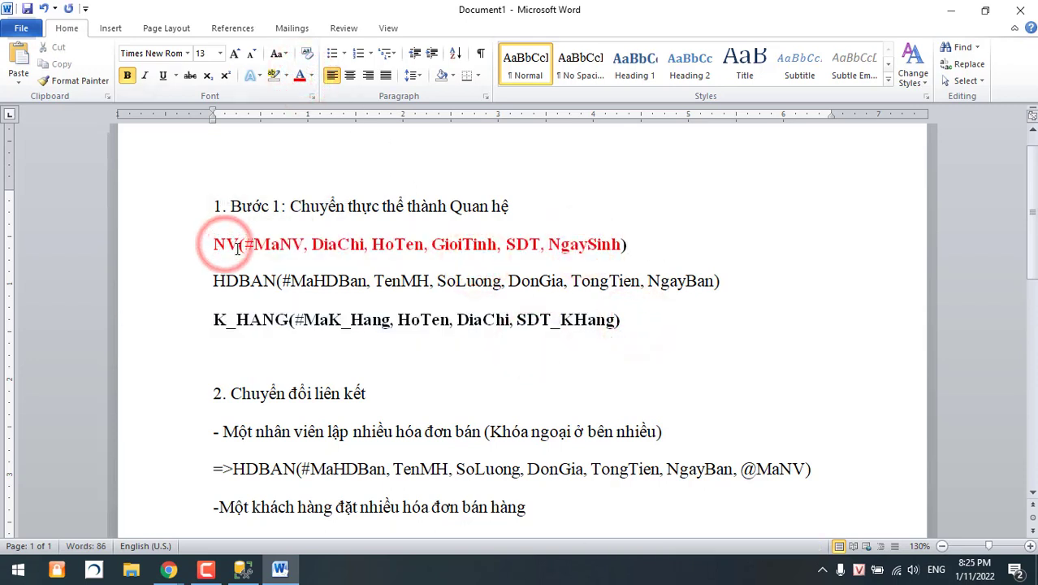
pyautogui.moveTo(227, 244); pyautogui.dragTo(215, 245)
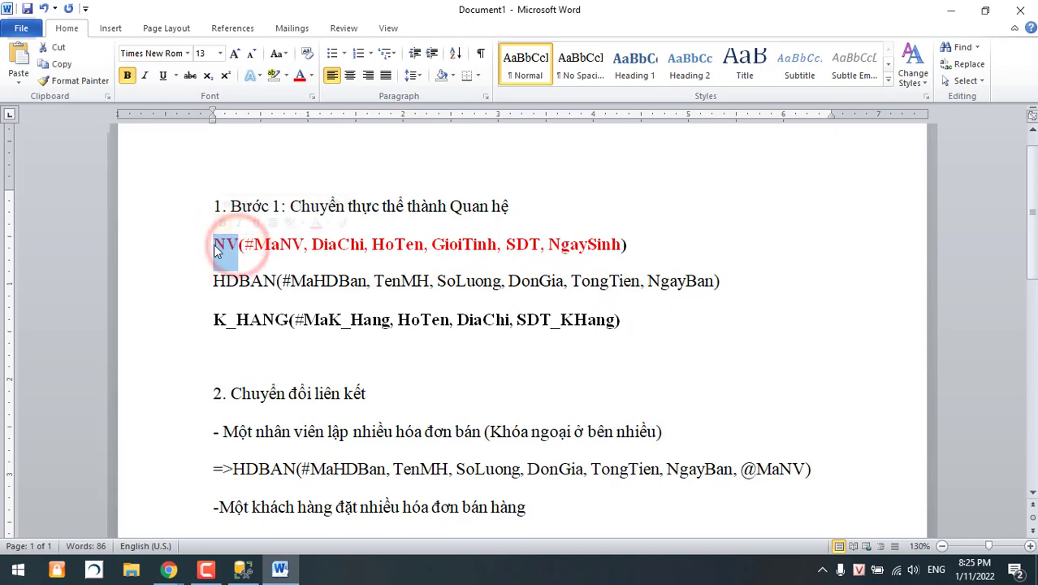
pyautogui.click(226, 245)
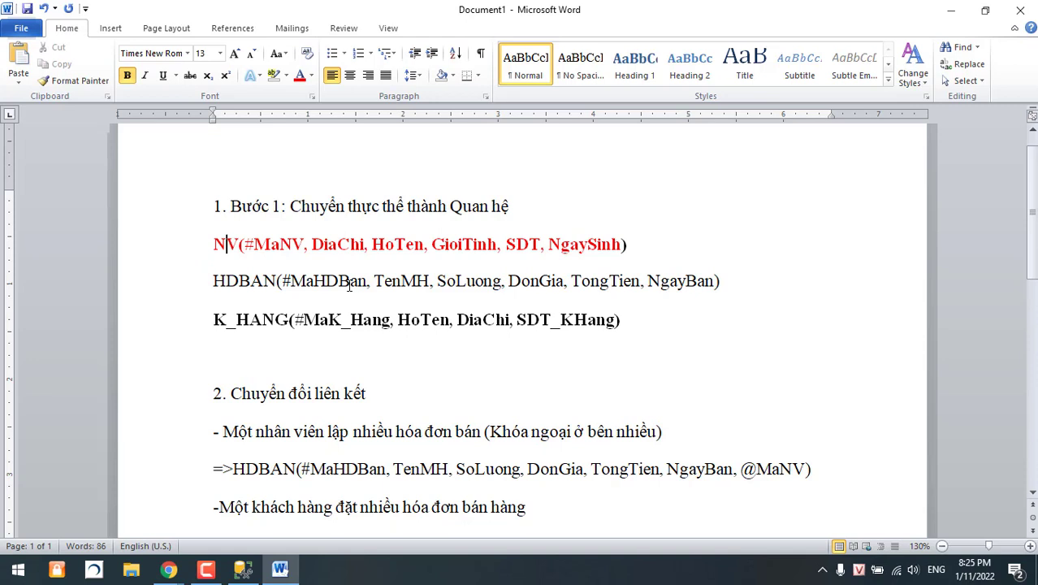
pyautogui.write('H')
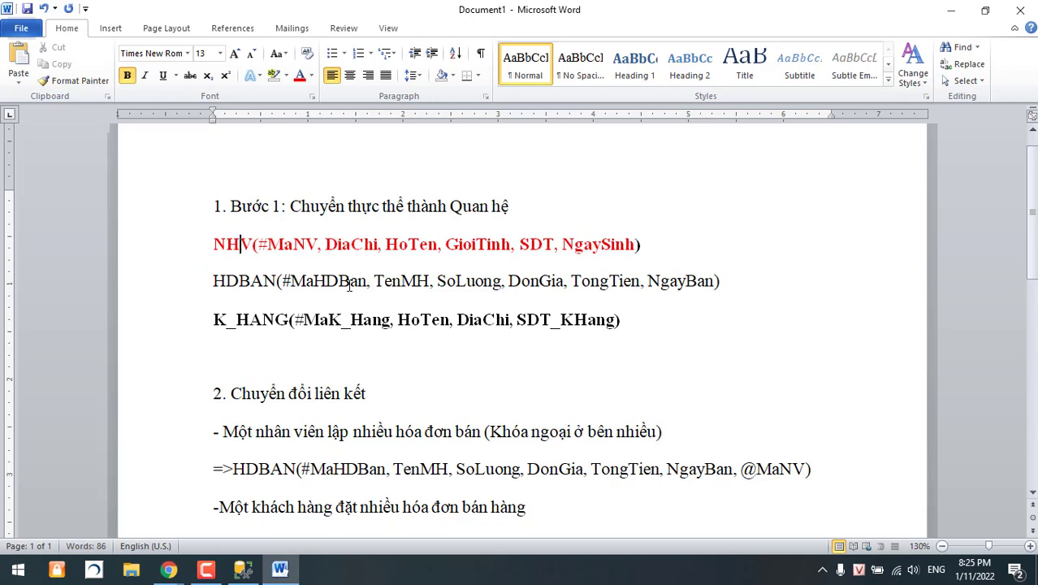
pyautogui.press('BackSpace')
pyautogui.write('HA')
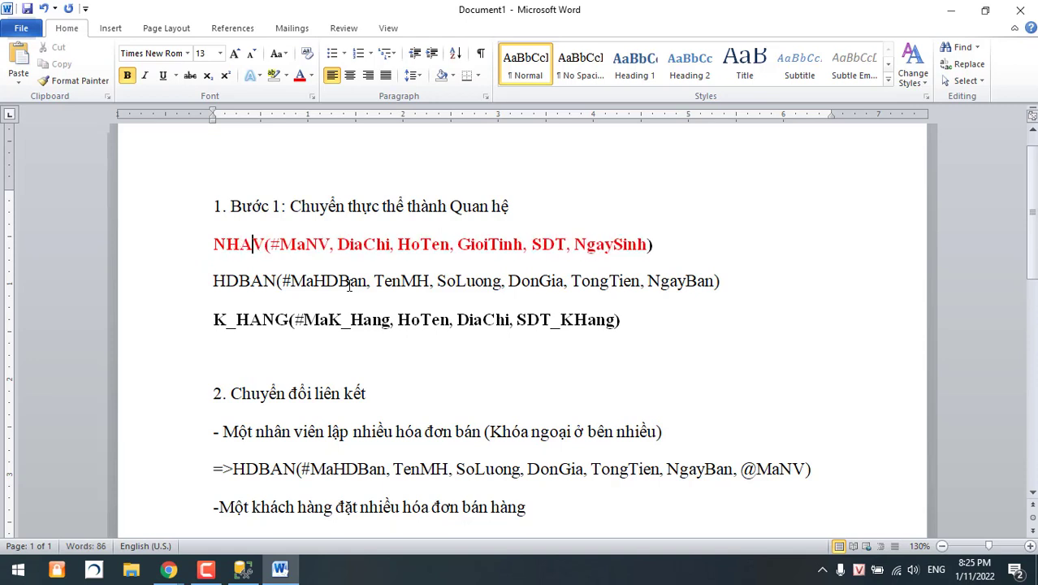
pyautogui.press('BackSpace')
pyautogui.press('BackSpace')
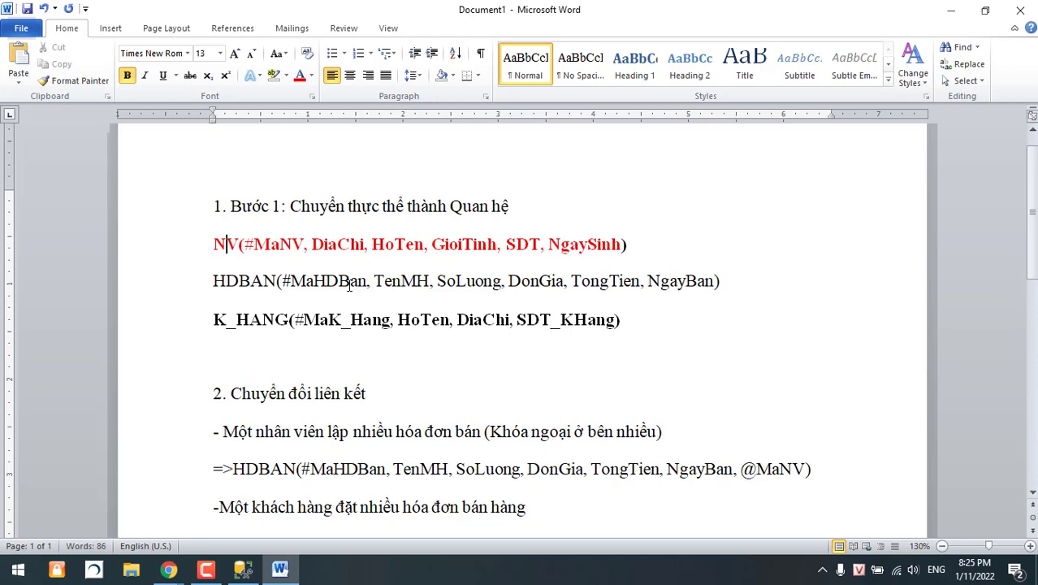
pyautogui.write('HANVO')
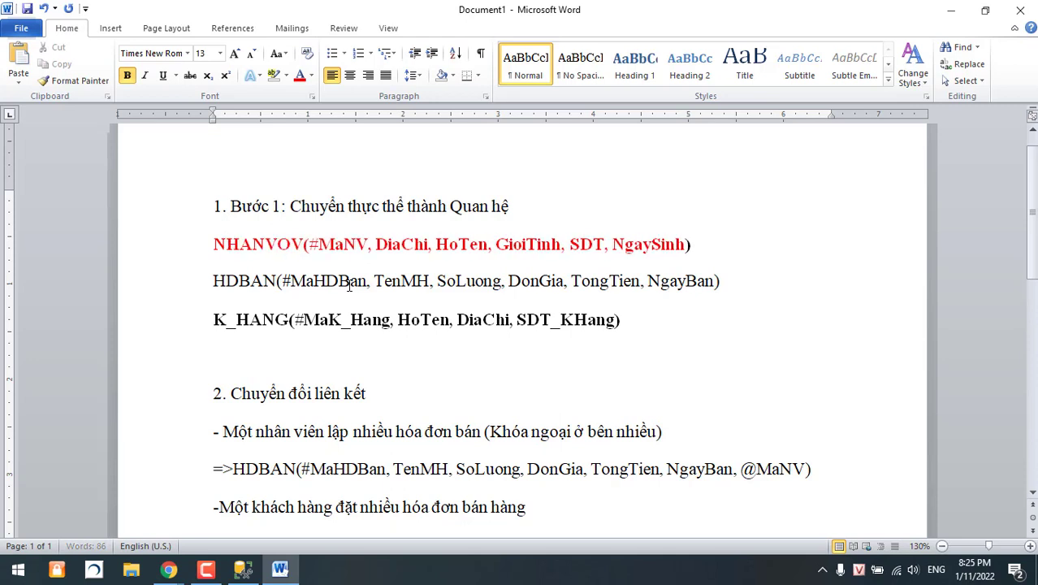
pyautogui.hotkey('shift', 'Home')
pyautogui.click(287, 246)
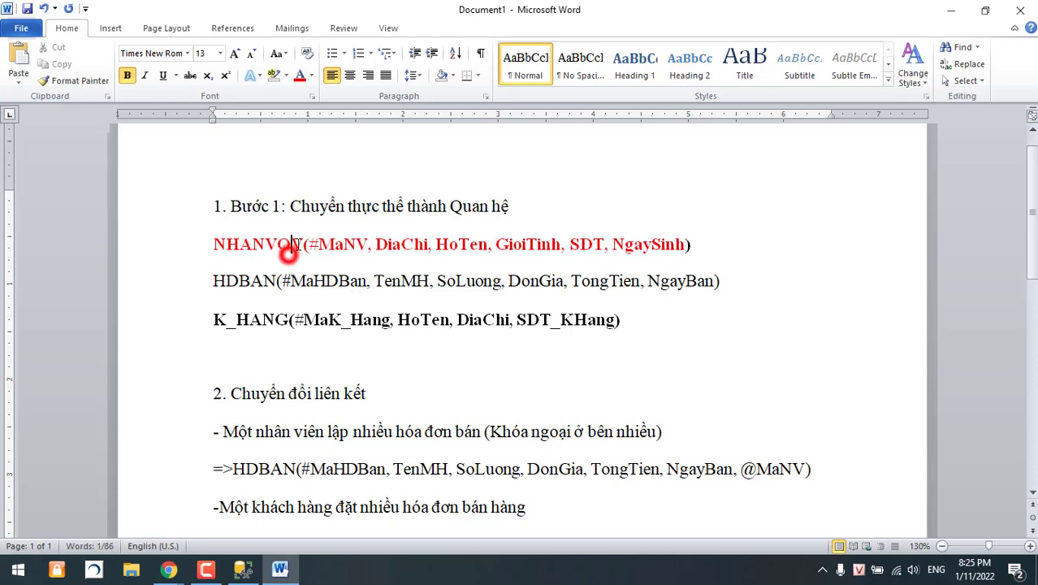
pyautogui.click(305, 244)
pyautogui.press('BackSpace')
pyautogui.press('BackSpace')
pyautogui.write('IEN')
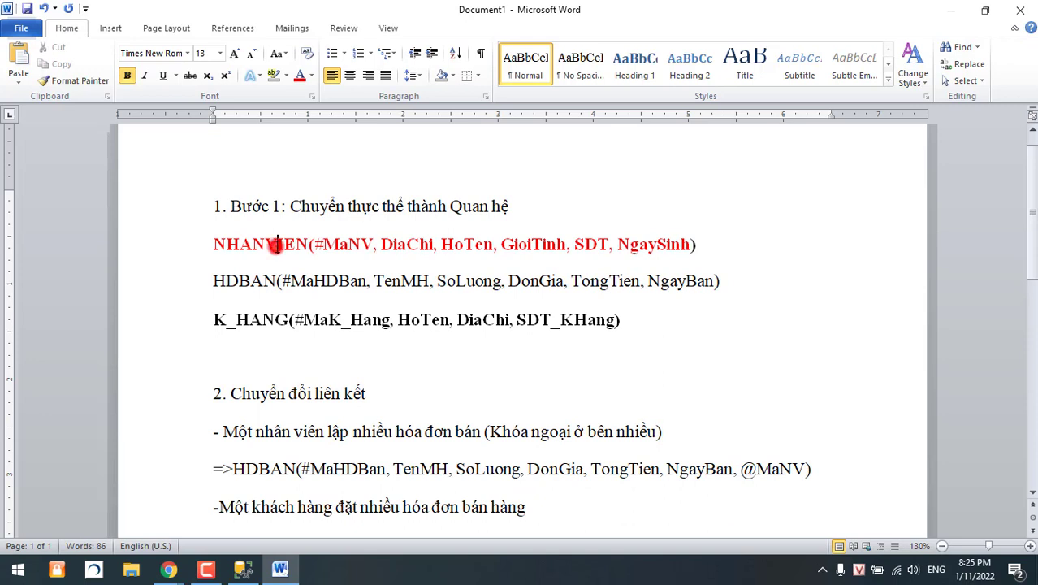
pyautogui.doubleClick(275, 244)
# Start designing a new table in the QuanLyBanHang database from the Tables folder
pyautogui.click(243, 569)
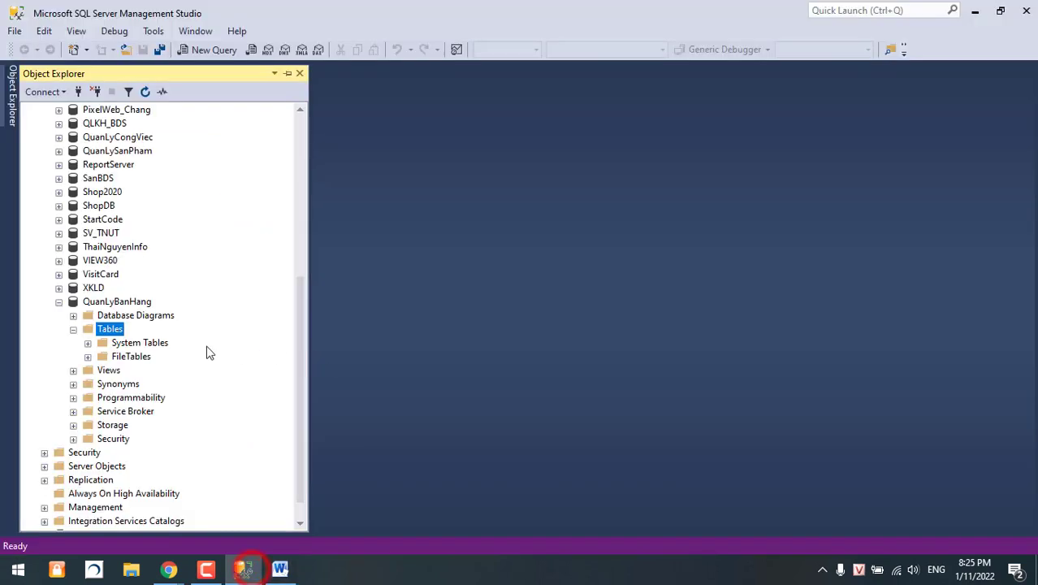
pyautogui.rightClick(122, 329)
pyautogui.moveTo(154, 335)
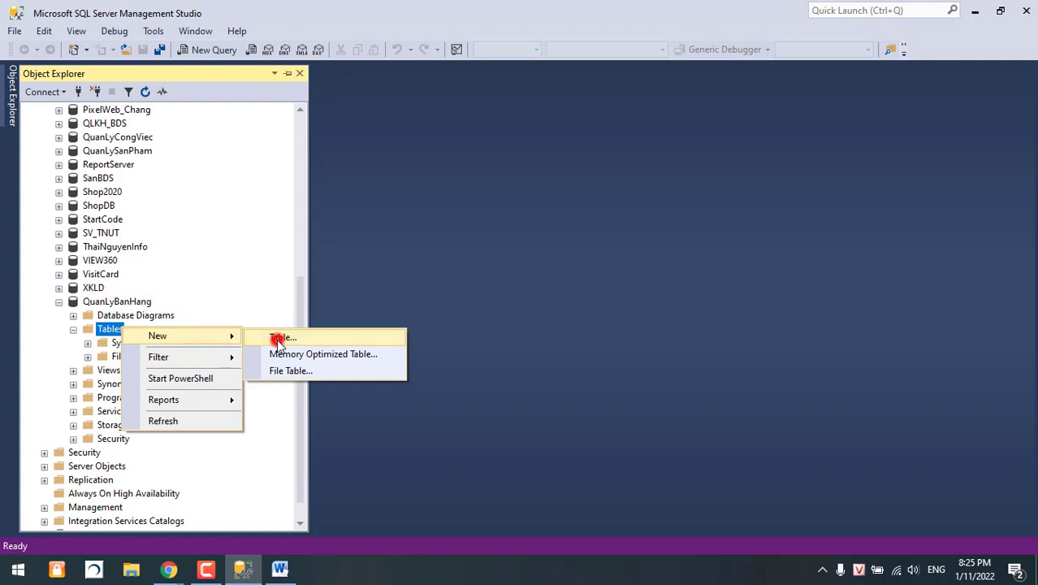
pyautogui.click(277, 338)
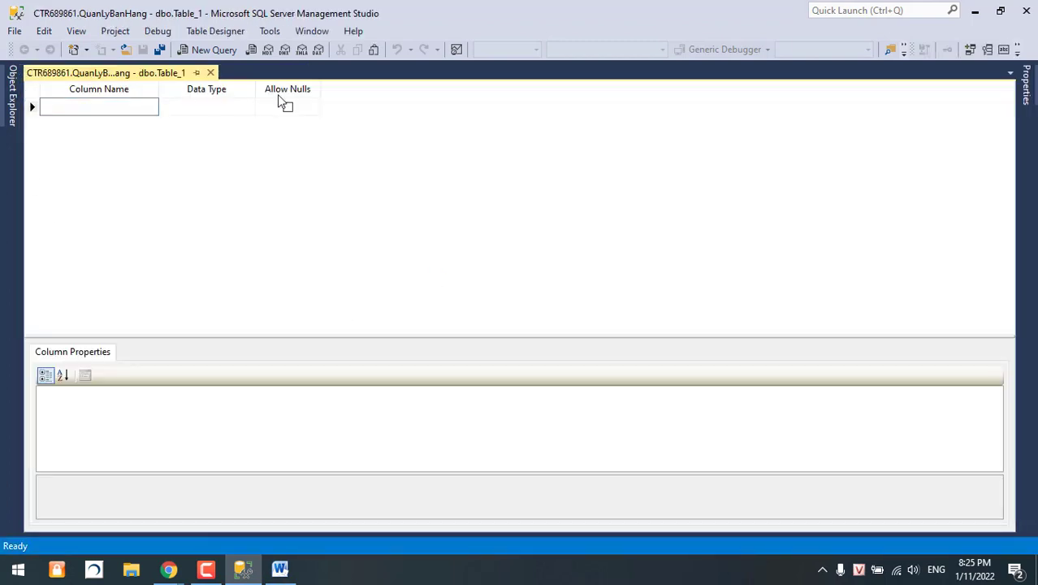
# Try NHANVIEN as the first column name, then clear it again
pyautogui.click(327, 118)
pyautogui.click(155, 152)
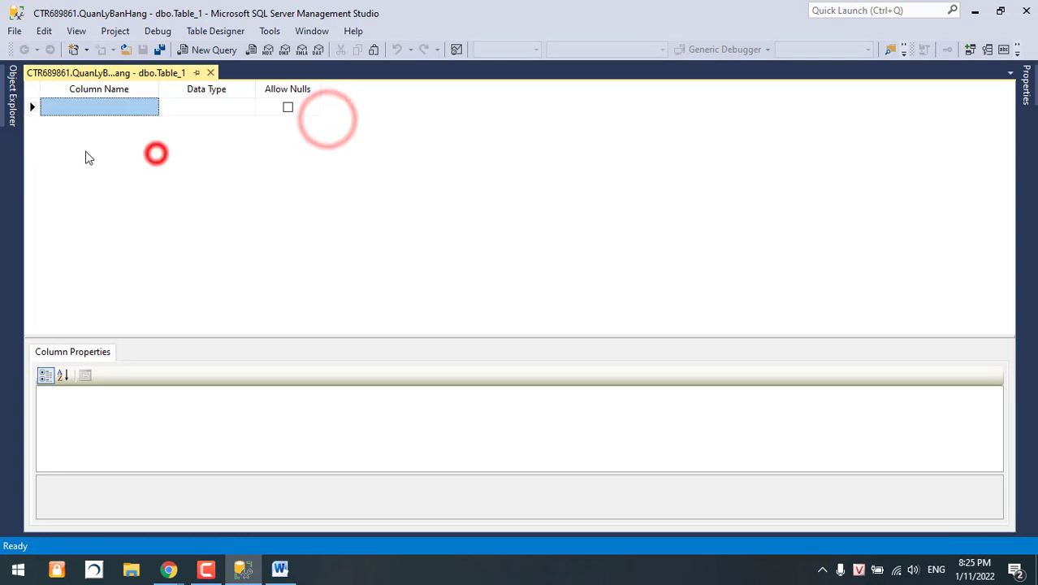
pyautogui.click(184, 150)
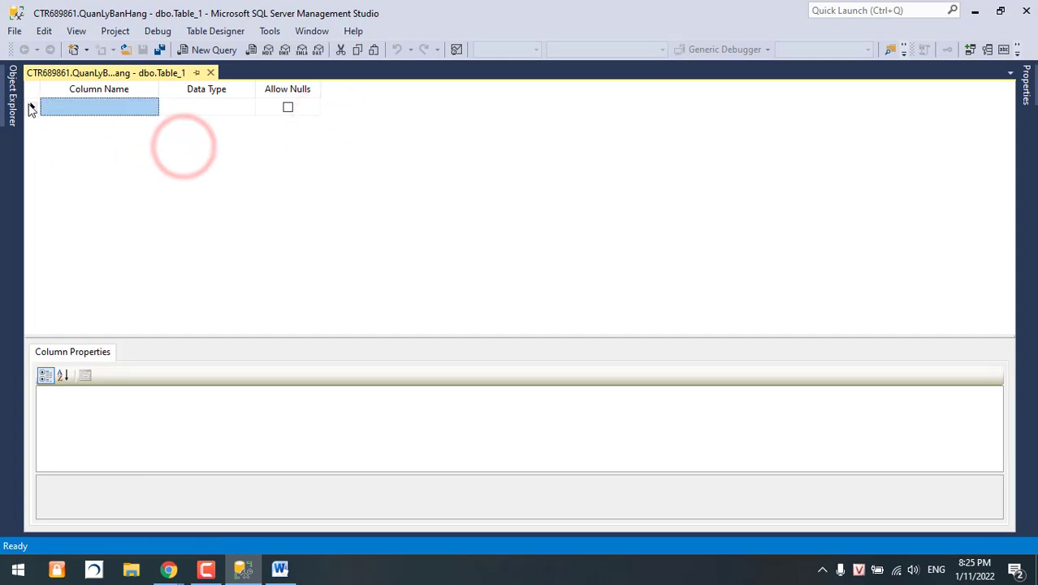
pyautogui.click(119, 113)
pyautogui.click(180, 108)
pyautogui.click(119, 104)
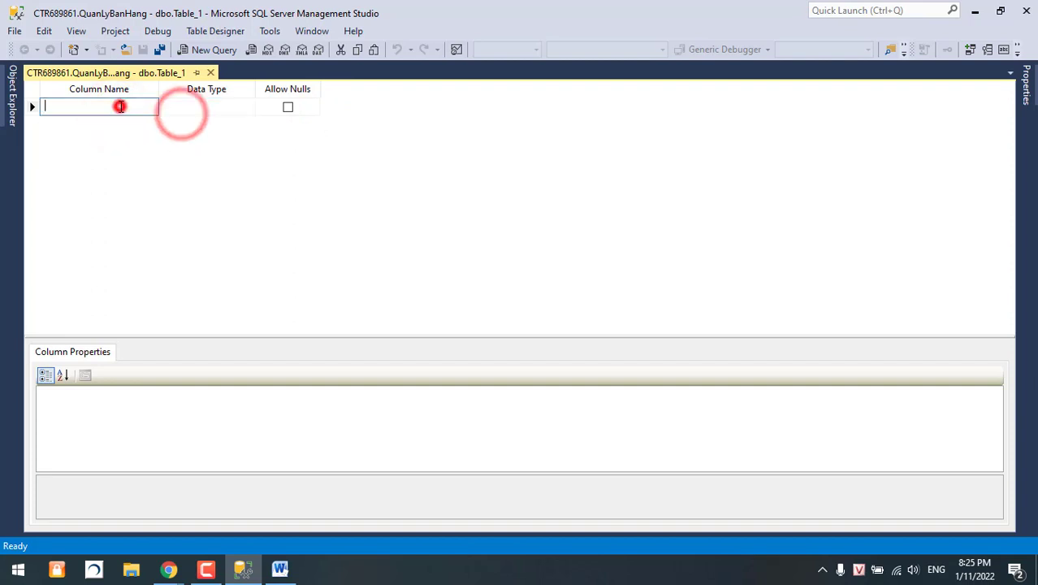
pyautogui.click(120, 155)
pyautogui.click(103, 107)
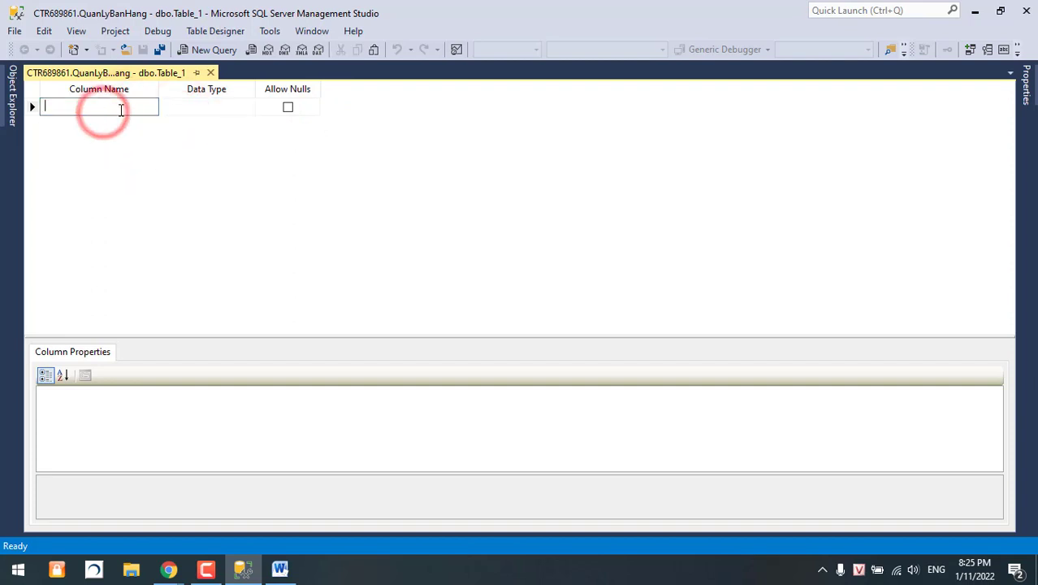
pyautogui.write('NHANVIEN')
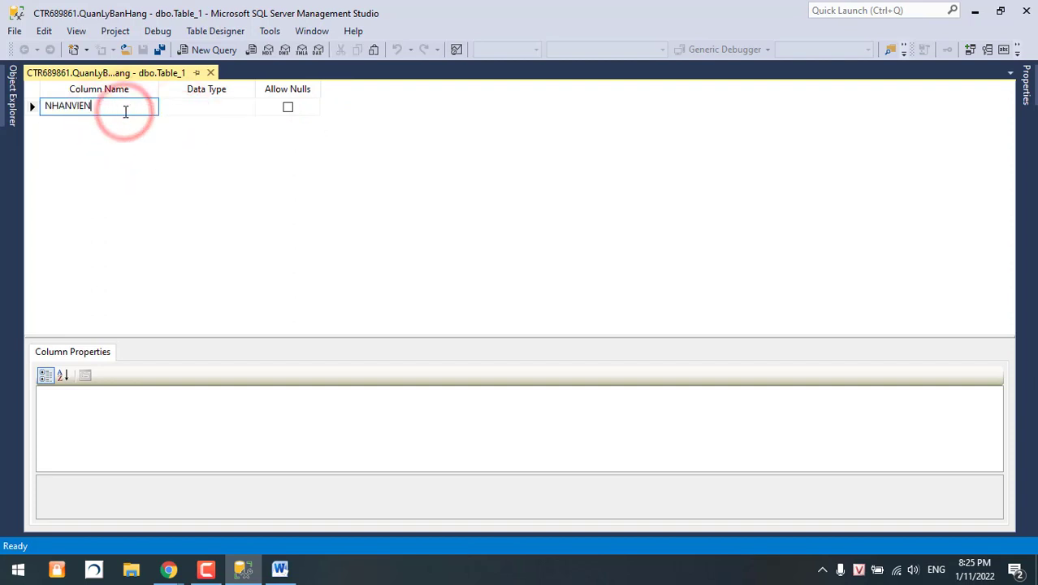
pyautogui.click(121, 137)
pyautogui.click(104, 106)
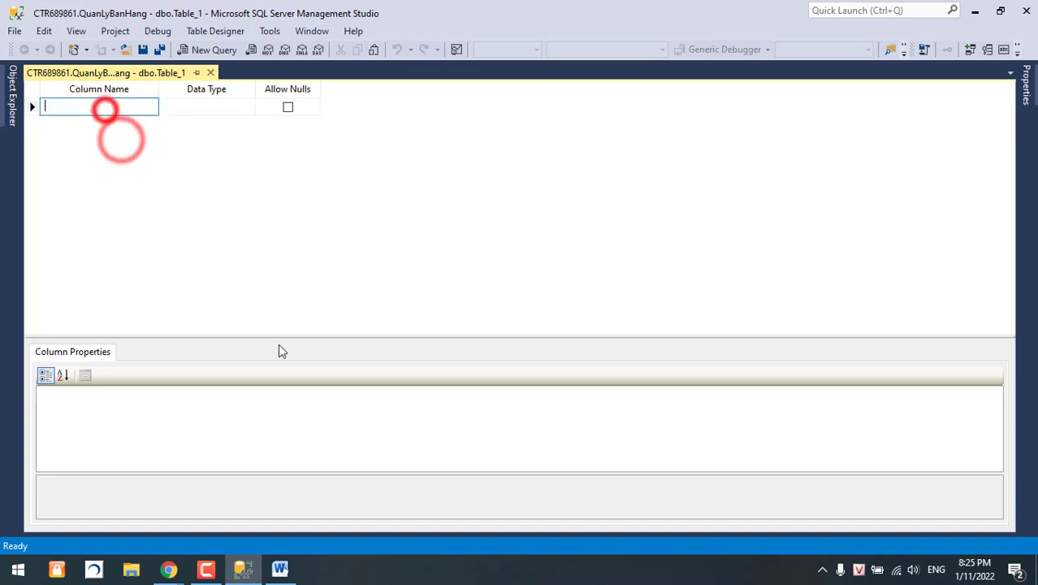
# Enter MaNV from the notes as the first column with type nchar(10)
pyautogui.click(280, 568)
pyautogui.click(324, 244)
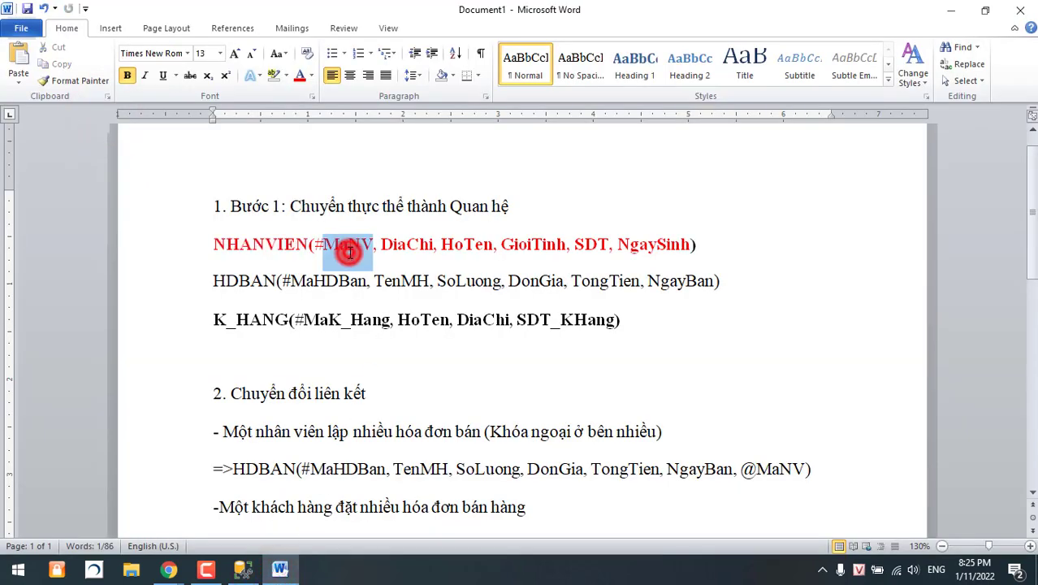
pyautogui.click(279, 568)
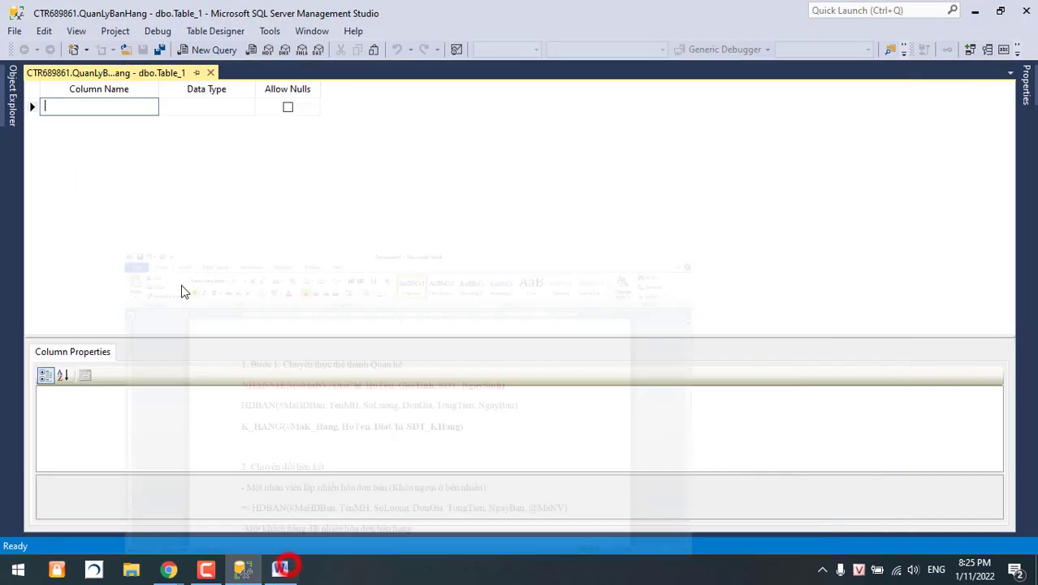
pyautogui.click(113, 102)
pyautogui.write('MaNV')
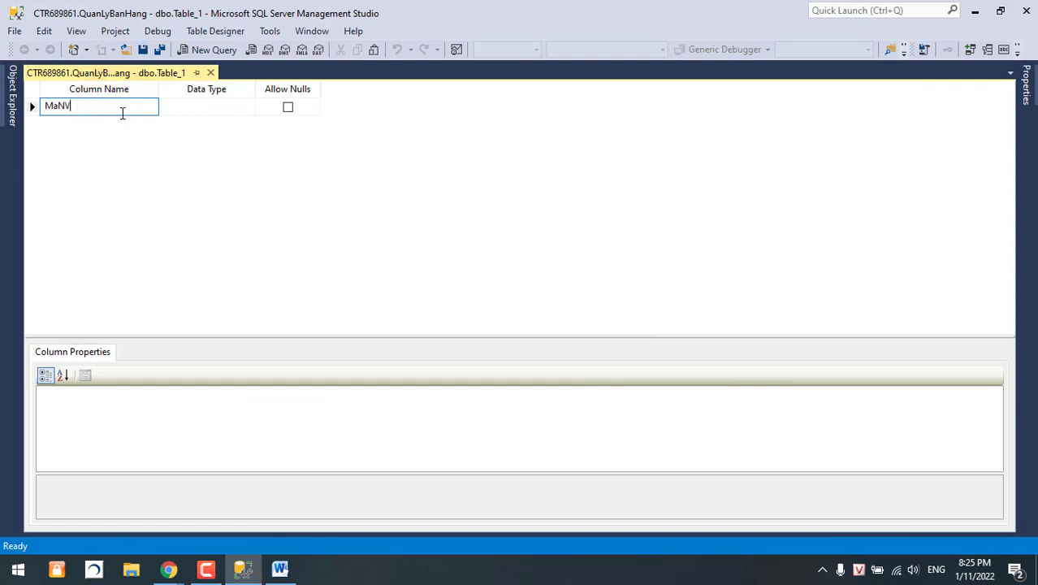
pyautogui.click(186, 109)
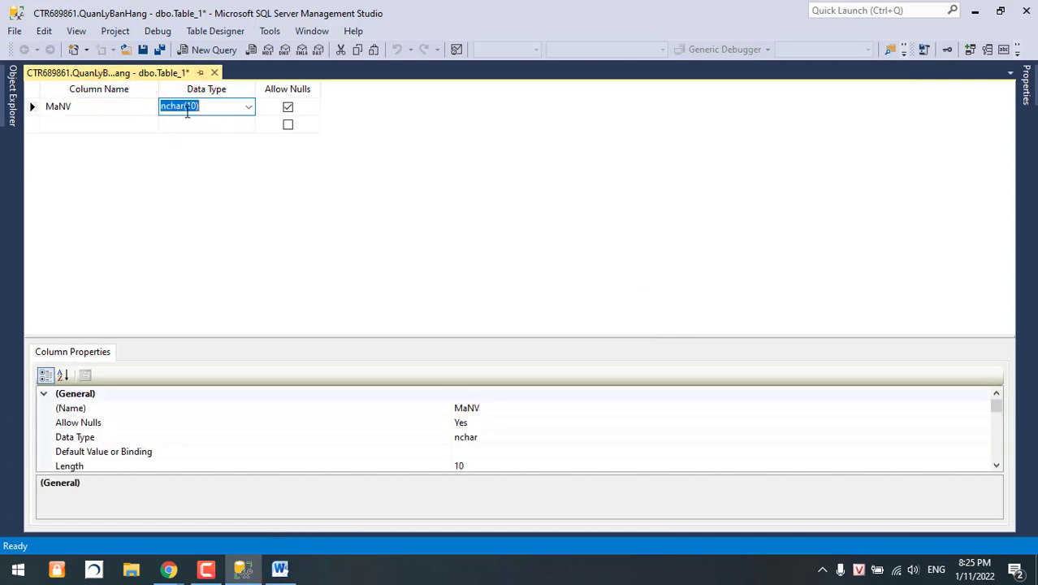
pyautogui.click(116, 126)
# Copy DiaChi and HoTen from the notes into the next two columns as nchar(10)
pyautogui.click(279, 569)
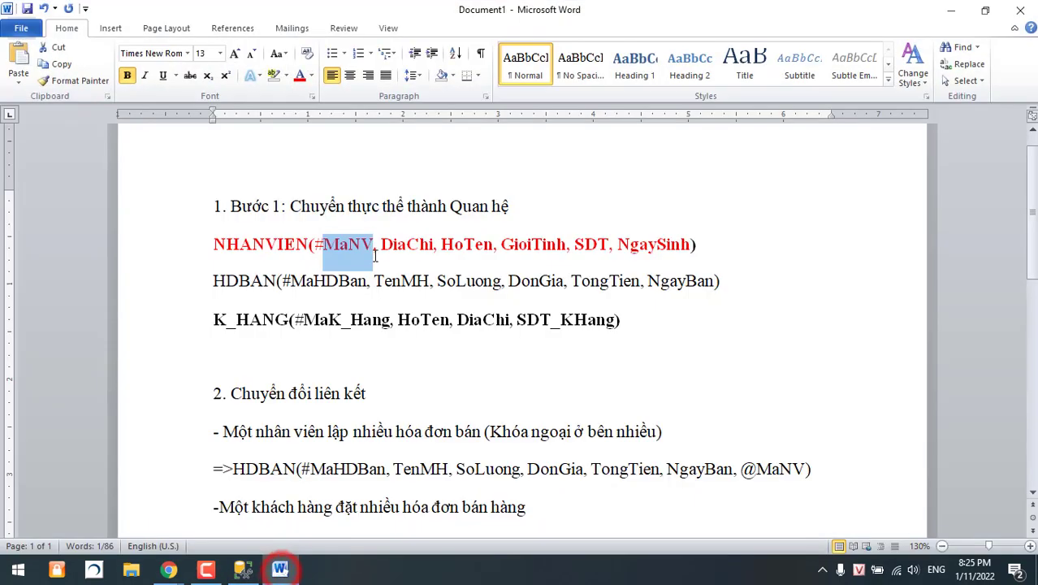
pyautogui.hotkey('ctrl', 'c')
pyautogui.hotkey('alt', 'Tab')
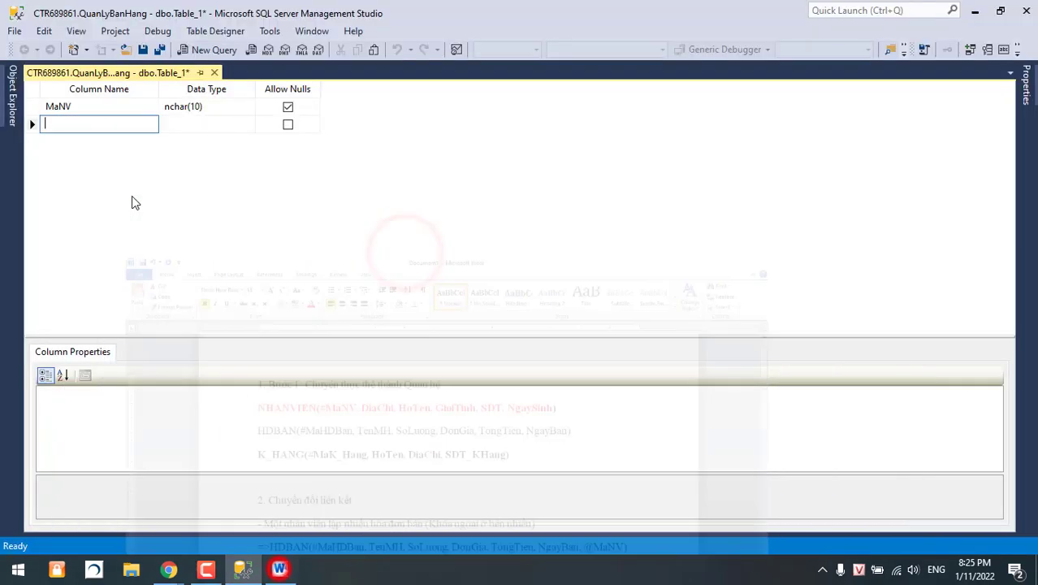
pyautogui.click(91, 125)
pyautogui.hotkey('ctrl', 'v')
pyautogui.click(185, 123)
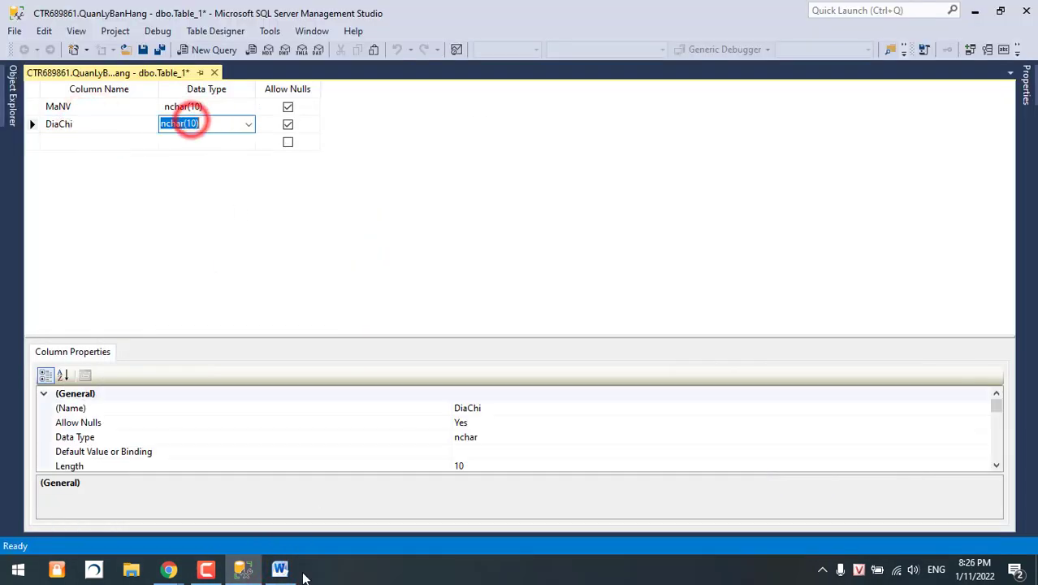
pyautogui.click(286, 573)
pyautogui.click(465, 244)
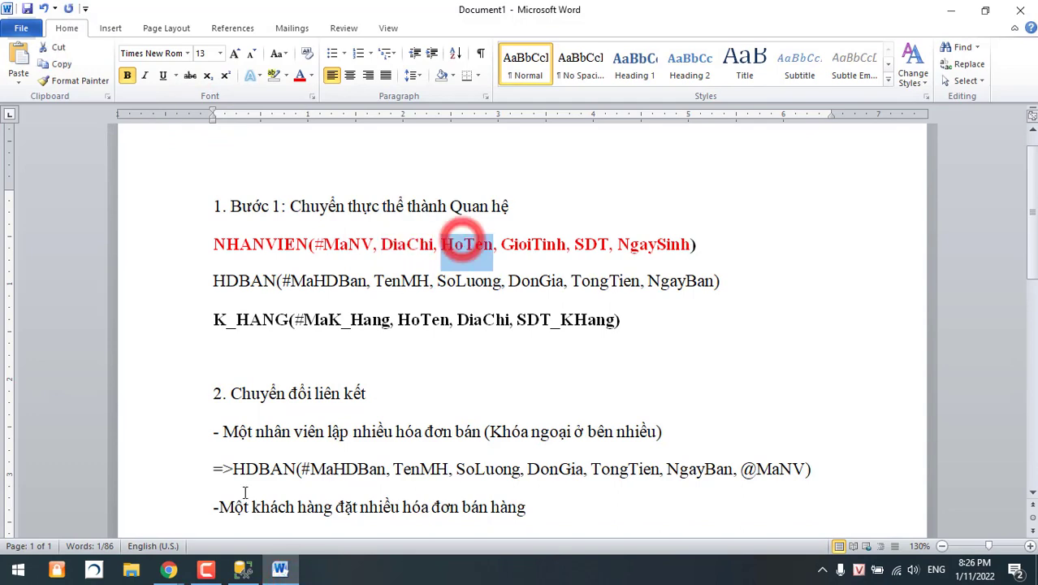
pyautogui.click(277, 573)
pyautogui.click(71, 141)
pyautogui.hotkey('ctrl', 'v')
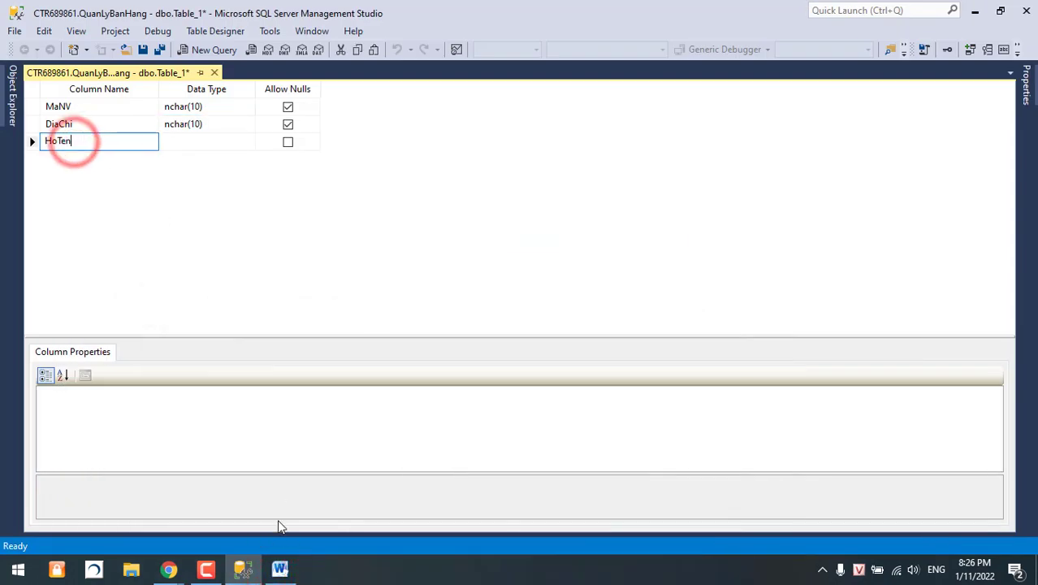
# Paste GioiTinh and SDT from the notes as the fourth and fifth columns
pyautogui.click(286, 567)
pyautogui.doubleClick(532, 245)
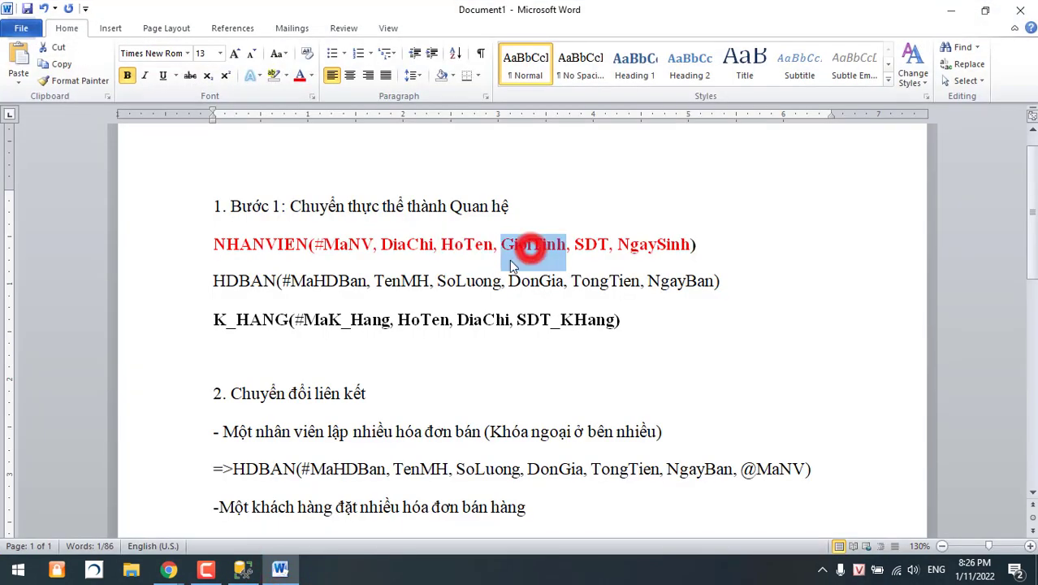
pyautogui.click(292, 573)
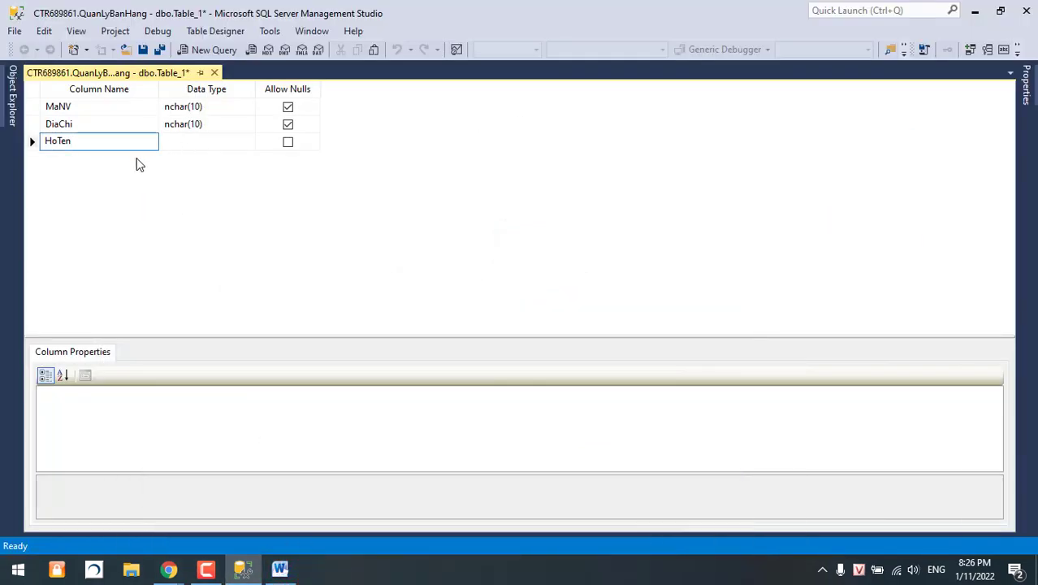
pyautogui.click(132, 158)
pyautogui.hotkey('ctrl', 'v')
pyautogui.click(279, 568)
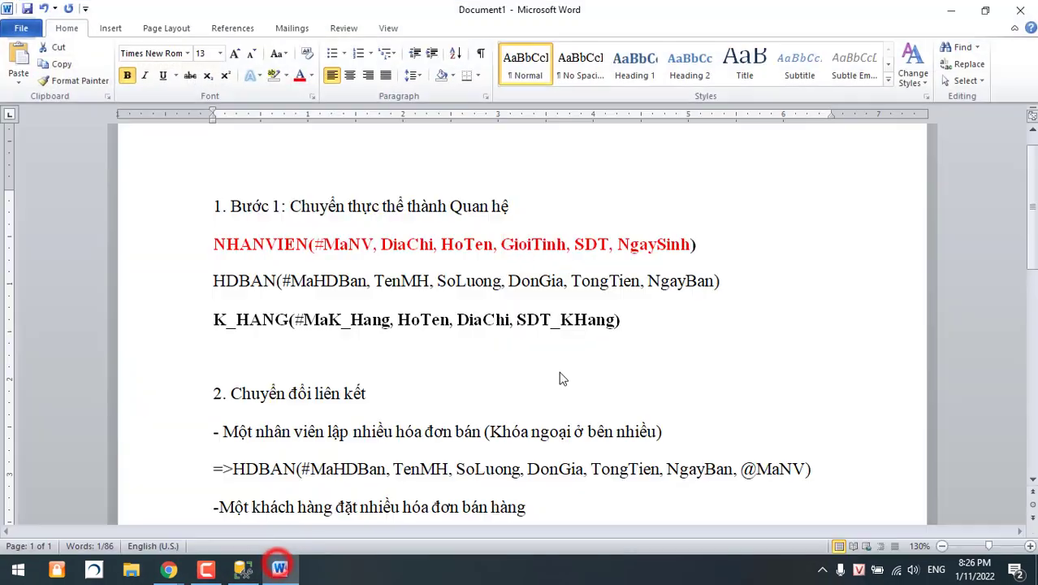
pyautogui.doubleClick(591, 244)
pyautogui.click(281, 572)
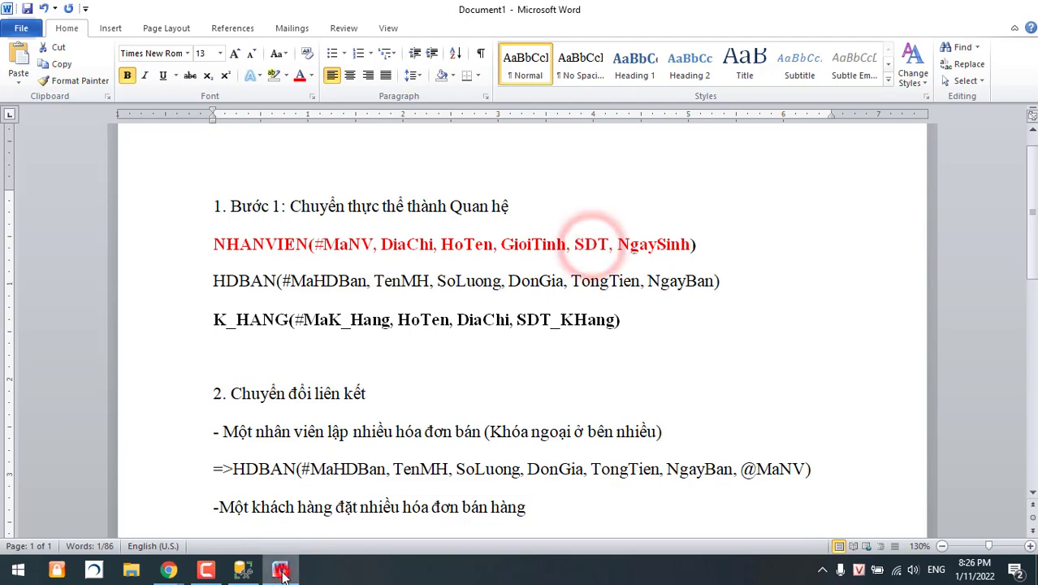
pyautogui.click(97, 179)
pyautogui.hotkey('ctrl', 'v')
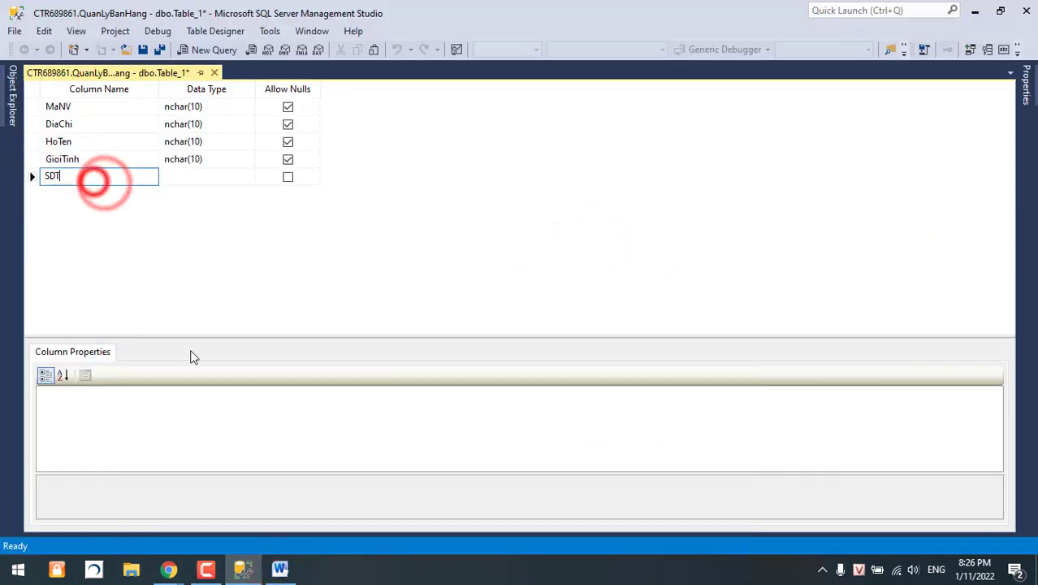
# Add NgaySinh as the sixth nchar(10) column, leaving the last row empty
pyautogui.click(281, 570)
pyautogui.doubleClick(654, 245)
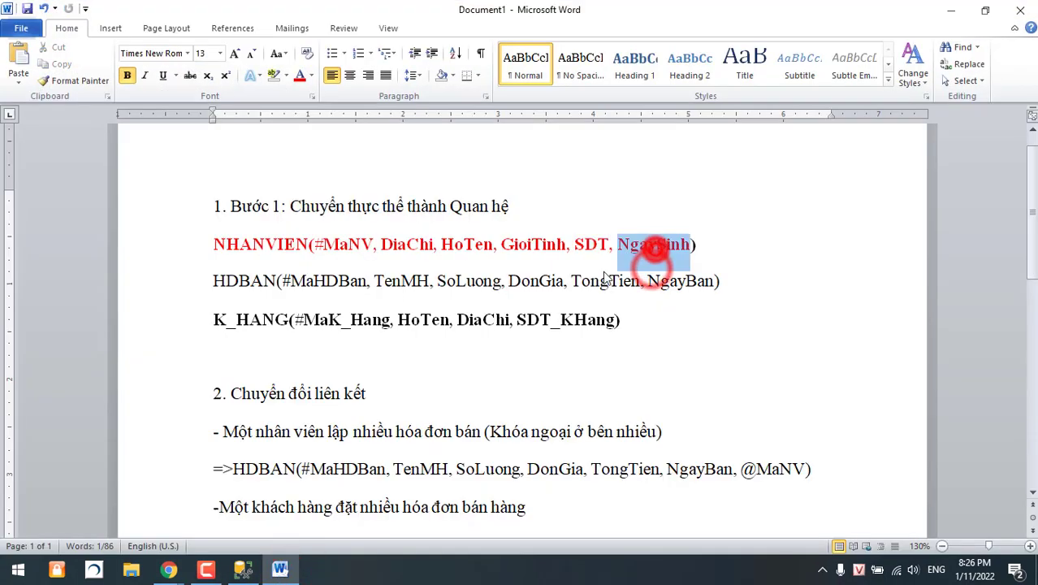
pyautogui.click(276, 566)
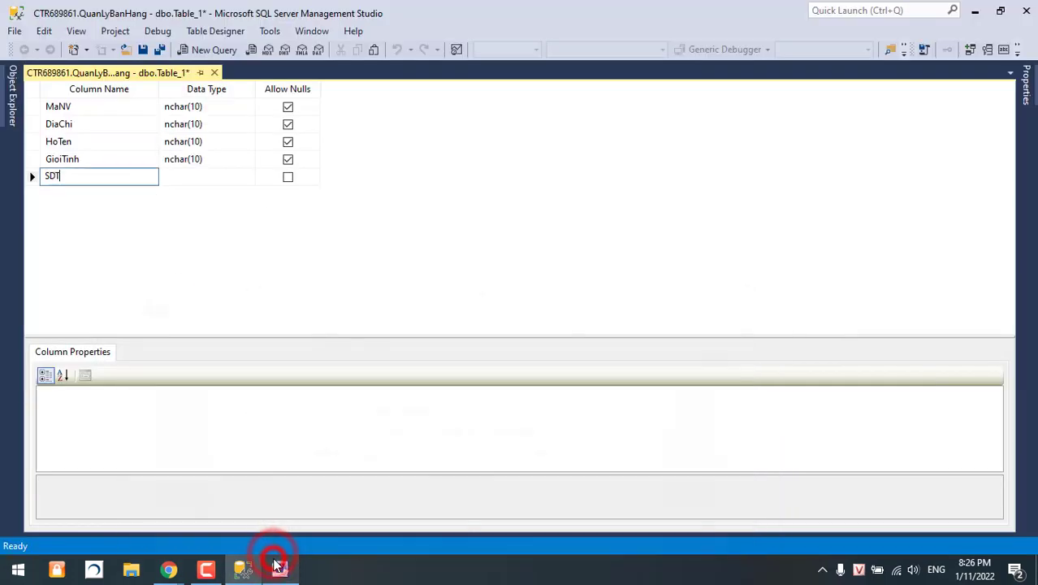
pyautogui.click(109, 241)
pyautogui.click(99, 195)
pyautogui.hotkey('ctrl', 'v')
pyautogui.click(120, 229)
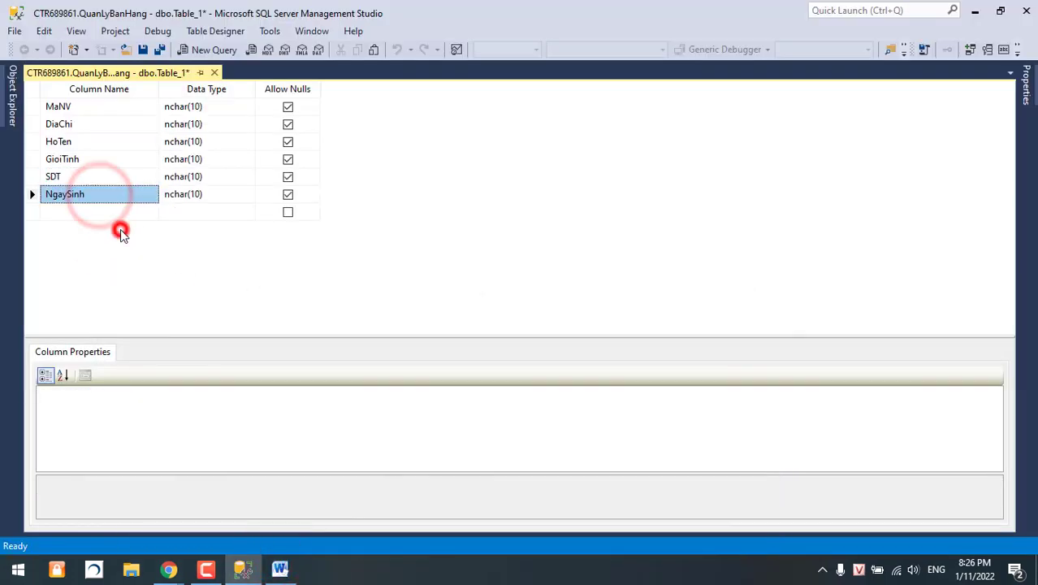
pyautogui.click(196, 212)
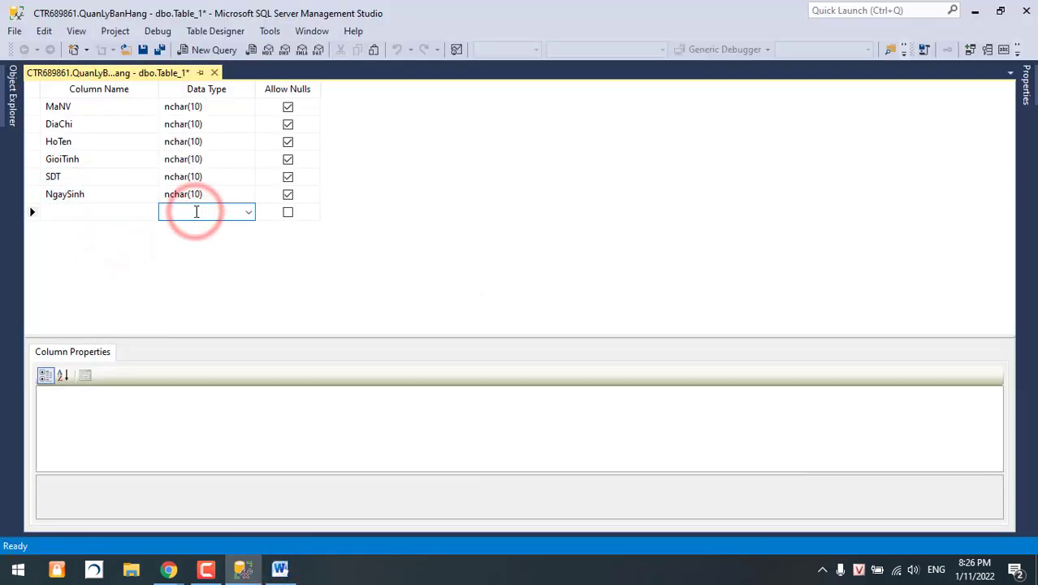
pyautogui.click(154, 259)
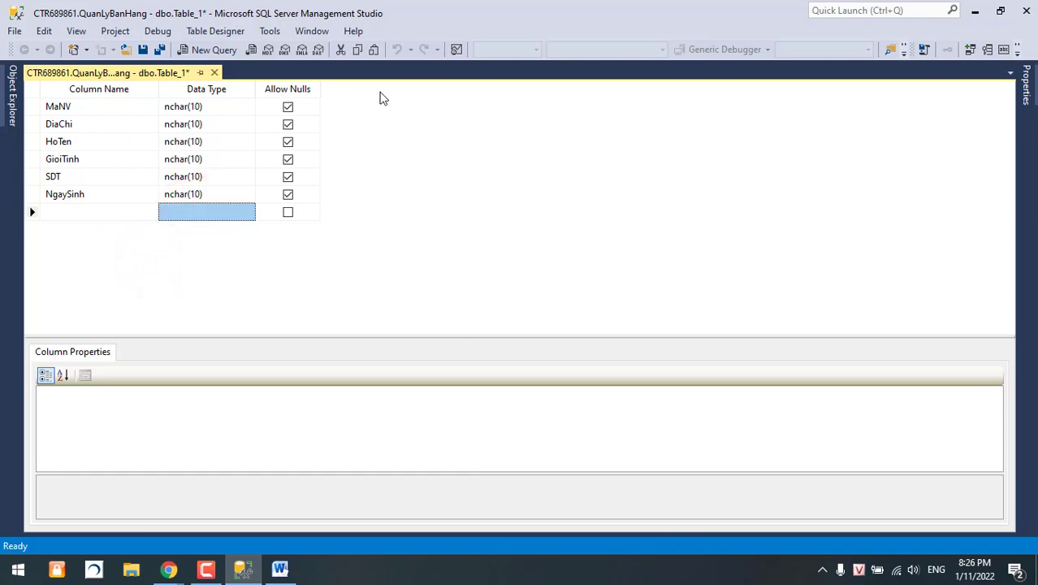
# Confirm in the notes that MaNV is the key and select the MaNV row
pyautogui.click(294, 573)
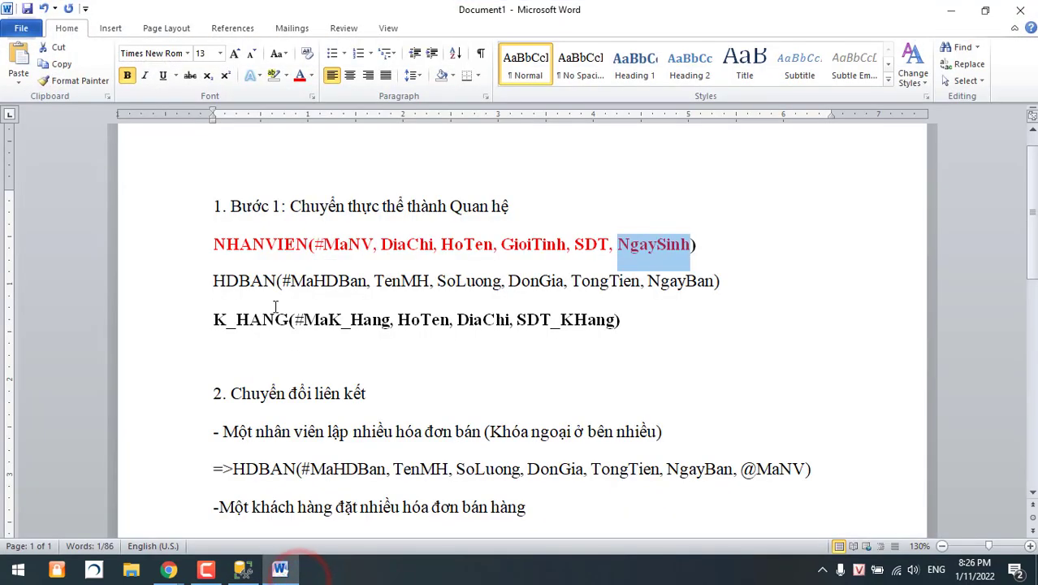
pyautogui.moveTo(315, 244); pyautogui.dragTo(324, 244)
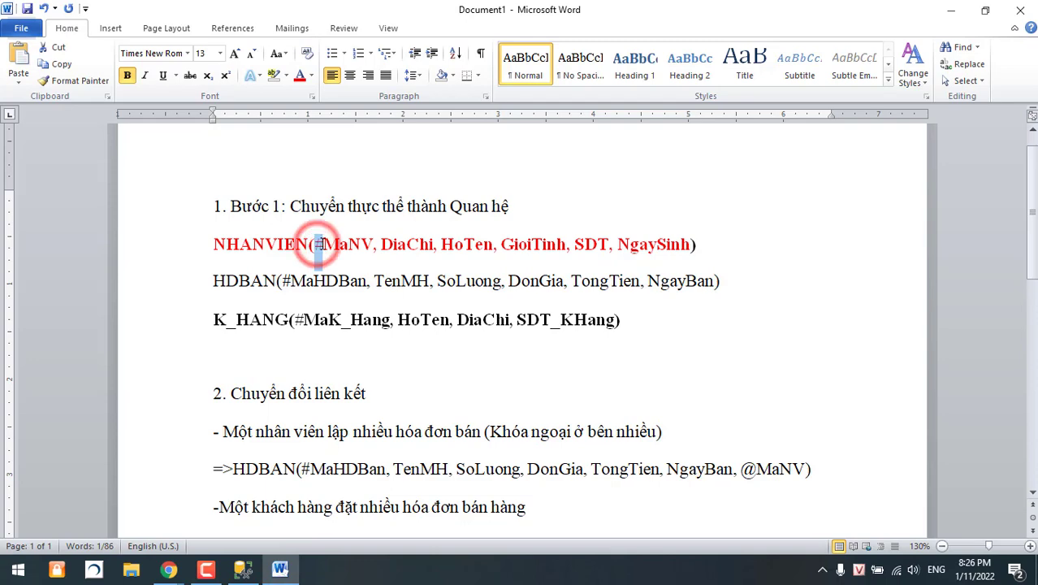
pyautogui.click(279, 569)
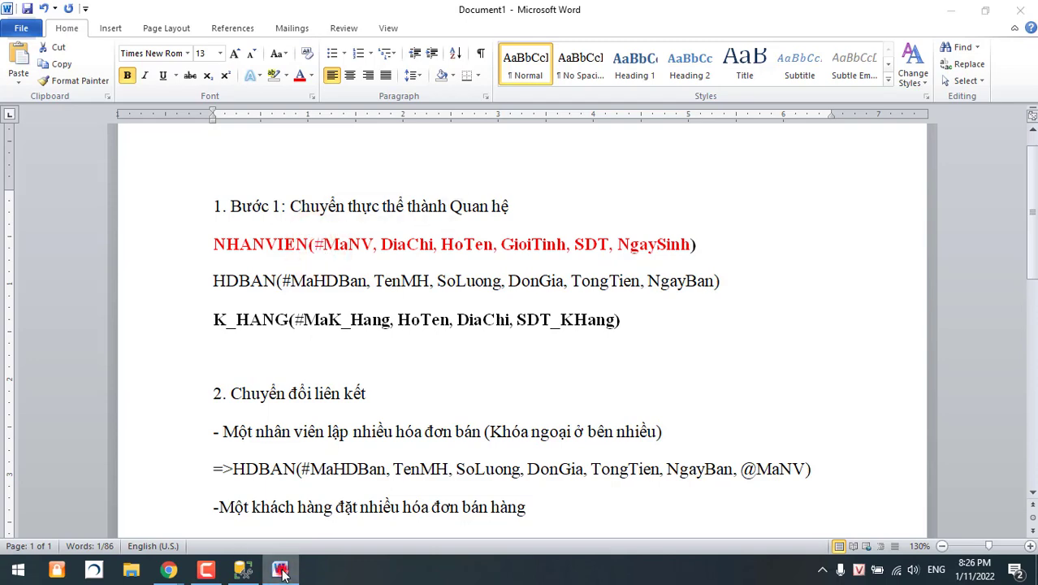
pyautogui.click(32, 106)
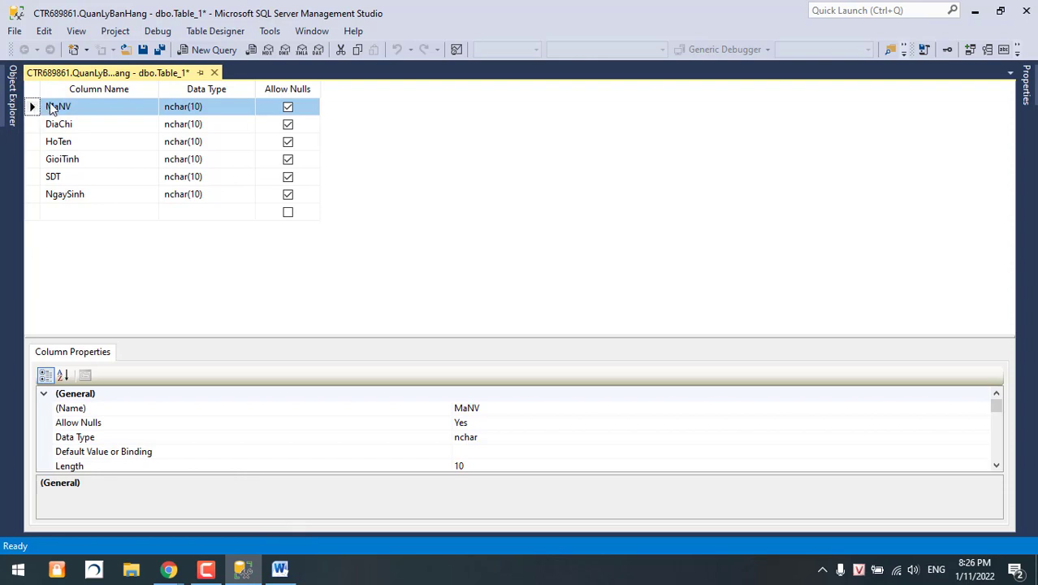
# Set MaNV as the new table's primary key from its row-selector menu
pyautogui.rightClick(34, 109)
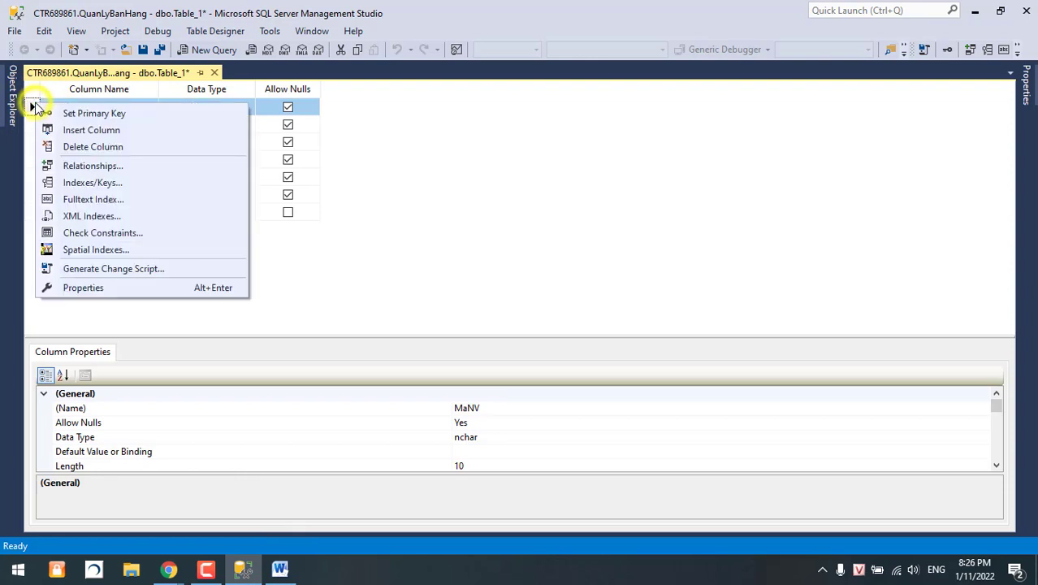
pyautogui.click(121, 114)
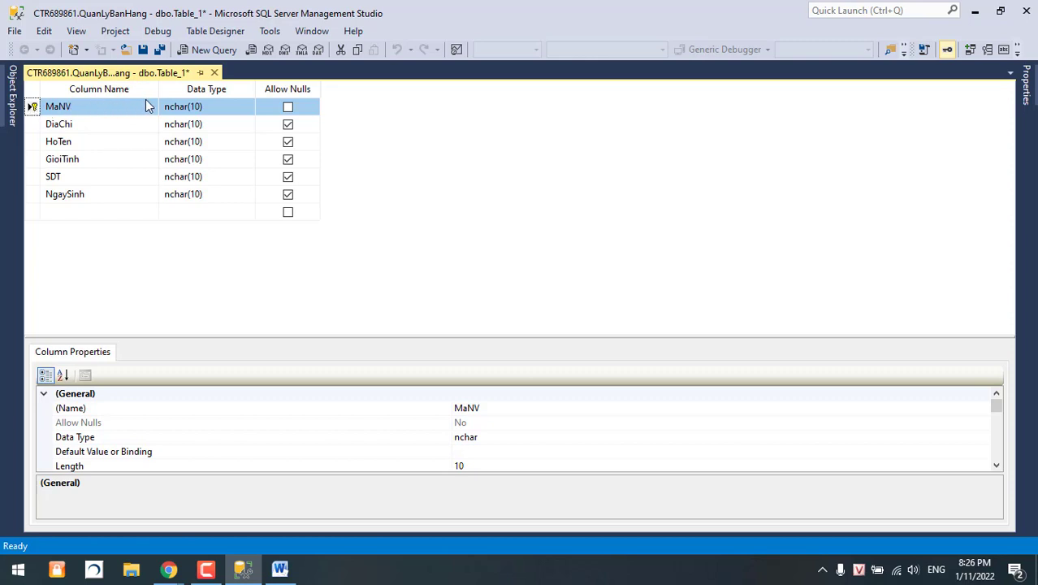
pyautogui.click(279, 570)
# Insert two blank lines at the top of the notes above Bước 1
pyautogui.scroll(1, 498, 328)
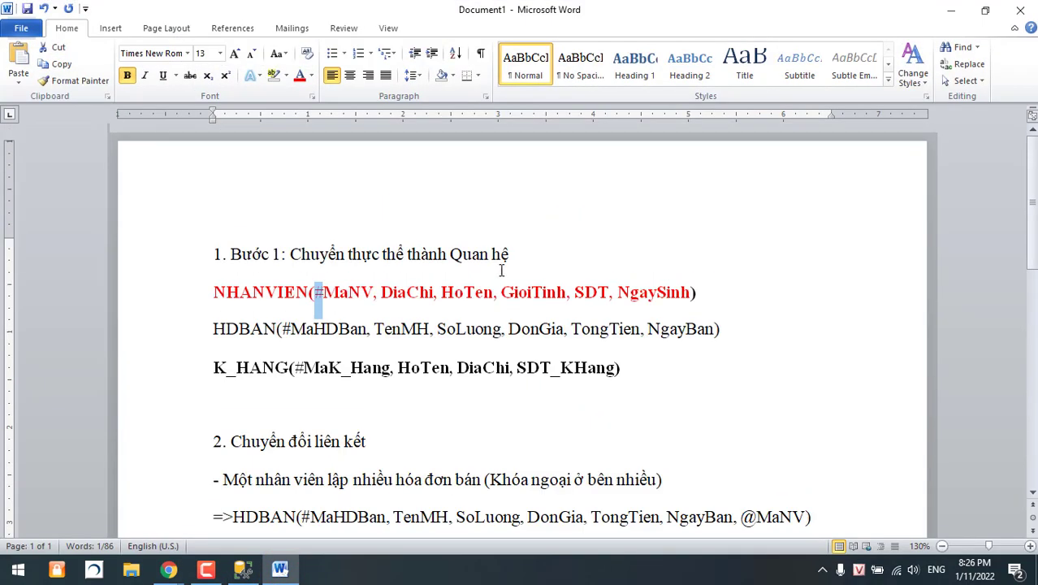
pyautogui.click(500, 258)
pyautogui.click(714, 294)
pyautogui.press('Return')
pyautogui.press('Return')
pyautogui.press('Return')
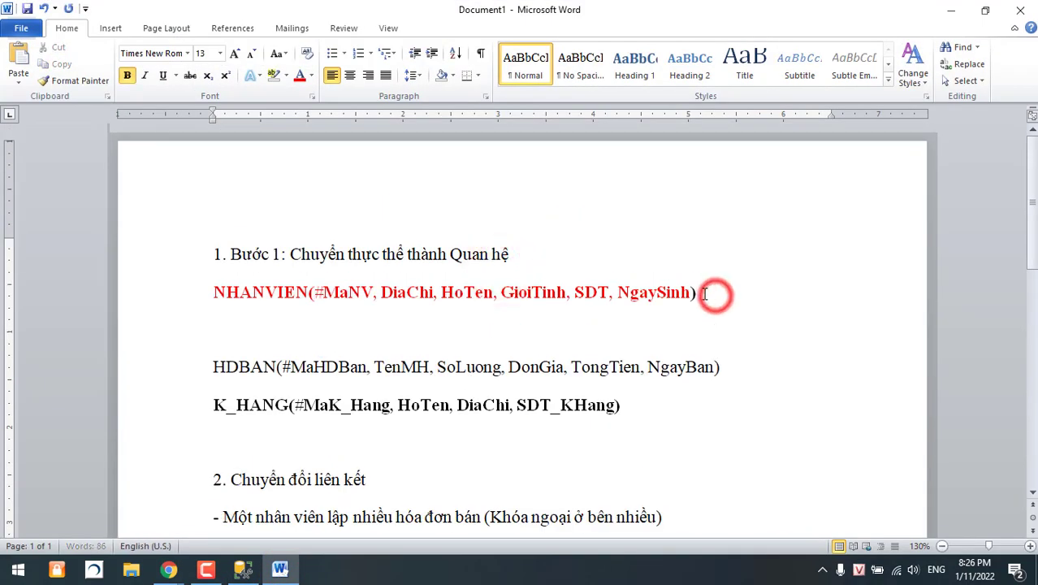
pyautogui.click(383, 327)
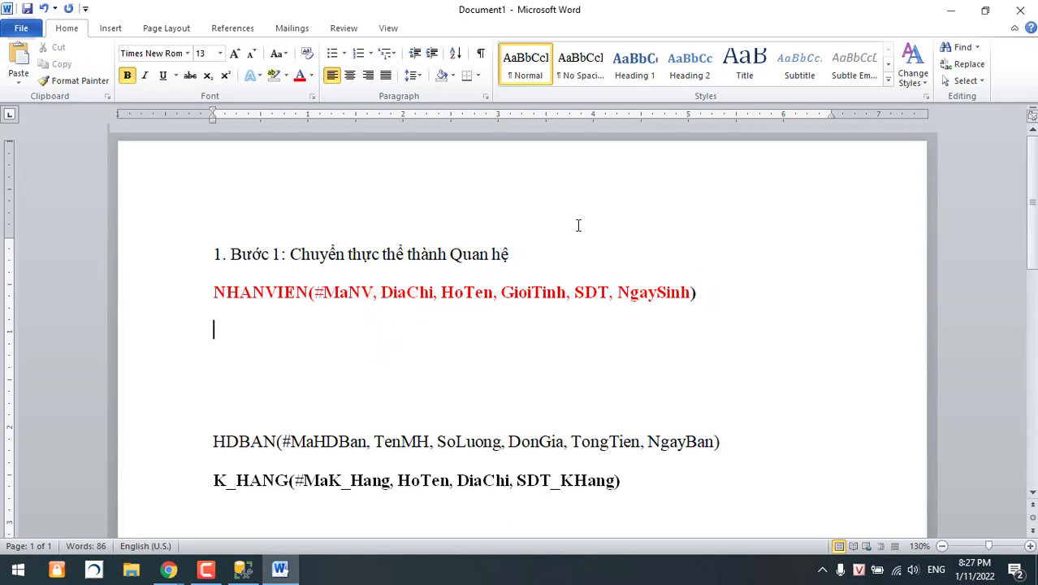
pyautogui.press('BackSpace')
pyautogui.press('BackSpace')
pyautogui.press('BackSpace')
pyautogui.click(354, 218)
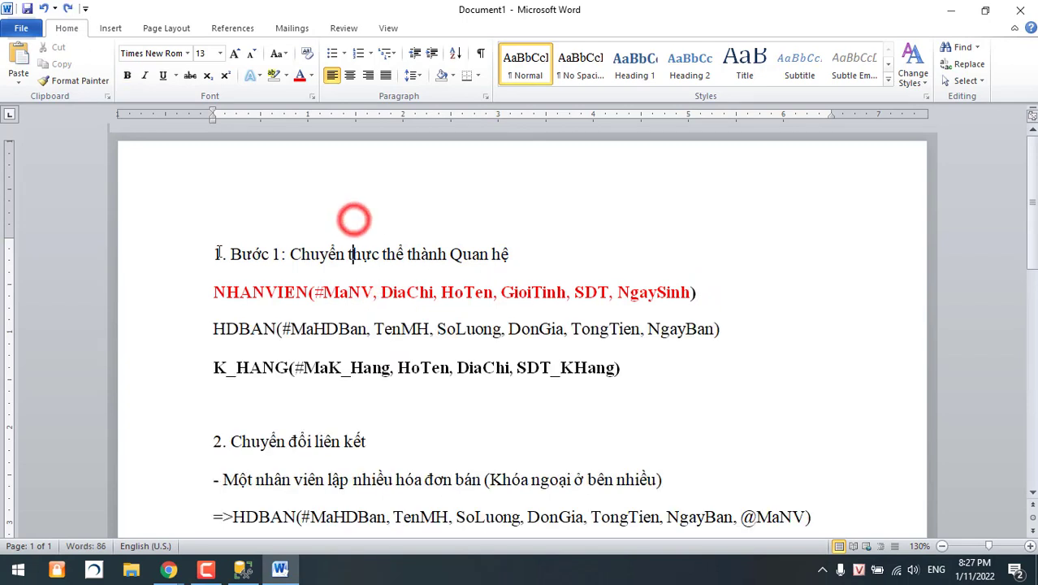
pyautogui.click(213, 253)
pyautogui.press('Return')
pyautogui.click(282, 213)
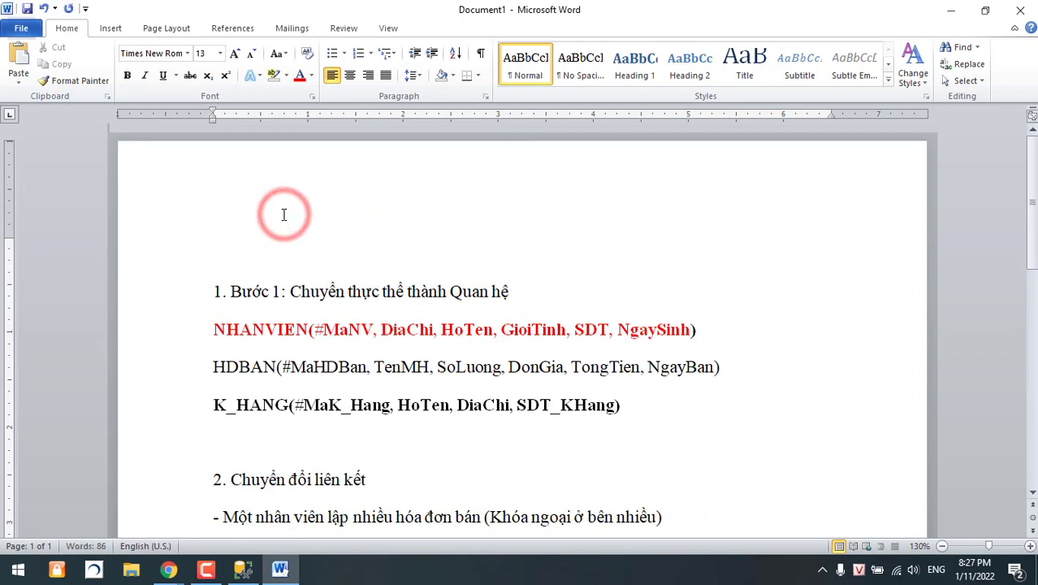
pyautogui.press('Return')
pyautogui.click(270, 231)
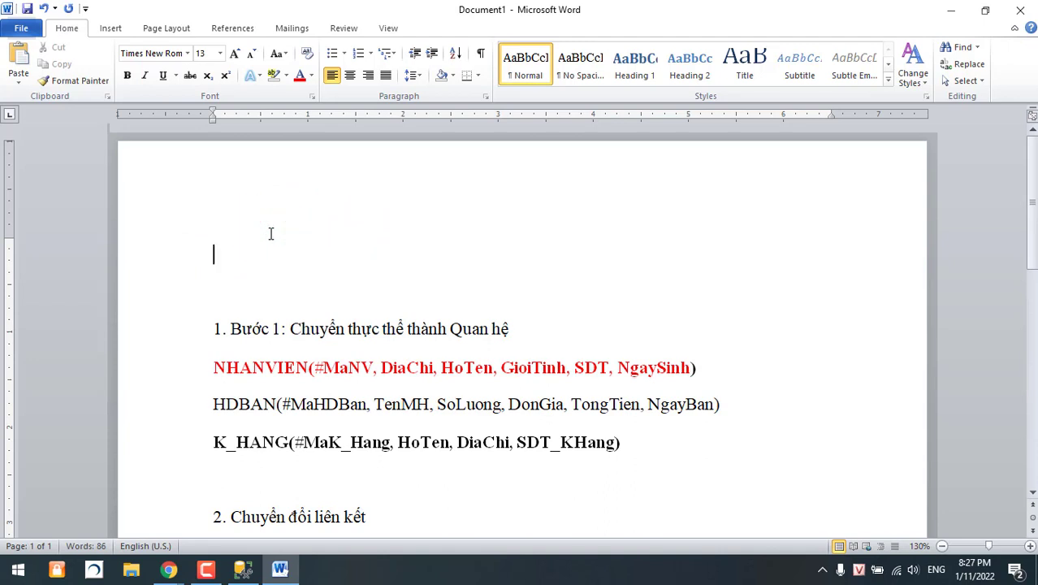
# Type the heading 'A. CÁC KIỂU DỮ LIỆU TRONG SQL' and make it bold
pyautogui.write('CÁC k')
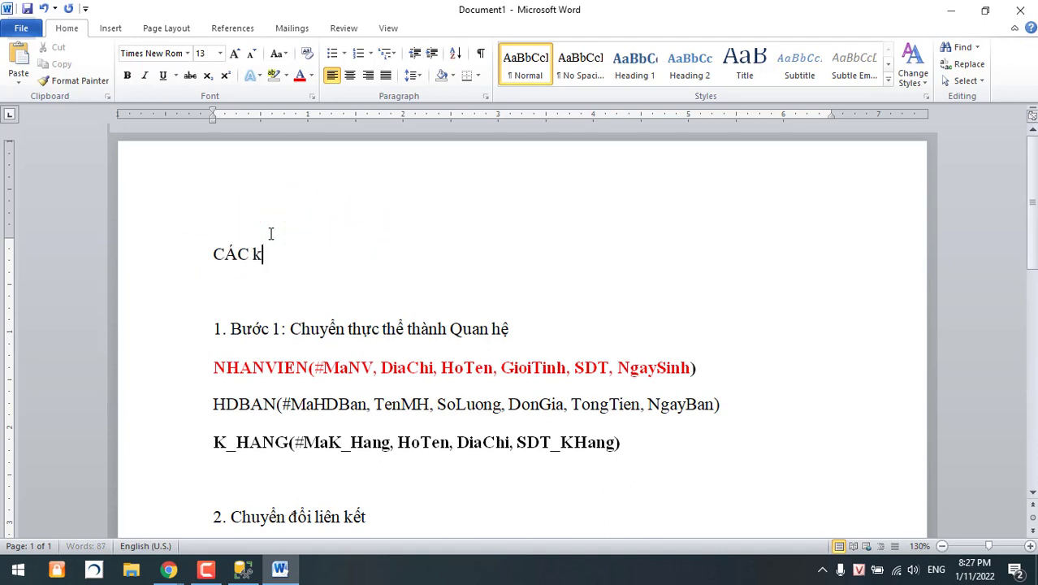
pyautogui.press('BackSpace')
pyautogui.write('KIỂU DỮ LIEU')
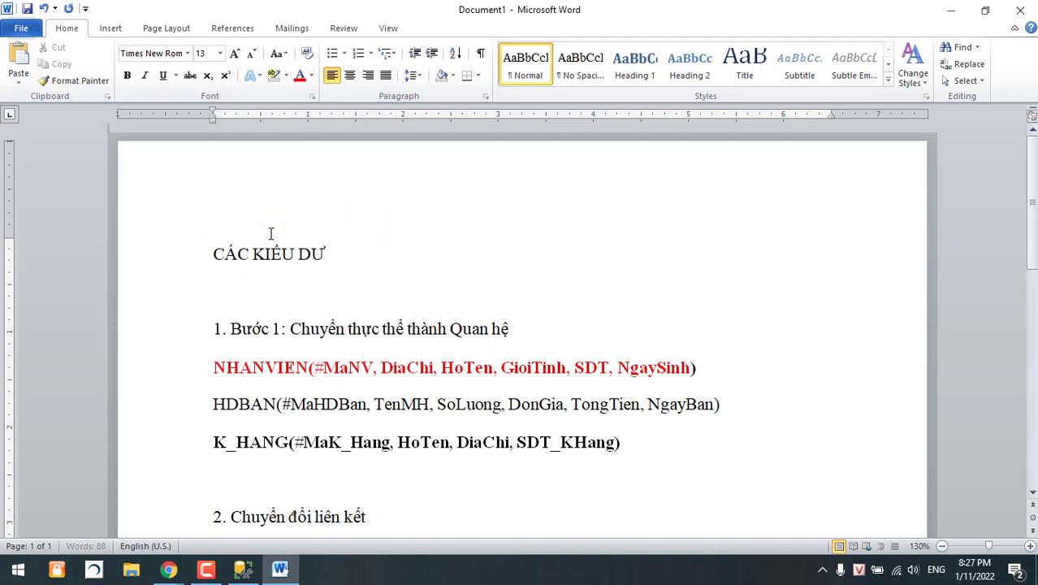
pyautogui.write(' TRON')
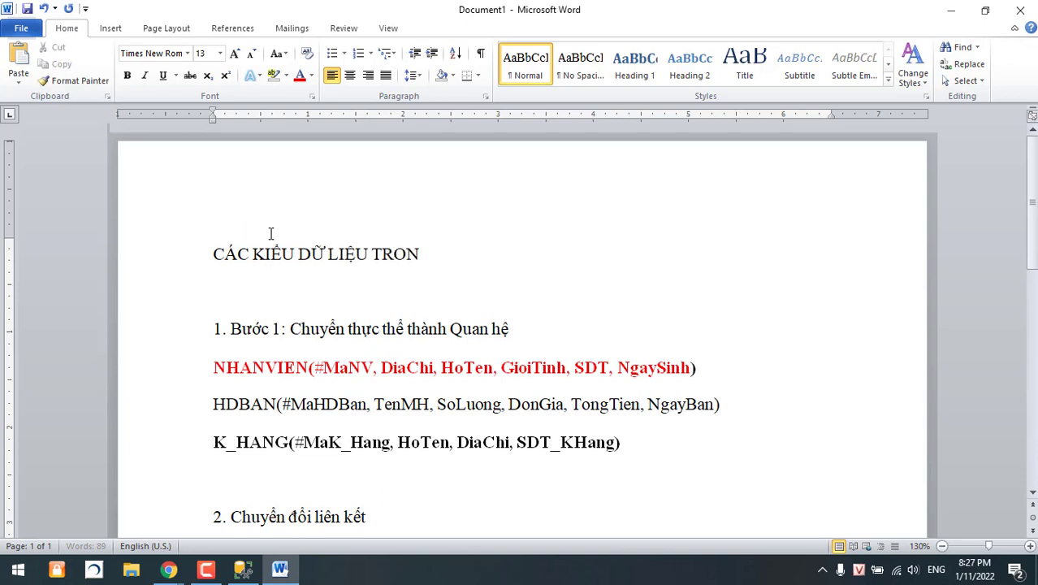
pyautogui.write('G SQL')
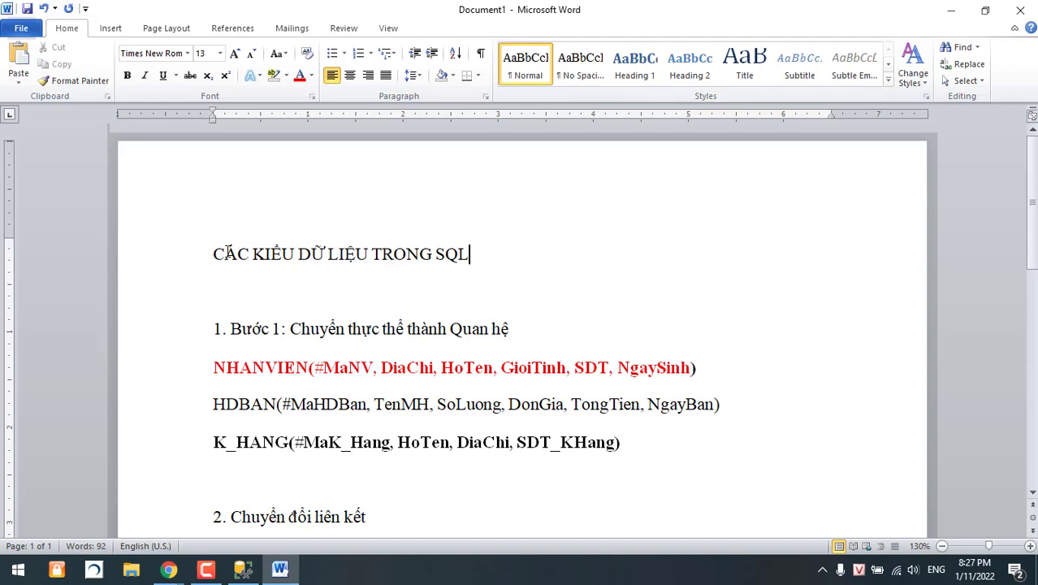
pyautogui.click(214, 254)
pyautogui.write('A.')
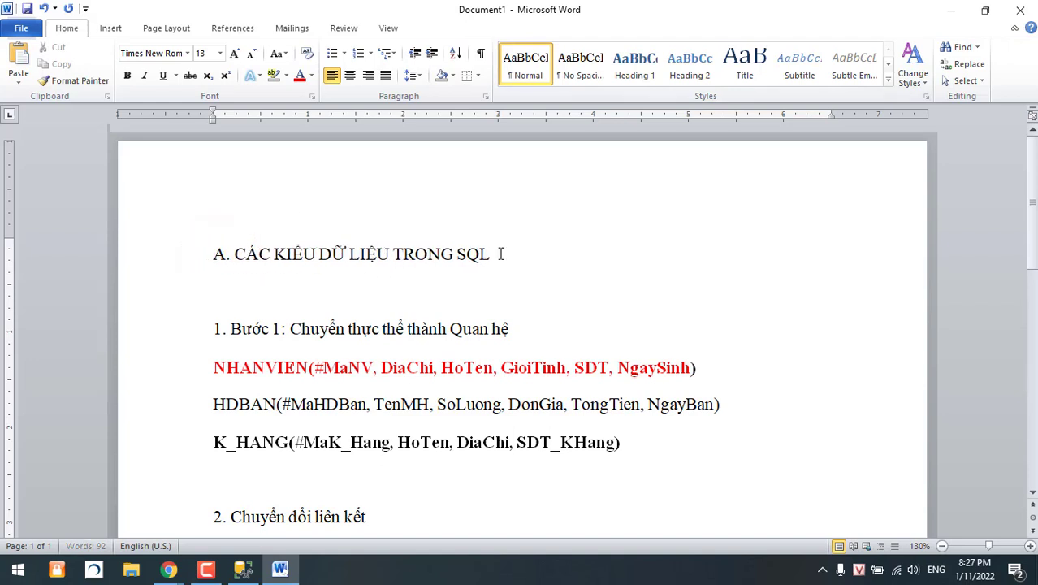
pyautogui.click(519, 250)
pyautogui.press('Return')
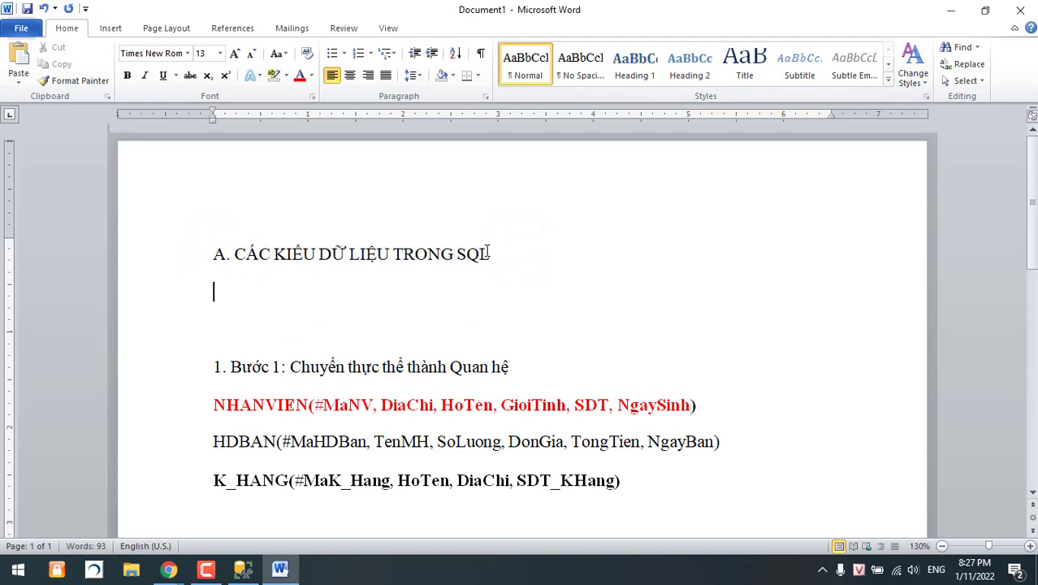
pyautogui.tripleClick(488, 253)
pyautogui.hotkey('ctrl', 'b')
pyautogui.click(234, 313)
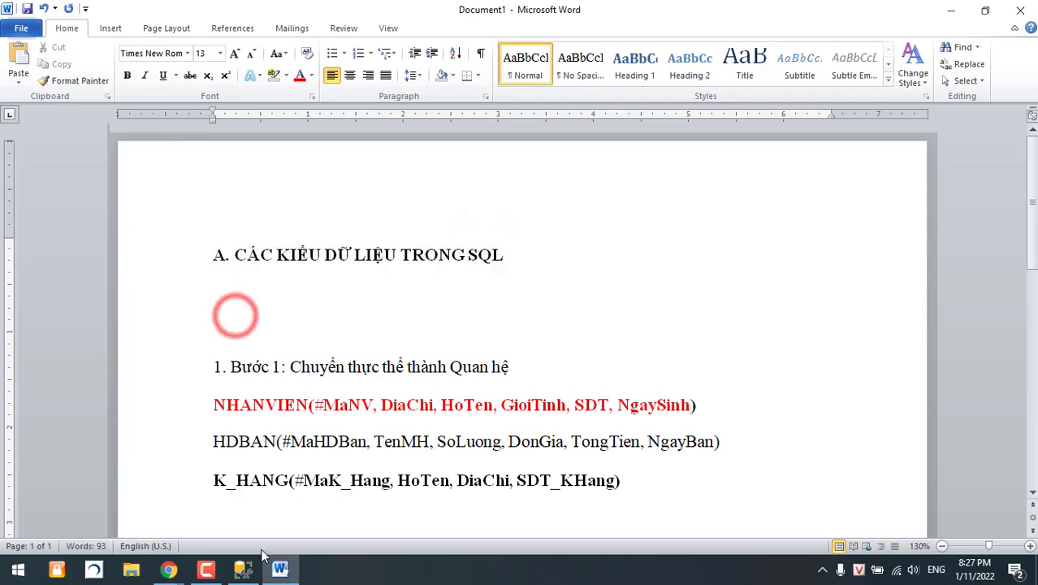
# Change MaNV's data type from nchar(10) to bigint in the table designer
pyautogui.click(243, 568)
pyautogui.click(220, 107)
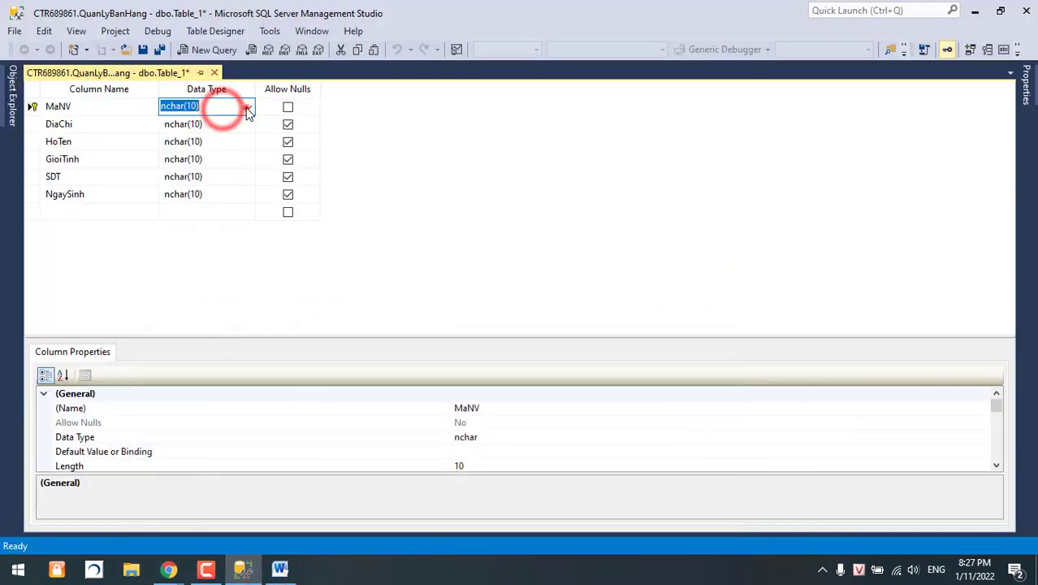
pyautogui.click(248, 110)
pyautogui.scroll(4, 227, 178)
pyautogui.scroll(-2, 227, 185)
pyautogui.scroll(4, 236, 191)
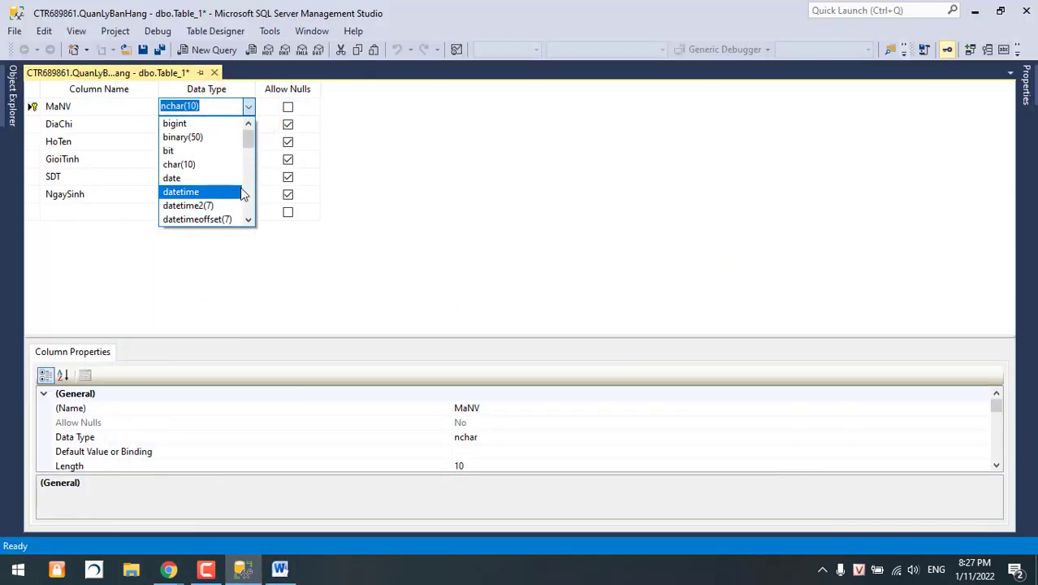
pyautogui.scroll(-9, 191, 162)
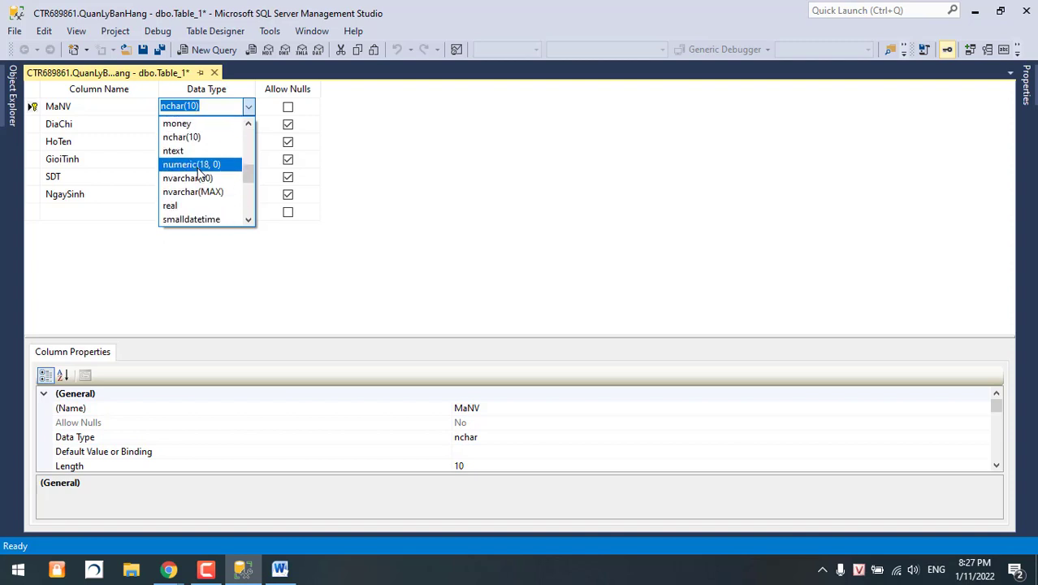
pyautogui.scroll(9, 199, 170)
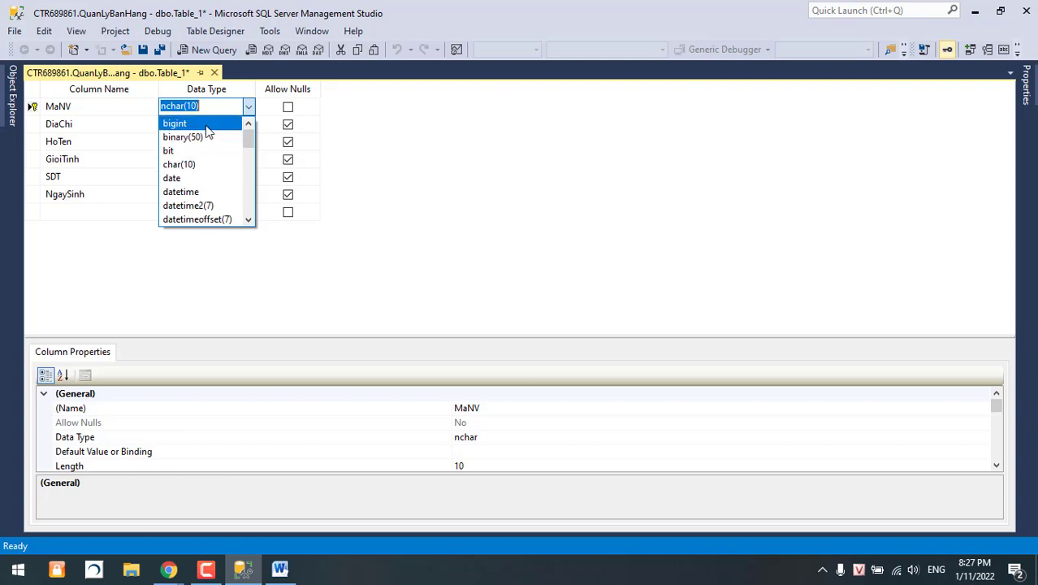
pyautogui.click(199, 124)
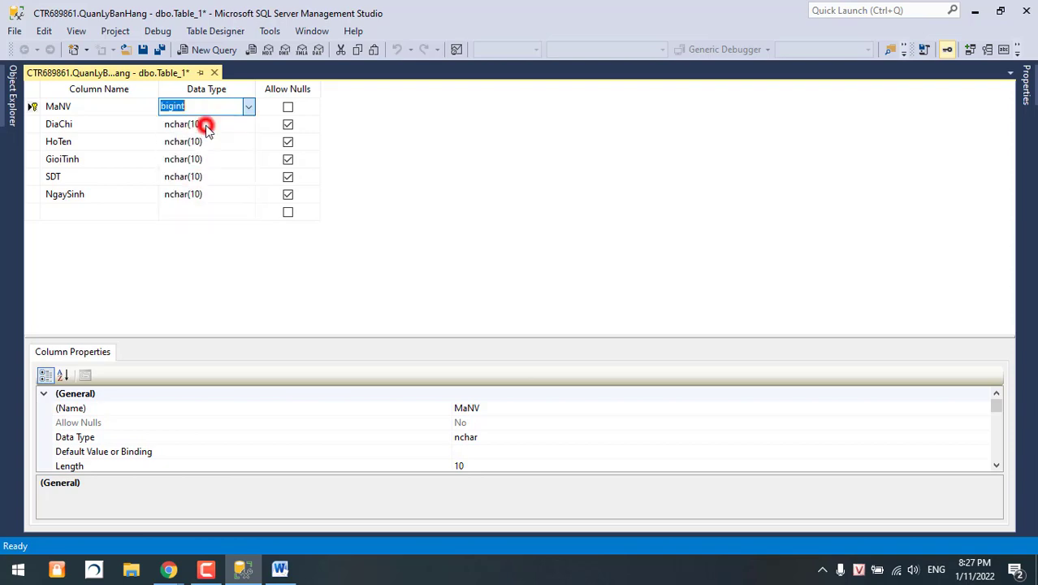
pyautogui.click(280, 569)
# Write the note 'Bigint: Kiểu int 64 bit' below the heading
pyautogui.write('Big')
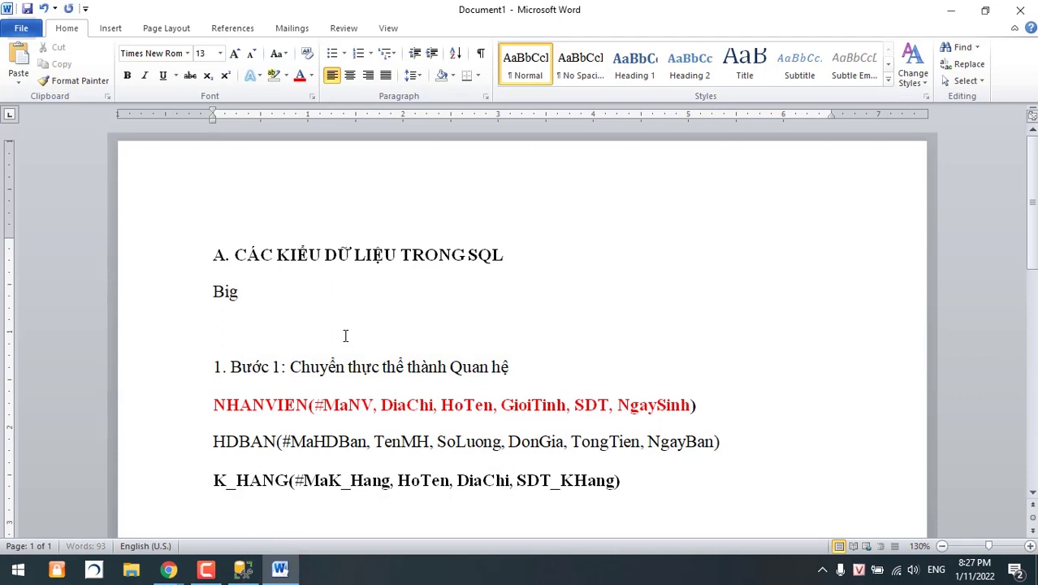
pyautogui.press('BackSpace')
pyautogui.press('BackSpace')
pyautogui.press('BackSpace')
pyautogui.write('bigint: Kiểu in 64')
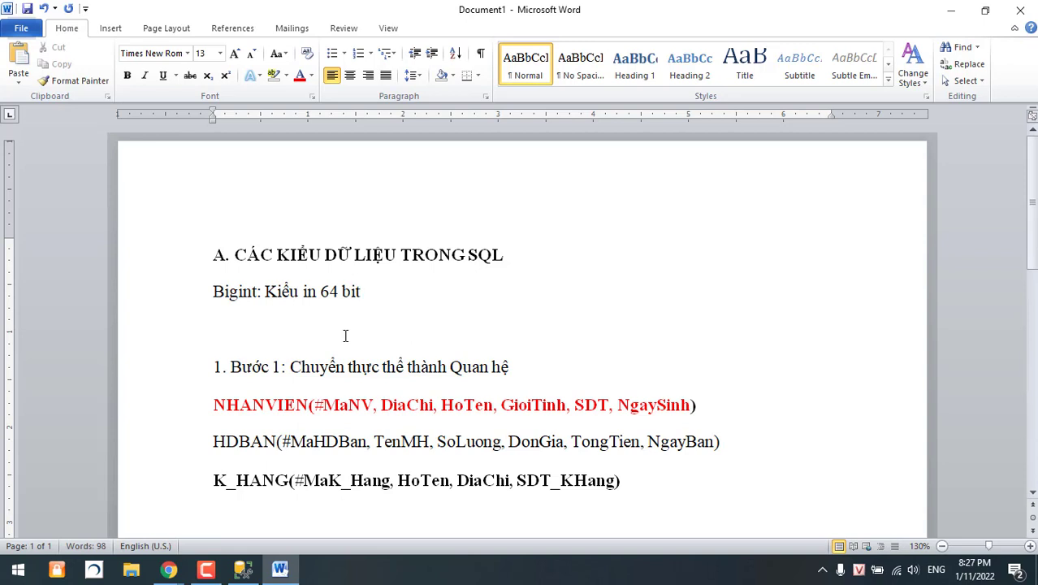
pyautogui.click(316, 291)
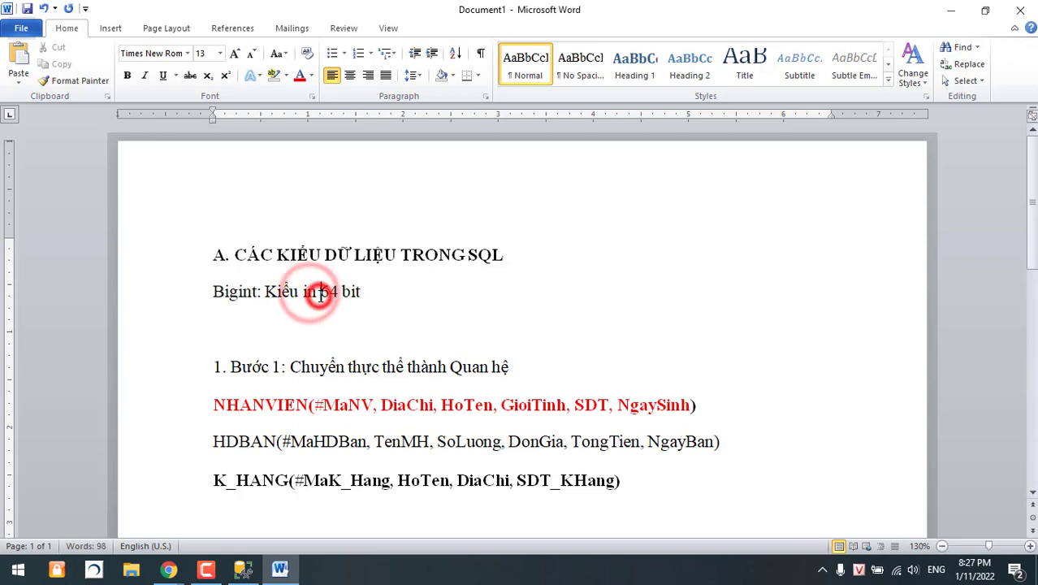
pyautogui.write('t')
pyautogui.click(400, 297)
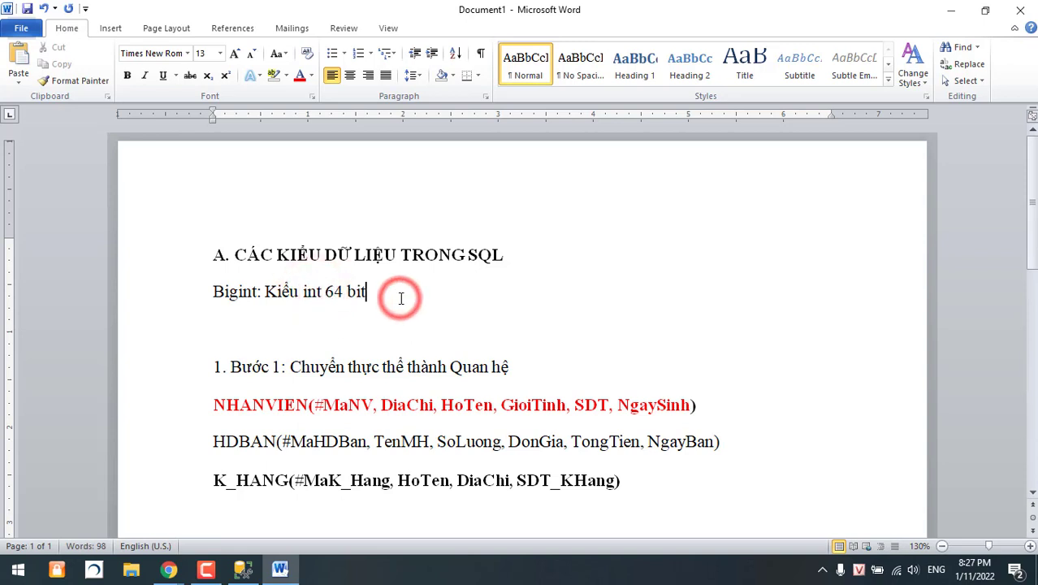
pyautogui.press('Return')
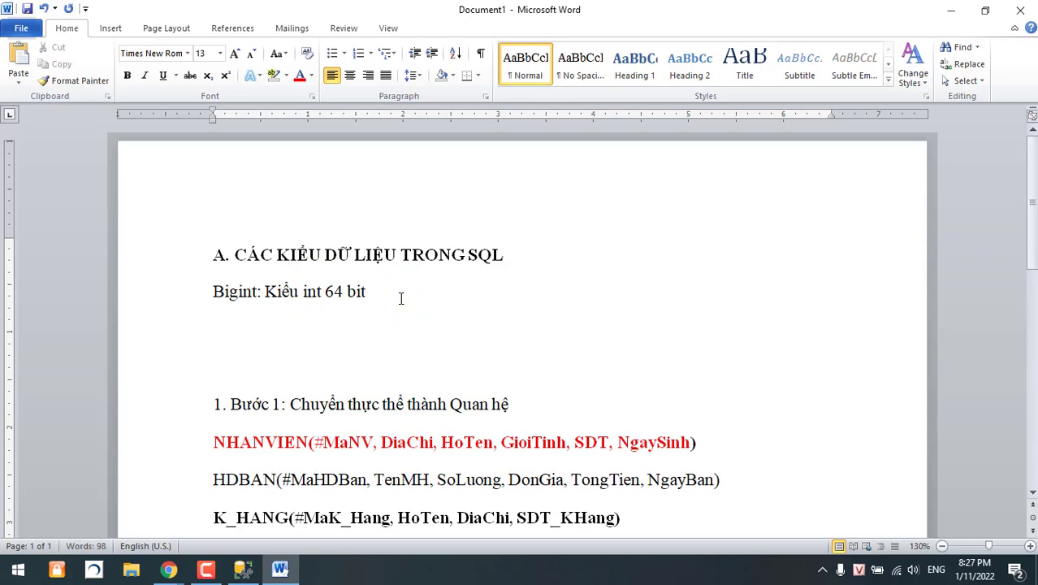
# Add the line 'Int : Kiểu int 32 bit' beneath the Bigint note
pyautogui.write('int :')
pyautogui.write(' Kiê')
pyautogui.write('ur in')
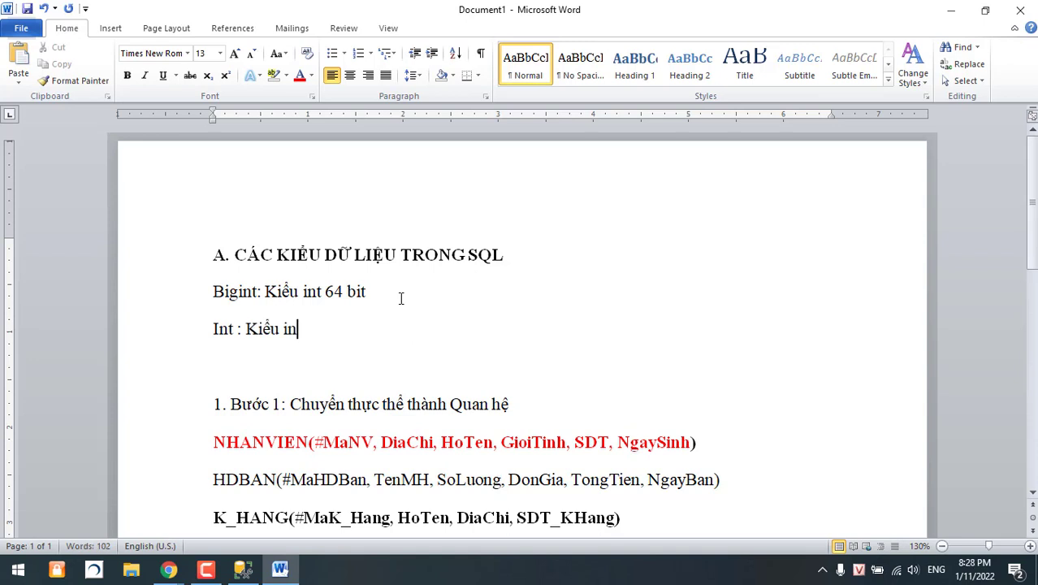
pyautogui.write('t 32 b')
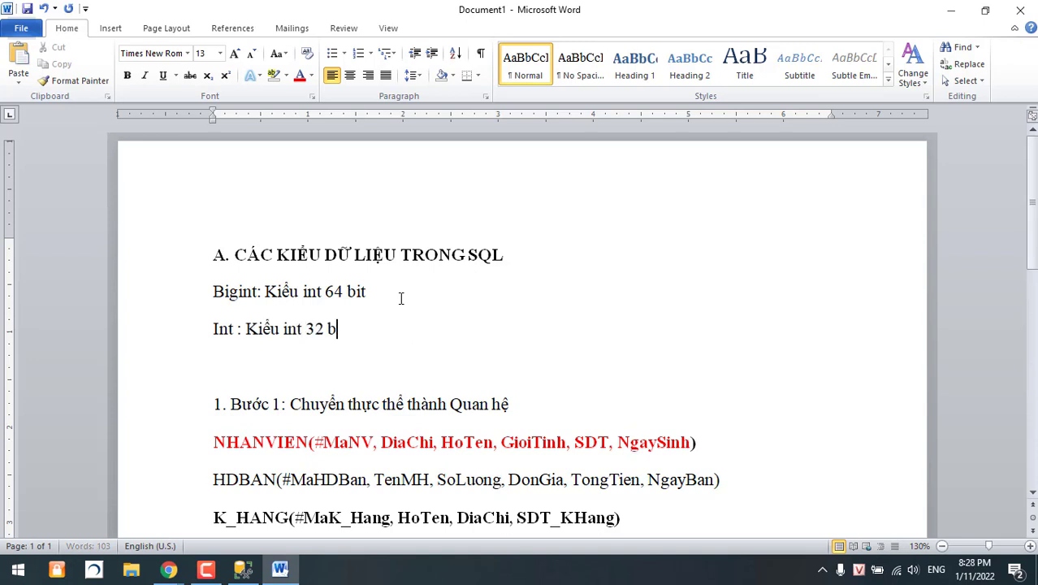
pyautogui.write('it')
pyautogui.press('Return')
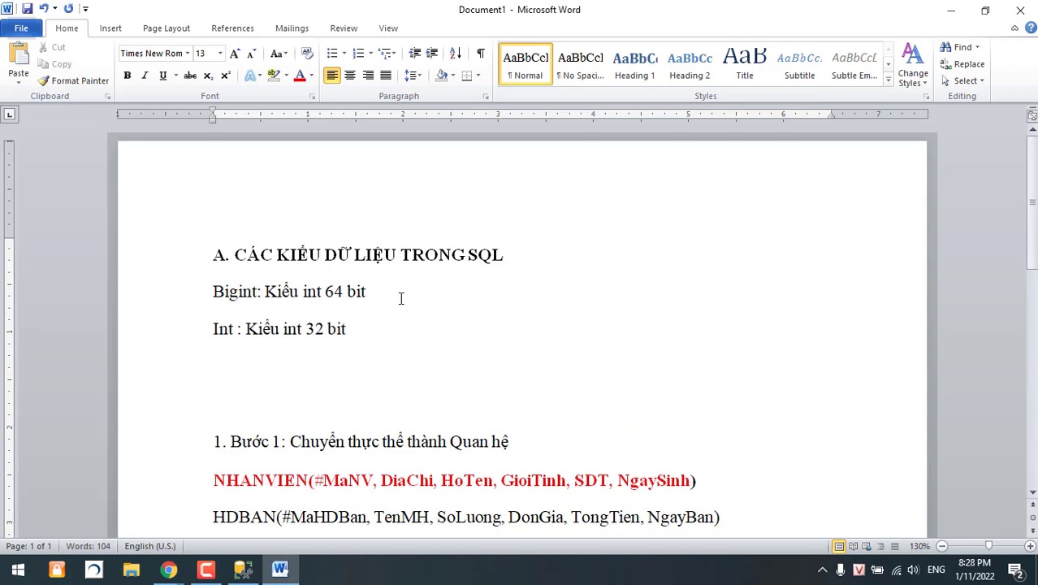
pyautogui.tripleClick(371, 333)
pyautogui.click(373, 329)
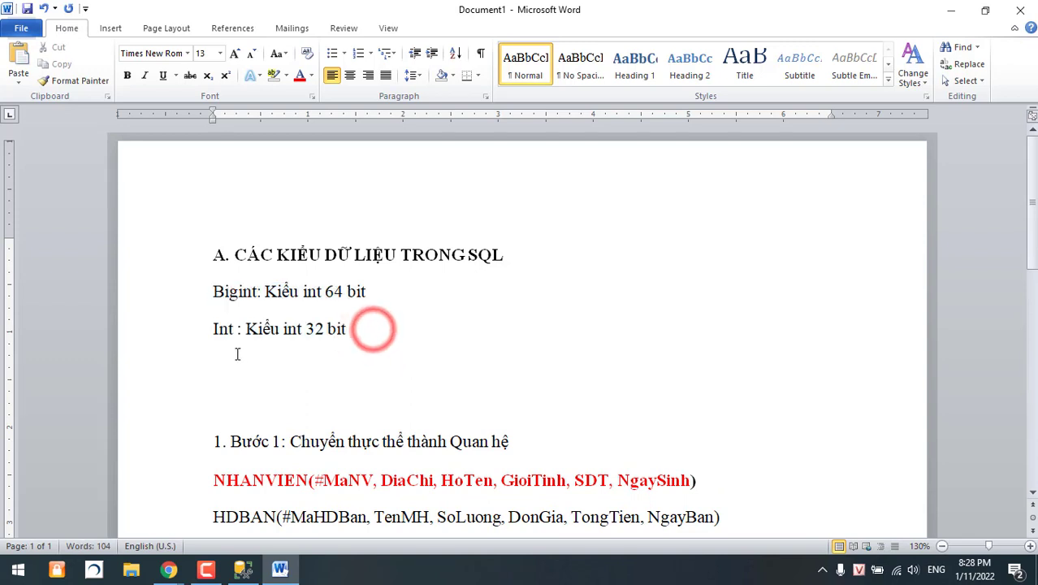
pyautogui.moveTo(213, 329); pyautogui.dragTo(358, 329)
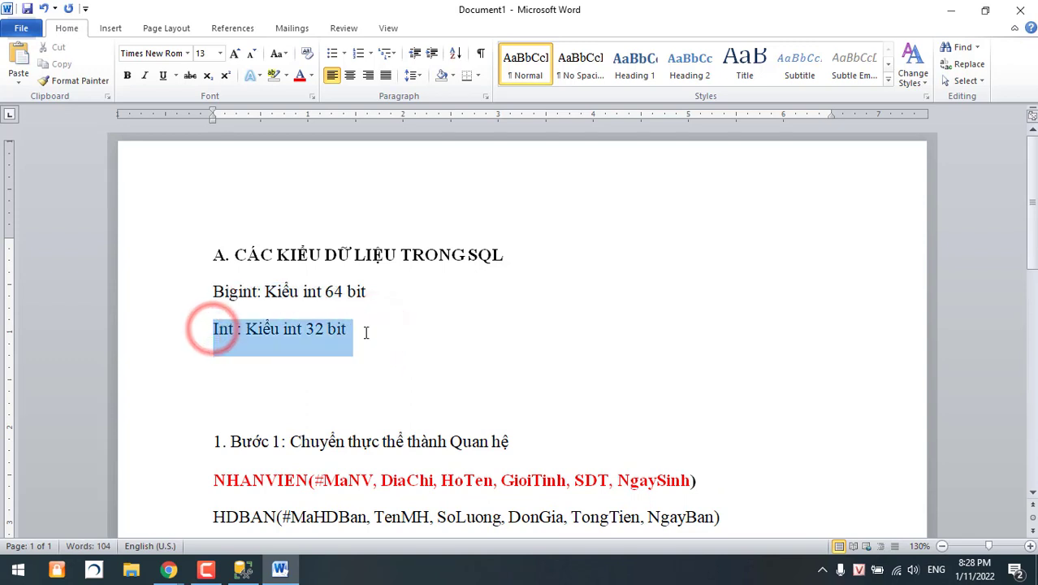
pyautogui.moveTo(212, 291); pyautogui.dragTo(370, 292)
pyautogui.click(234, 329)
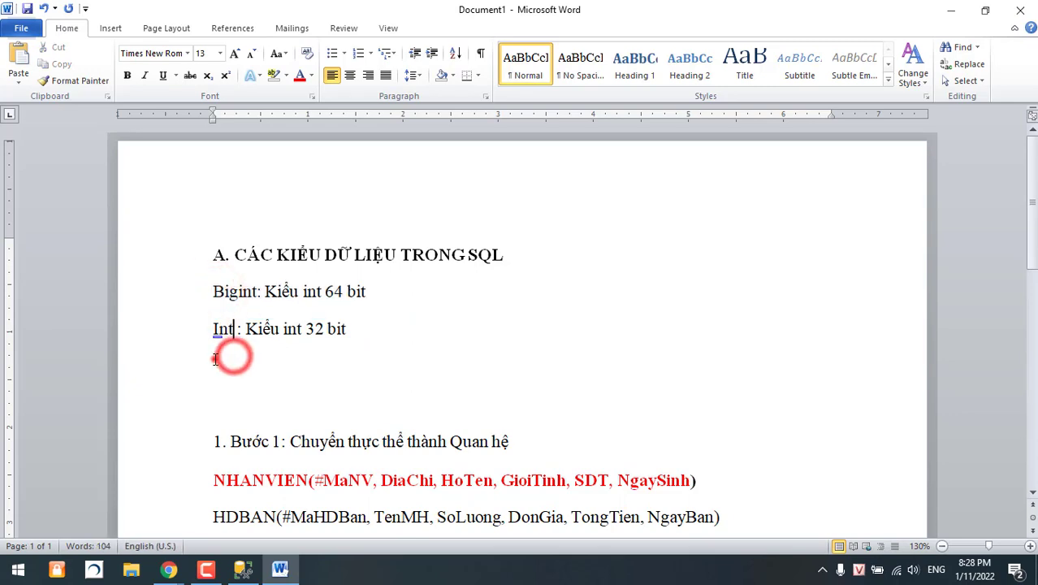
pyautogui.click(377, 331)
pyautogui.click(245, 355)
# Switch MaNV's data type to bit in the table designer
pyautogui.click(281, 569)
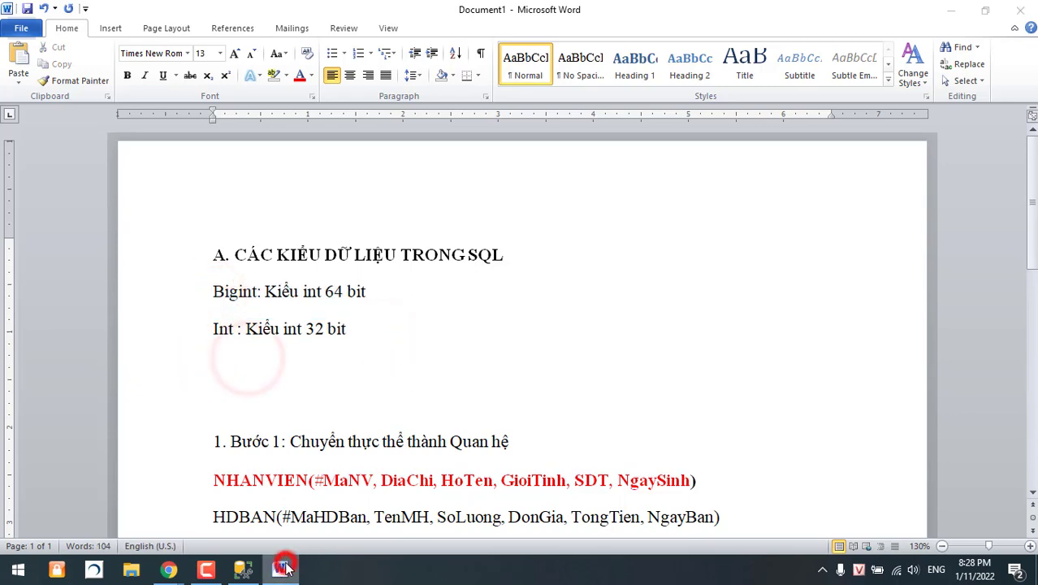
pyautogui.click(206, 568)
pyautogui.click(205, 569)
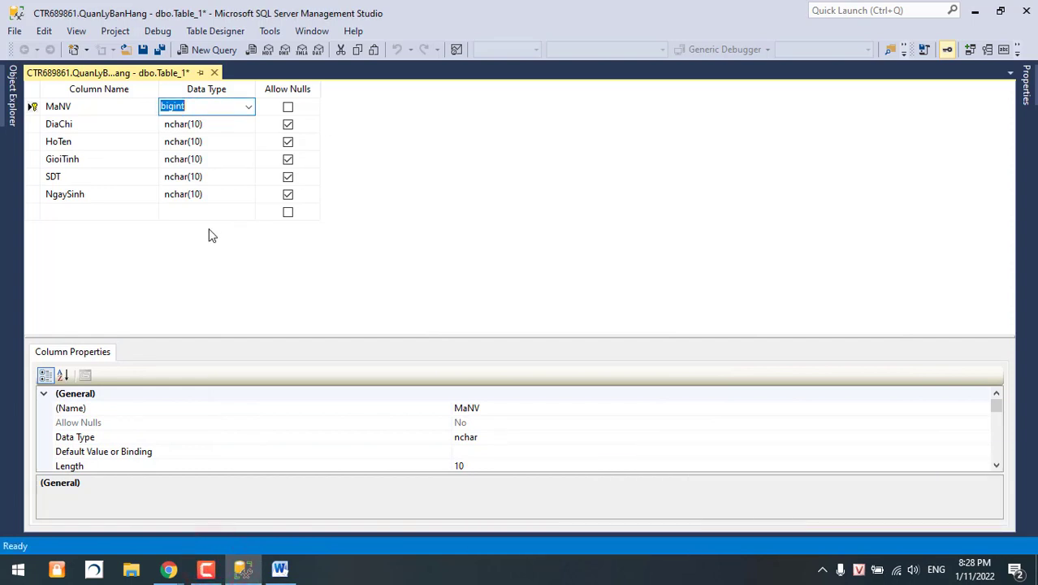
pyautogui.click(248, 106)
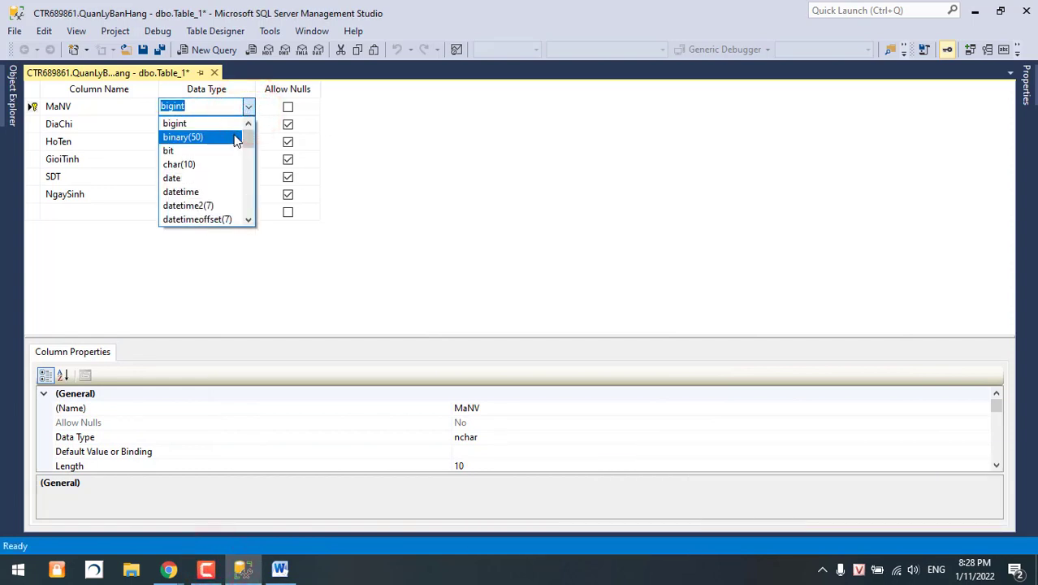
pyautogui.click(194, 154)
pyautogui.click(280, 569)
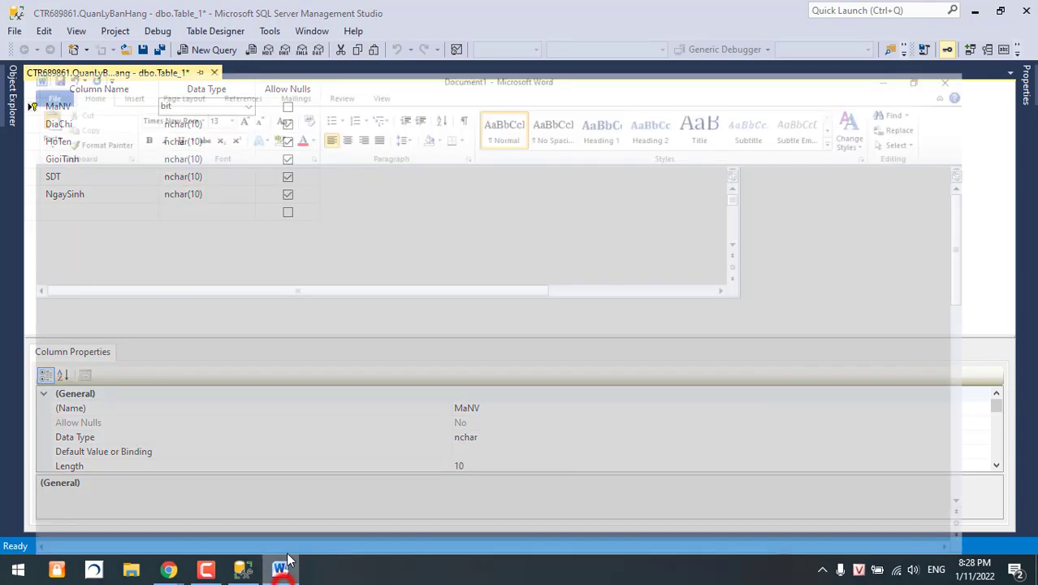
# Type the note 'Bit: bool (true, false) -> 1, 0' under the Int line
pyautogui.write('bit')
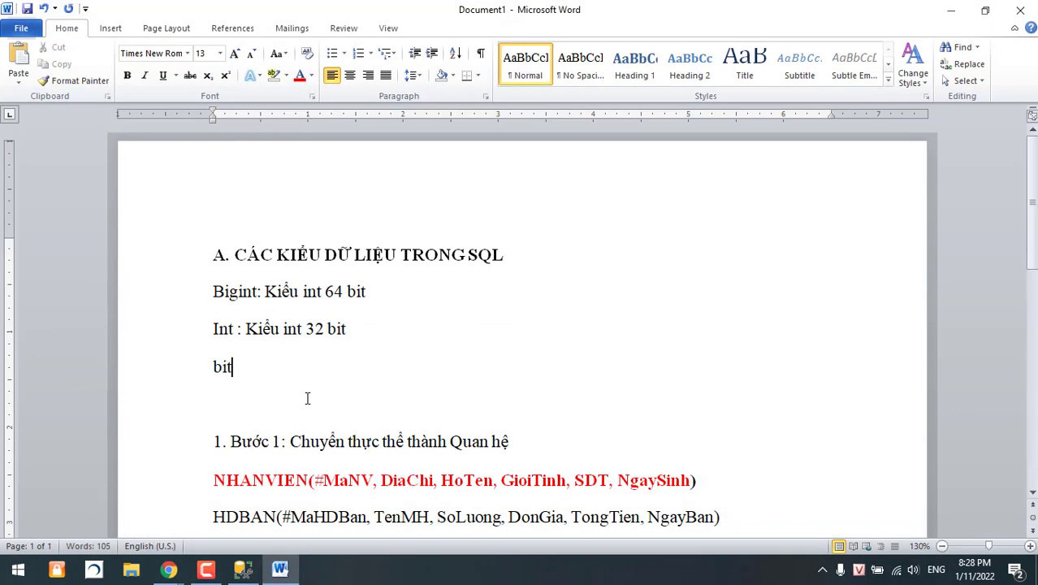
pyautogui.write(': ')
pyautogui.write('bô')
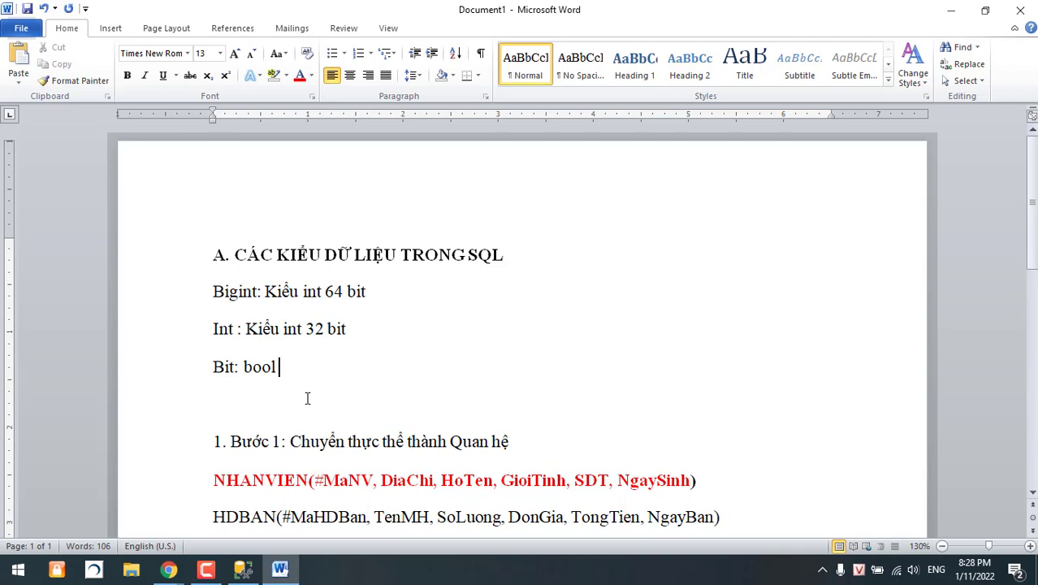
pyautogui.write('(true, fo')
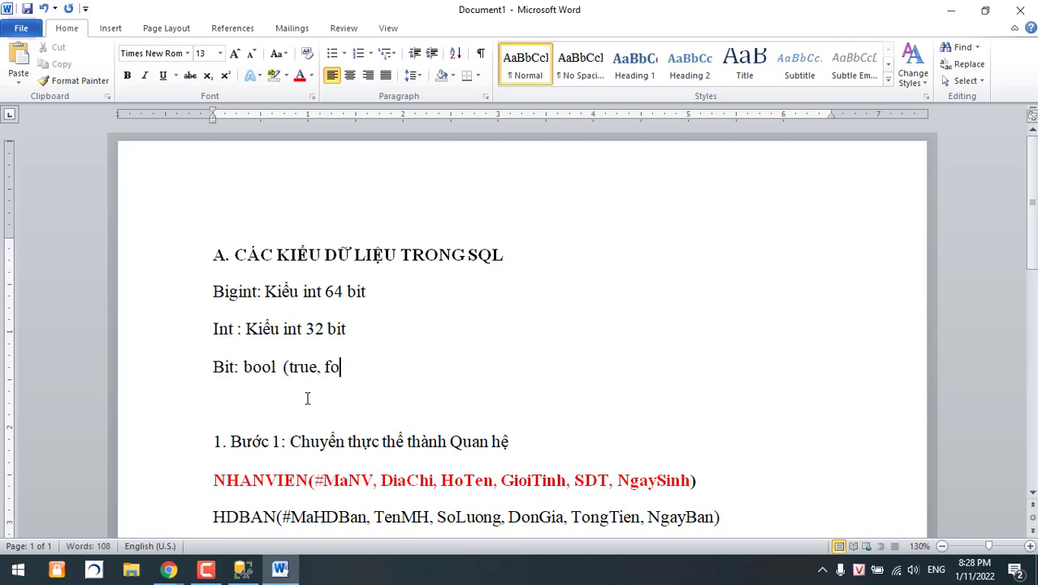
pyautogui.press('BackSpace')
pyautogui.write('alse) -')
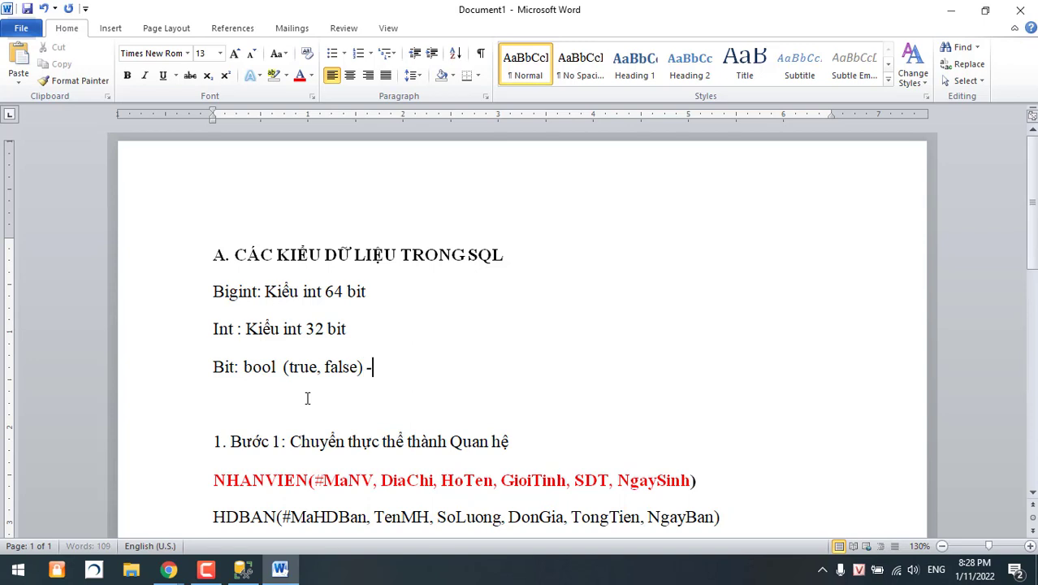
pyautogui.write('> 1, 0')
pyautogui.press('Return')
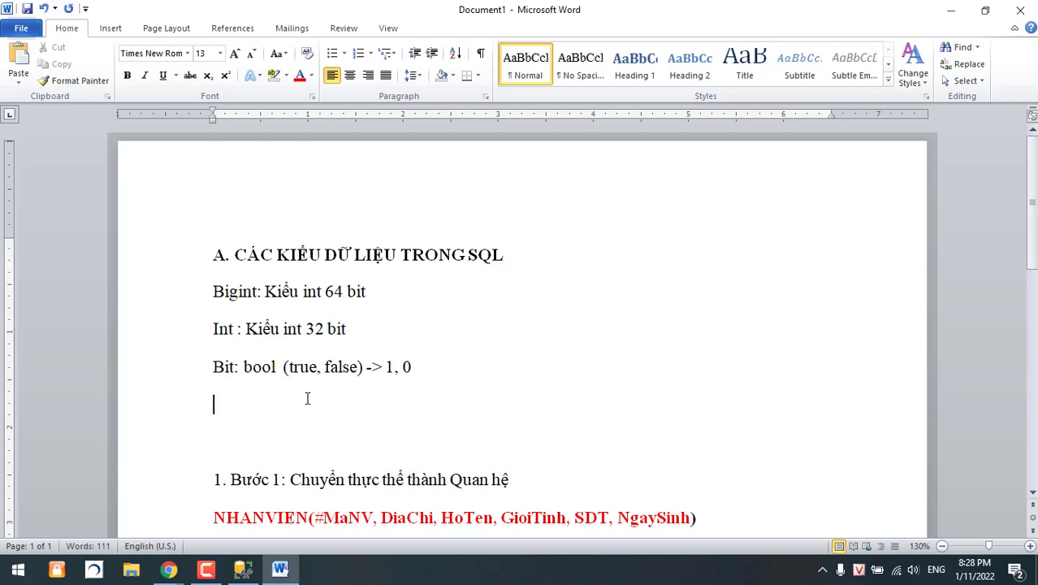
pyautogui.moveTo(289, 367); pyautogui.dragTo(347, 375)
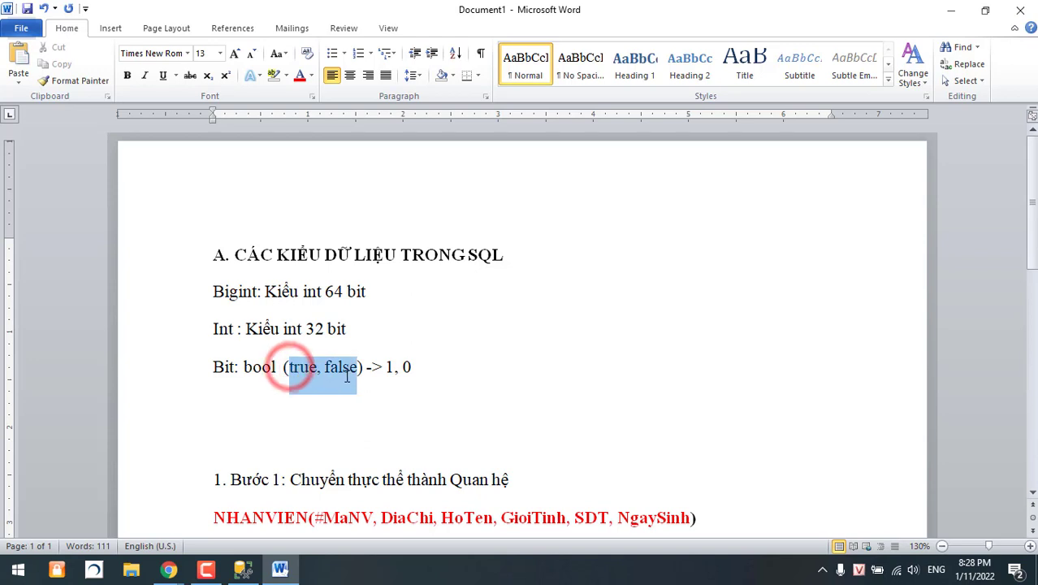
pyautogui.click(227, 413)
# Set MaNV to char(10) and paste 'char(10)' as a new line in the notes
pyautogui.click(280, 568)
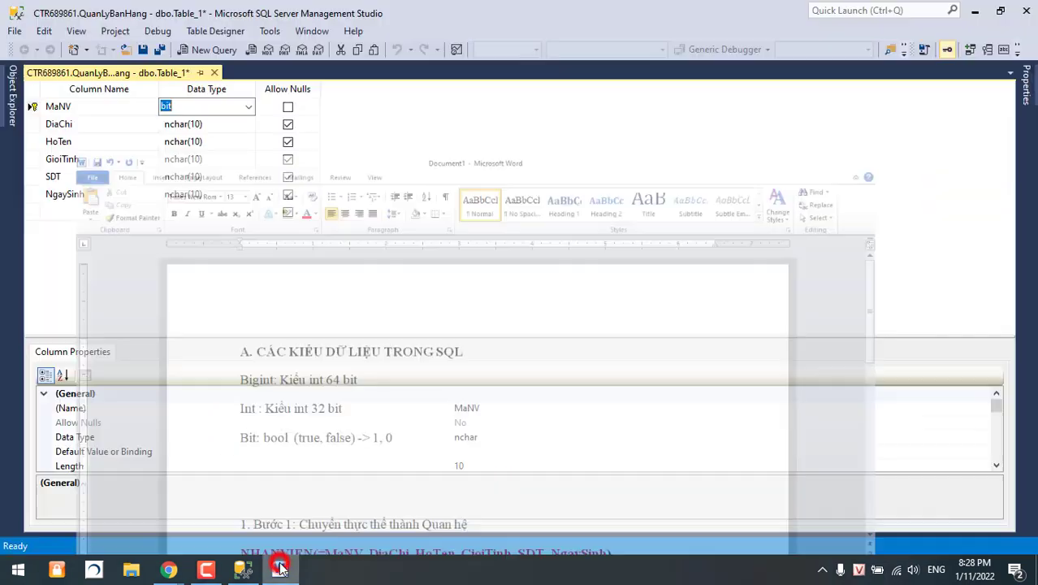
pyautogui.click(248, 106)
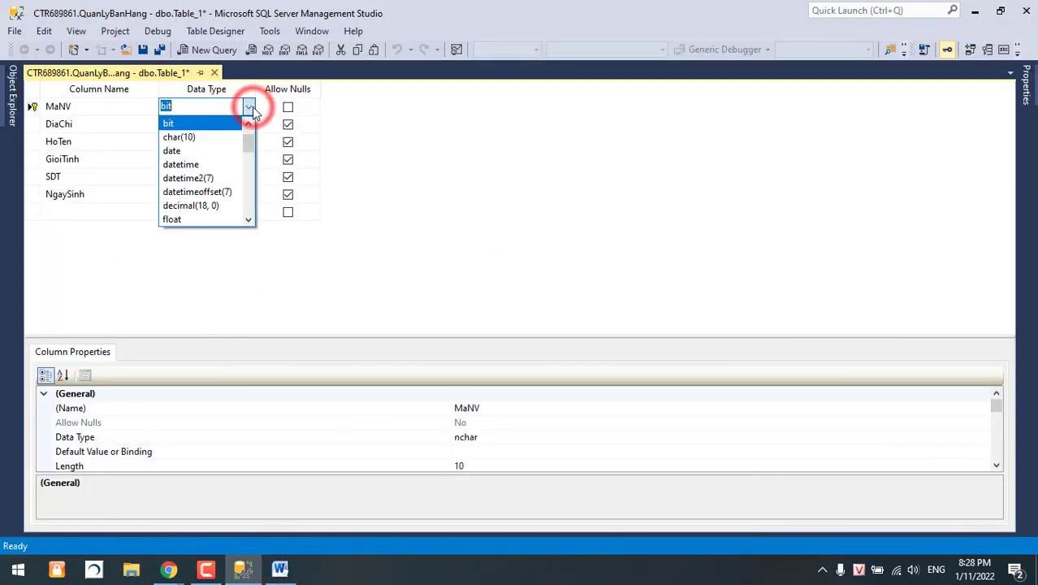
pyautogui.click(192, 138)
pyautogui.hotkey('ctrl', 'c')
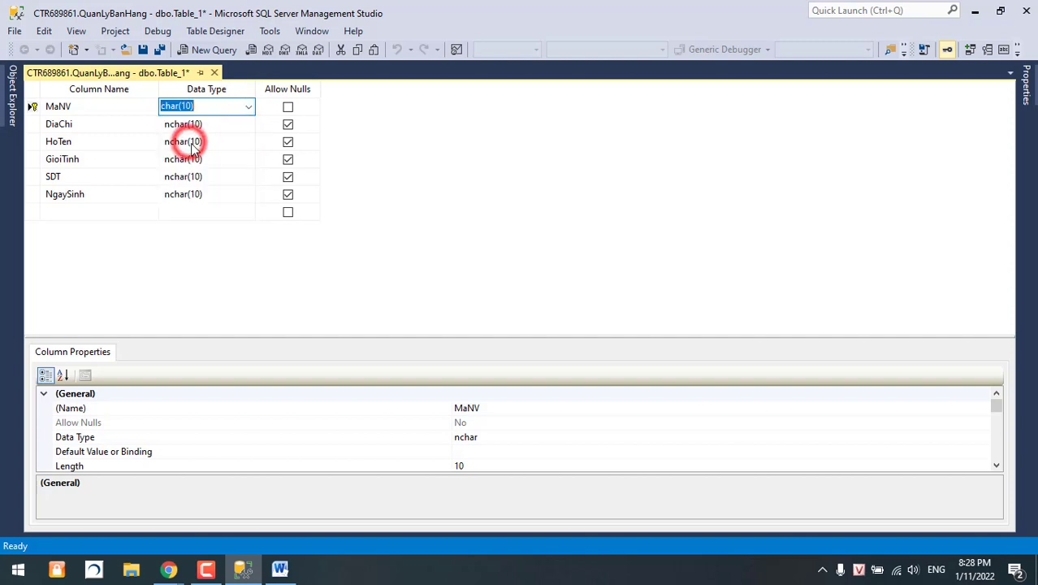
pyautogui.click(191, 106)
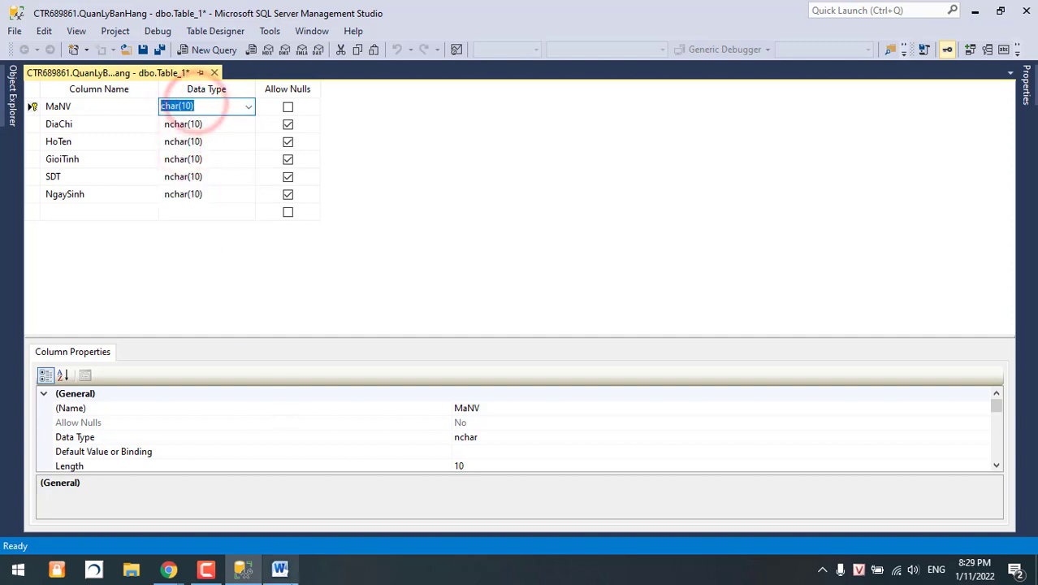
pyautogui.hotkey('alt', 'Tab')
pyautogui.hotkey('ctrl', 'v')
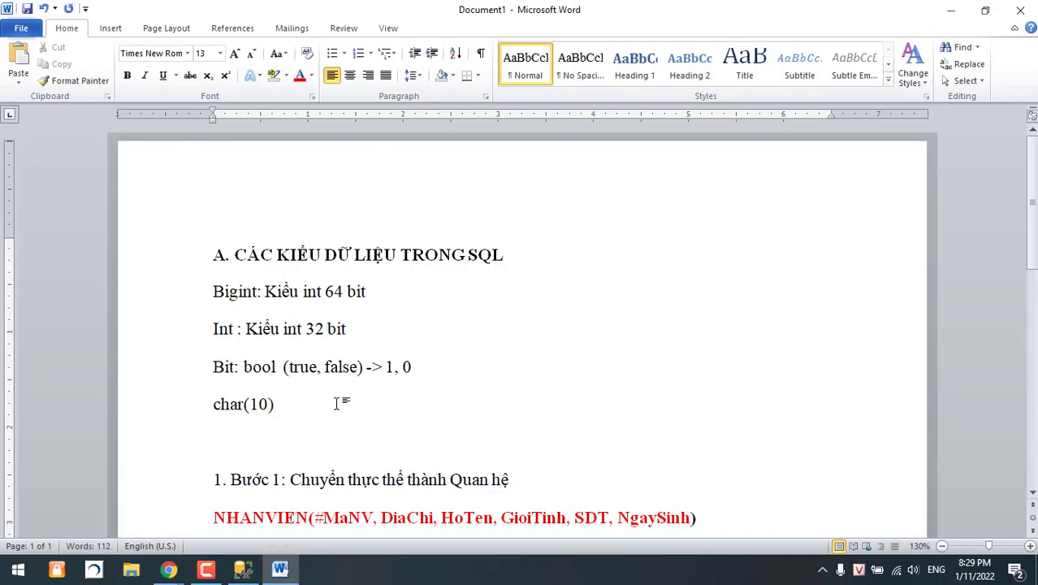
# Describe char(10) as 'Kiểu ký tự với kích thước cố định' in the notes
pyautogui.write(': Kiểu ky')
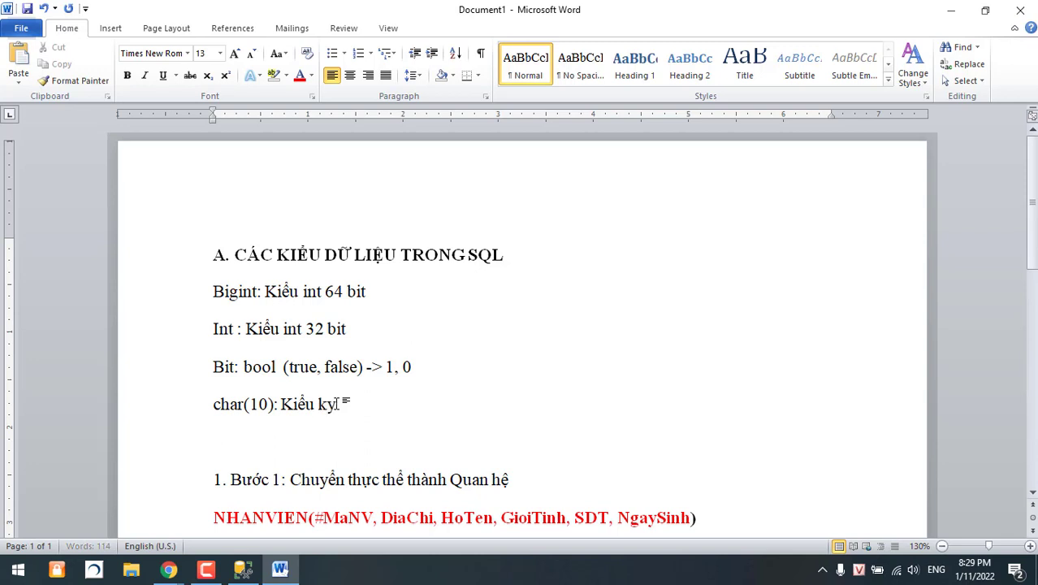
pyautogui.write(' tự')
pyautogui.write(' vo')
pyautogui.write(' so')
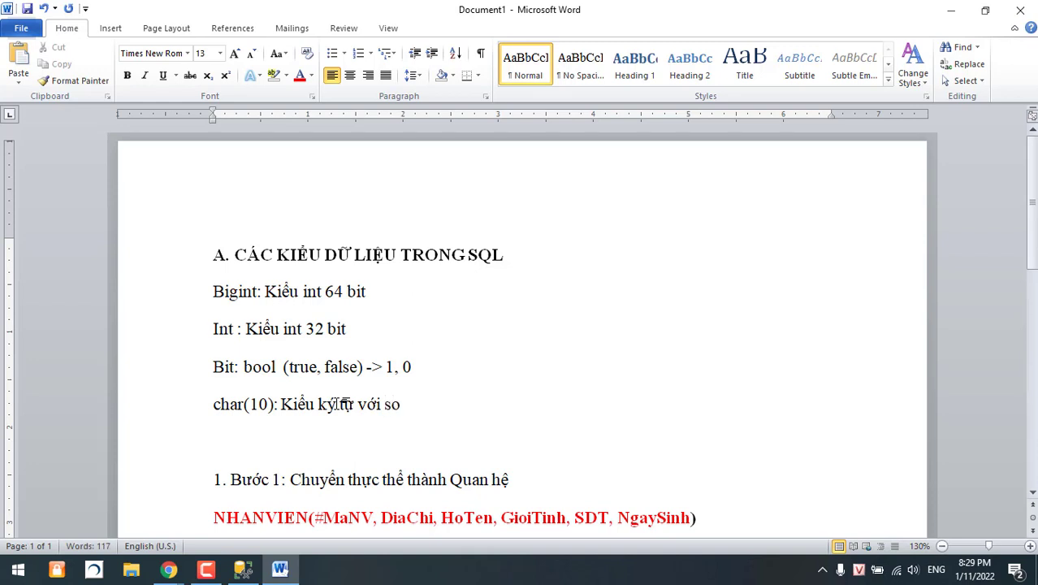
pyautogui.write('lượng')
pyautogui.press('BackSpace')
pyautogui.write('kic')
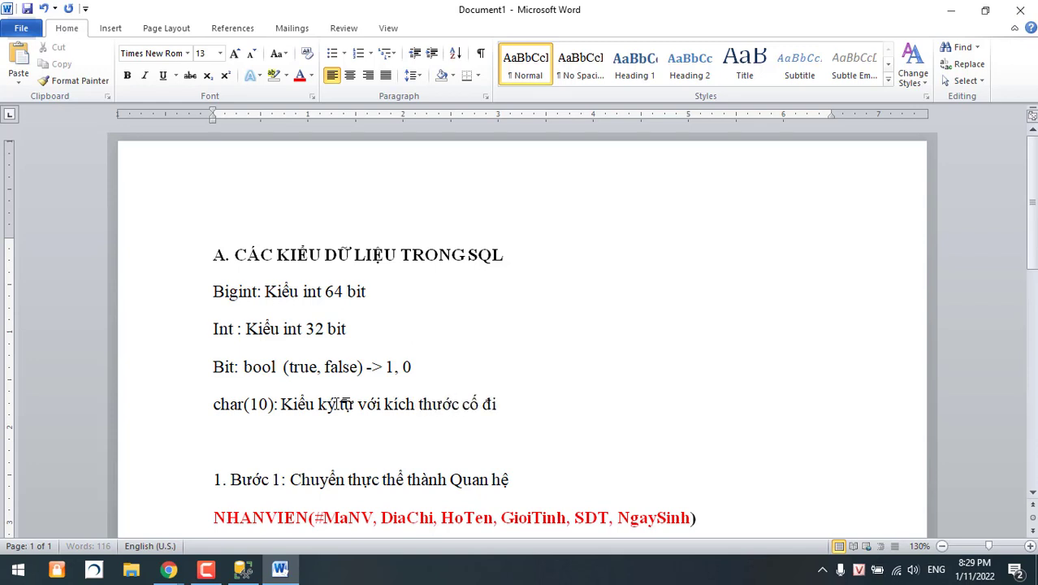
pyautogui.write('nhj')
pyautogui.press('Return')
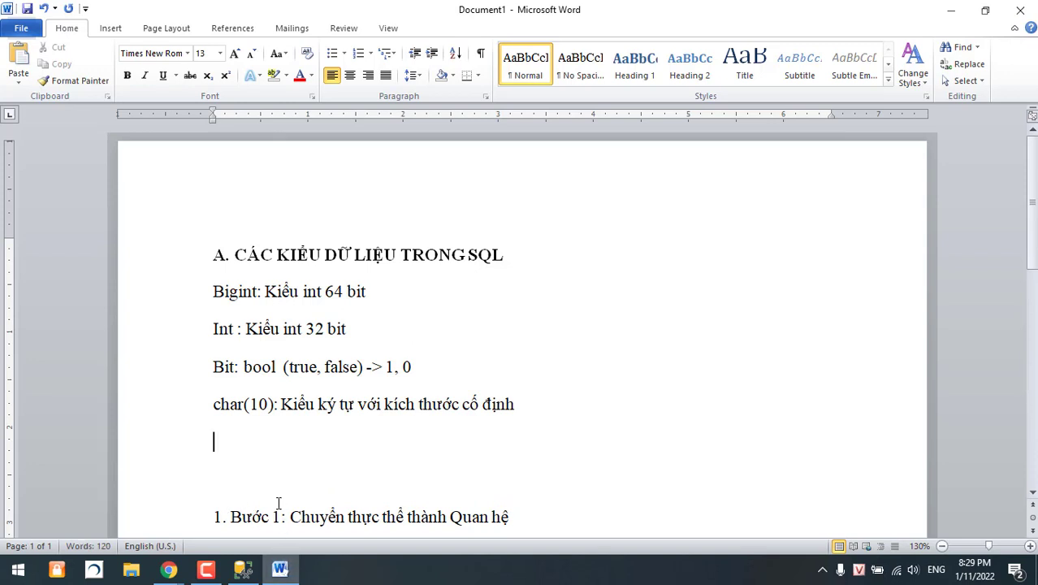
pyautogui.moveTo(217, 404); pyautogui.dragTo(266, 422)
pyautogui.click(264, 424)
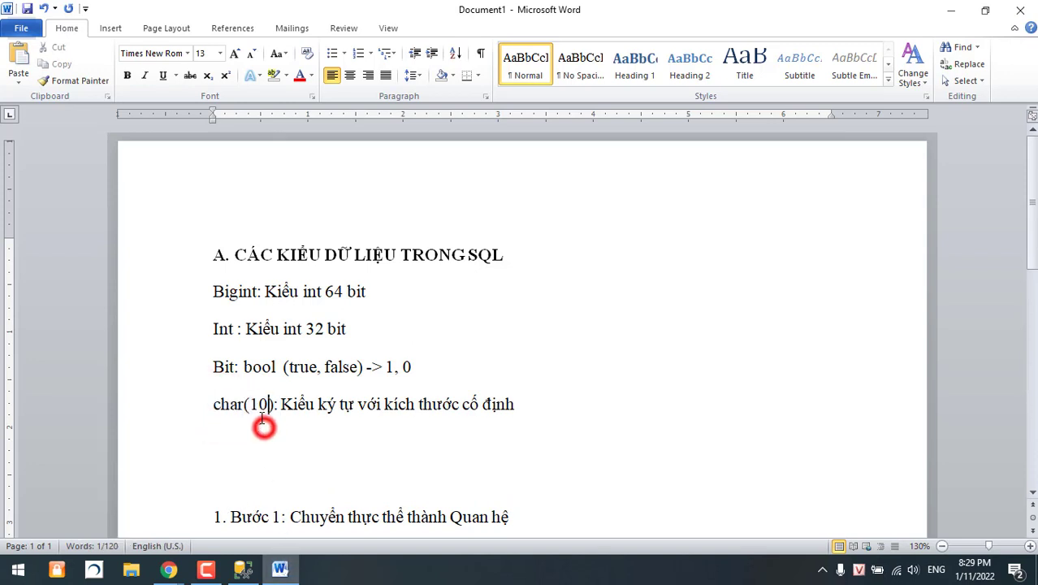
# Set MaNV's data type to date in the table designer
pyautogui.click(279, 569)
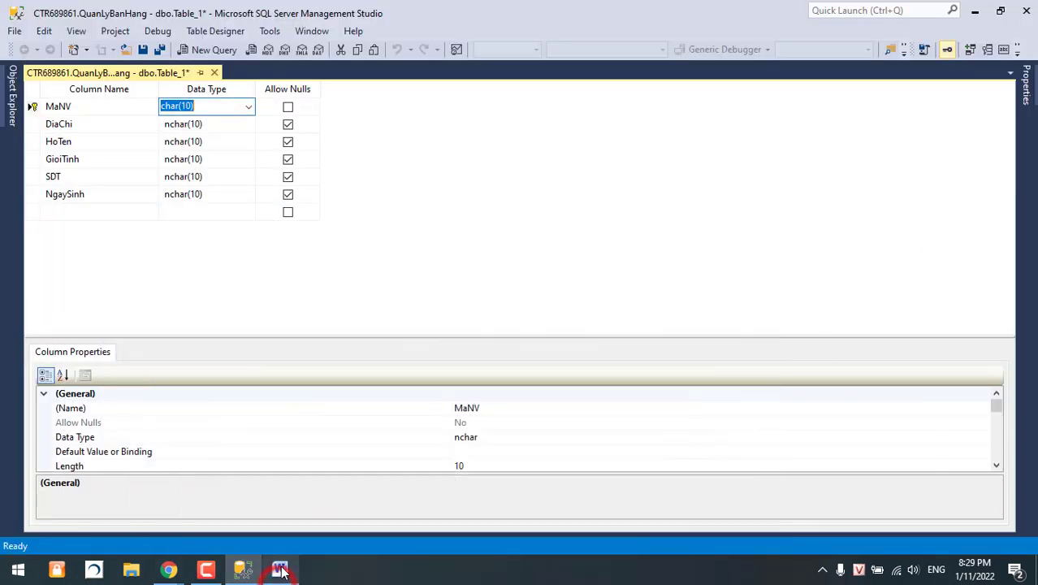
pyautogui.click(249, 107)
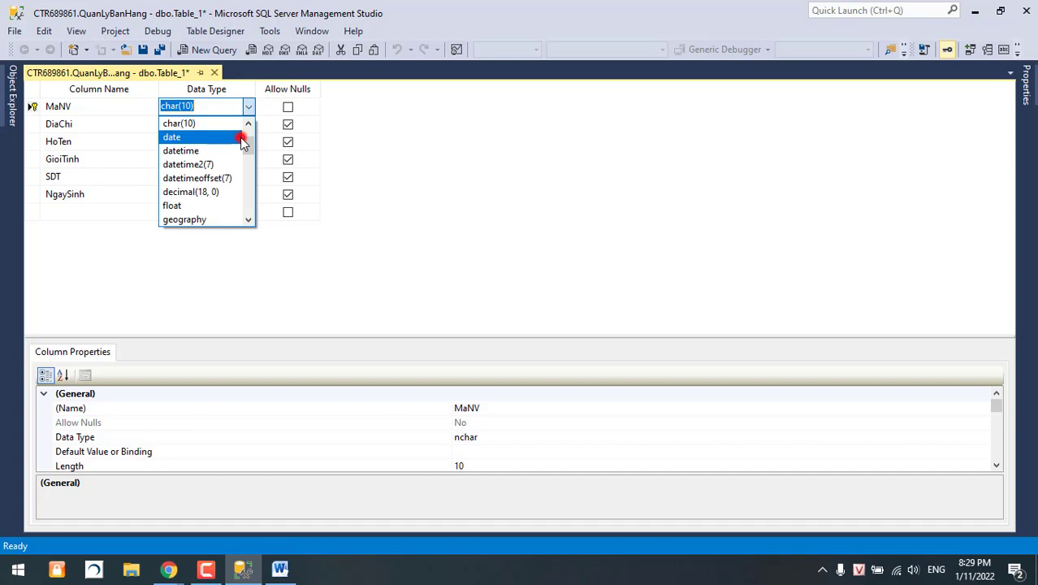
pyautogui.click(242, 140)
# In Word, add notes defining date as 'Ngày tháng năm' and Datetime as 'Ngày tháng năm và thời gian'
pyautogui.click(279, 569)
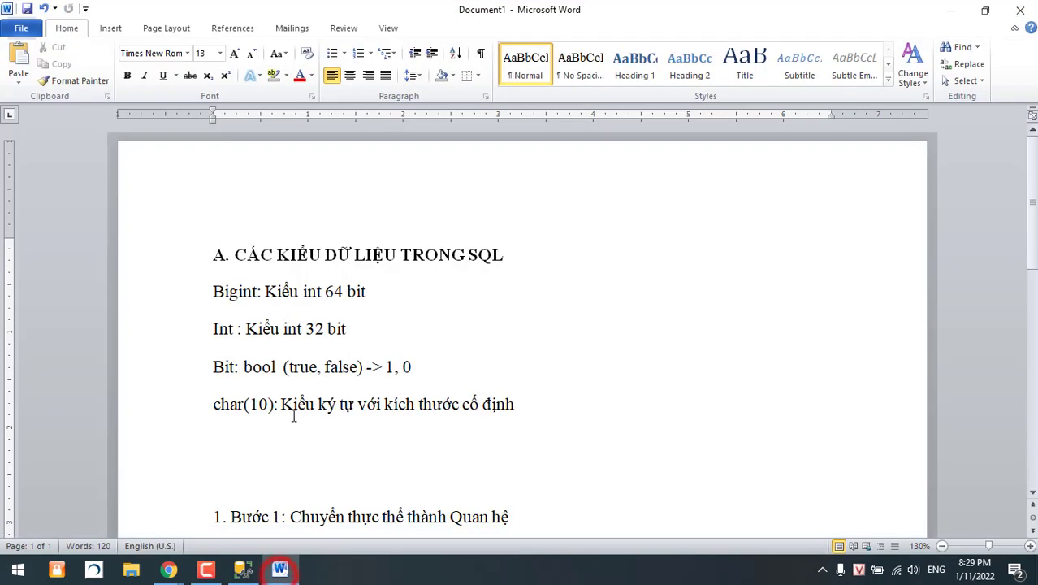
pyautogui.click(263, 433)
pyautogui.write('date: Ngày tháng n')
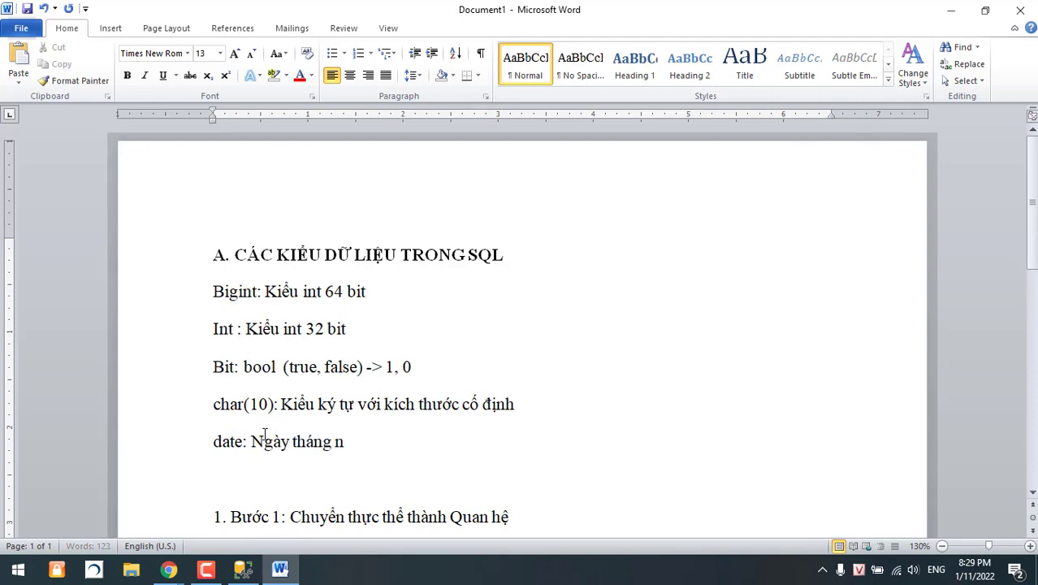
pyautogui.write('ăm')
pyautogui.press('Return')
pyautogui.write('Date')
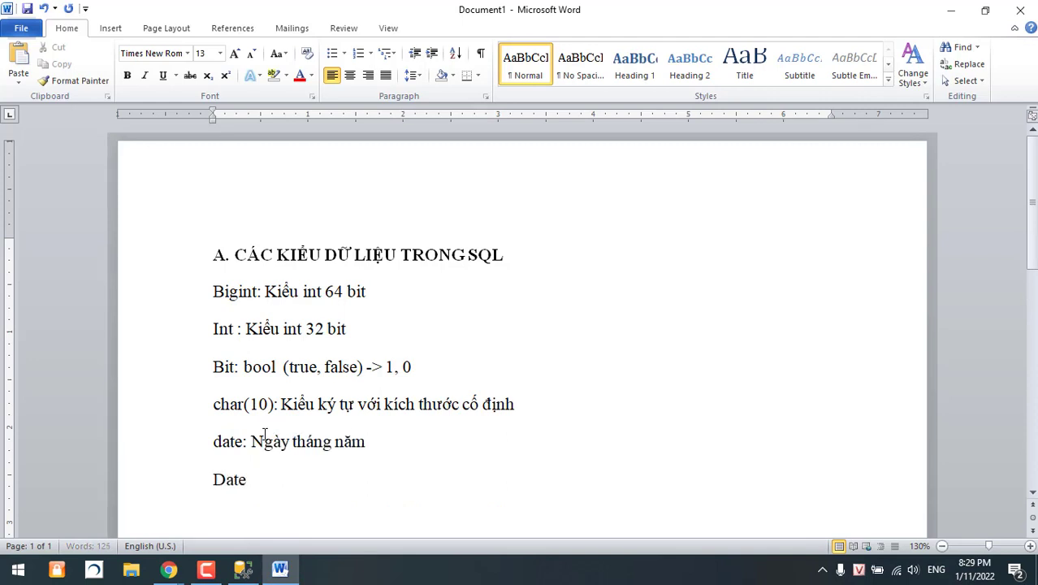
pyautogui.write('time: Ngay tháng')
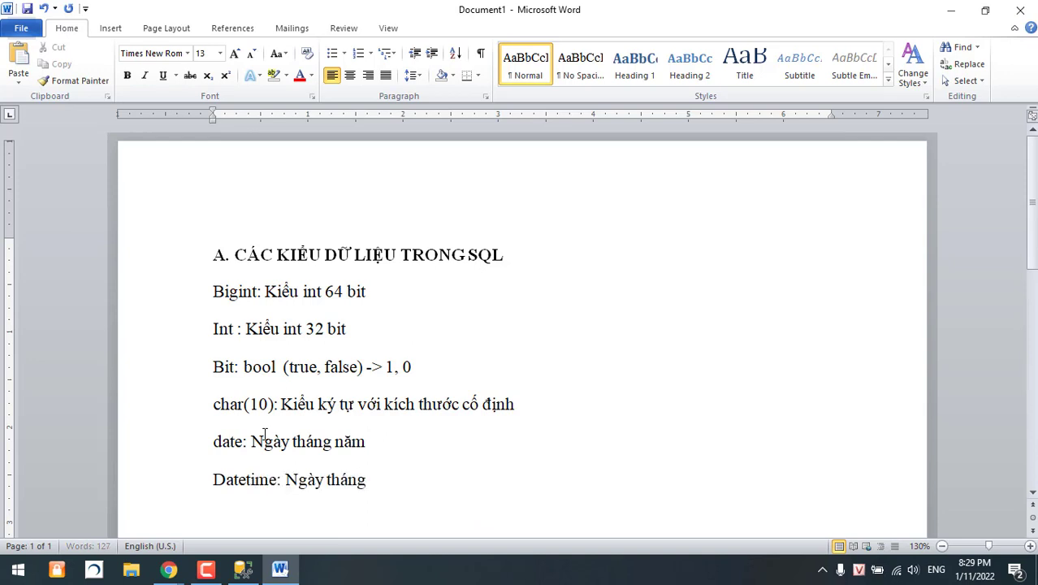
pyautogui.write(' nam')
pyautogui.write(' và thời gian')
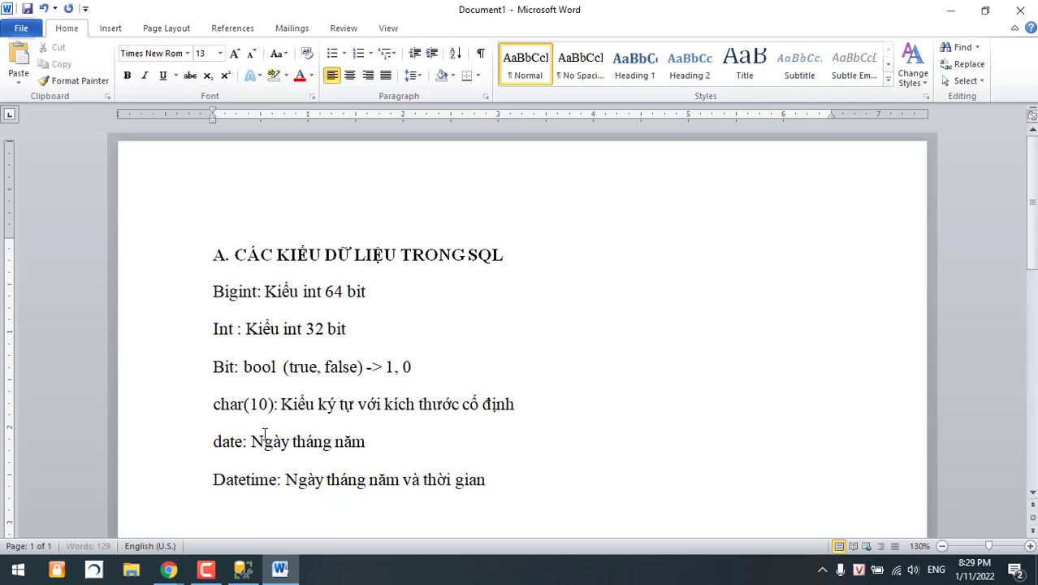
pyautogui.press('Return')
# Return to the SSMS table designer and show the data type list for MaNV
pyautogui.scroll(-3, 264, 431)
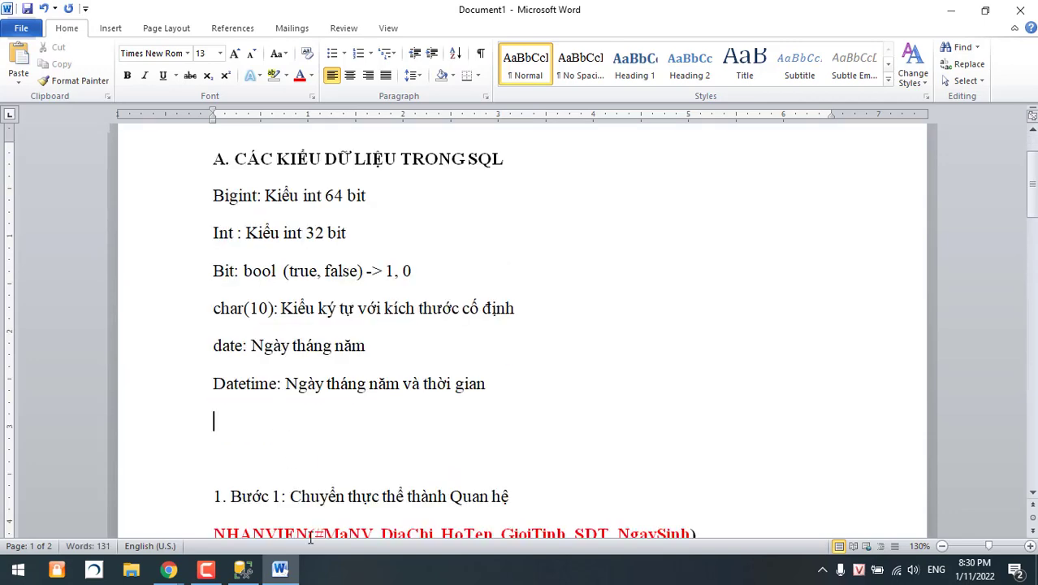
pyautogui.click(296, 571)
pyautogui.click(248, 106)
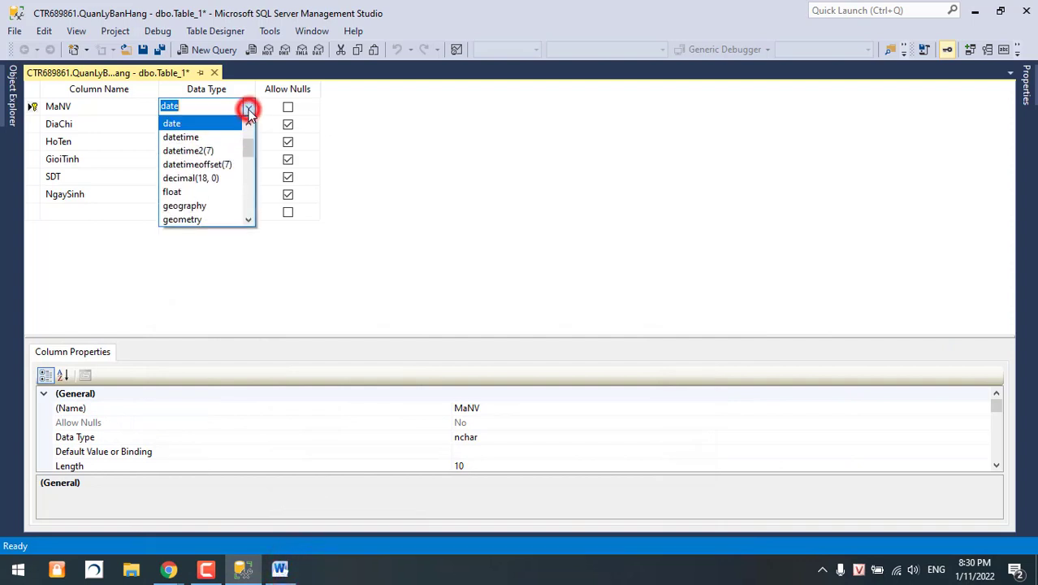
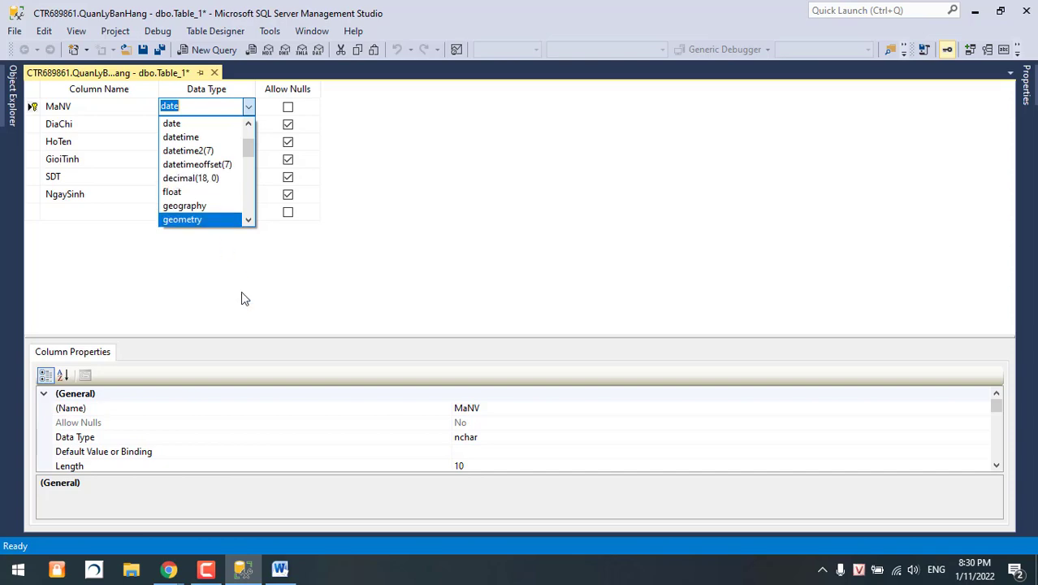
# Bring the Word document of SQL data-type notes to the front, leaving SSMS
pyautogui.click(280, 569)
# Type the Decimal note: a real number with set size and digits after the comma (4,2)
pyautogui.write('De')
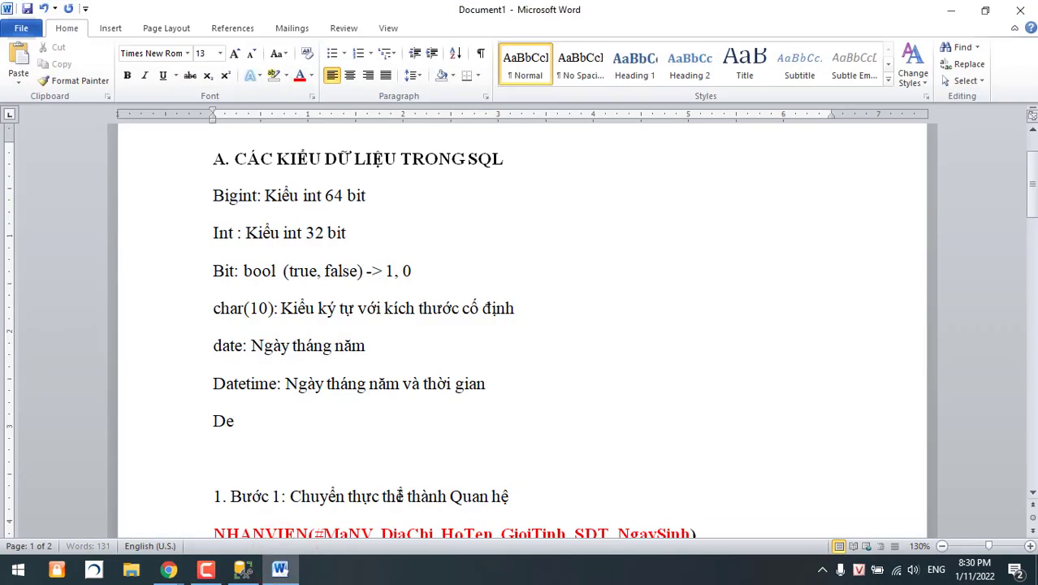
pyautogui.write('cimal:')
pyautogui.write(' Kie')
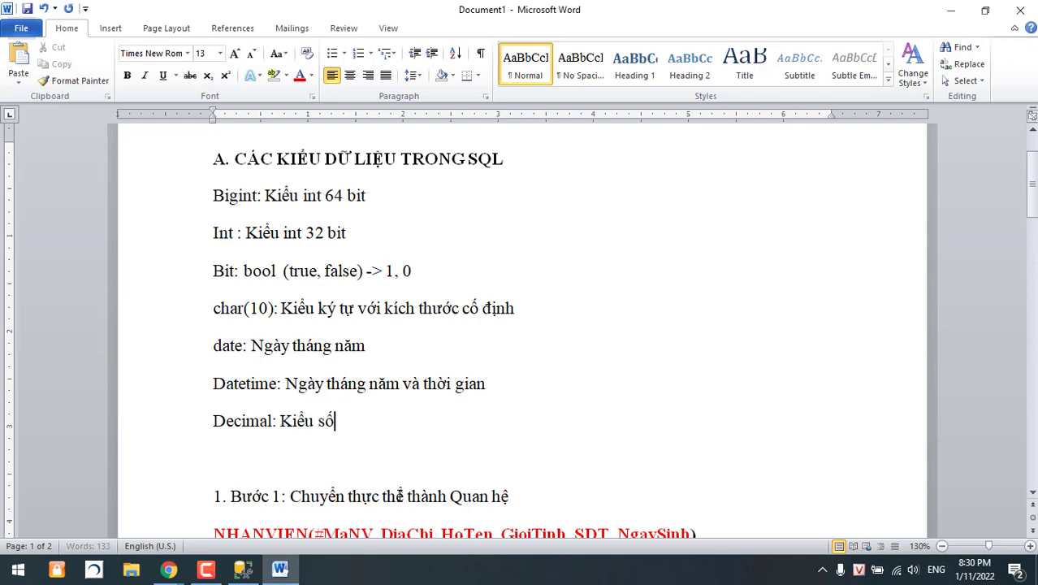
pyautogui.write('thực có')
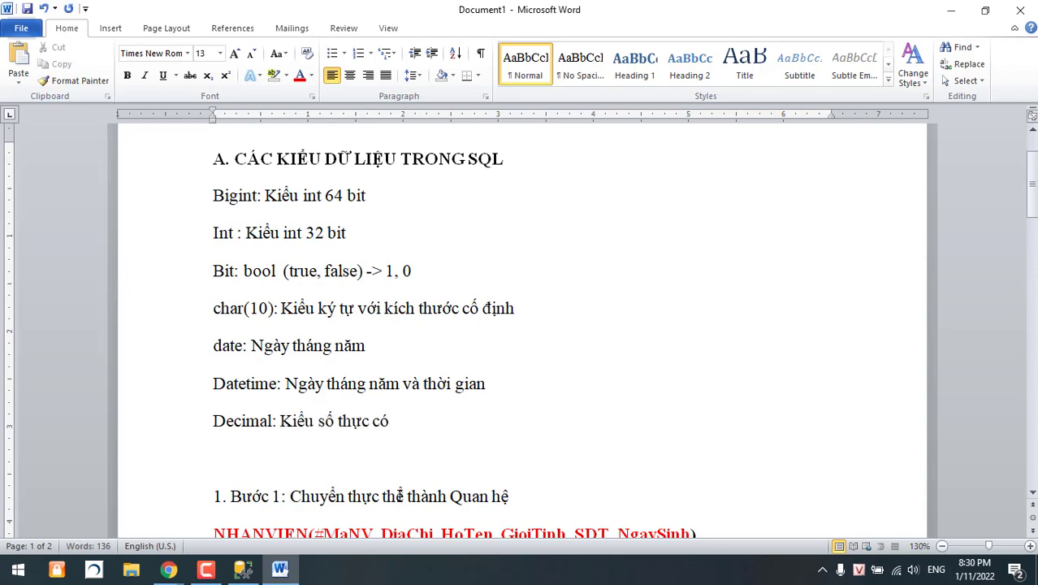
pyautogui.write(' quy trinh')
pyautogui.press('BackSpace')
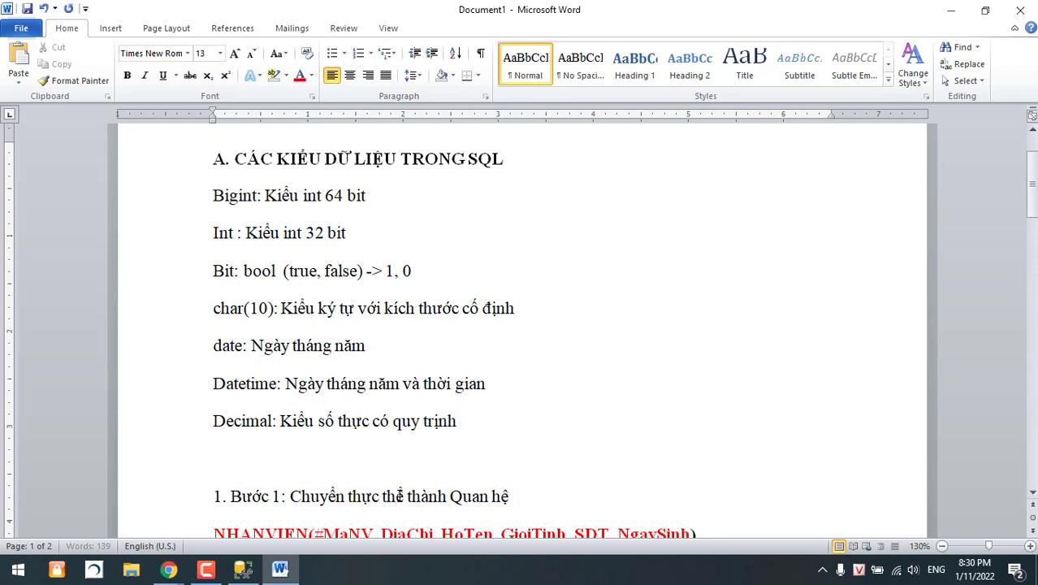
pyautogui.press('BackSpace')
pyautogui.write('đi')
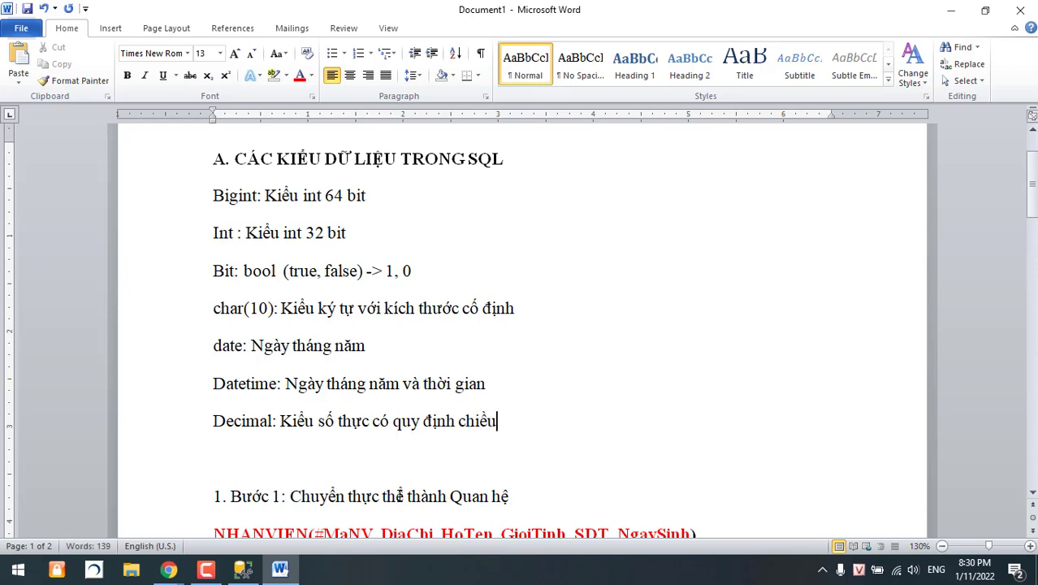
pyautogui.press('BackSpace')
pyautogui.press('BackSpace')
pyautogui.write('kich thuocws vaf')
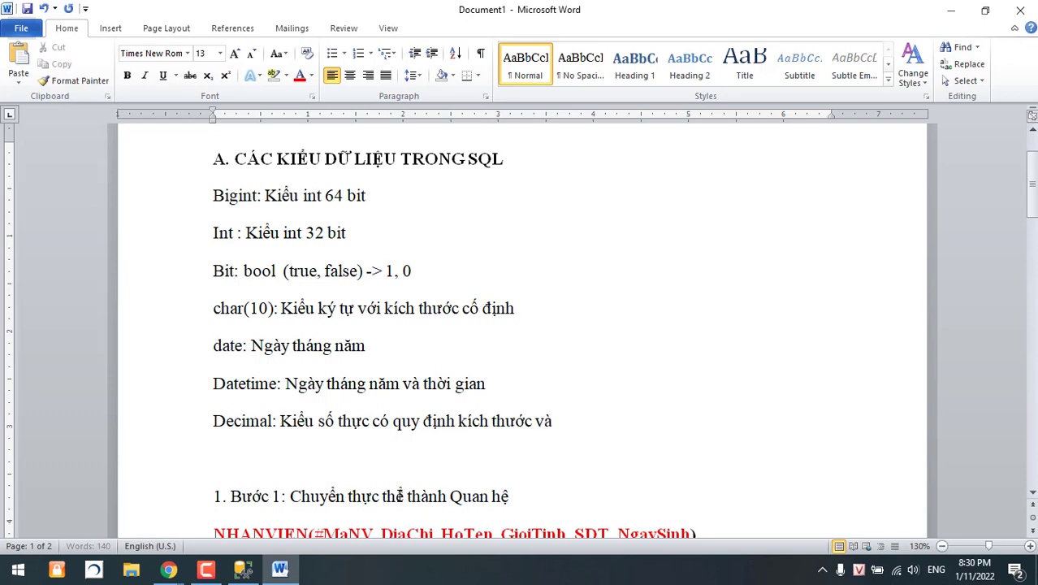
pyautogui.write(' soos chuwx soos sau')
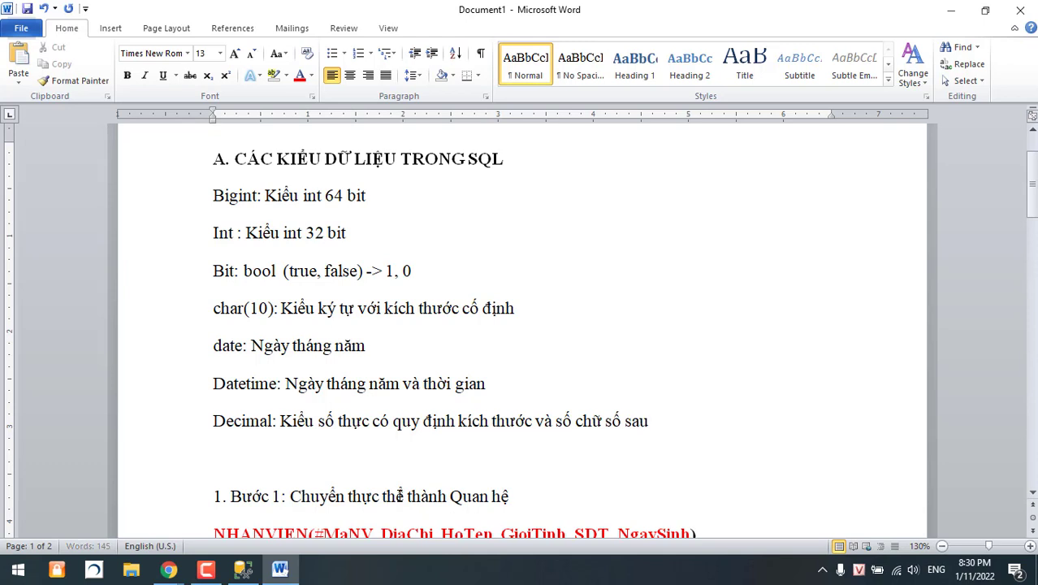
pyautogui.write(' dau , : 2,')
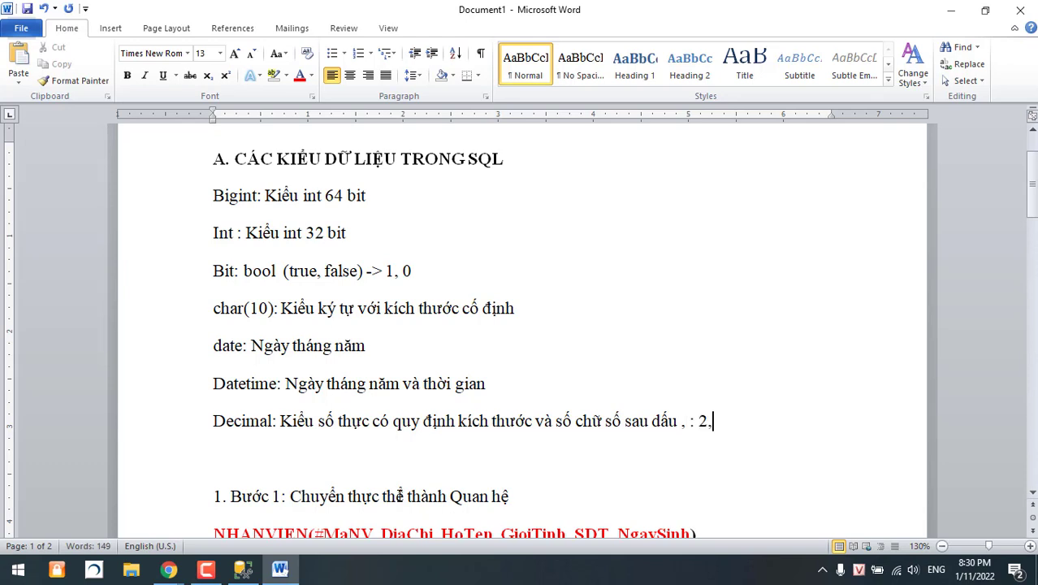
pyautogui.press('BackSpace')
pyautogui.write('4,2')
# Turn it into the example line 'VD: Decimal (4,2) => 23,15' on its own line
pyautogui.doubleClick(239, 422)
pyautogui.hotkey('ctrl', 'c')
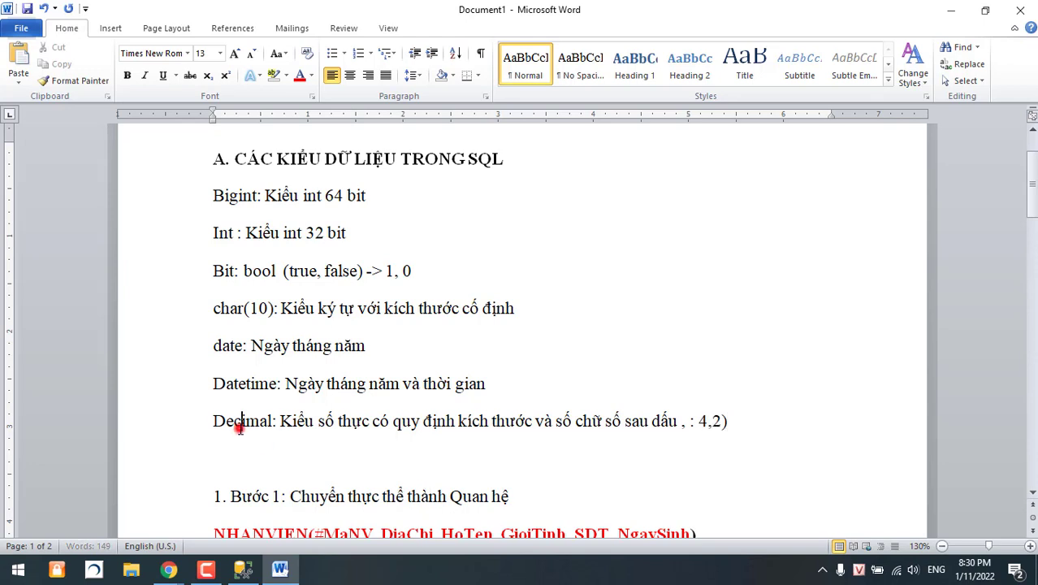
pyautogui.doubleClick(701, 421)
pyautogui.hotkey('ctrl', 'v')
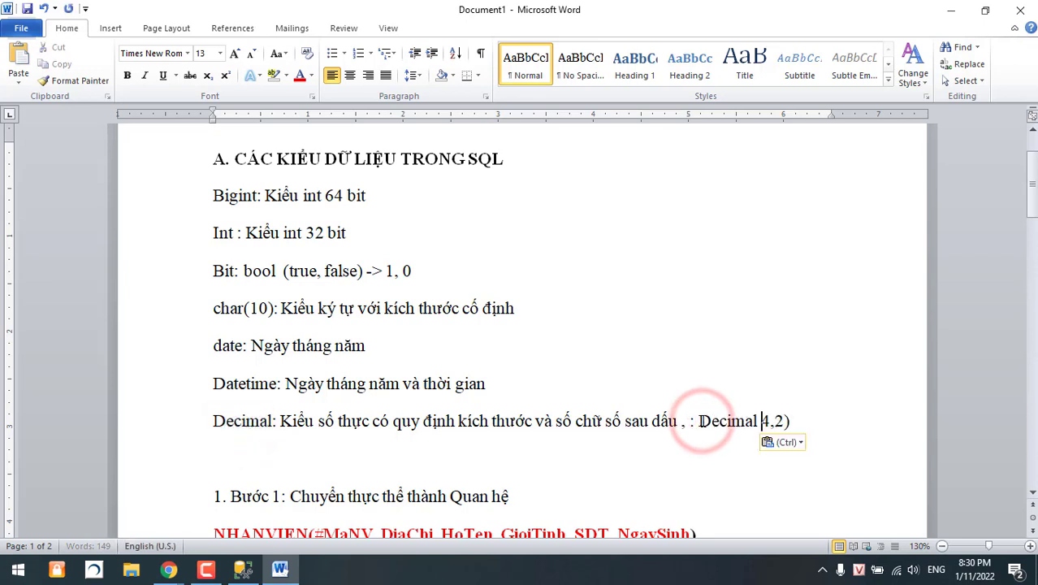
pyautogui.write('(')
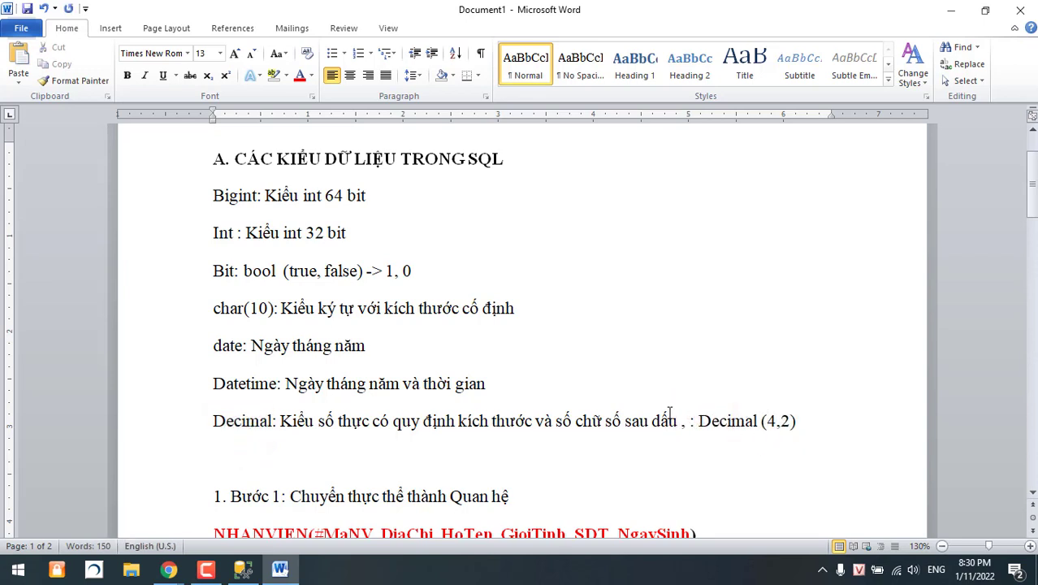
pyautogui.click(693, 421)
pyautogui.press('BackSpace')
pyautogui.press('Return')
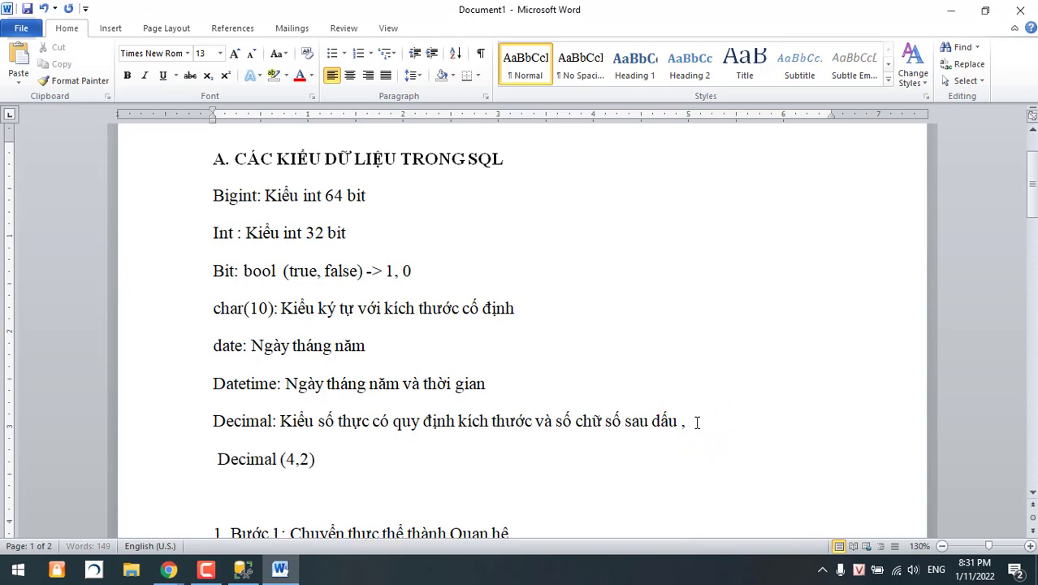
pyautogui.write('VD:')
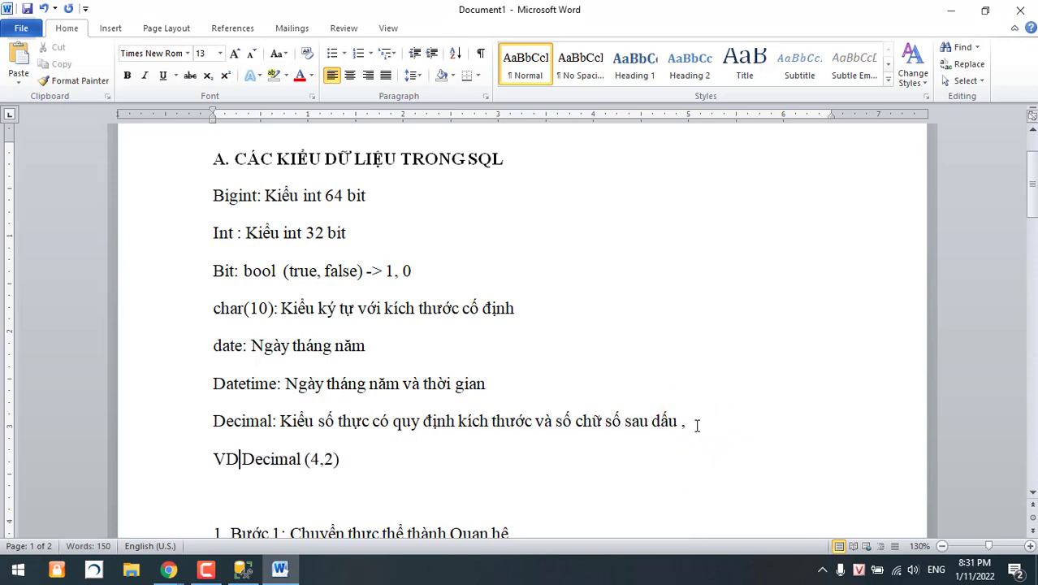
pyautogui.click(475, 458)
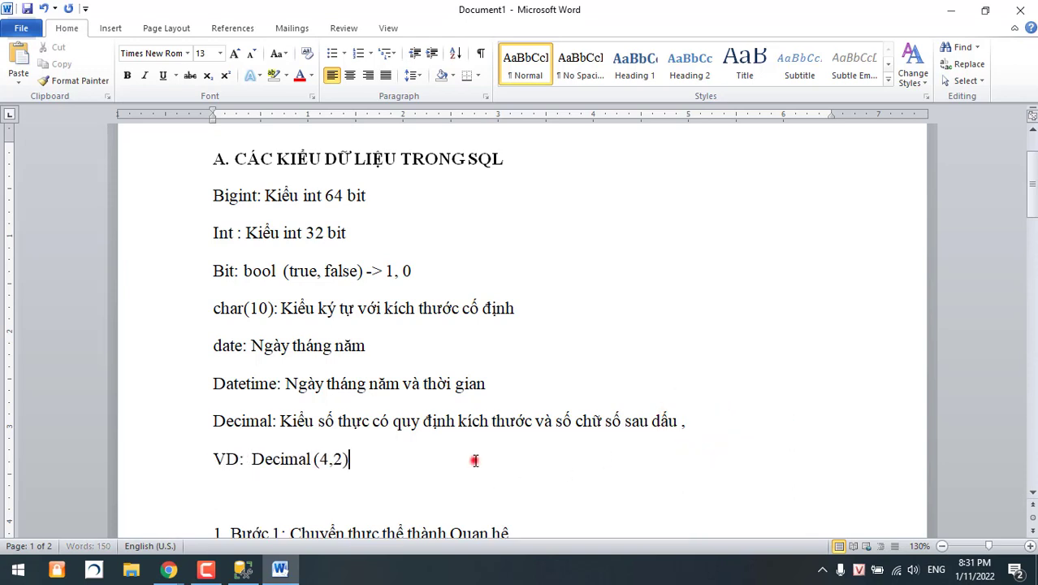
pyautogui.write('=> 23,1')
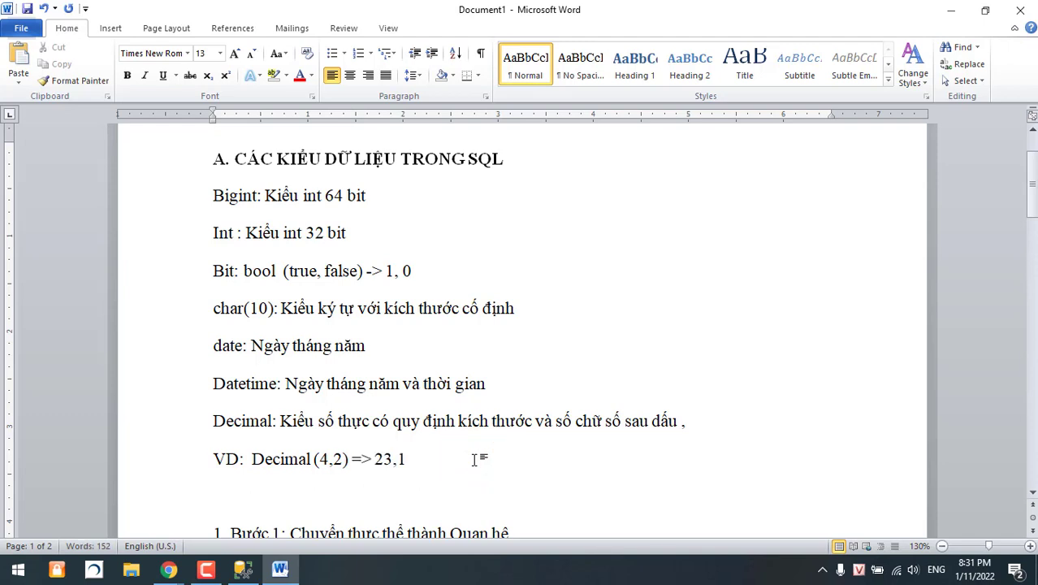
pyautogui.write('5')
pyautogui.press('Return')
# Switch back to the SQL Server table designer window
pyautogui.scroll(-1, 445, 489)
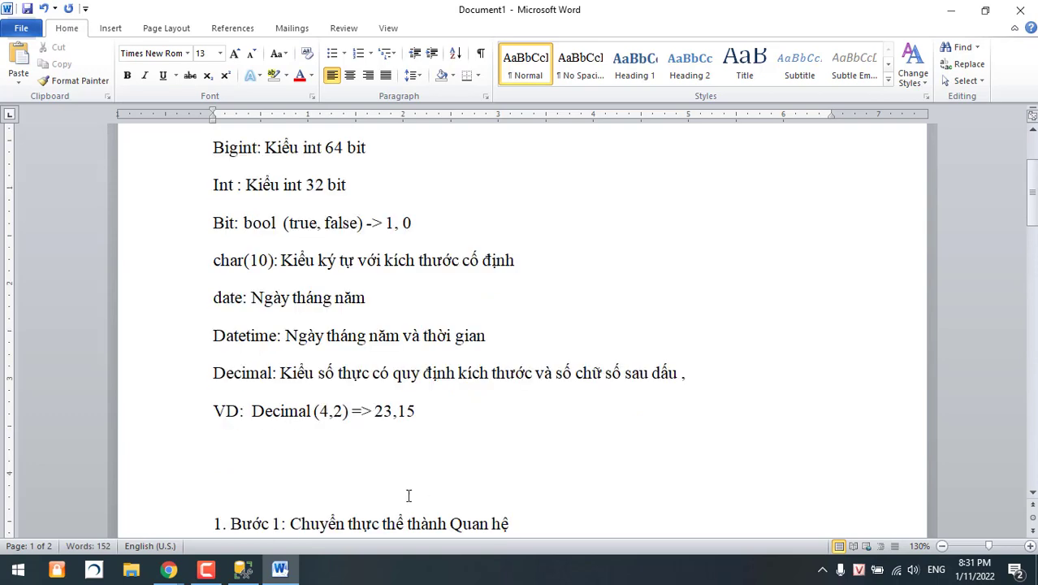
pyautogui.click(274, 572)
pyautogui.click(274, 573)
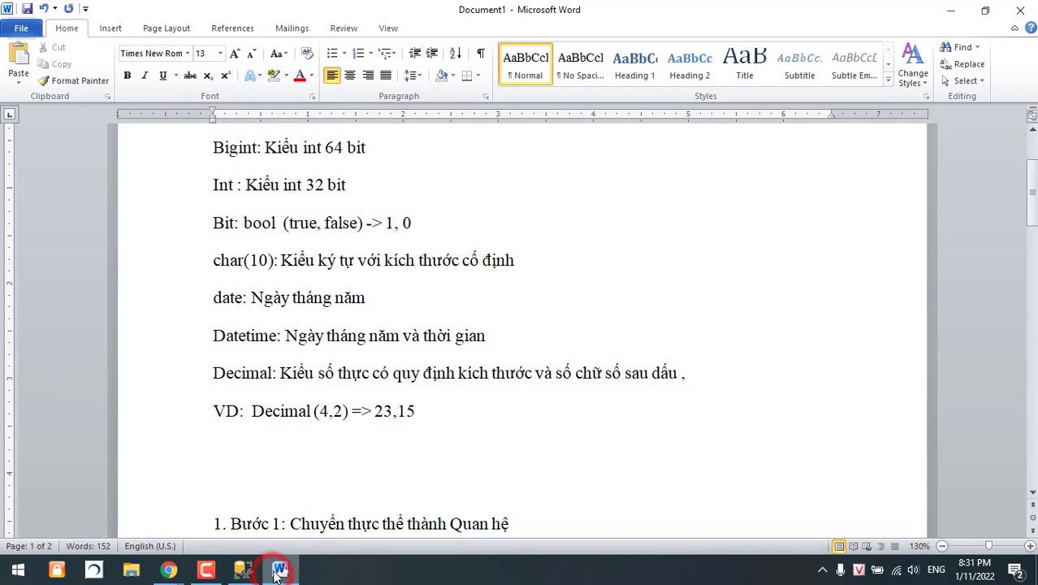
pyautogui.click(274, 573)
# Set the MaNV column's data type to float, then return to the Word notes
pyautogui.click(249, 107)
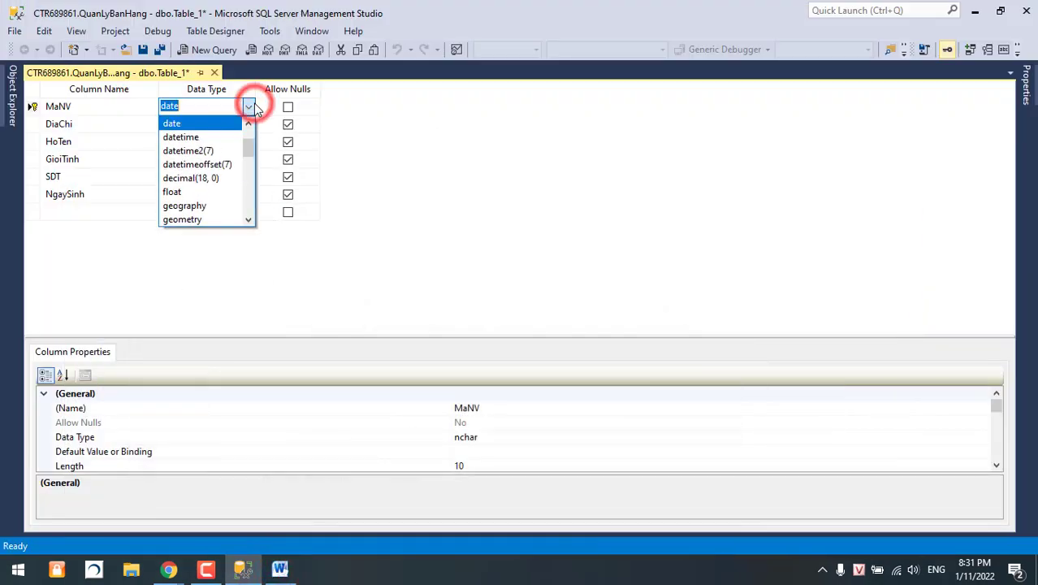
pyautogui.scroll(-2, 207, 187)
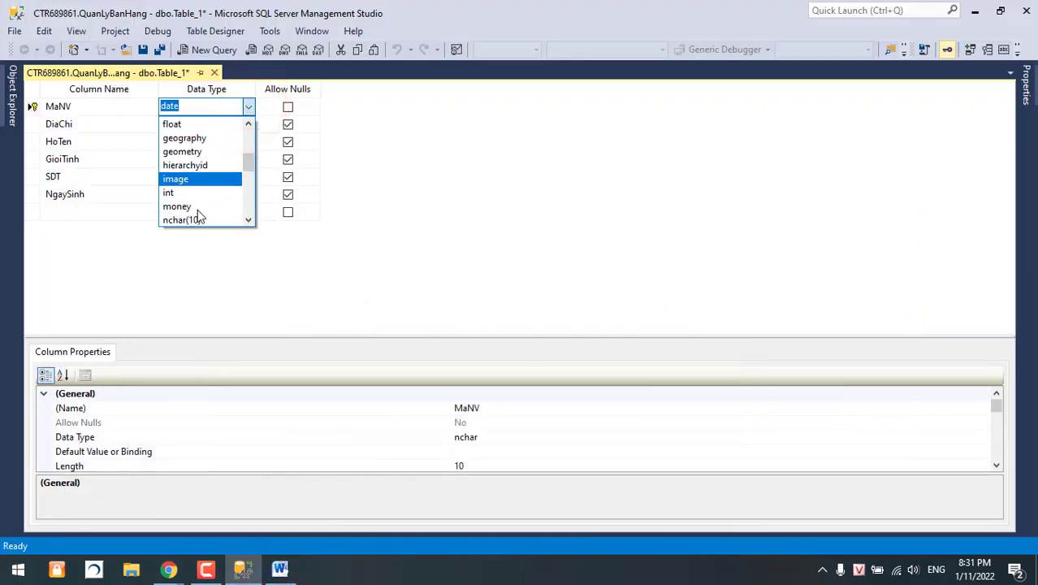
pyautogui.scroll(3, 216, 187)
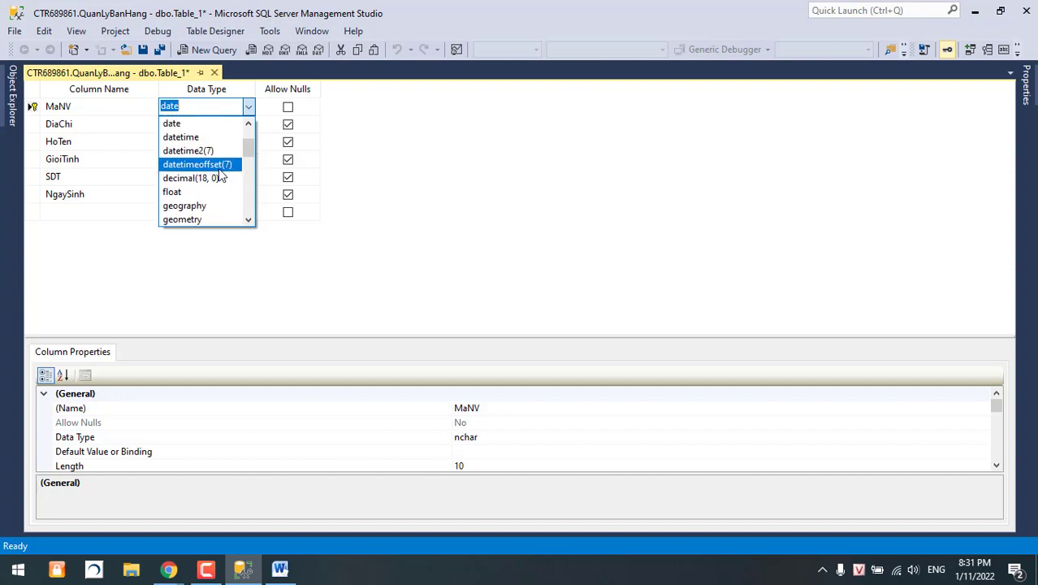
pyautogui.scroll(-1, 223, 178)
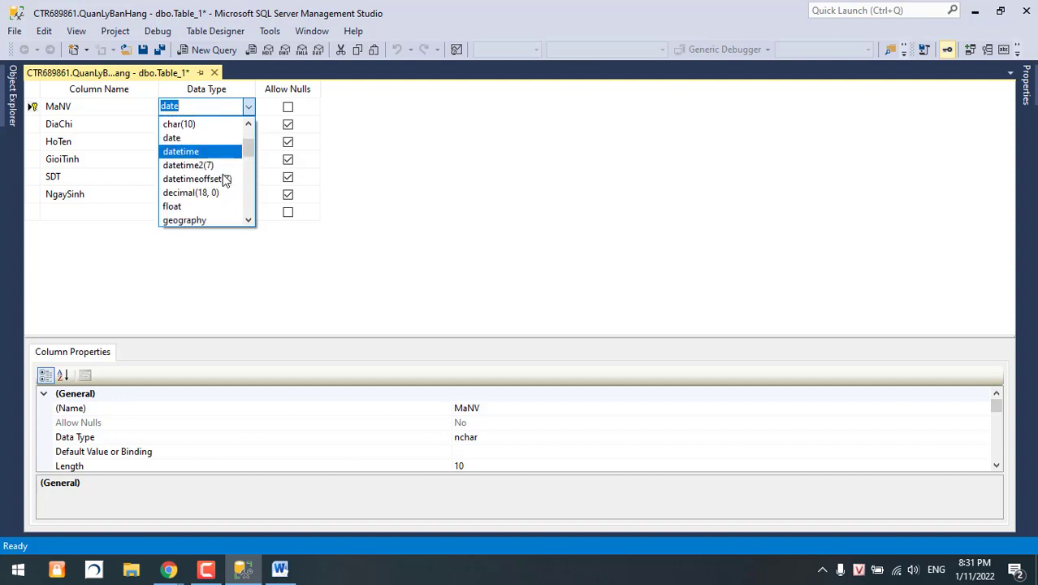
pyautogui.click(225, 194)
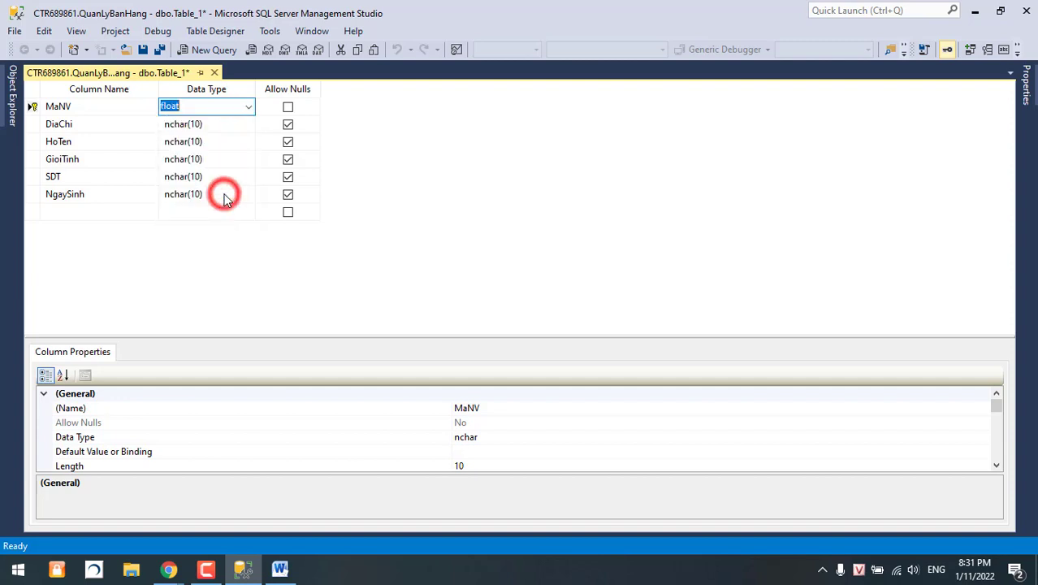
pyautogui.click(248, 108)
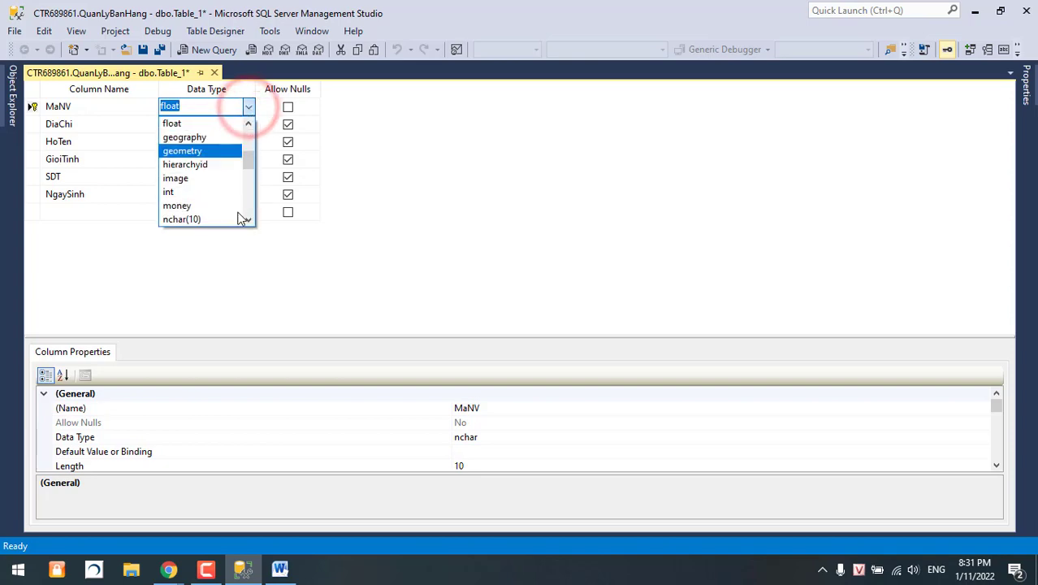
pyautogui.click(280, 568)
# Finish the 'Float: Số thực' entry and bold the type names Bigint, Int and Bit
pyautogui.write('float')
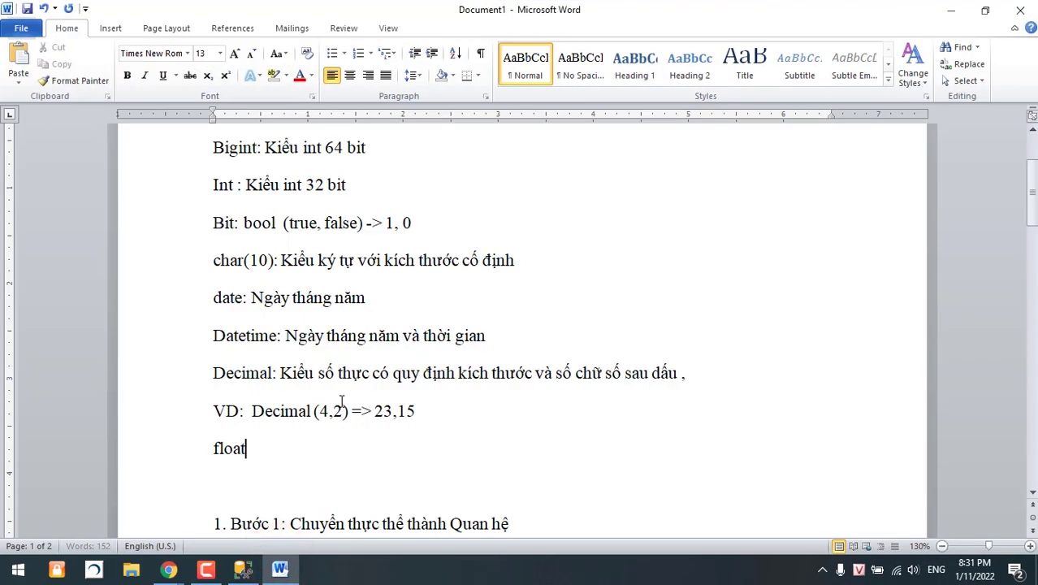
pyautogui.write(': Số')
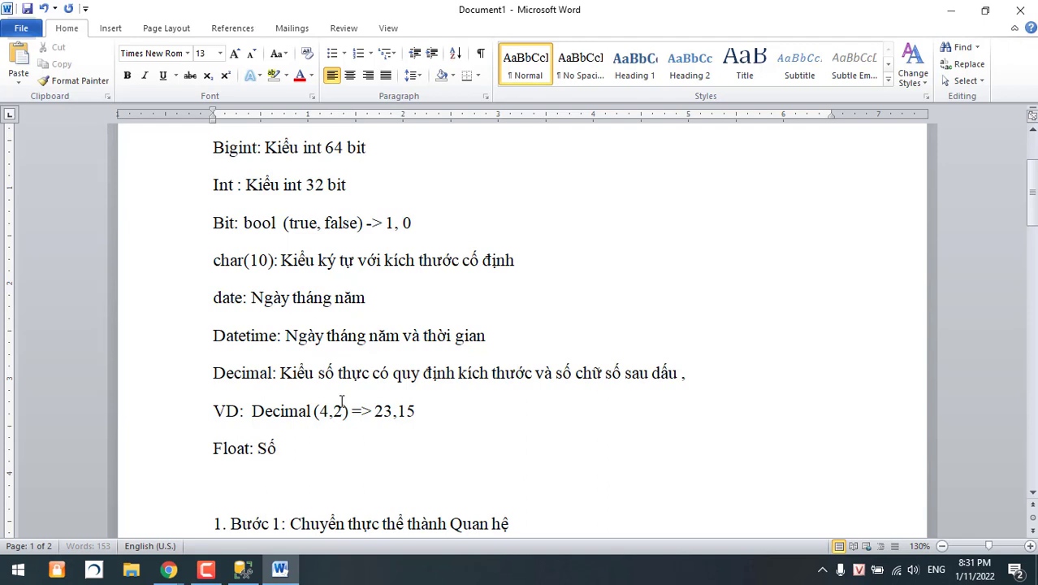
pyautogui.press('BackSpace')
pyautogui.press('BackSpace')
pyautogui.write('cj')
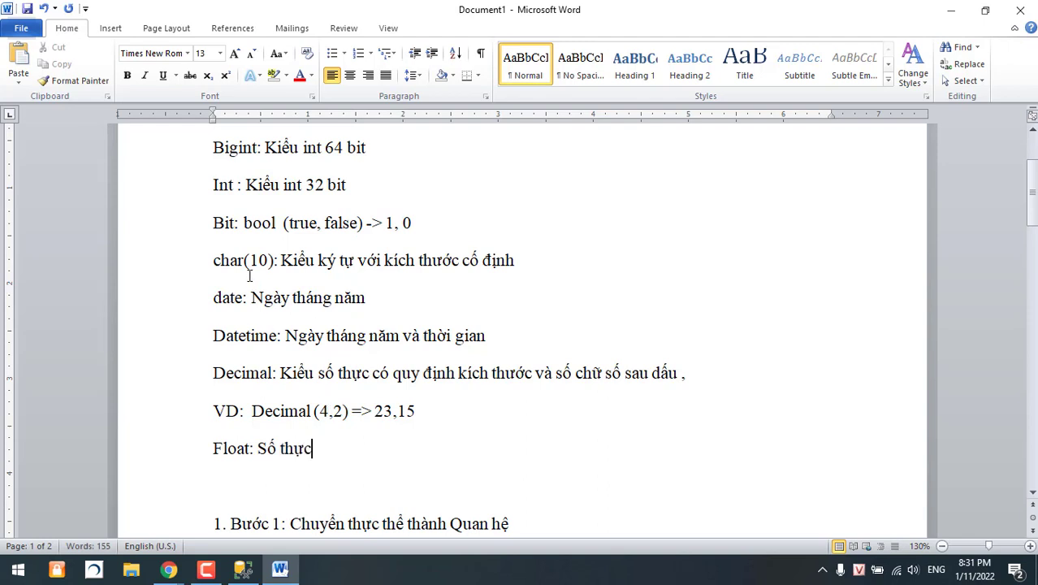
pyautogui.doubleClick(232, 149)
pyautogui.hotkey('ctrl', 'b')
pyautogui.doubleClick(221, 184)
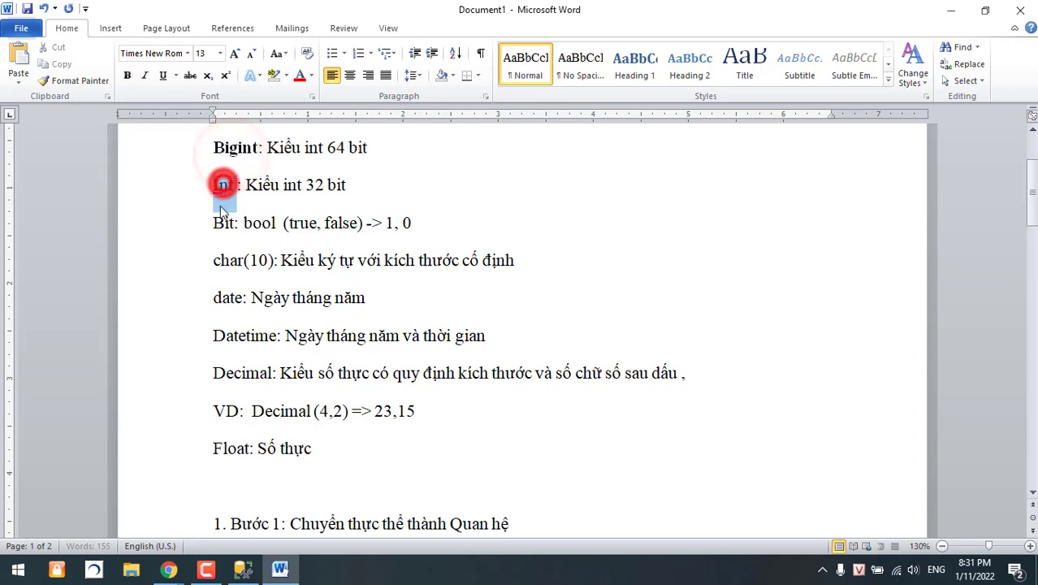
pyautogui.hotkey('ctrl', 'b')
pyautogui.doubleClick(221, 223)
pyautogui.hotkey('ctrl', 'b')
# Bold char, date, Datetime, Decimal and Float, then return to SSMS
pyautogui.doubleClick(225, 260)
pyautogui.hotkey('ctrl', 'b')
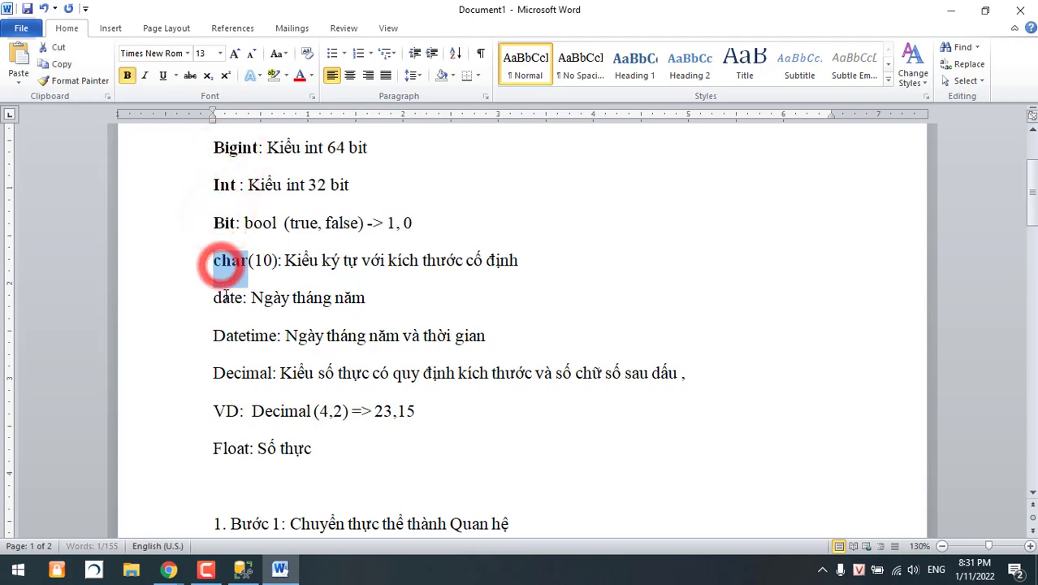
pyautogui.doubleClick(228, 298)
pyautogui.hotkey('ctrl', 'b')
pyautogui.doubleClick(224, 333)
pyautogui.hotkey('ctrl', 'b')
pyautogui.doubleClick(224, 371)
pyautogui.hotkey('ctrl', 'b')
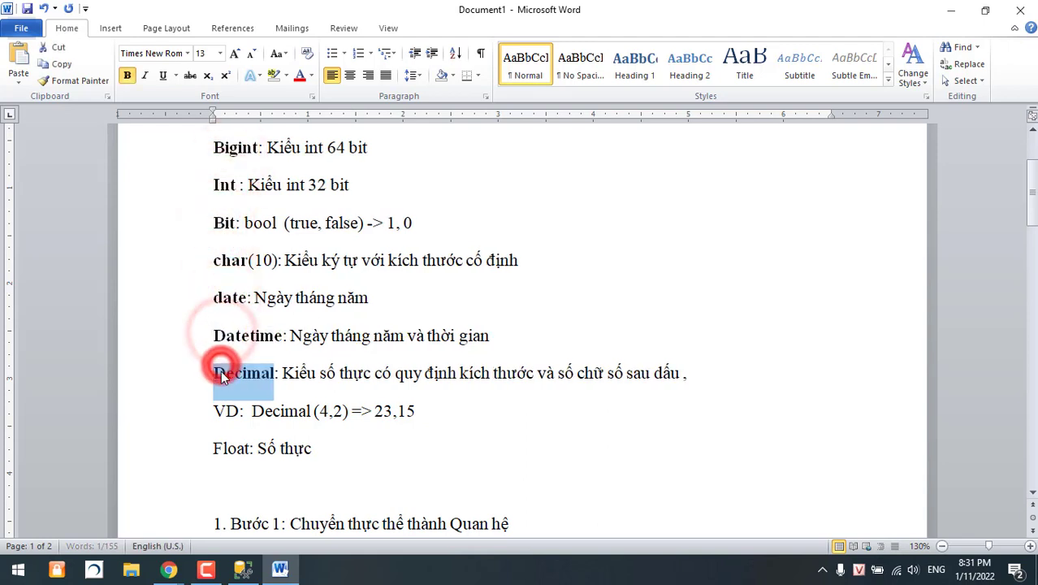
pyautogui.doubleClick(231, 448)
pyautogui.hotkey('ctrl', 'b')
pyautogui.click(355, 449)
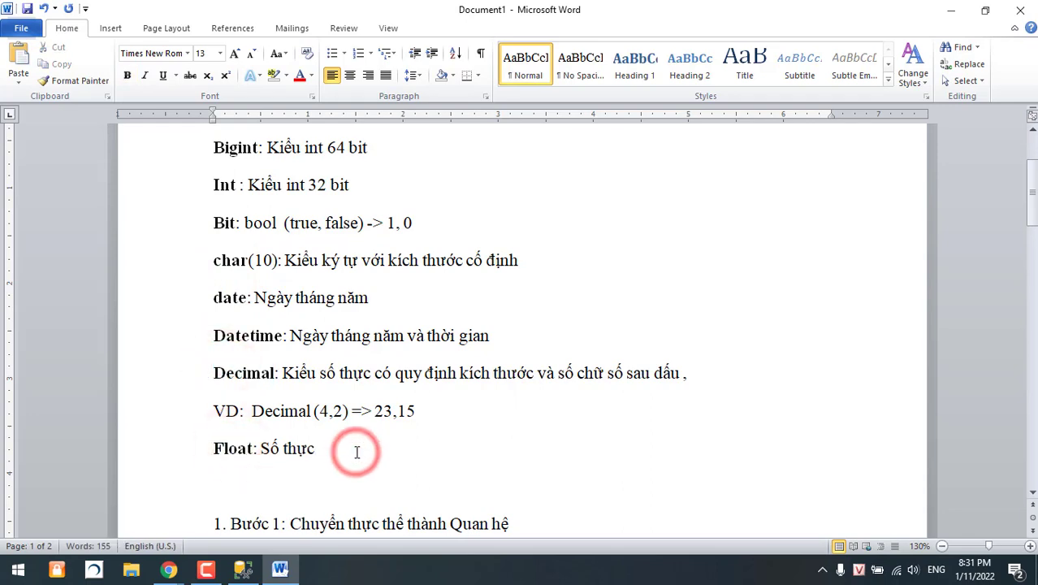
pyautogui.click(243, 570)
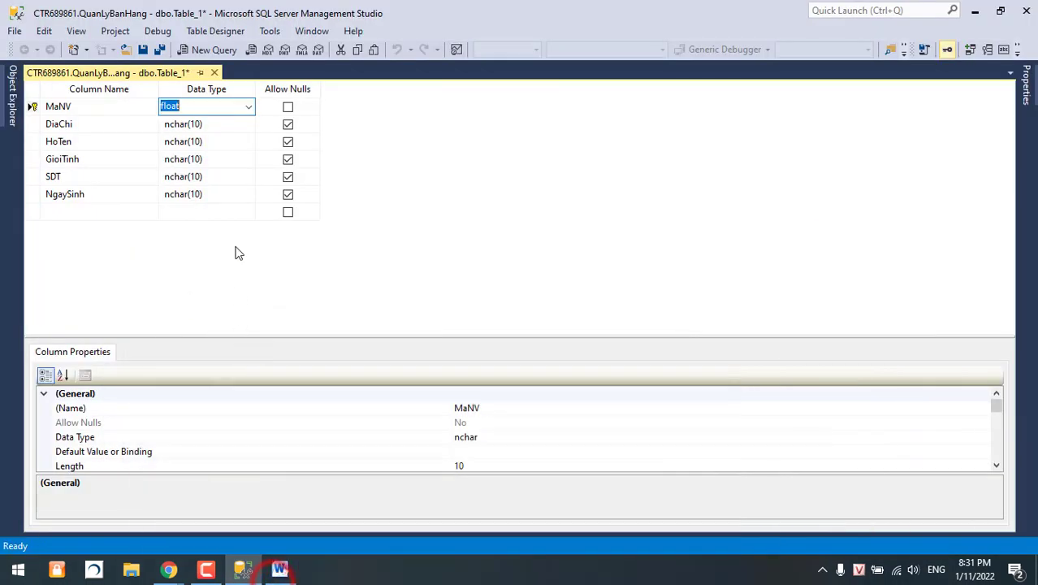
# Choose nchar(10) as MaNV's data type and go back to the Word notes
pyautogui.click(248, 106)
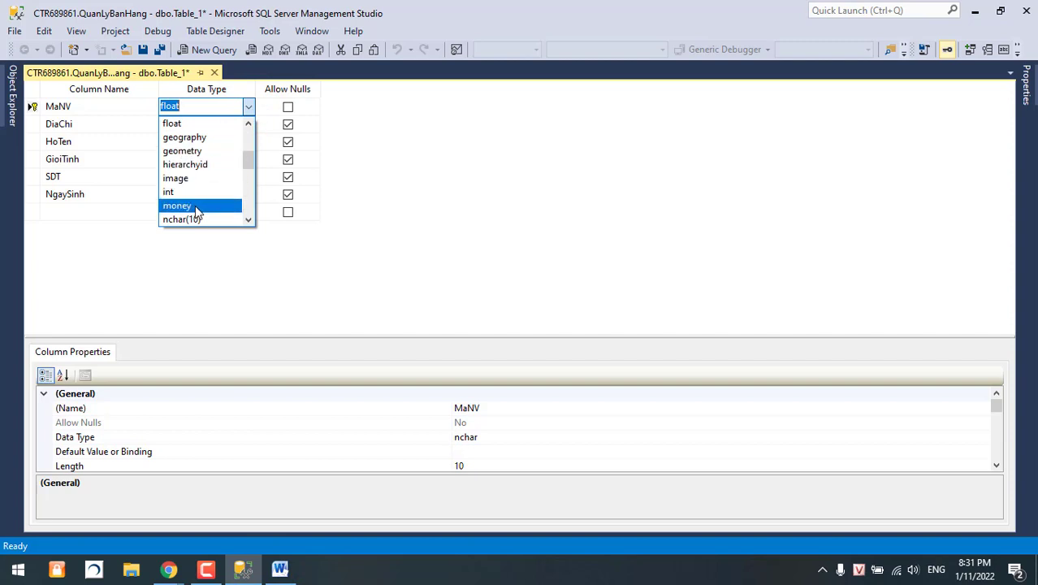
pyautogui.scroll(-1, 195, 176)
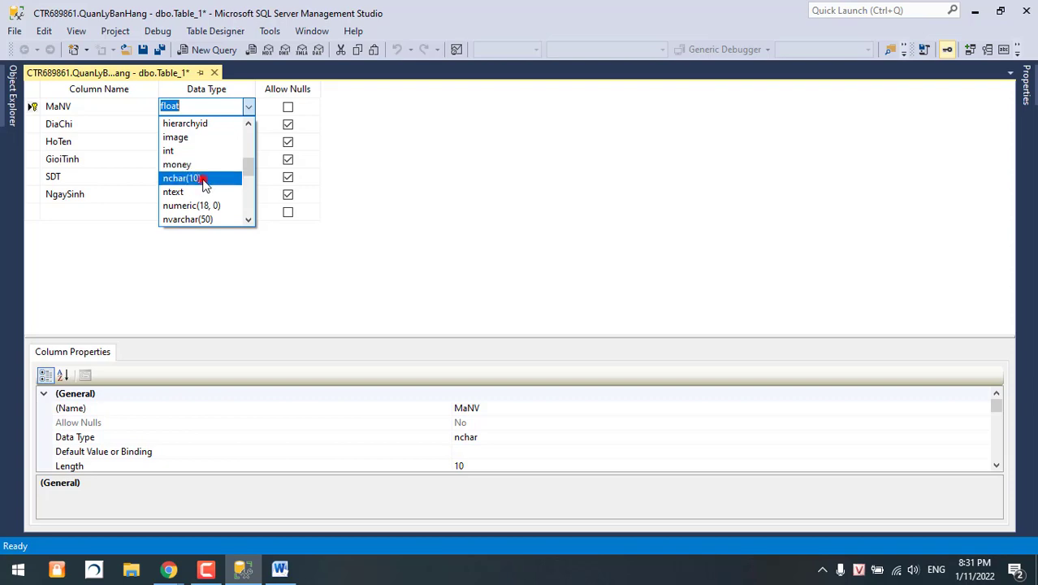
pyautogui.click(203, 178)
pyautogui.click(281, 569)
# Add a bold 'nchar(kích thước):' label on a new line below char(10)
pyautogui.click(348, 262)
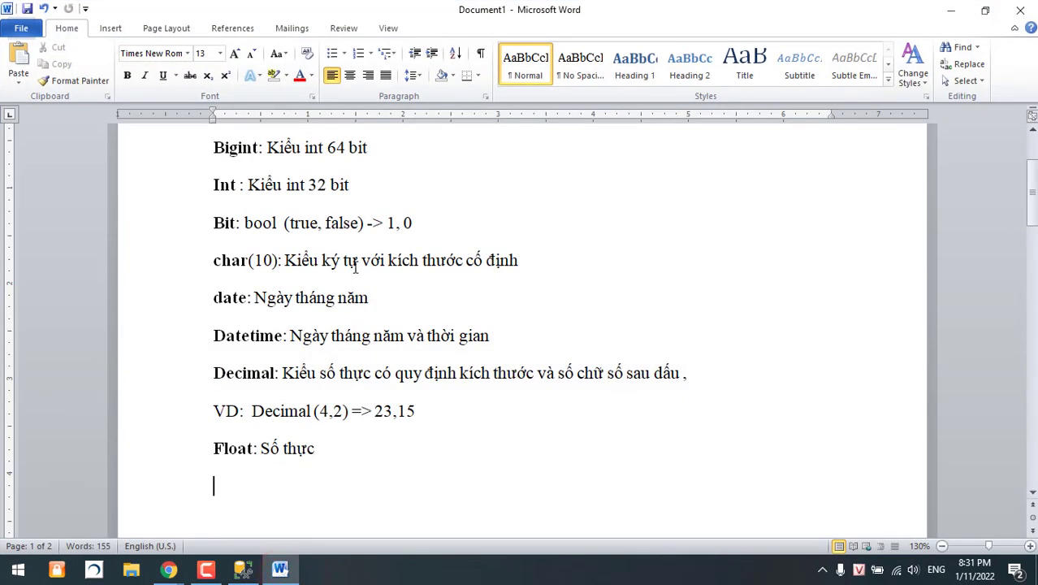
pyautogui.click(598, 255)
pyautogui.press('Return')
pyautogui.write('nC')
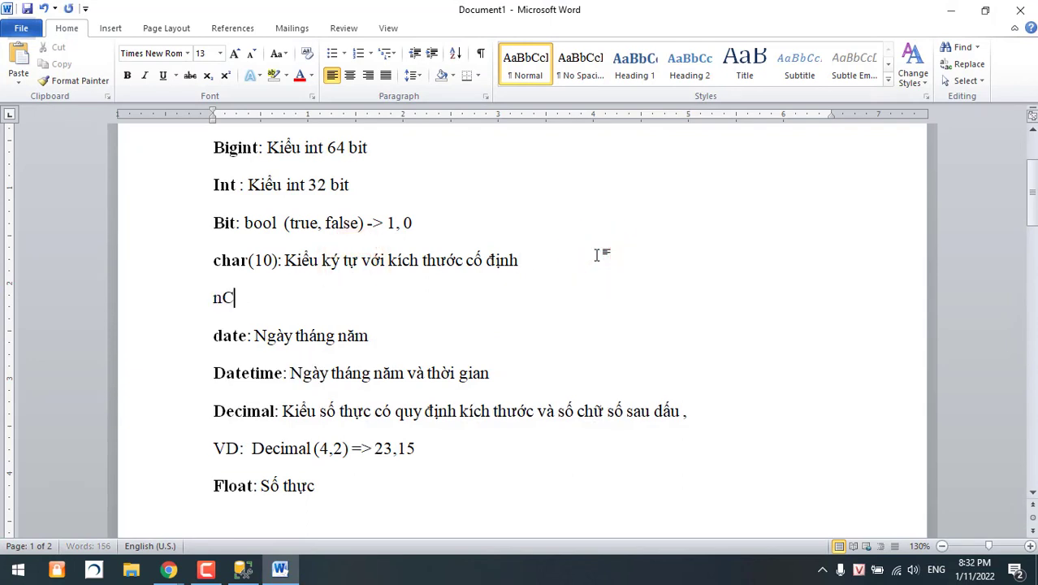
pyautogui.write('har')
pyautogui.write('()')
pyautogui.write('kích thươc')
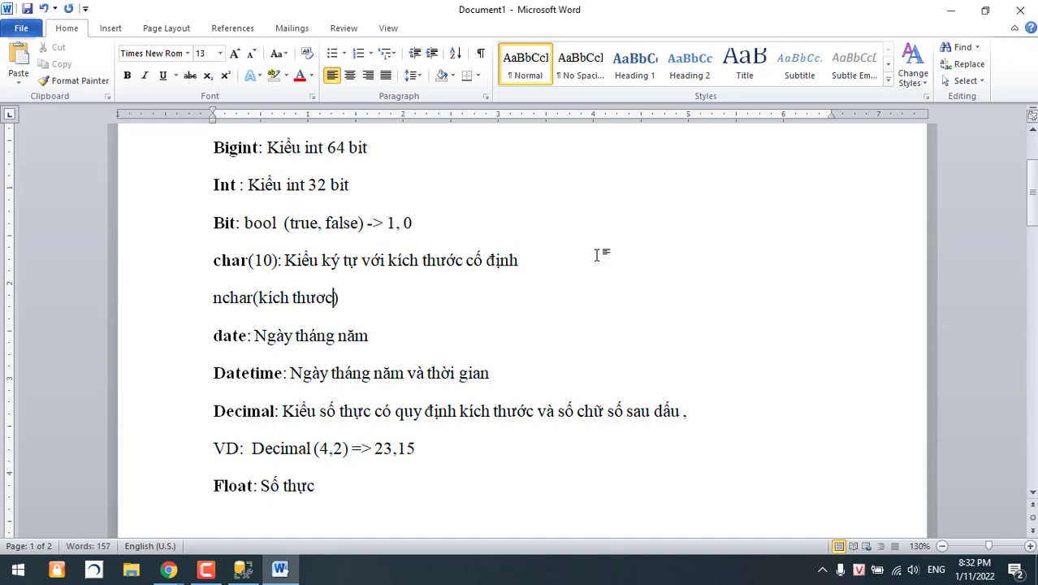
pyautogui.write('s')
pyautogui.click(470, 288)
pyautogui.write(':')
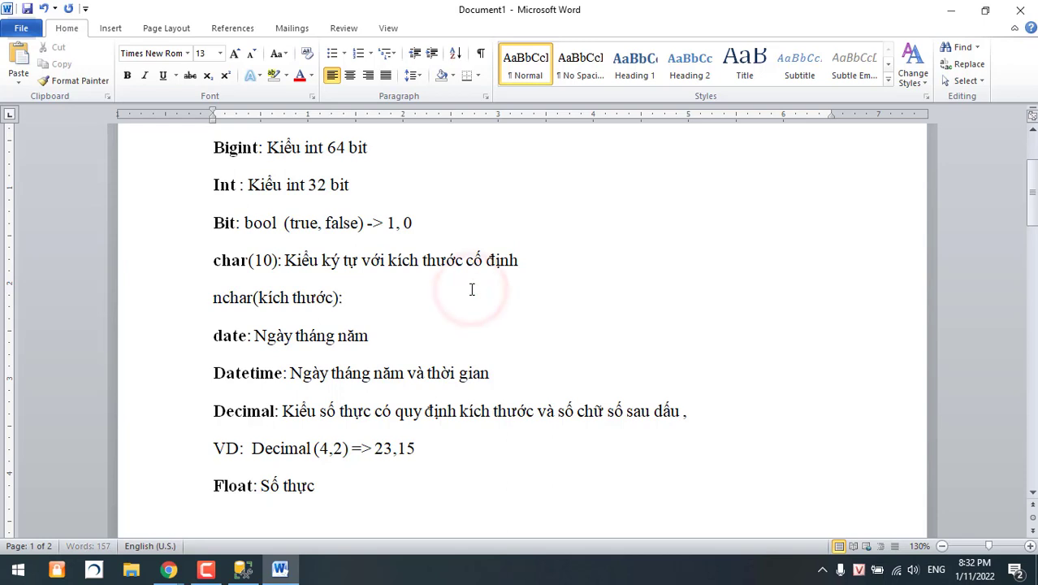
pyautogui.moveTo(349, 301); pyautogui.dragTo(221, 302)
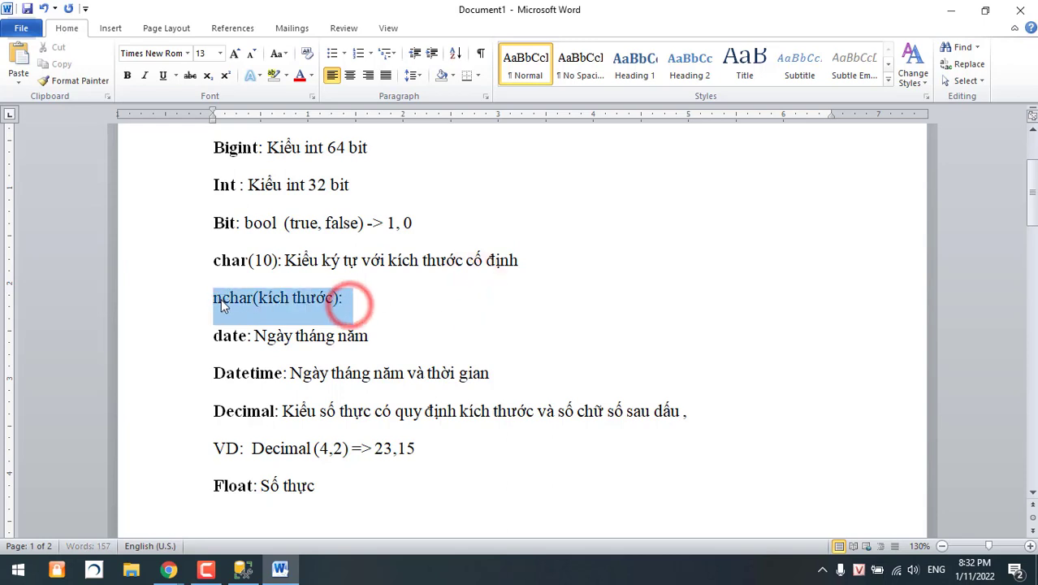
pyautogui.hotkey('ctrl', 'b')
# Copy the char(10) fixed-size description and paste it after the nchar label
pyautogui.click(390, 298)
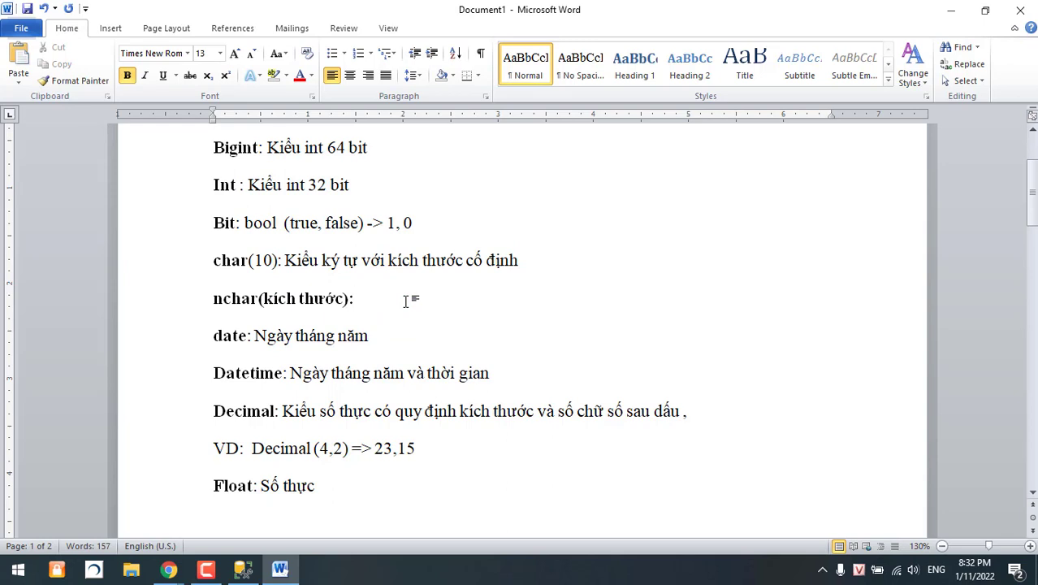
pyautogui.write('ký')
pyautogui.press('BackSpace')
pyautogui.press('BackSpace')
pyautogui.moveTo(544, 261); pyautogui.dragTo(304, 258)
pyautogui.write('float')
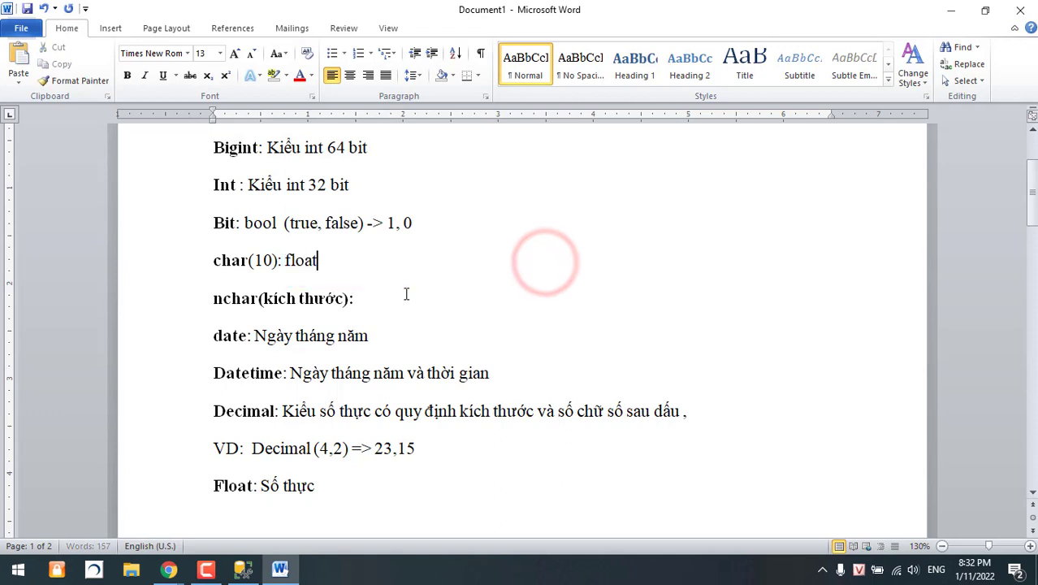
pyautogui.click(406, 294)
pyautogui.hotkey('ctrl', 'z')
pyautogui.hotkey('ctrl', 'c')
pyautogui.click(405, 301)
pyautogui.hotkey('ctrl', 'v')
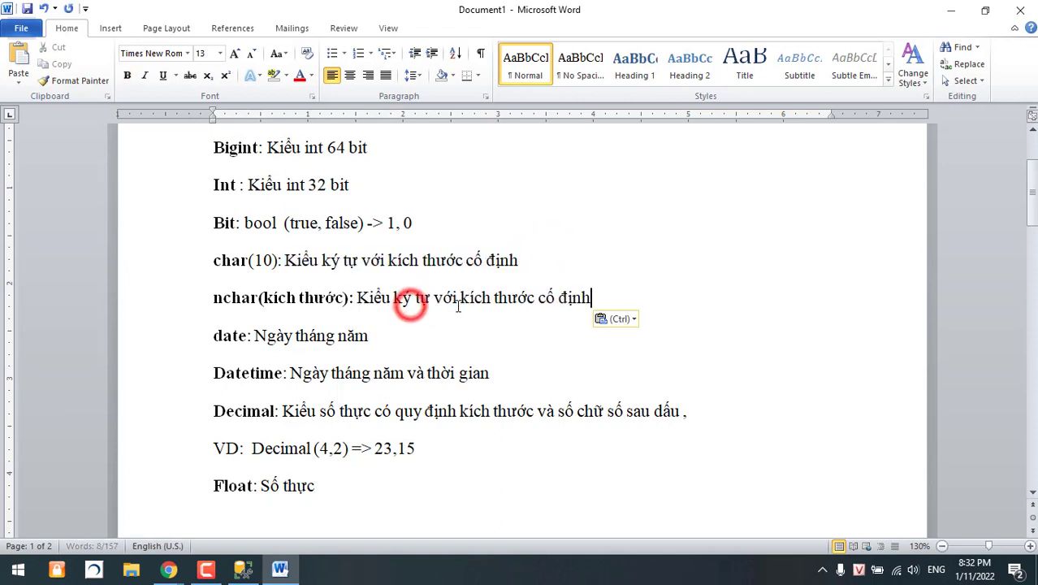
# Extend the nchar description with 'nhưng có thể viết unicode (Tiếng việt)' and open a blank line
pyautogui.moveTo(417, 298); pyautogui.dragTo(599, 298)
pyautogui.click(617, 298)
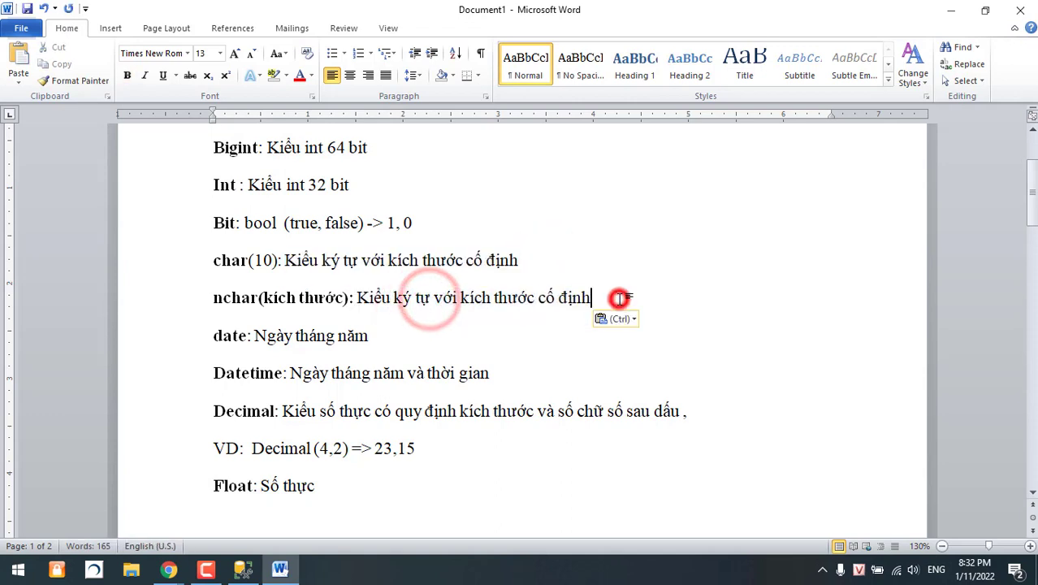
pyautogui.write('nhưng có thể viết')
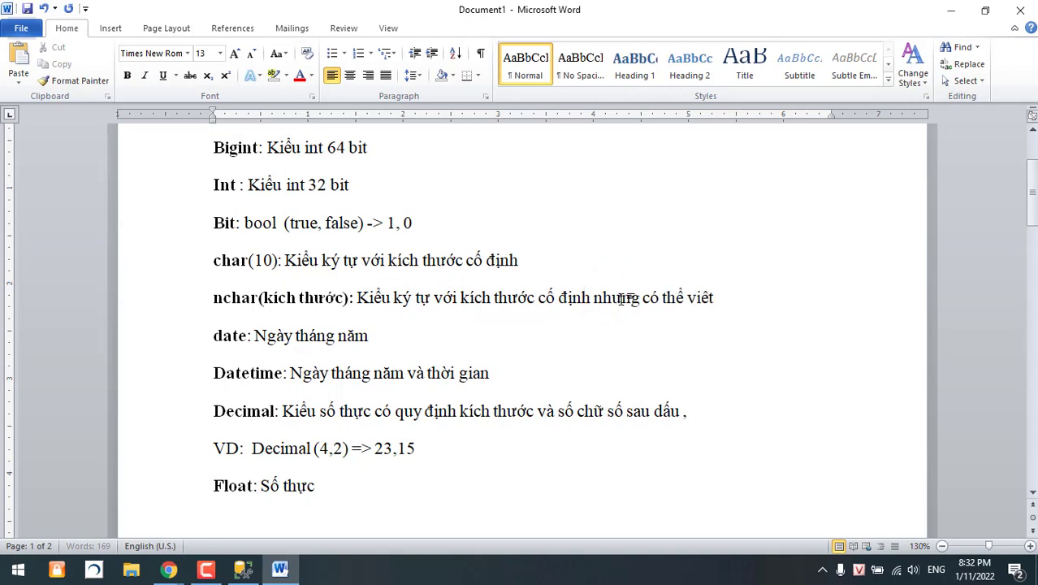
pyautogui.write(' unicode')
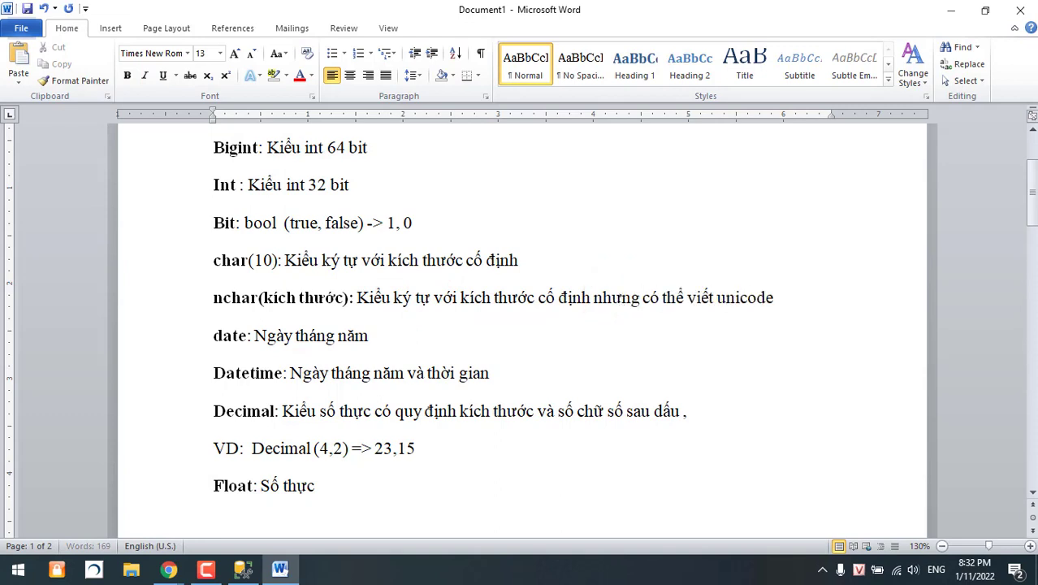
pyautogui.press('BackSpace')
pyautogui.write('e (Tieng việt')
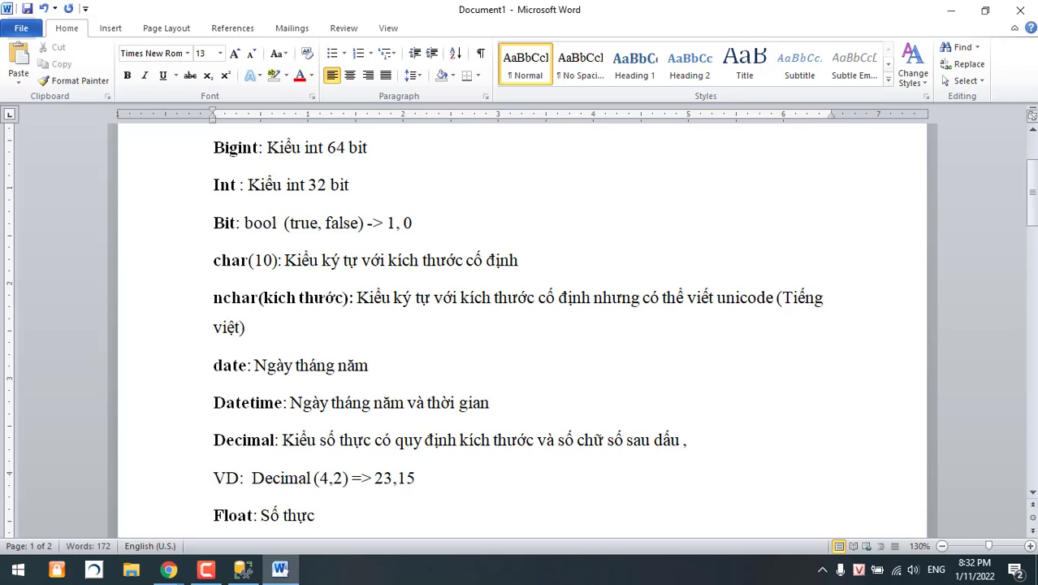
pyautogui.moveTo(225, 297); pyautogui.dragTo(209, 299)
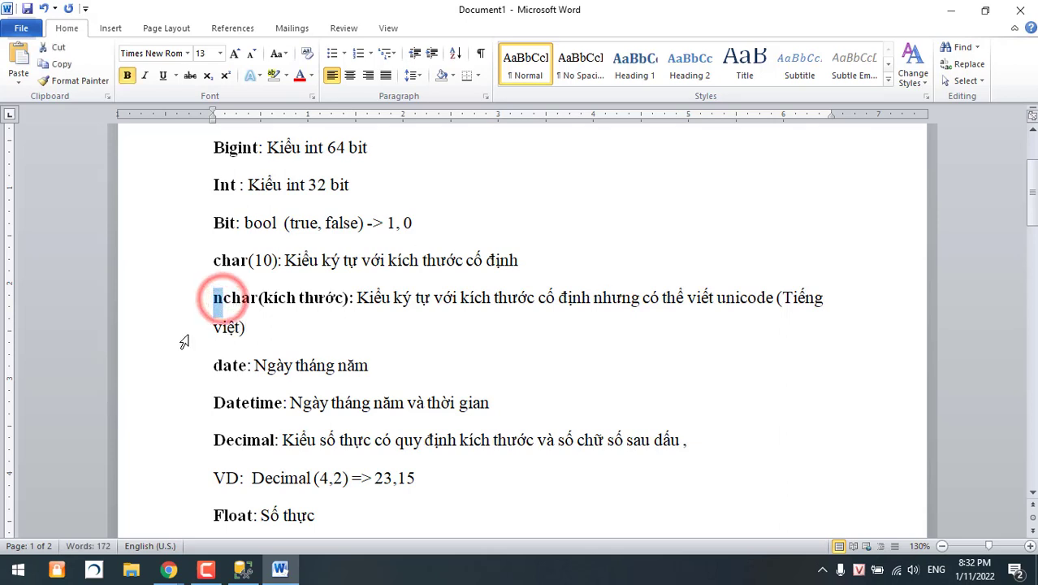
pyautogui.click(225, 316)
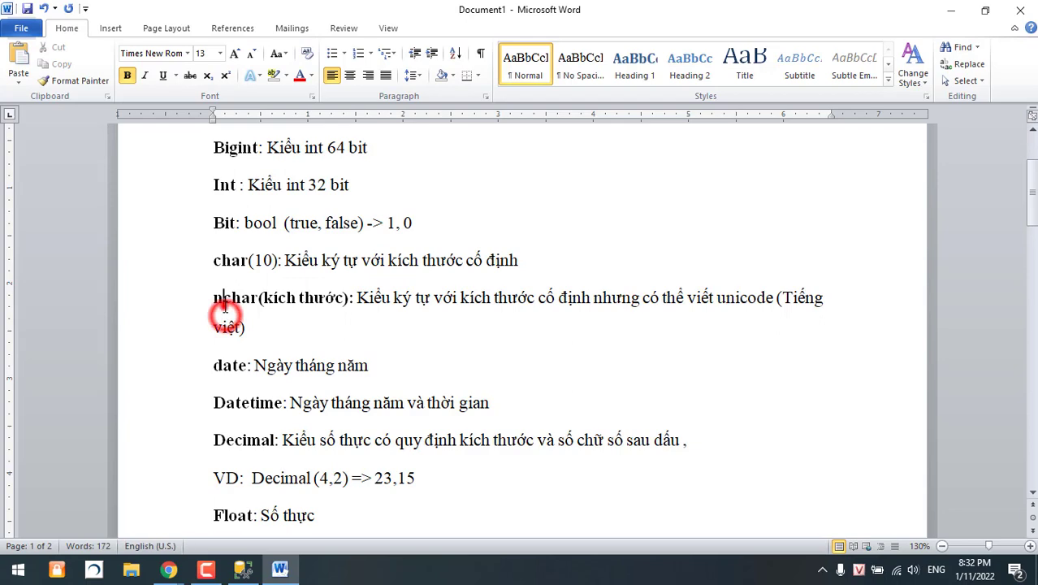
pyautogui.click(254, 337)
pyautogui.press('Return')
# In SSMS, set MaNV's data type to nvarchar(50), then return to Word
pyautogui.click(280, 568)
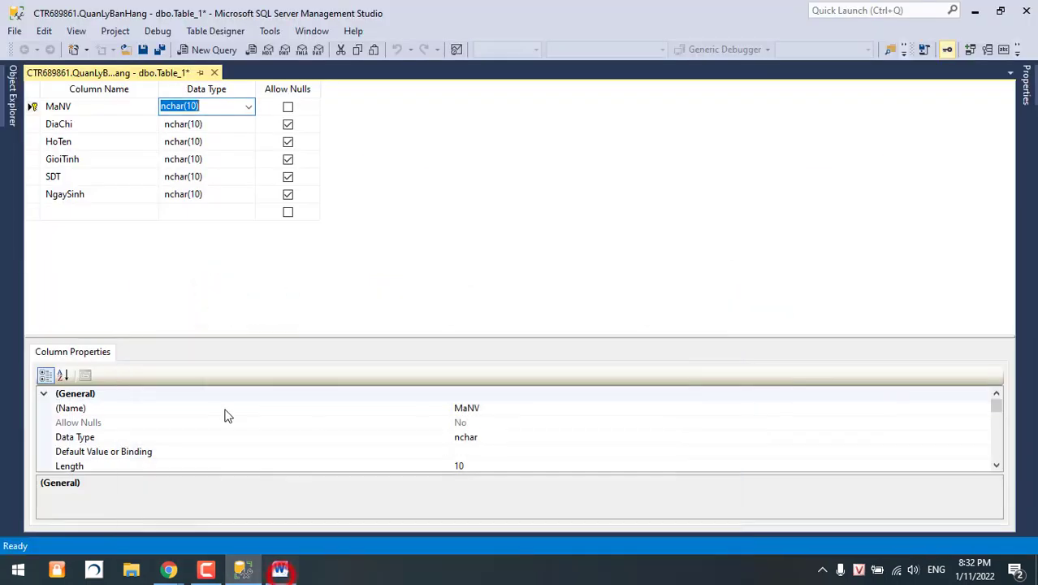
pyautogui.click(248, 106)
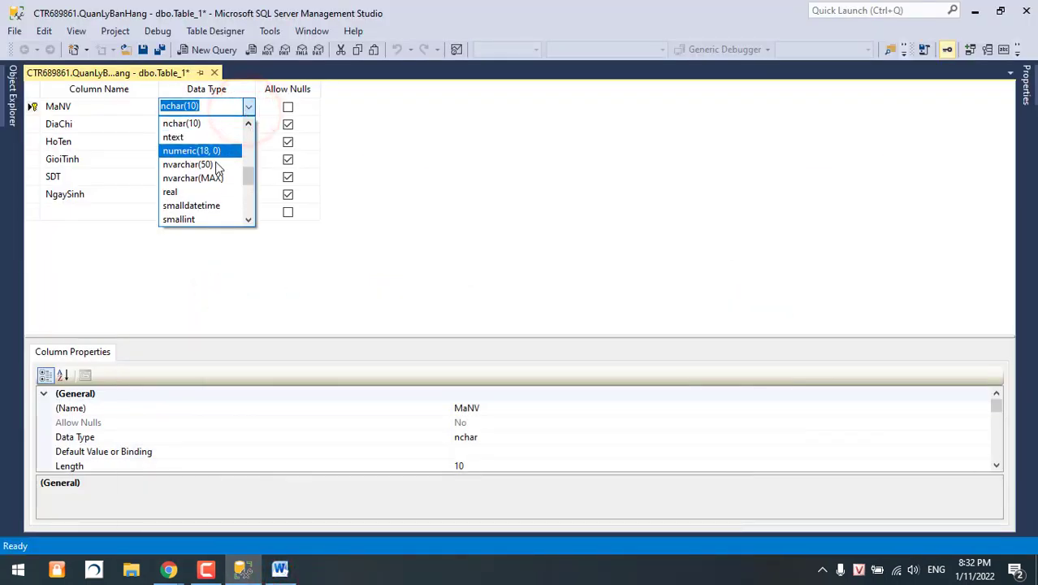
pyautogui.click(213, 166)
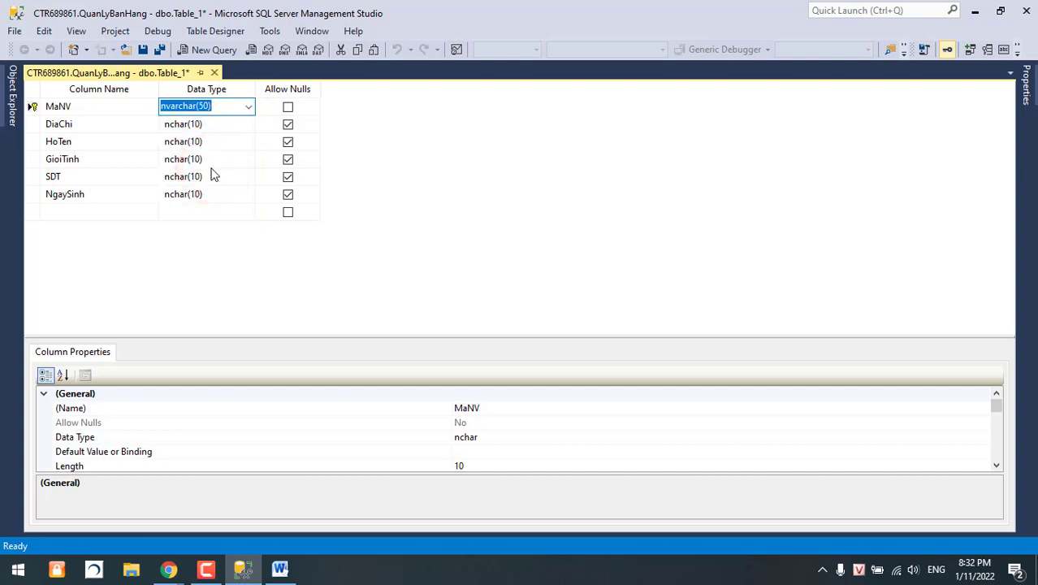
pyautogui.click(248, 106)
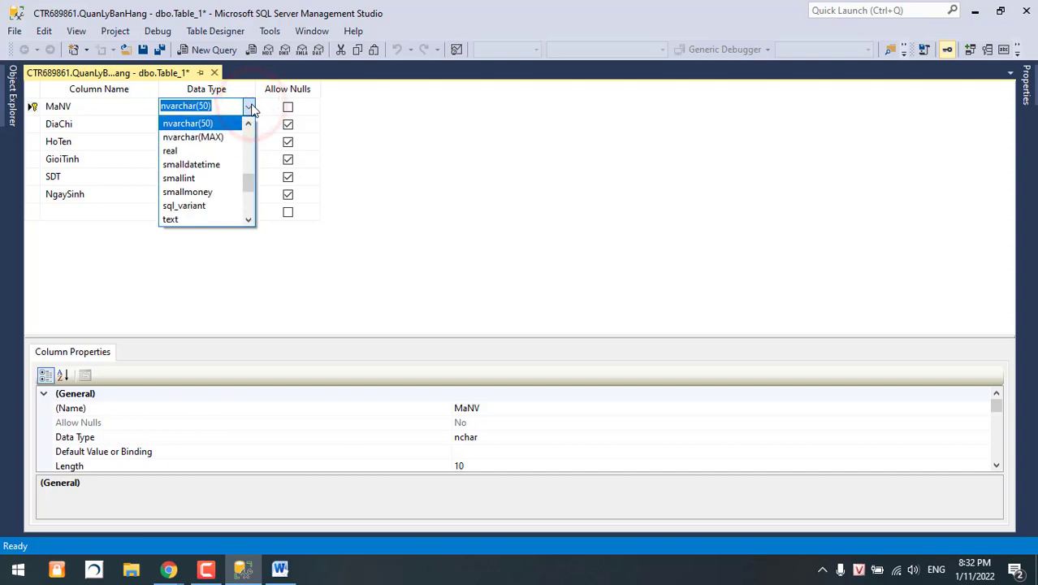
pyautogui.click(280, 568)
# Add a bold 'nvarchar(50):' entry reusing the nchar description, with 'cố định' changed to 'tối đa'
pyautogui.click(299, 365)
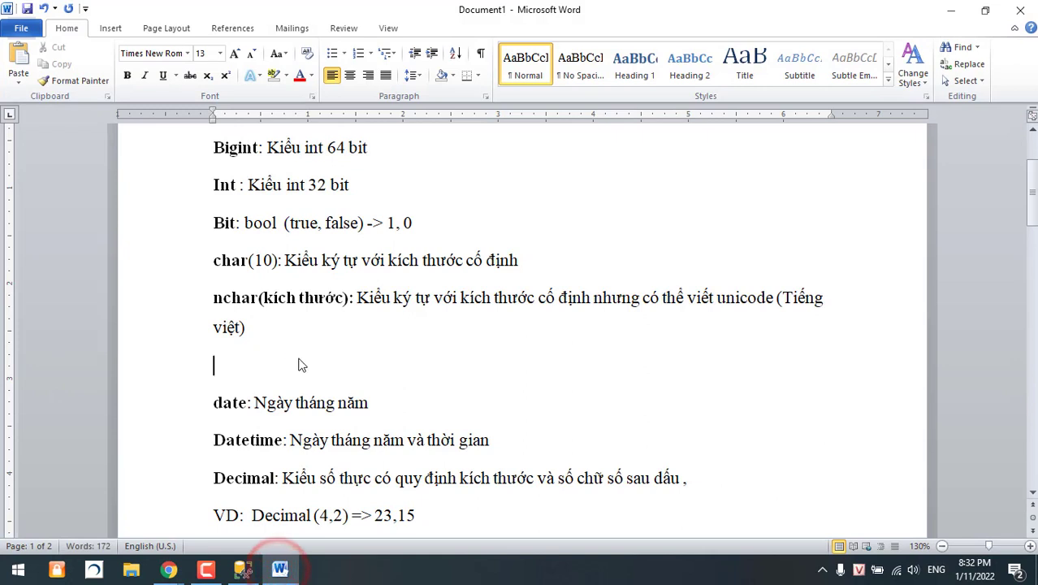
pyautogui.hotkey('ctrl', 'v')
pyautogui.tripleClick(306, 365)
pyautogui.hotkey('ctrl', 'b')
pyautogui.click(324, 366)
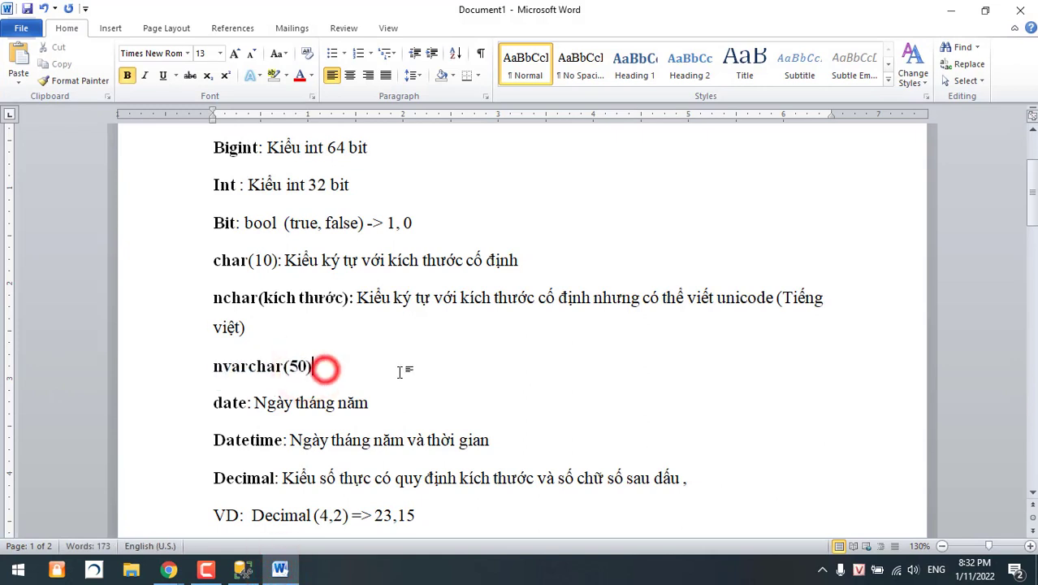
pyautogui.write(':')
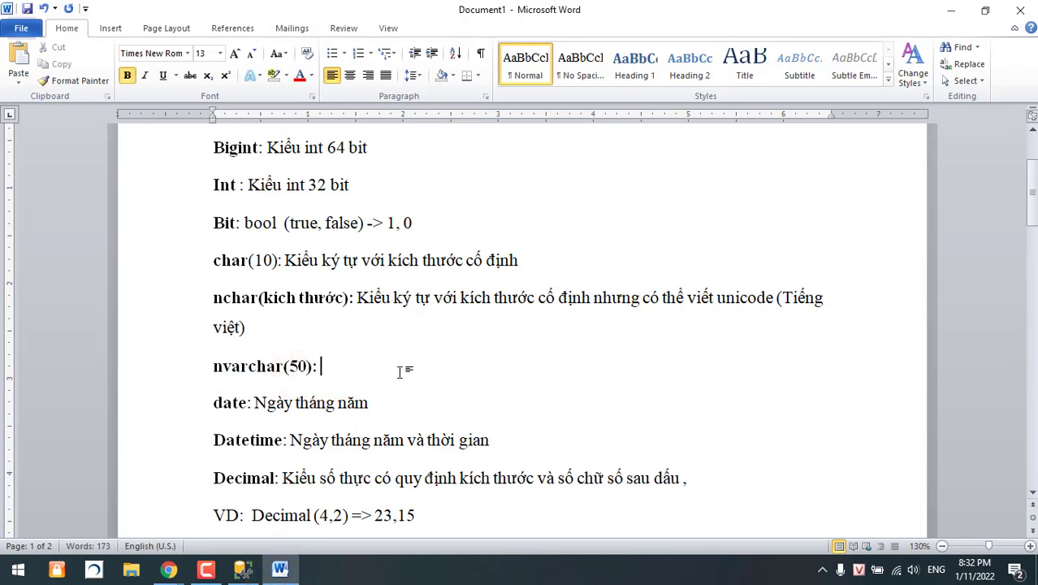
pyautogui.moveTo(358, 301); pyautogui.dragTo(370, 329)
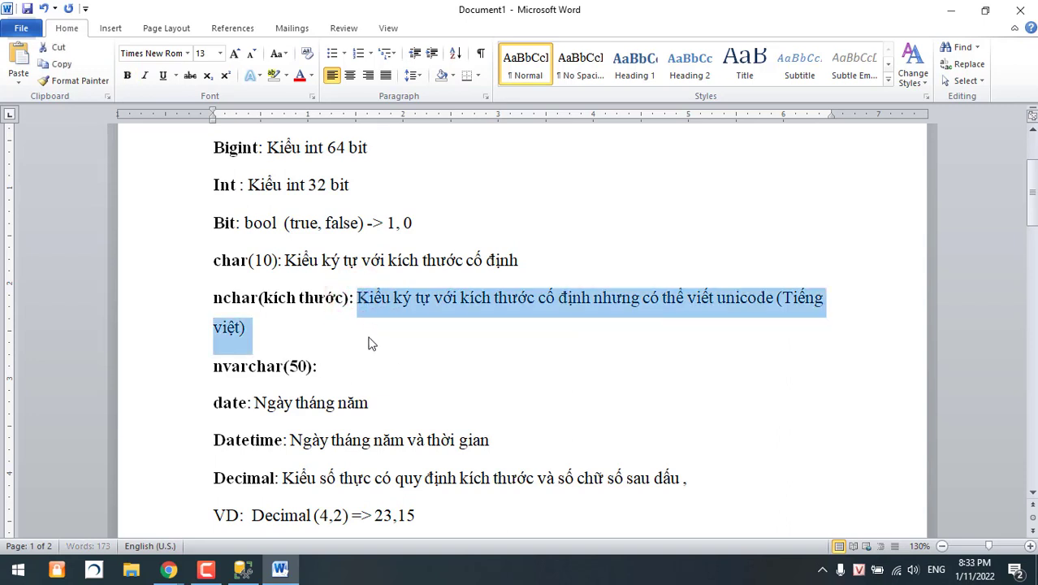
pyautogui.click(357, 366)
pyautogui.hotkey('ctrl', 'v')
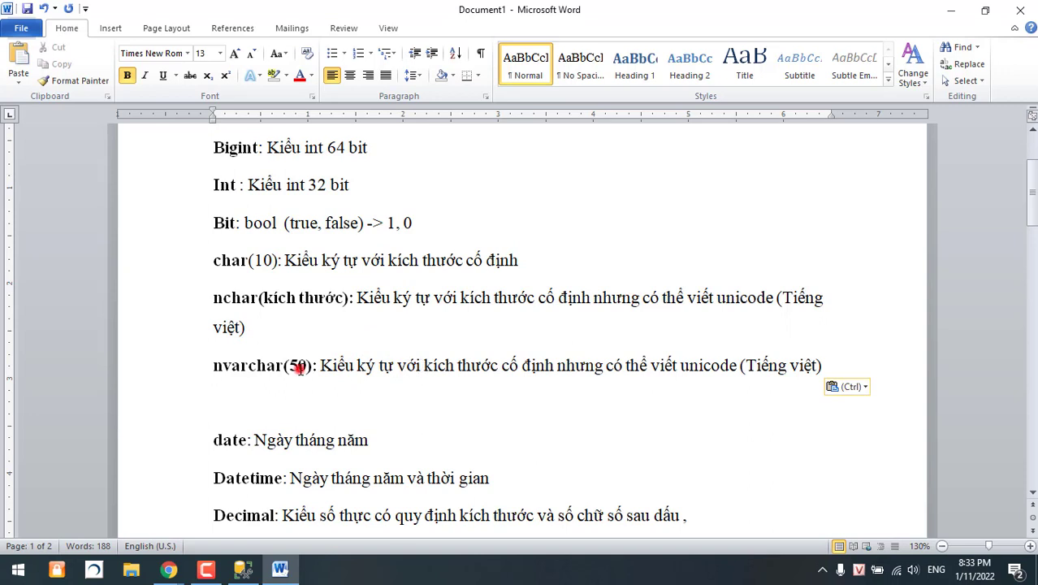
pyautogui.doubleClick(299, 368)
pyautogui.click(424, 369)
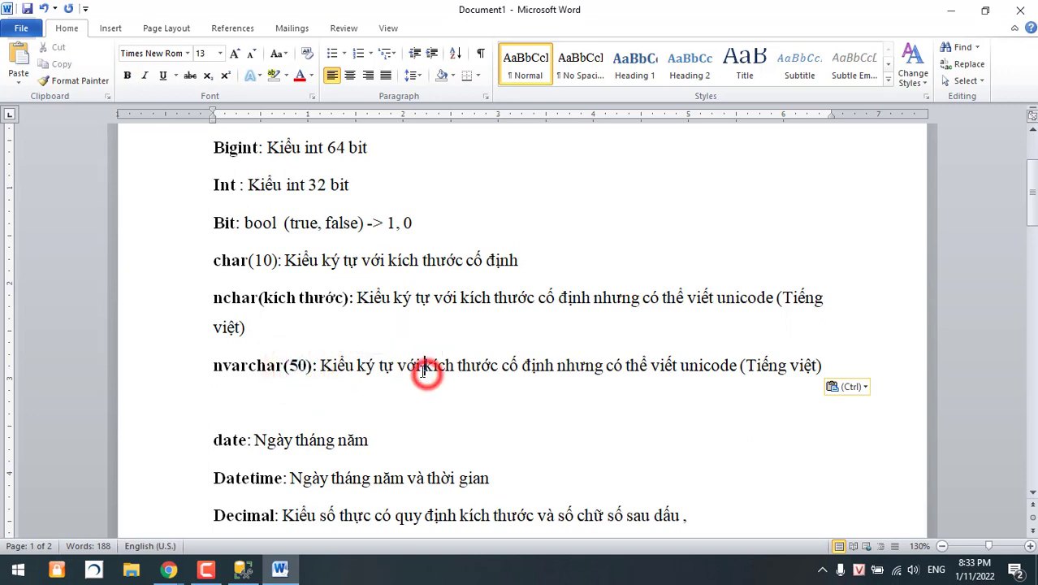
pyautogui.moveTo(503, 368); pyautogui.dragTo(557, 369)
pyautogui.write('tối ')
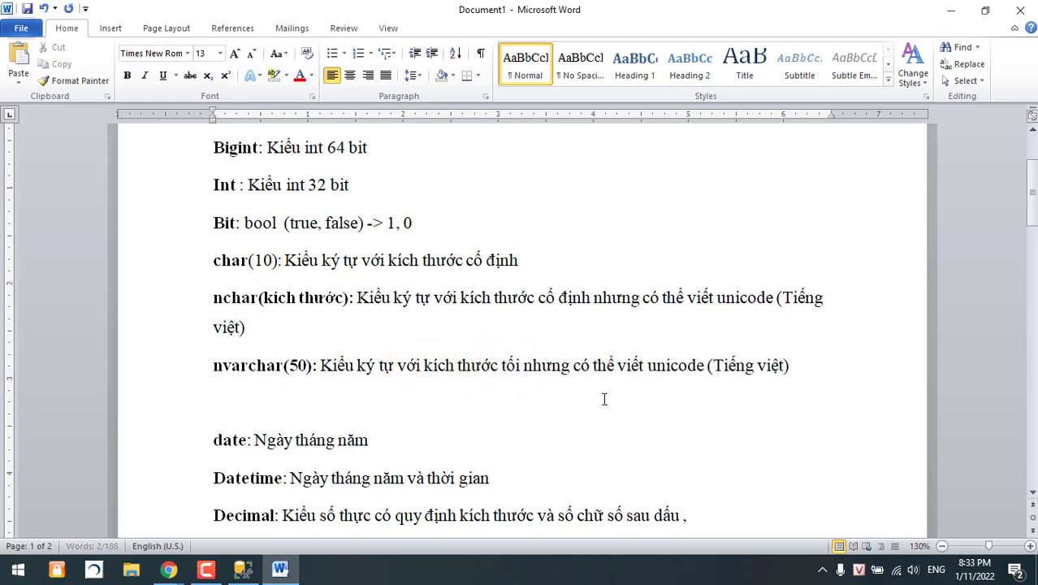
pyautogui.write(' đa')
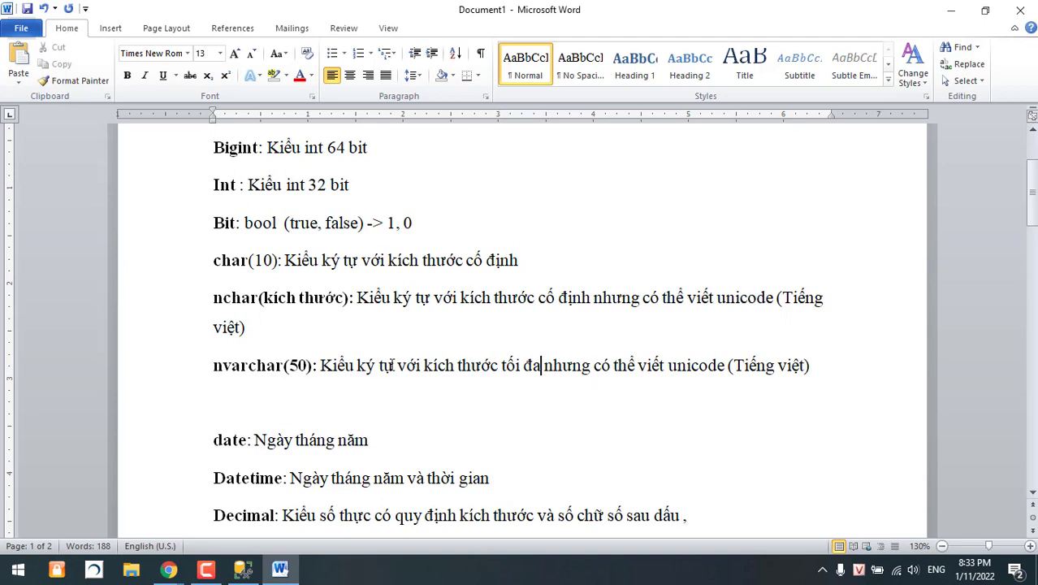
# Duplicate the line and make the first copy varchar(50) without the Unicode part
pyautogui.moveTo(218, 366); pyautogui.dragTo(847, 359)
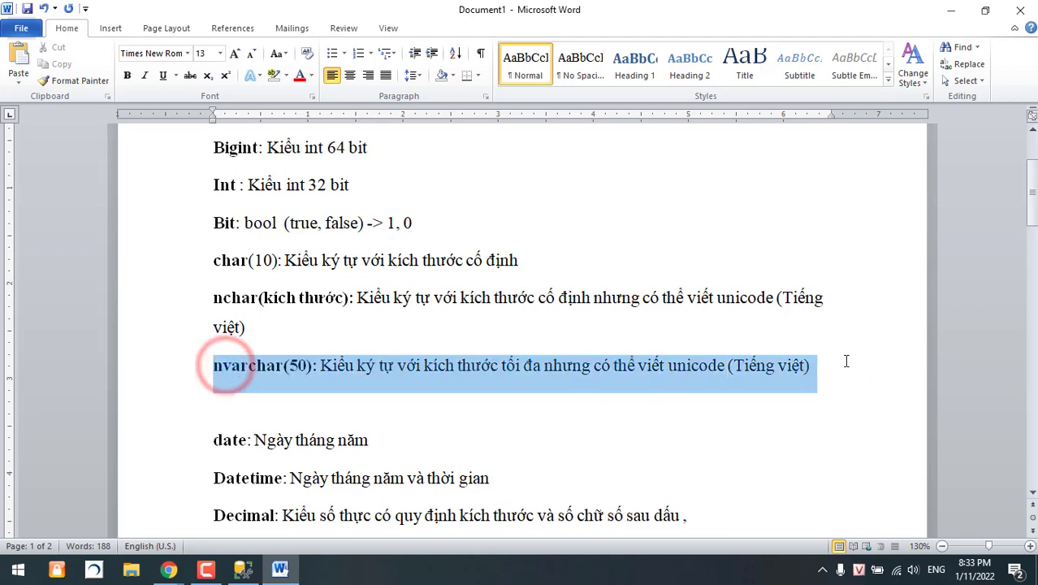
pyautogui.click(327, 342)
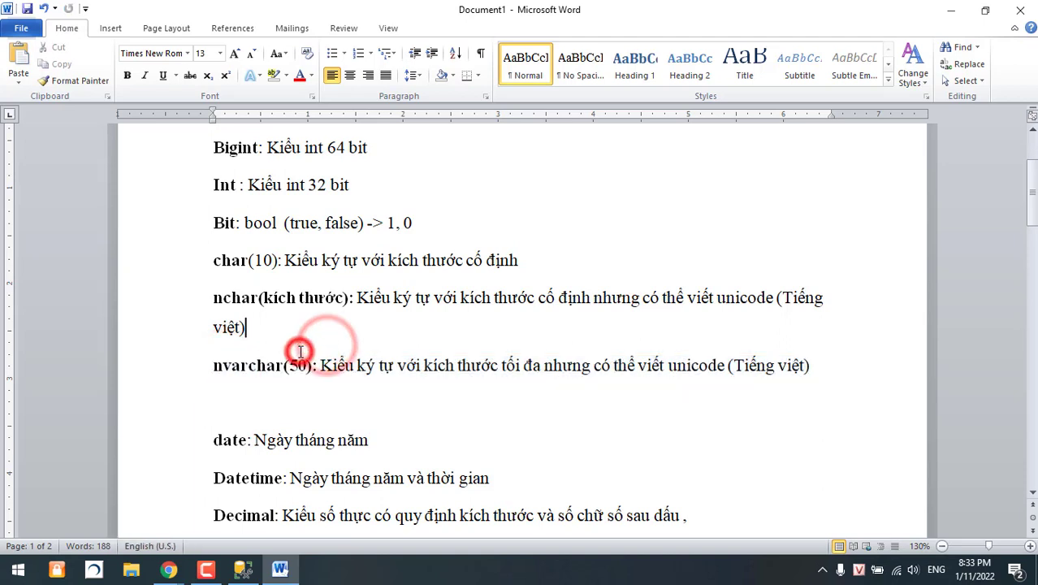
pyautogui.press('Return')
pyautogui.hotkey('ctrl', 'v')
pyautogui.press('BackSpace')
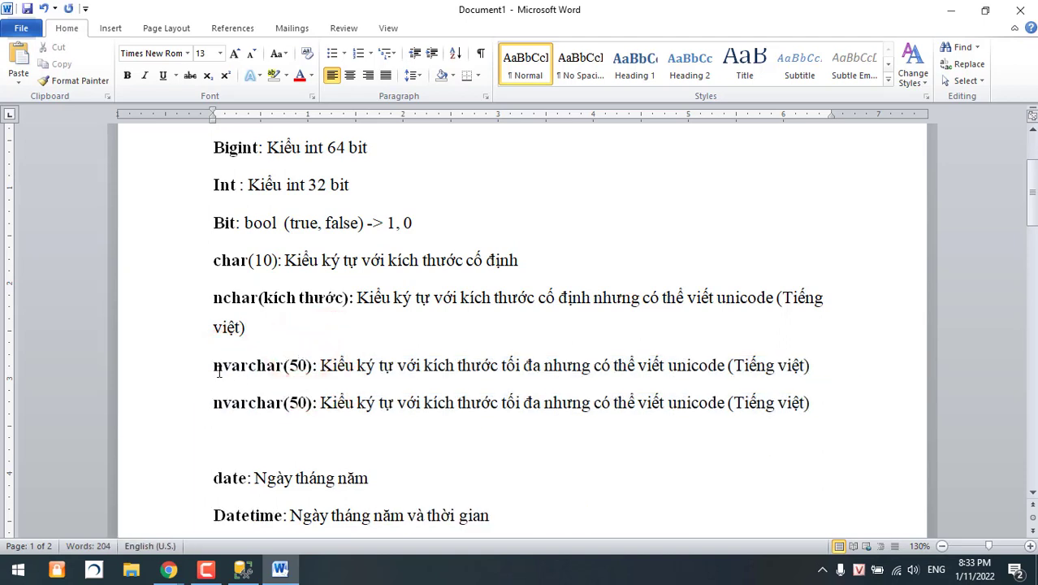
pyautogui.click(220, 367)
pyautogui.press('BackSpace')
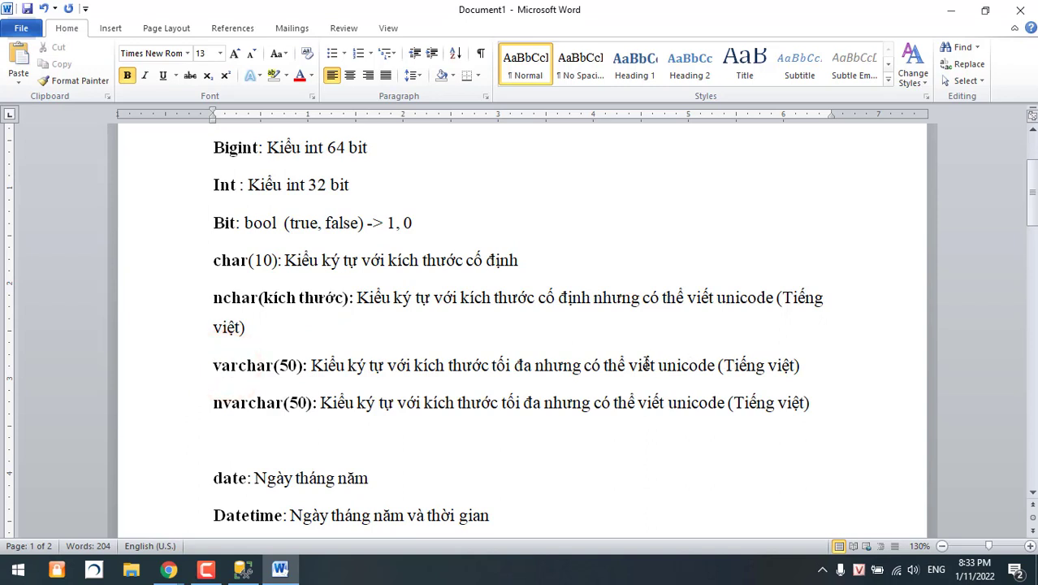
pyautogui.click(590, 365)
pyautogui.moveTo(529, 366); pyautogui.dragTo(836, 371)
pyautogui.press('Delete')
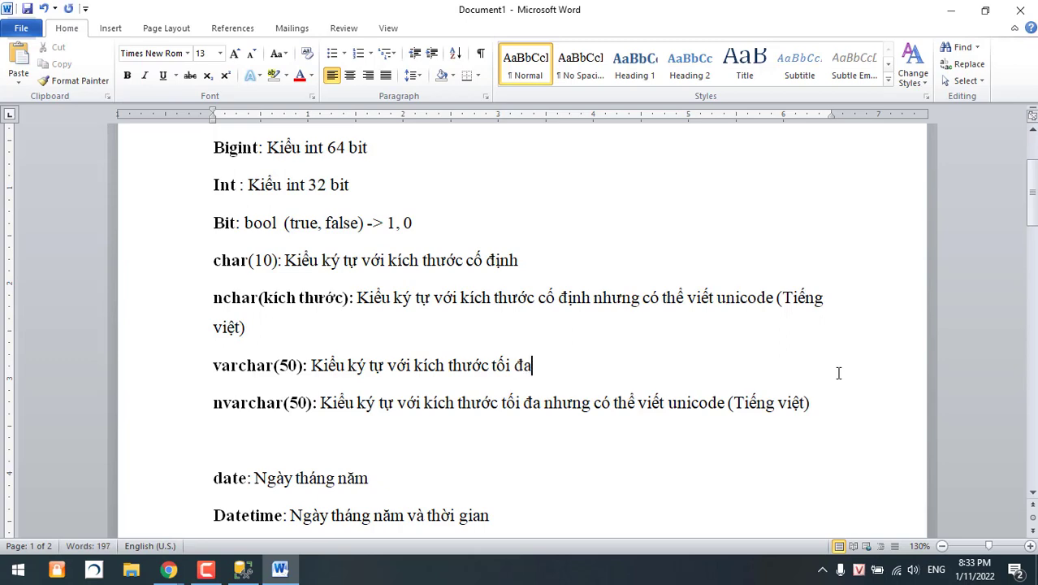
pyautogui.scroll(-1, 469, 447)
pyautogui.click(279, 569)
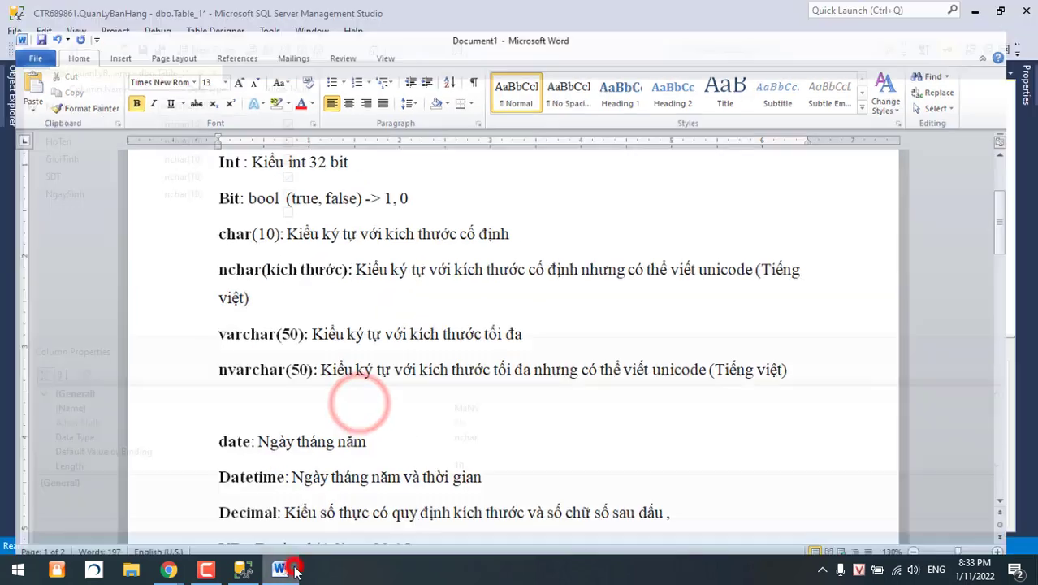
pyautogui.click(248, 106)
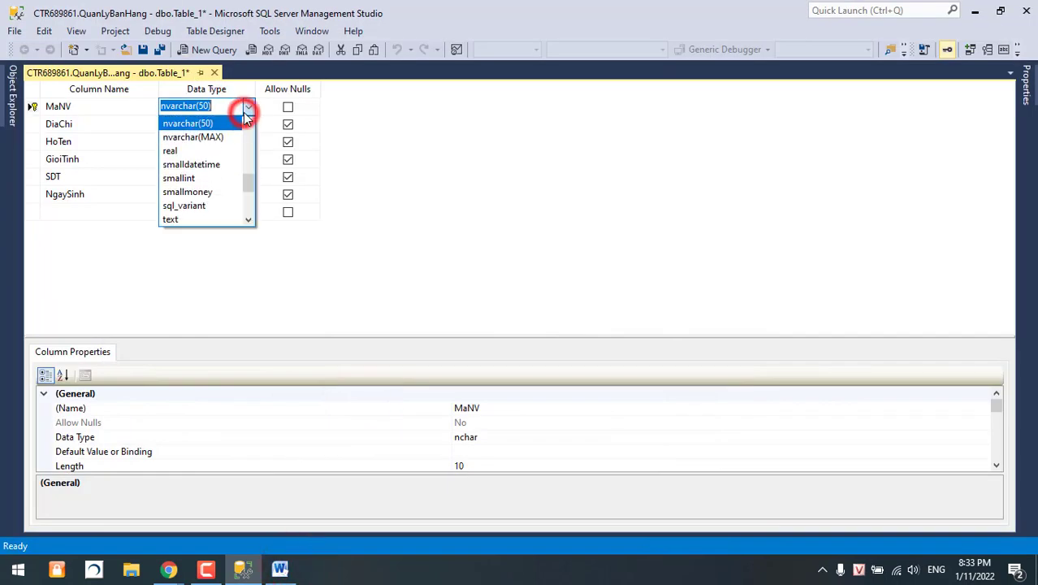
pyautogui.scroll(-1, 246, 155)
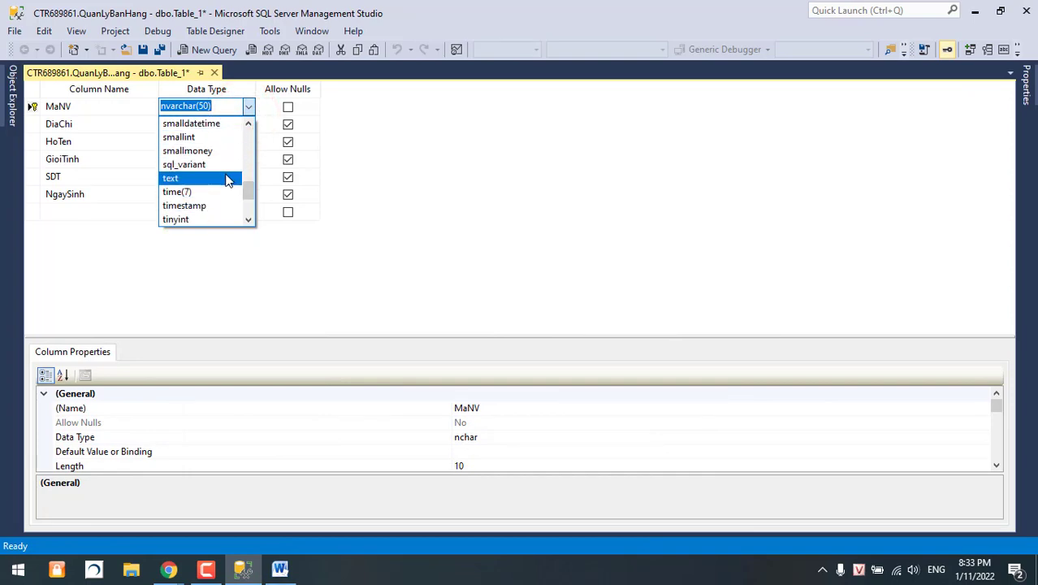
pyautogui.click(286, 568)
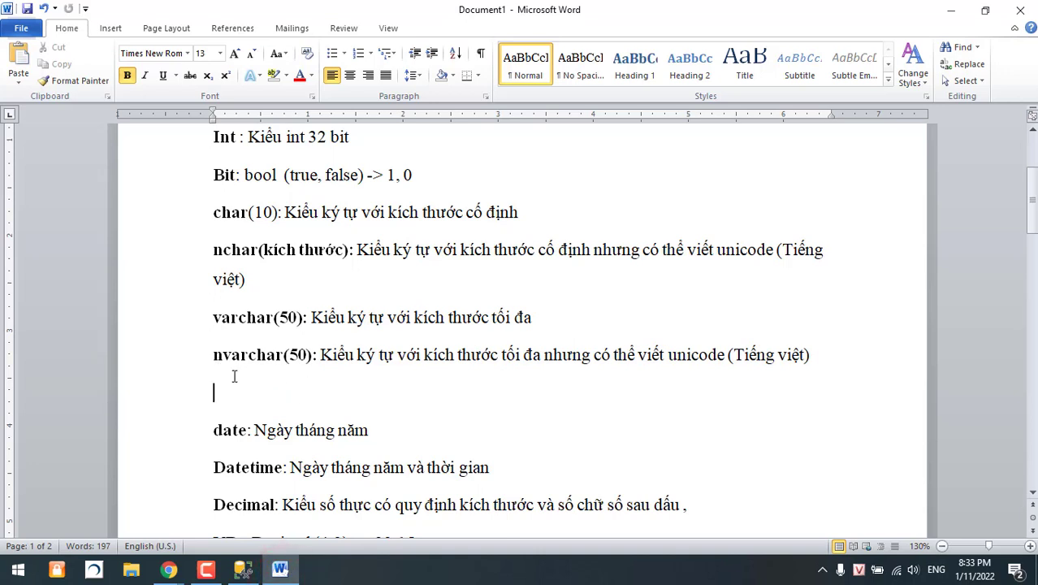
# Add an nvarchar(MAX): entry carrying the same Unicode description
pyautogui.press('Return')
pyautogui.moveTo(209, 355); pyautogui.dragTo(310, 359)
pyautogui.hotkey('ctrl', 'c')
pyautogui.click(268, 372)
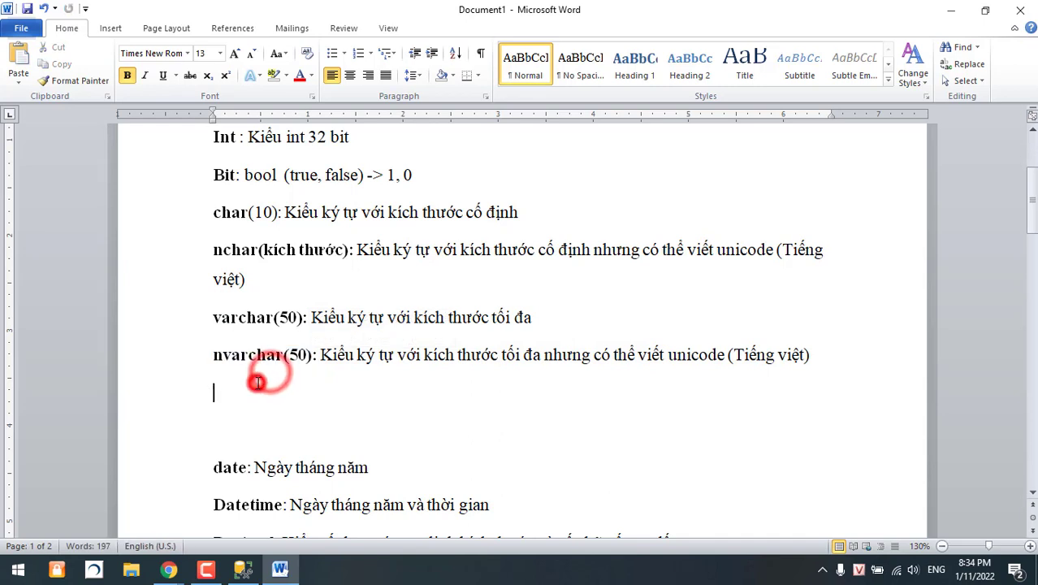
pyautogui.hotkey('ctrl', 'v')
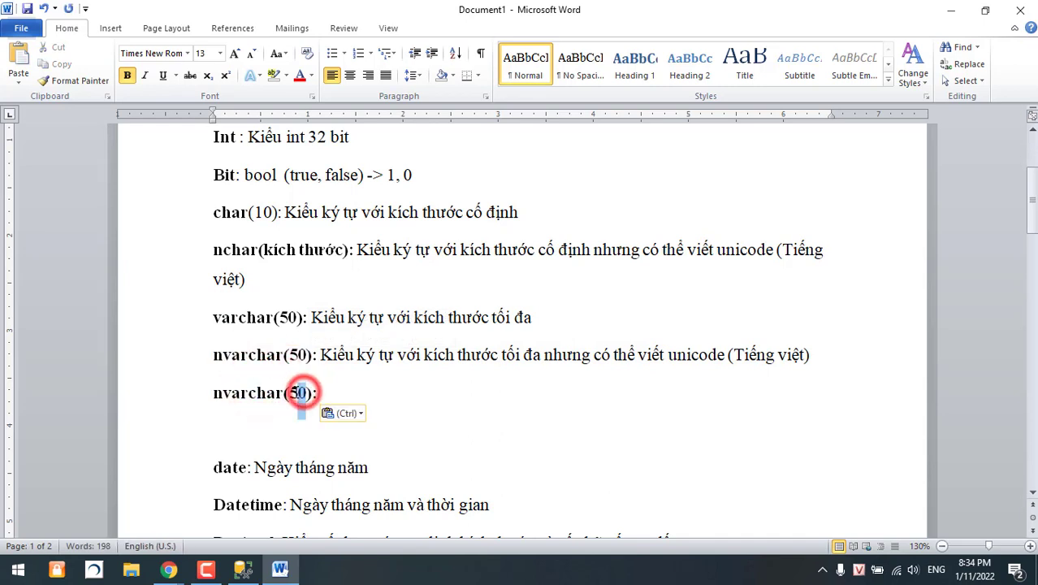
pyautogui.doubleClick(300, 392)
pyautogui.write('MÃ')
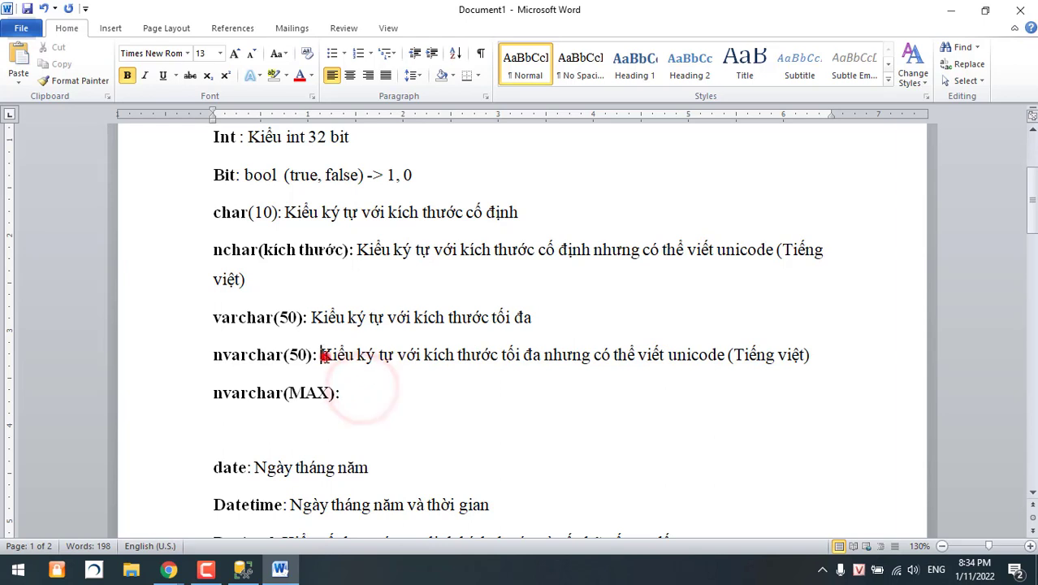
pyautogui.moveTo(322, 355); pyautogui.dragTo(817, 358)
pyautogui.click(598, 383)
pyautogui.click(542, 394)
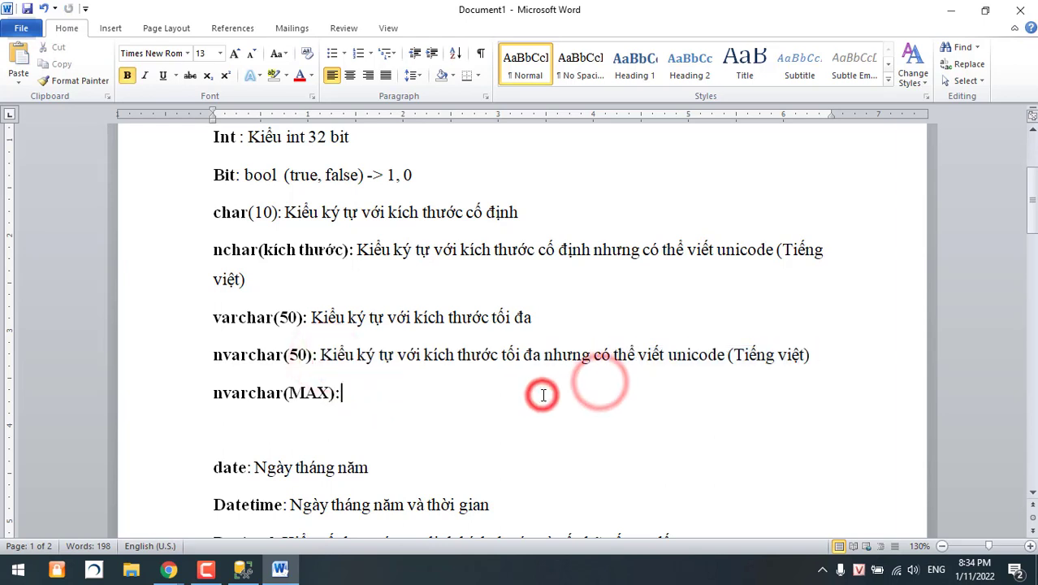
pyautogui.hotkey('ctrl', 'v')
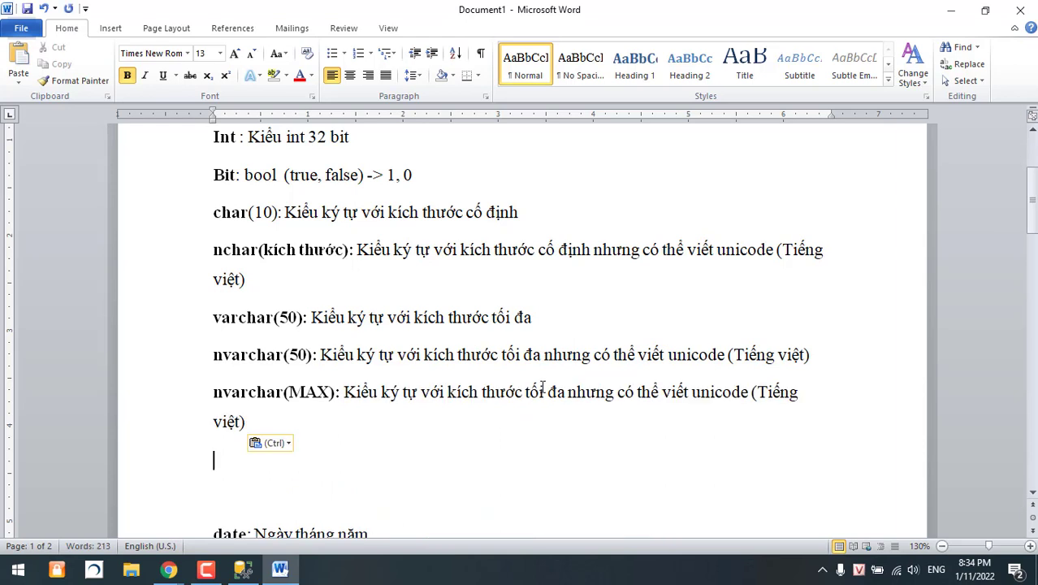
pyautogui.press('BackSpace')
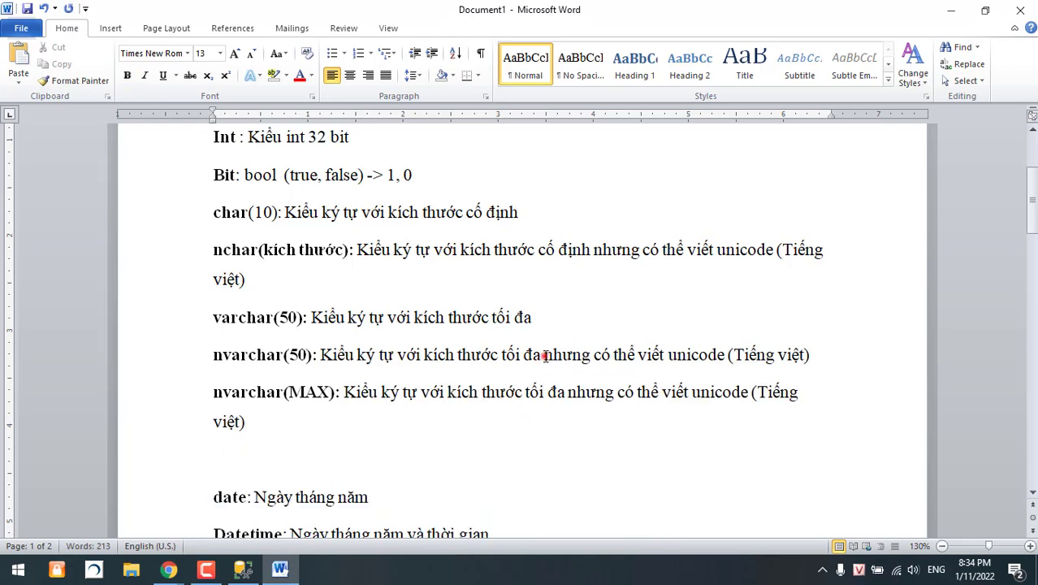
# Insert 'theo thiết lập' before 'nhưng' in the nvarchar(50) entry, then try saving the notes
pyautogui.click(544, 355)
pyautogui.write('theo thi')
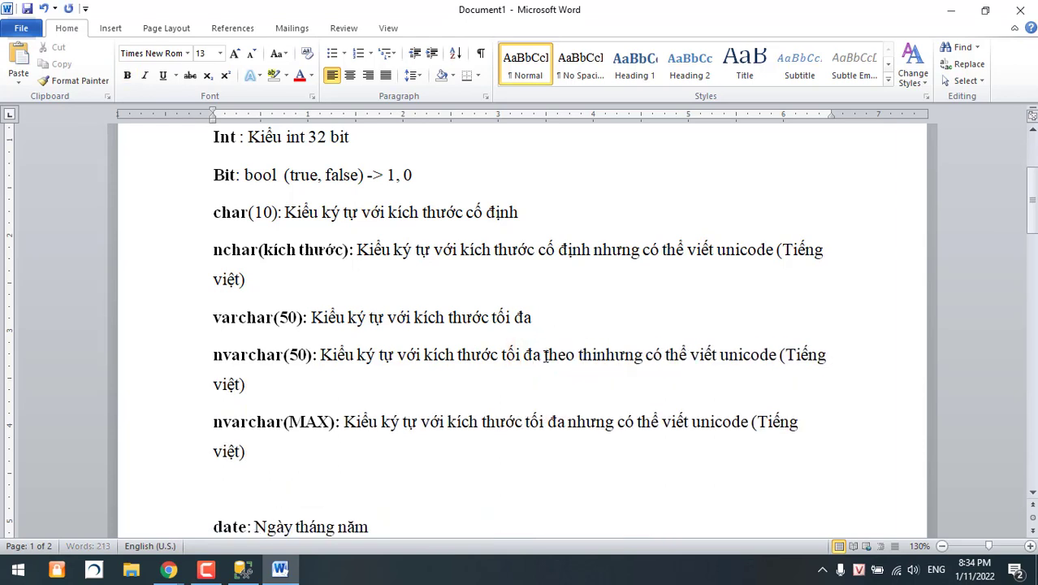
pyautogui.write('ết lập')
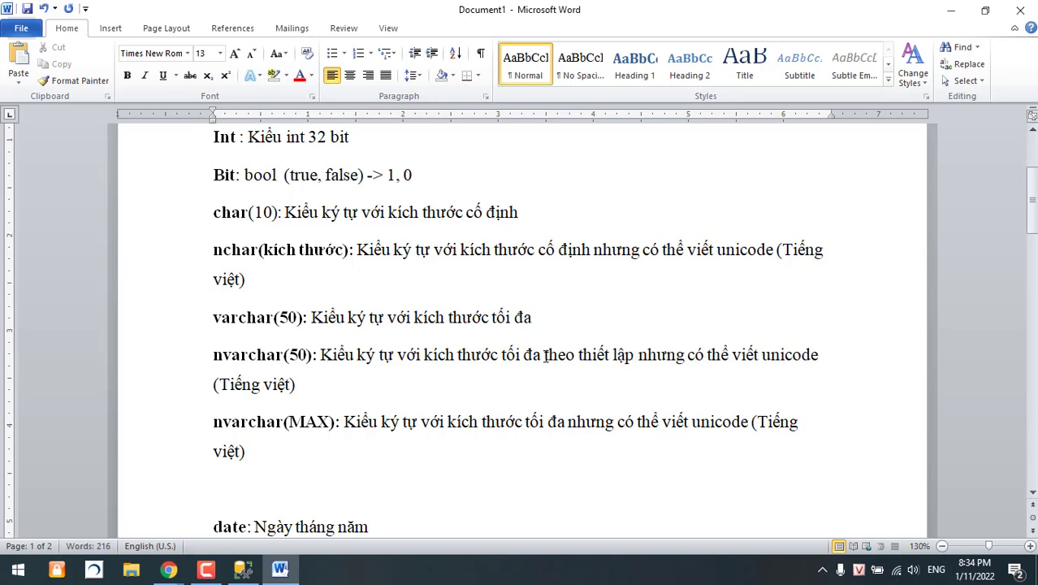
pyautogui.doubleClick(319, 422)
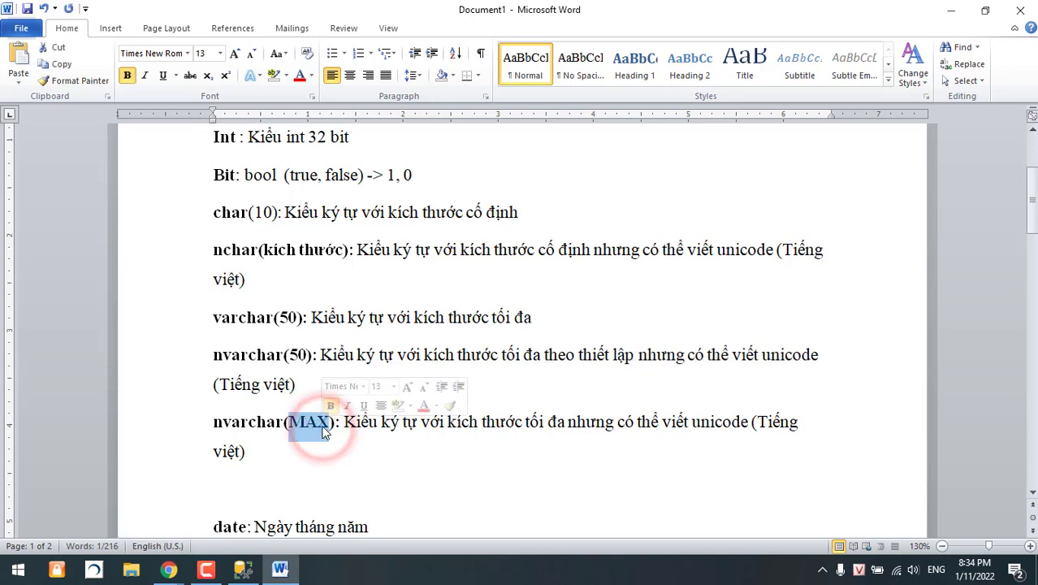
pyautogui.click(314, 424)
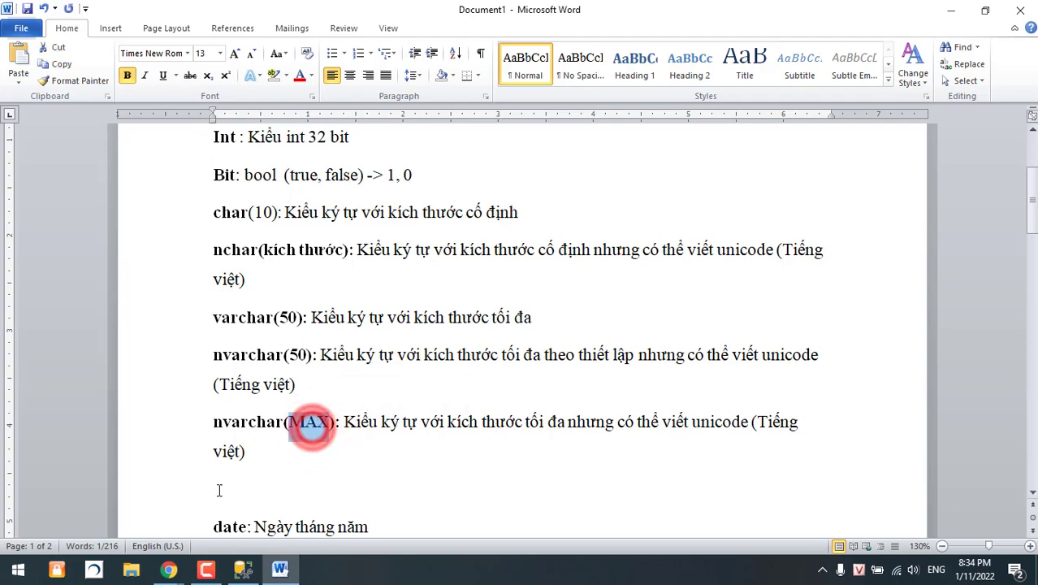
pyautogui.click(296, 447)
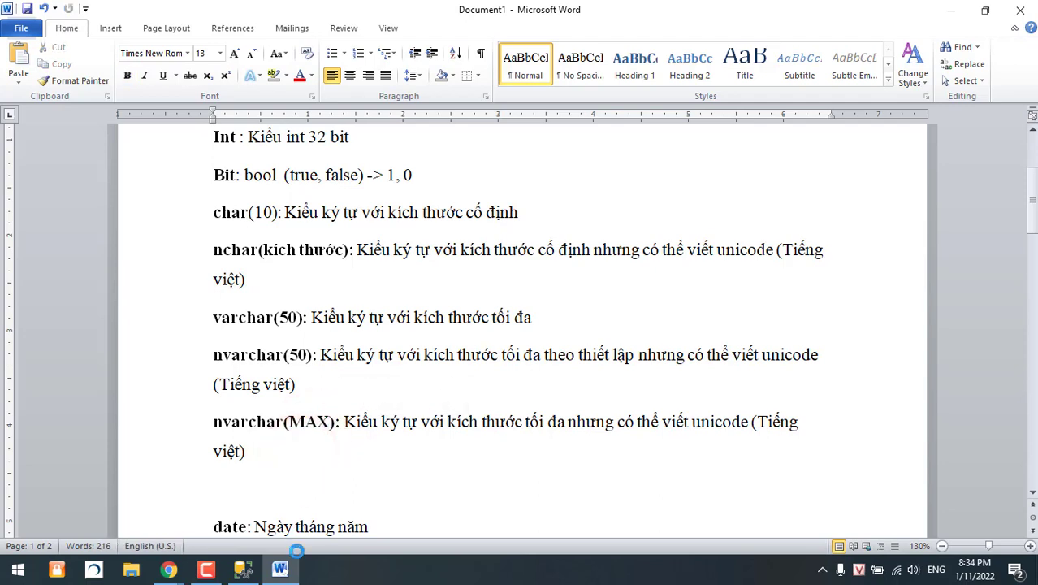
pyautogui.hotkey('ctrl', 's')
pyautogui.click(468, 362)
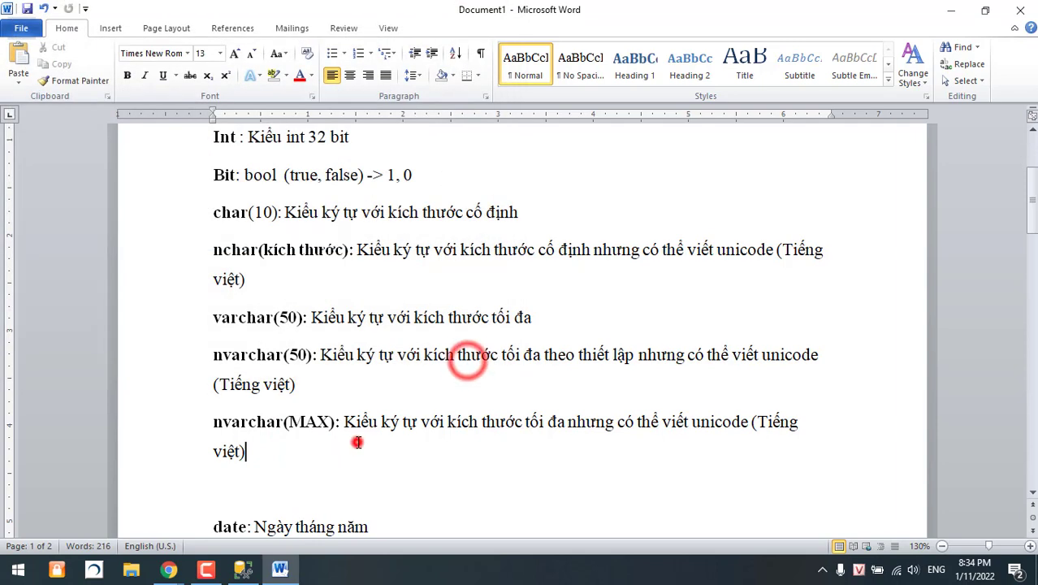
pyautogui.click(354, 439)
pyautogui.click(286, 568)
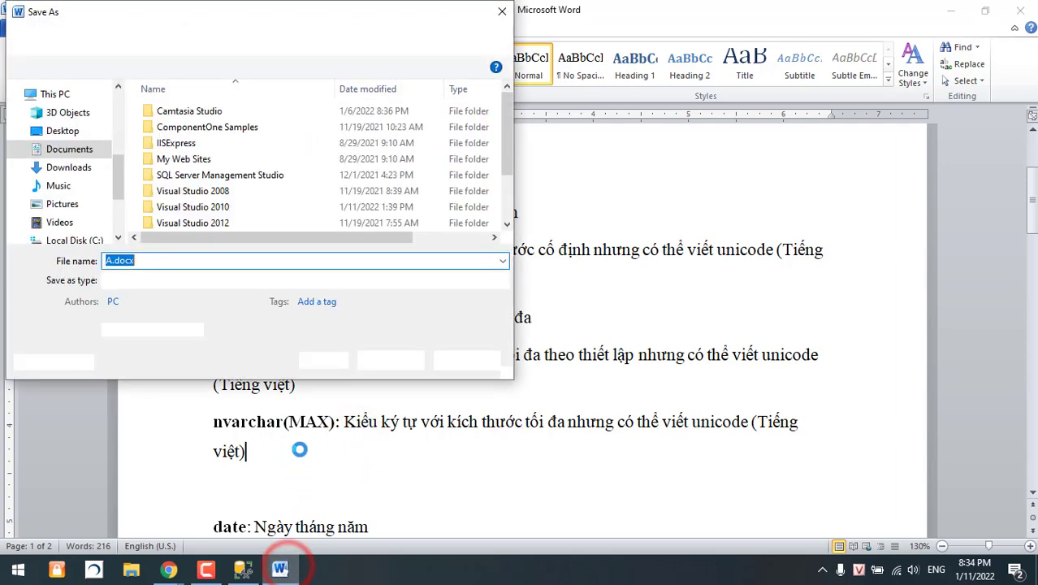
# Dismiss the save dialog, set MaNV's data type to text, and return to Word
pyautogui.click(455, 363)
pyautogui.click(246, 571)
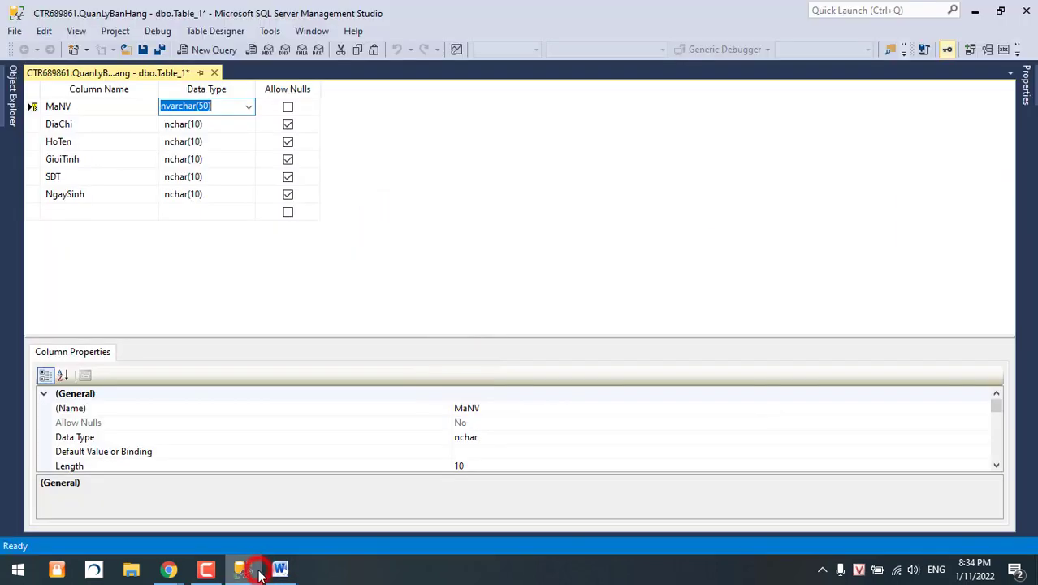
pyautogui.click(248, 106)
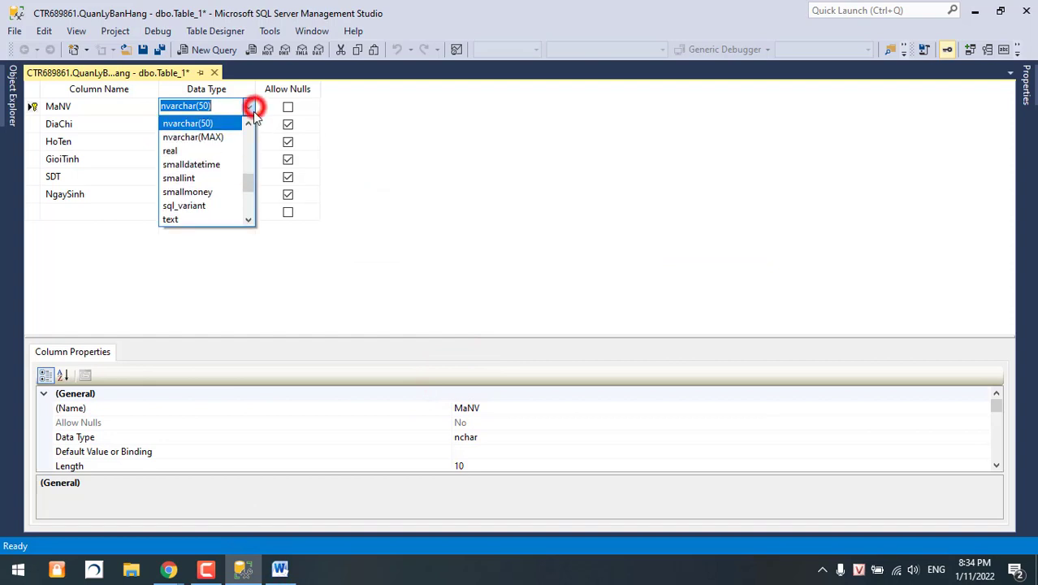
pyautogui.click(209, 221)
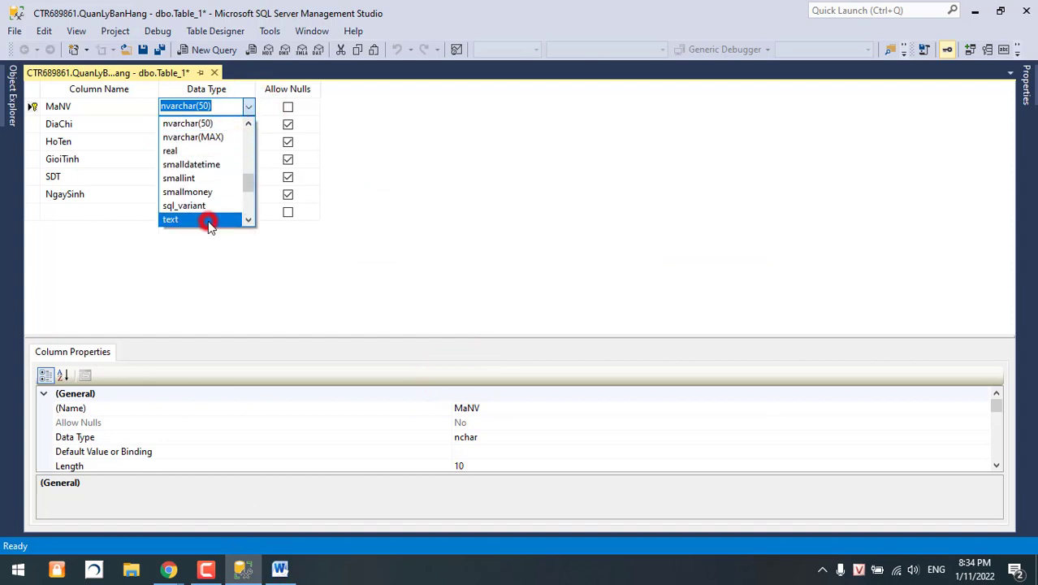
pyautogui.click(282, 569)
# Finish the text entry by pasting the nvarchar(MAX) description after 'text:'
pyautogui.press('Return')
pyautogui.write('text:')
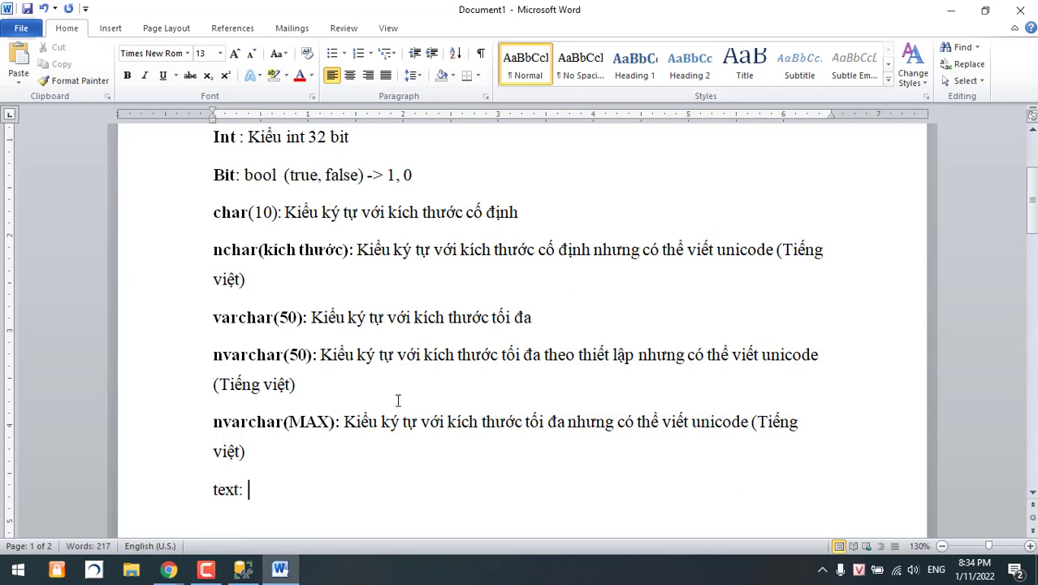
pyautogui.moveTo(344, 421); pyautogui.dragTo(447, 422)
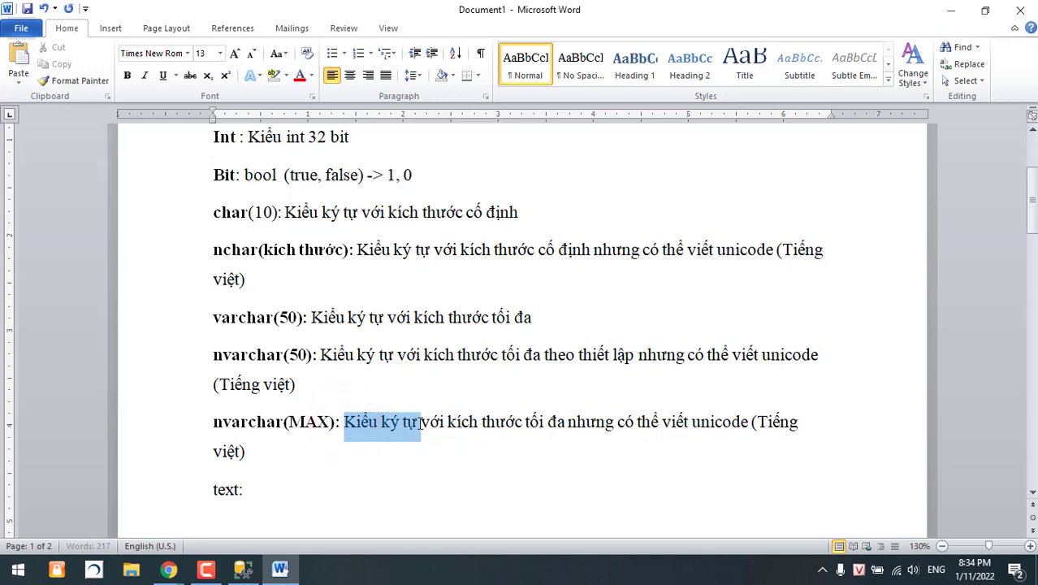
pyautogui.click(304, 482)
pyautogui.moveTo(339, 421)
pyautogui.mouseDown()
pyautogui.moveTo(359, 446)
pyautogui.moveTo(342, 425)
pyautogui.moveTo(343, 439)
pyautogui.mouseUp()
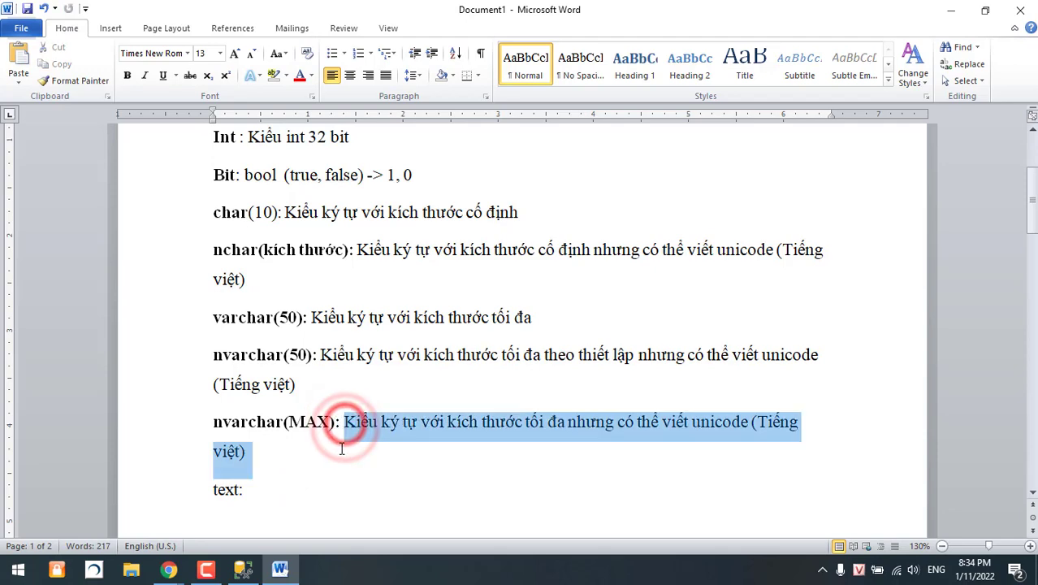
pyautogui.click(301, 474)
pyautogui.hotkey('ctrl', 'v')
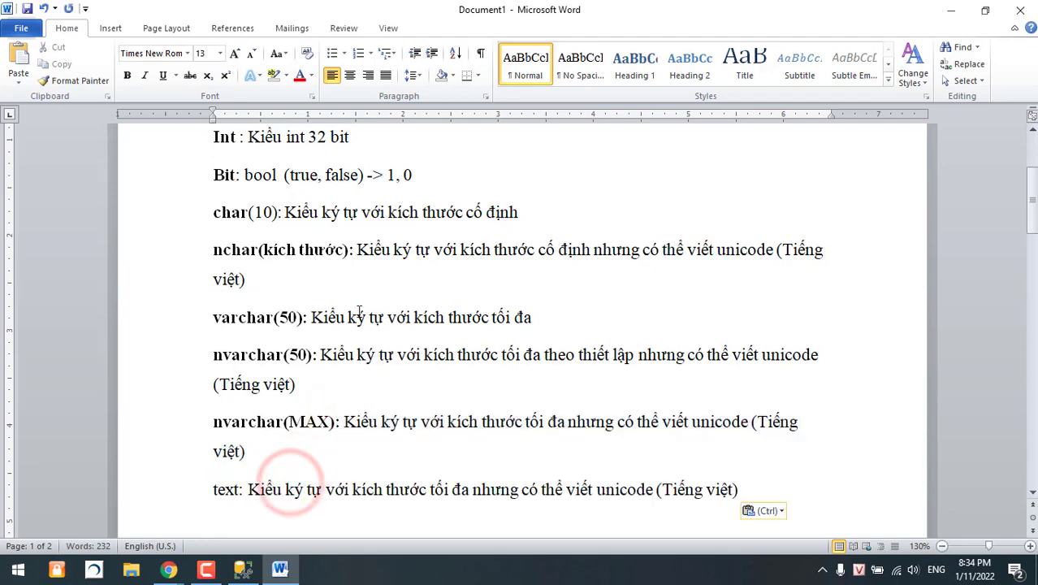
# Add a blank line below Int and paste tinyint from the SSMS MaNV Data Type list
pyautogui.scroll(1, 376, 227)
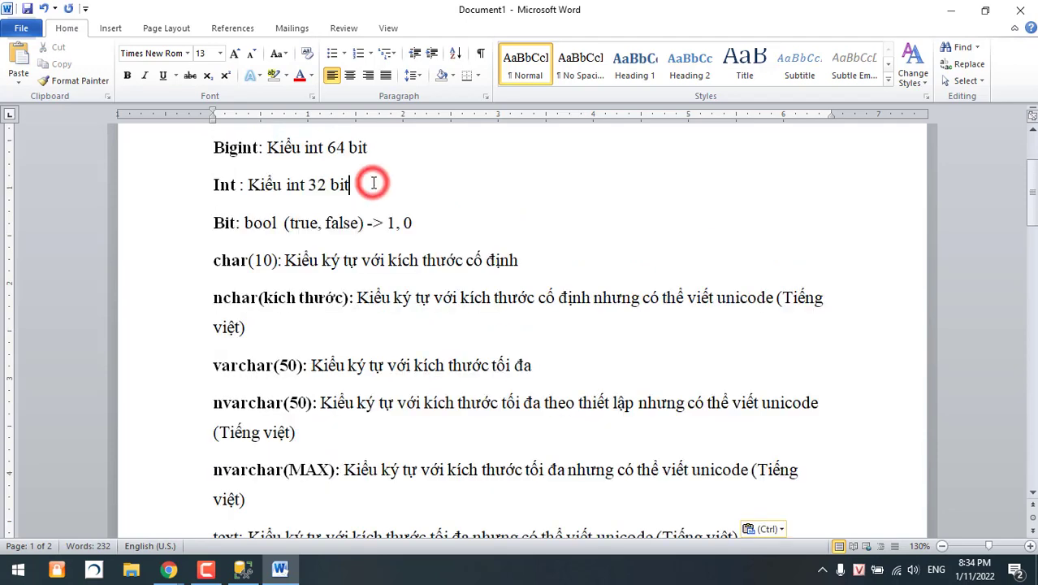
pyautogui.press('Return')
pyautogui.moveTo(248, 185); pyautogui.dragTo(347, 183)
pyautogui.click(228, 225)
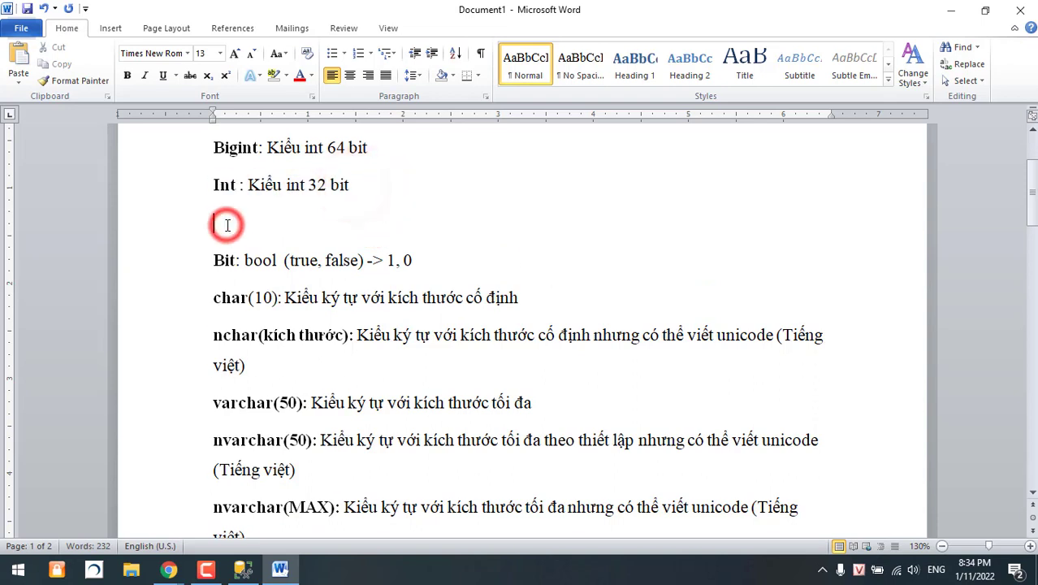
pyautogui.write('M')
pyautogui.click(243, 569)
pyautogui.click(248, 107)
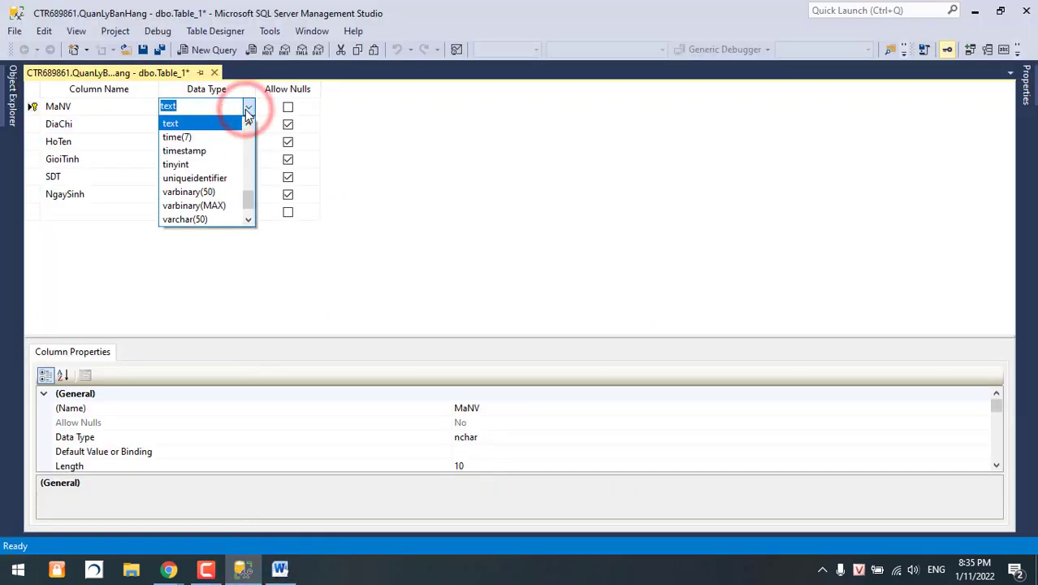
pyautogui.click(210, 164)
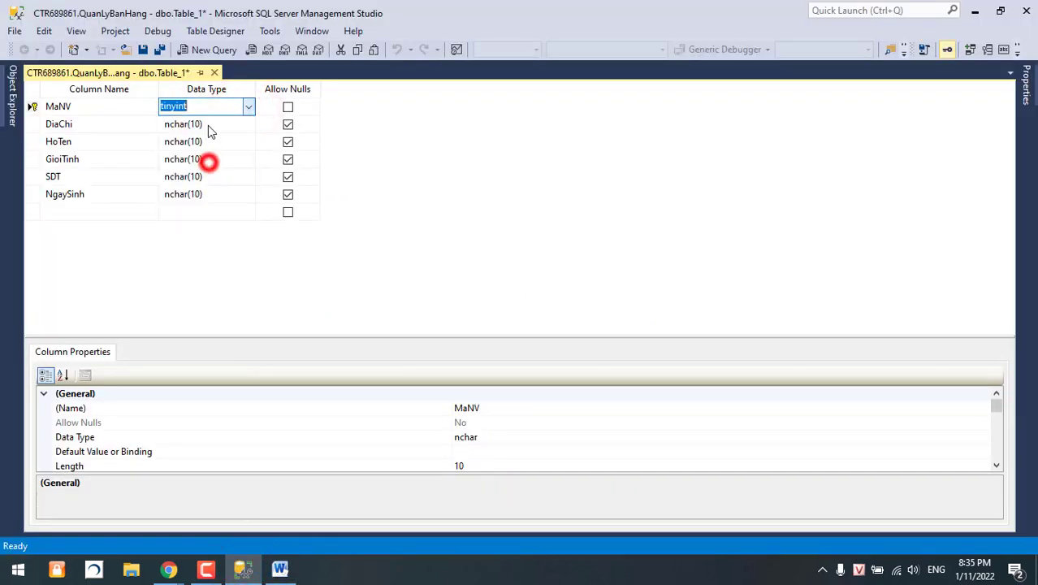
pyautogui.click(280, 570)
pyautogui.write('tinyint')
# Bold tinyint and give it the description 'Kiểu int 8 bit', adapted from the Int line
pyautogui.doubleClick(241, 222)
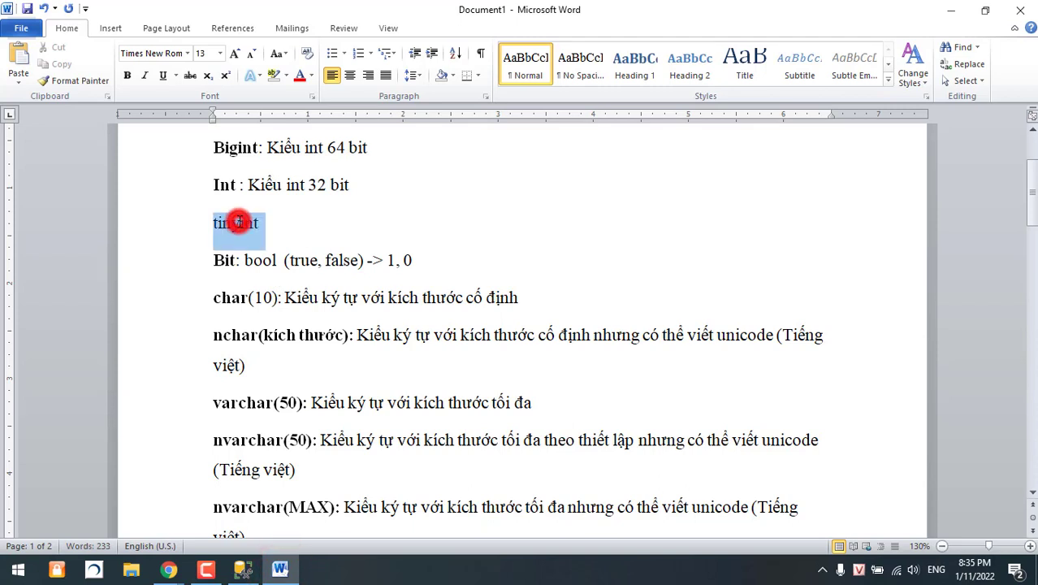
pyautogui.hotkey('ctrl', 'b')
pyautogui.click(275, 221)
pyautogui.write(':')
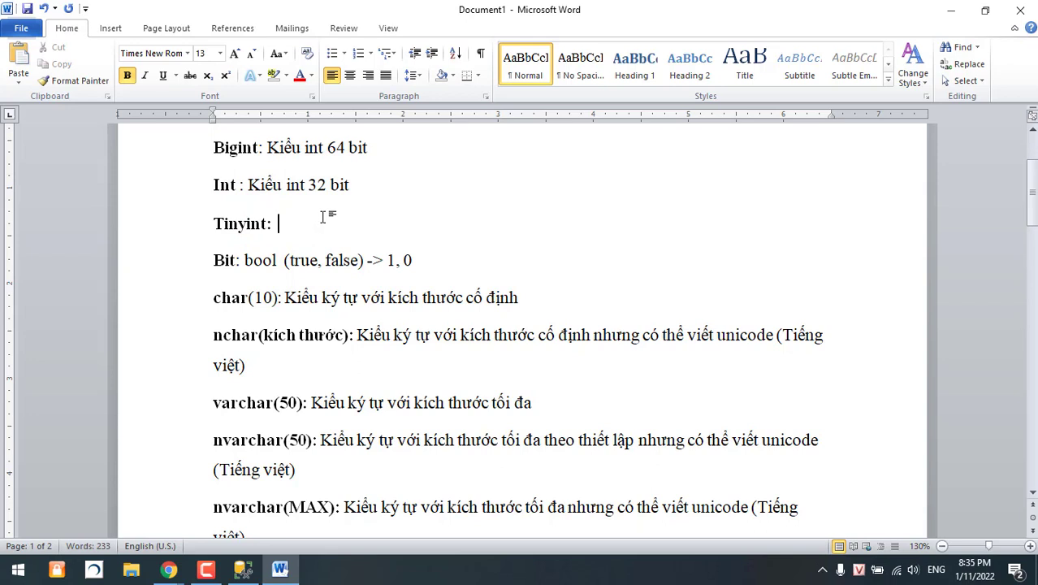
pyautogui.moveTo(362, 179); pyautogui.dragTo(248, 184)
pyautogui.hotkey('ctrl', 'c')
pyautogui.click(284, 223)
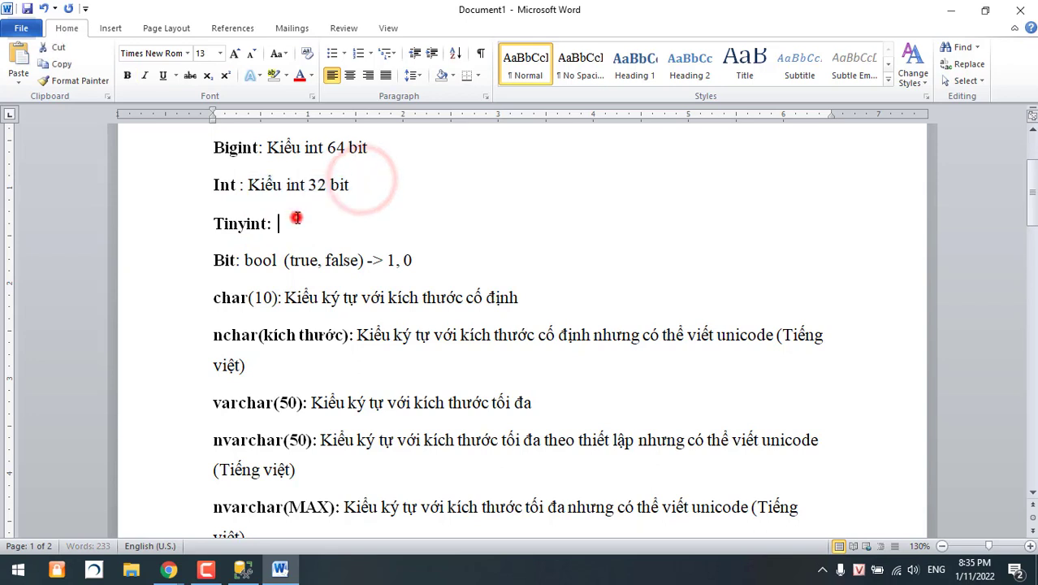
pyautogui.hotkey('ctrl', 'v')
pyautogui.click(341, 223)
pyautogui.doubleClick(345, 223)
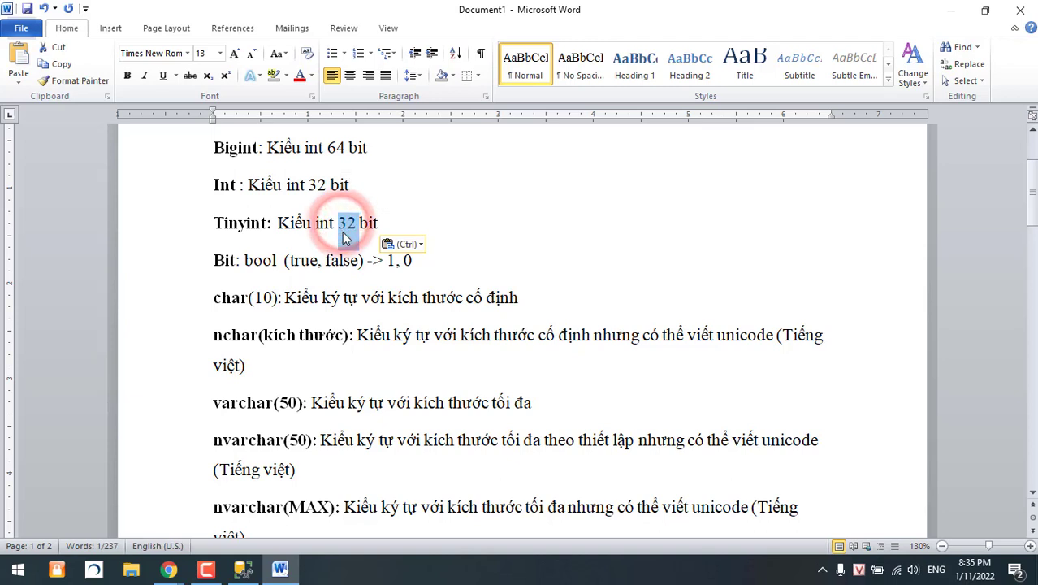
pyautogui.write('8')
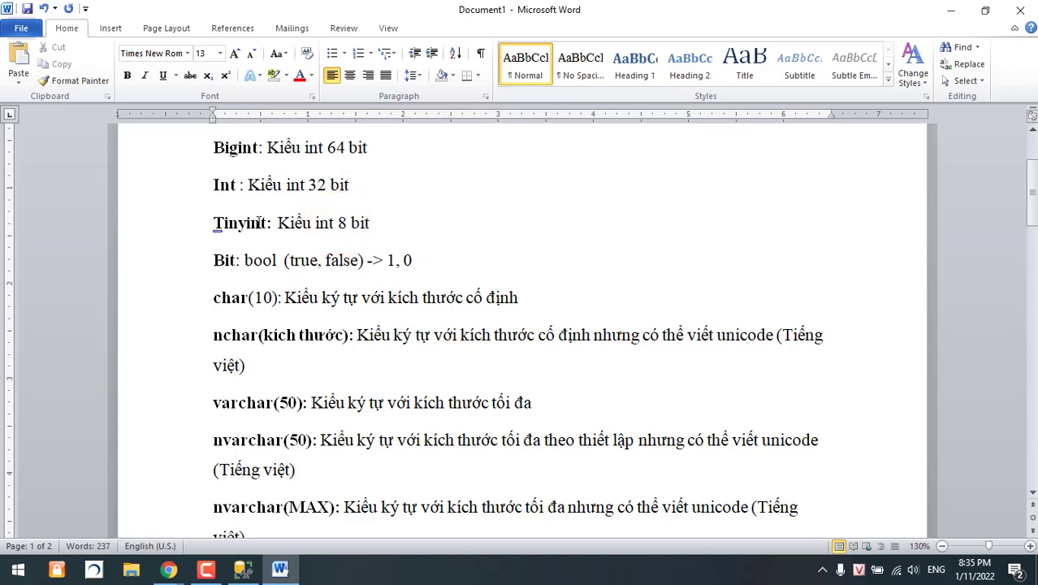
pyautogui.click(395, 222)
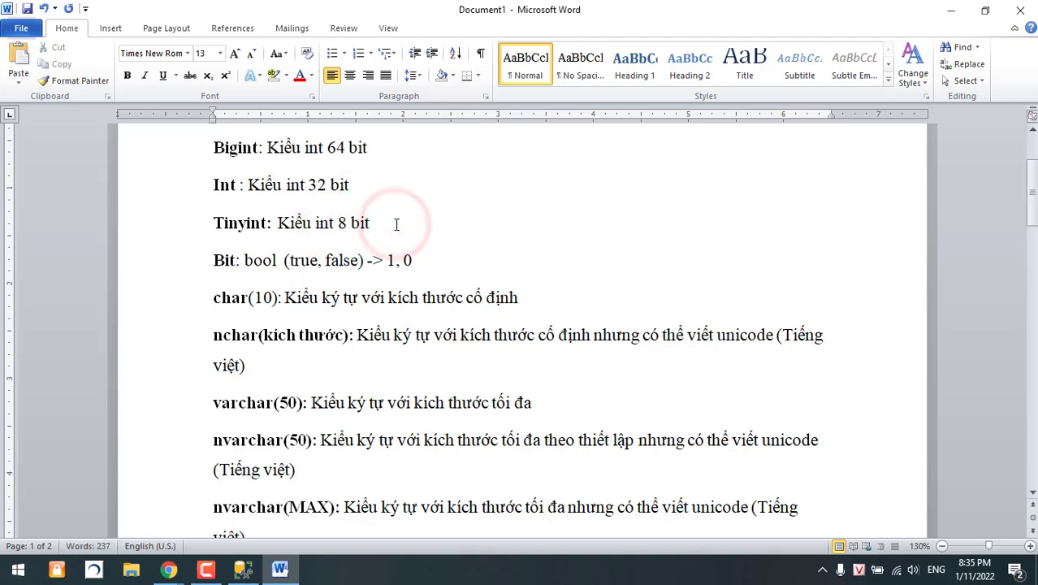
# Cancel a save attempt and commit tinyint as MaNV's data type in the table designer
pyautogui.hotkey('ctrl', 's')
pyautogui.click(463, 359)
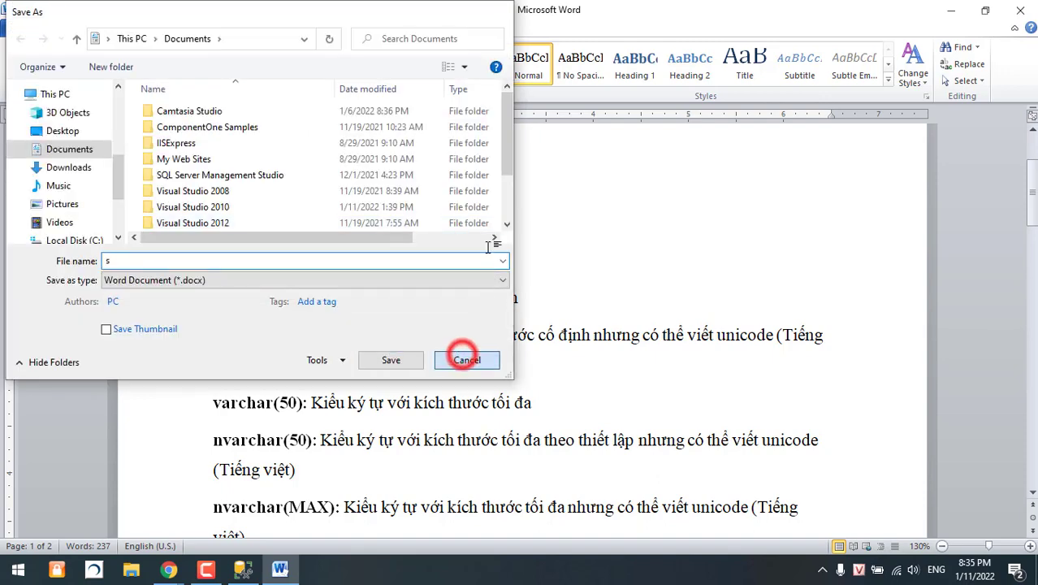
pyautogui.click(503, 231)
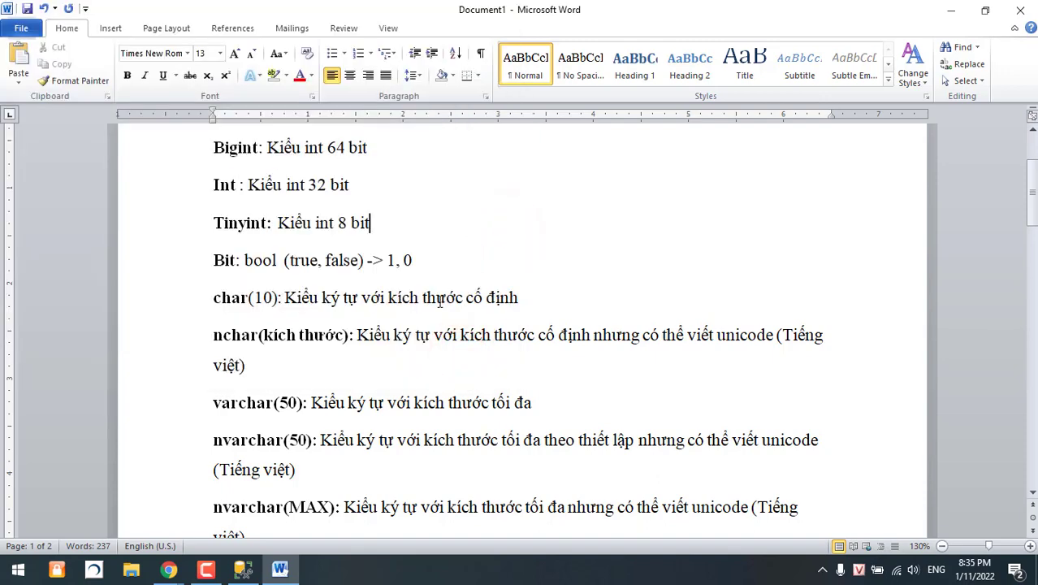
pyautogui.click(280, 571)
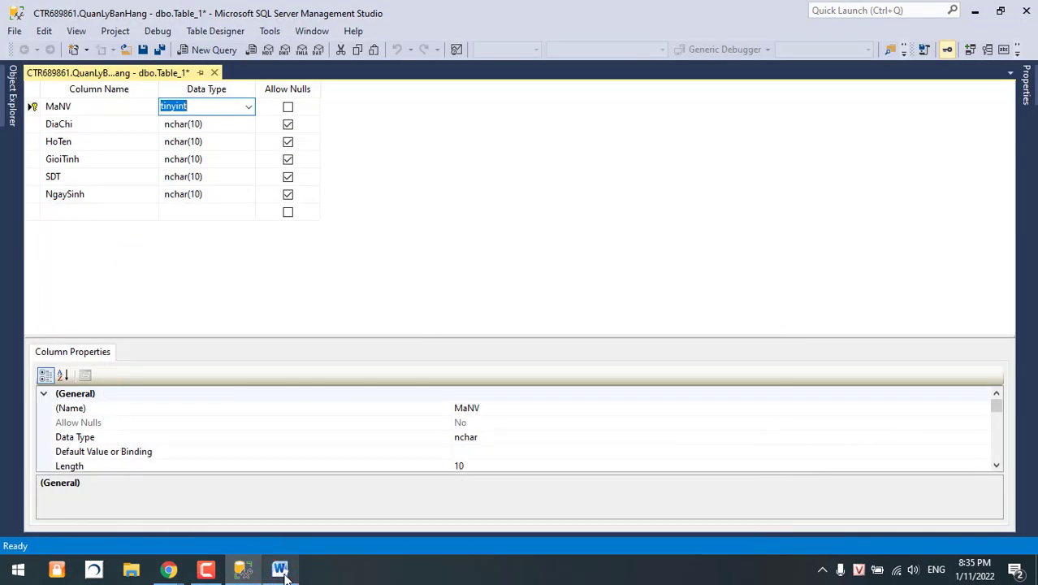
pyautogui.click(282, 573)
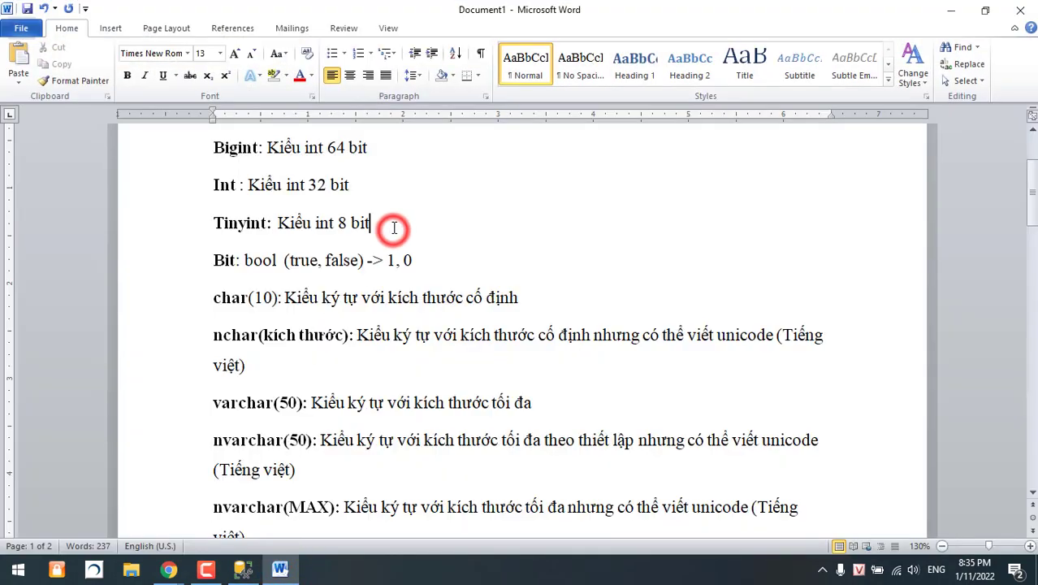
pyautogui.click(338, 222)
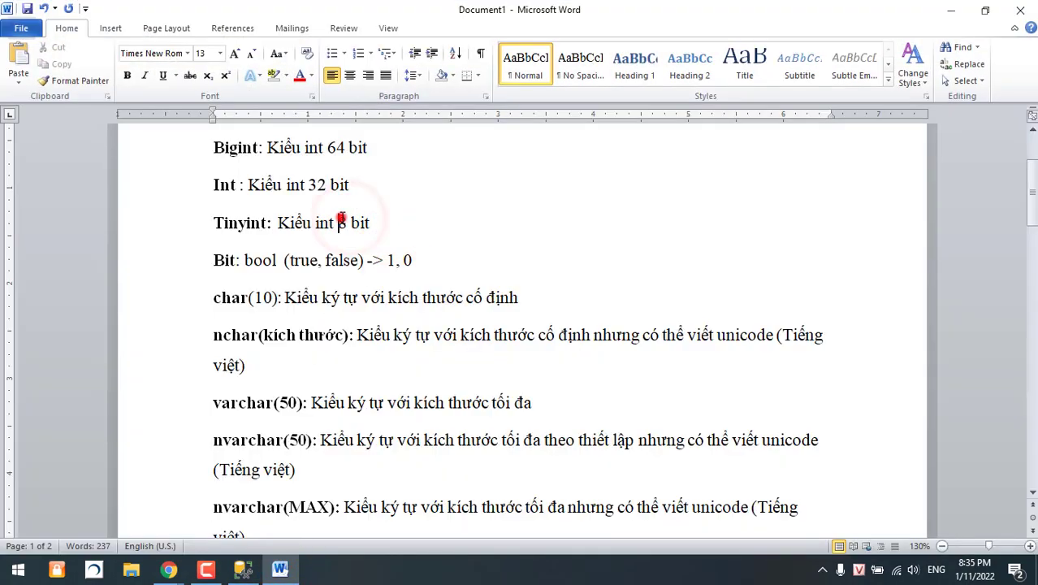
pyautogui.click(439, 228)
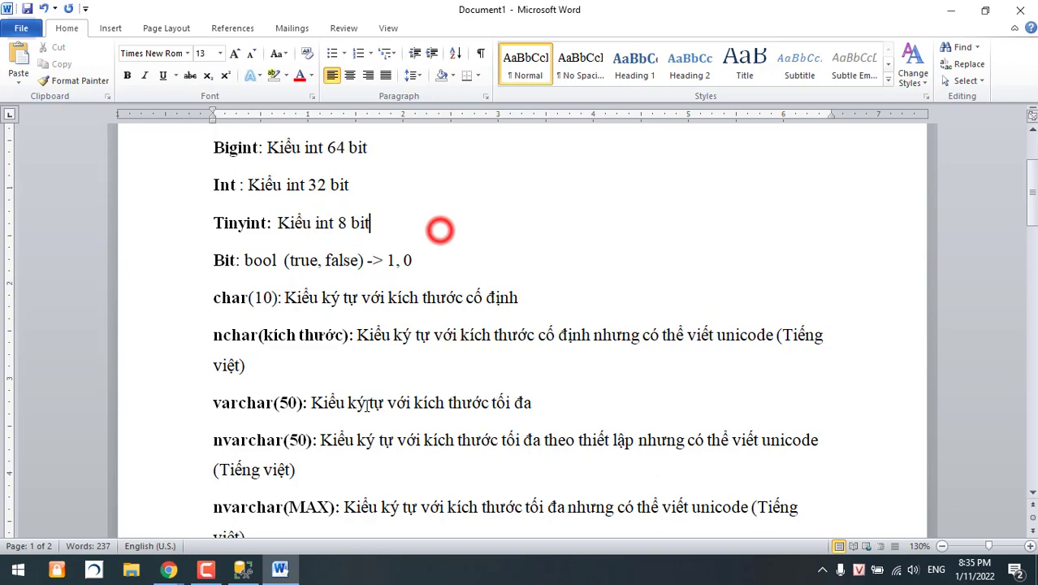
pyautogui.click(280, 572)
pyautogui.click(406, 316)
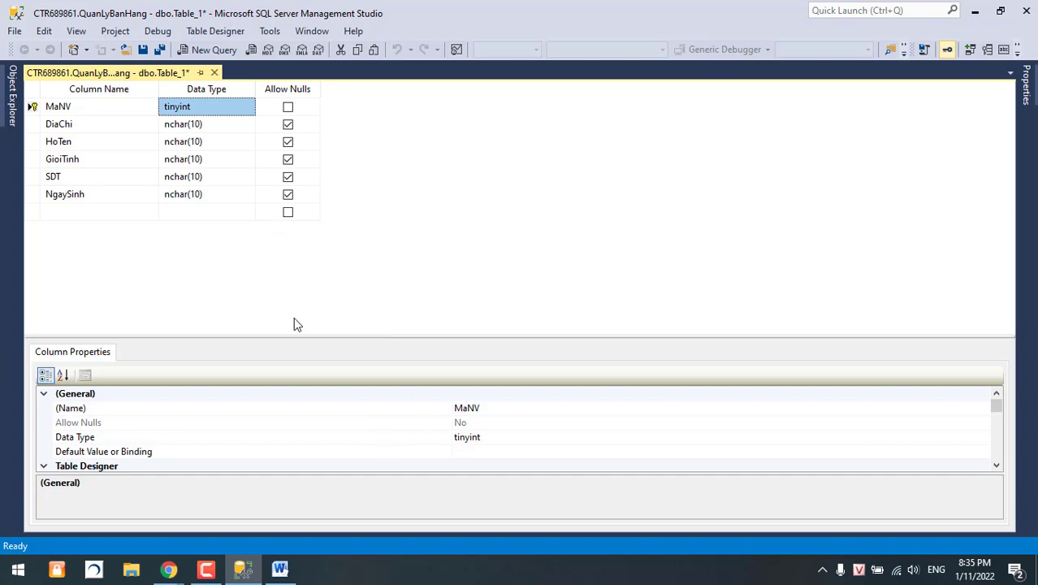
pyautogui.click(280, 568)
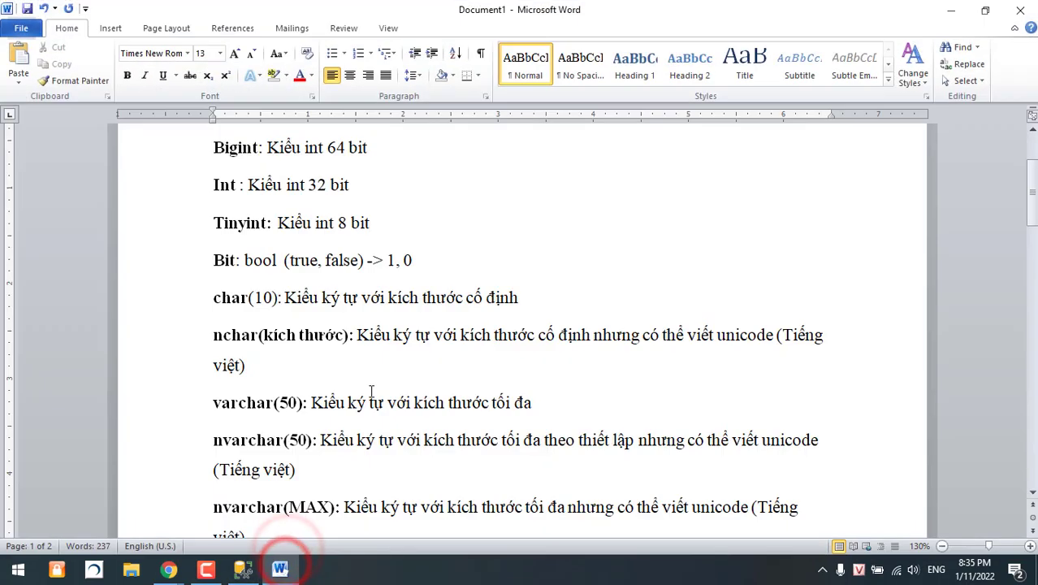
# Make the 'text' label bold and bring up the save dialog
pyautogui.click(458, 260)
pyautogui.scroll(3, 415, 291)
pyautogui.scroll(-6, 341, 386)
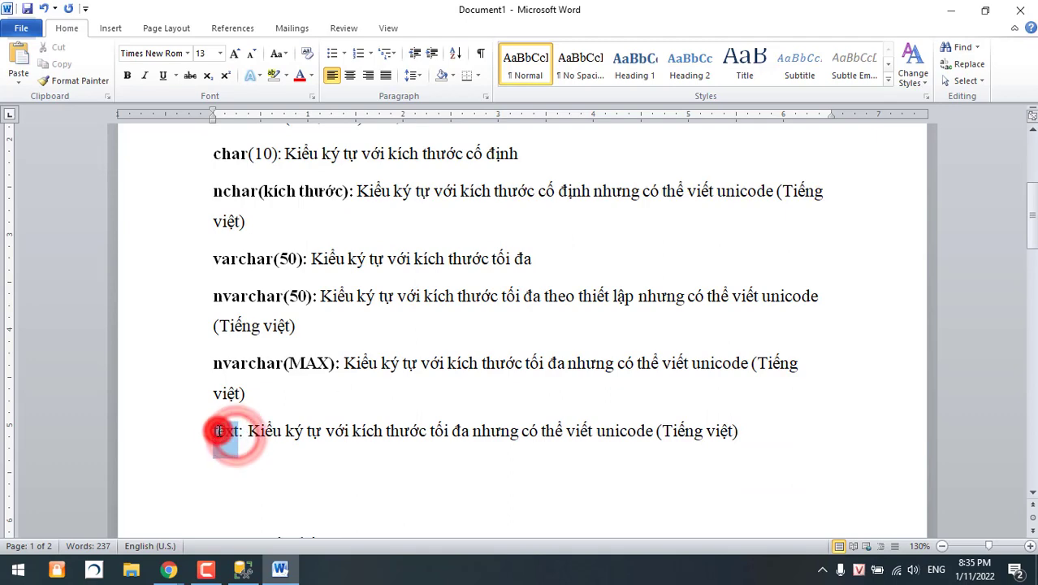
pyautogui.doubleClick(229, 432)
pyautogui.hotkey('ctrl', 'b')
pyautogui.click(272, 402)
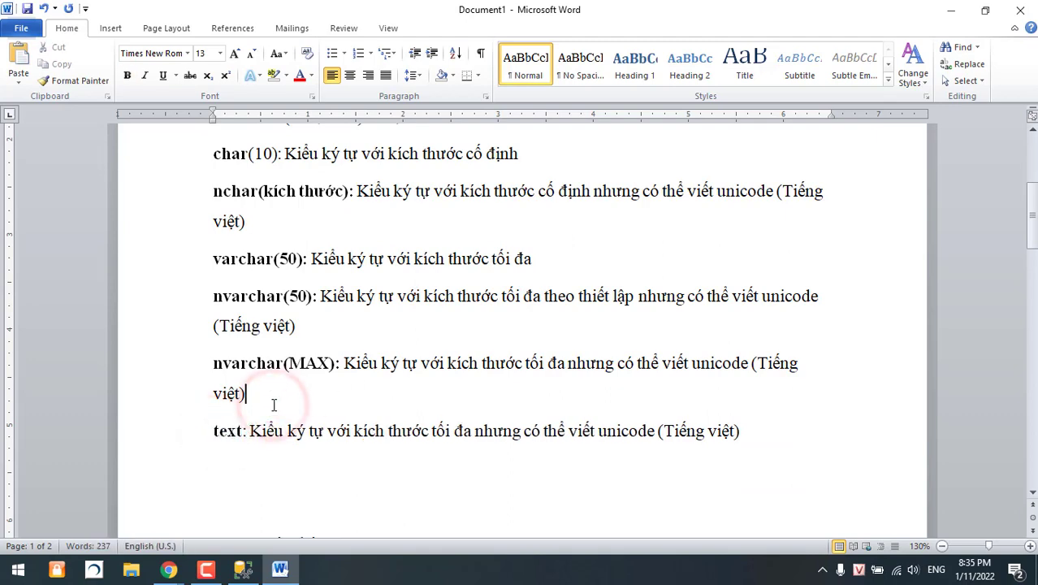
pyautogui.hotkey('ctrl', 's')
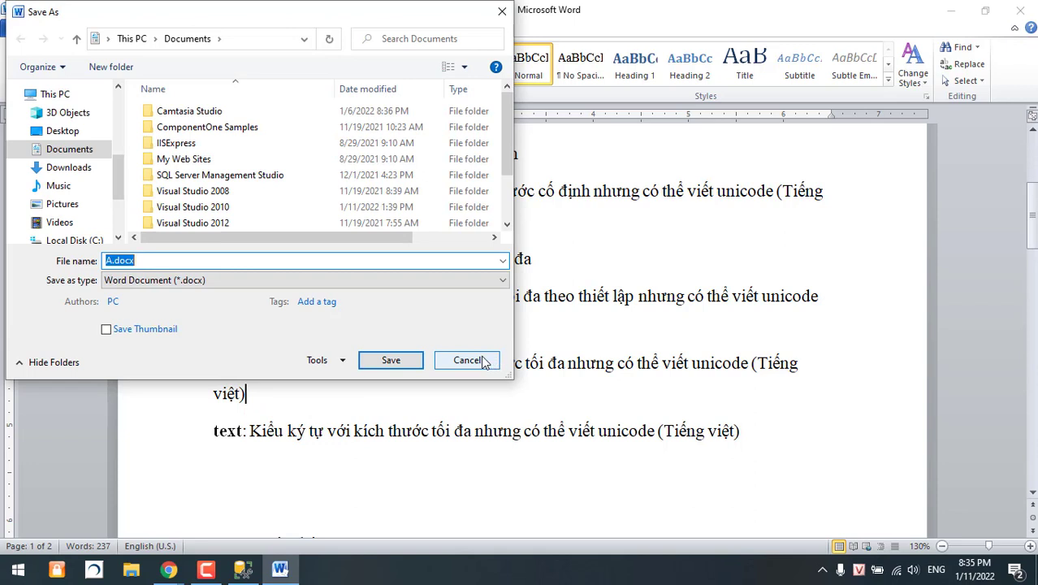
# Enter the file name 'Các kiểu dữ liệu trong SQL' and browse to drive DUAN (F:)
pyautogui.write('Ca')
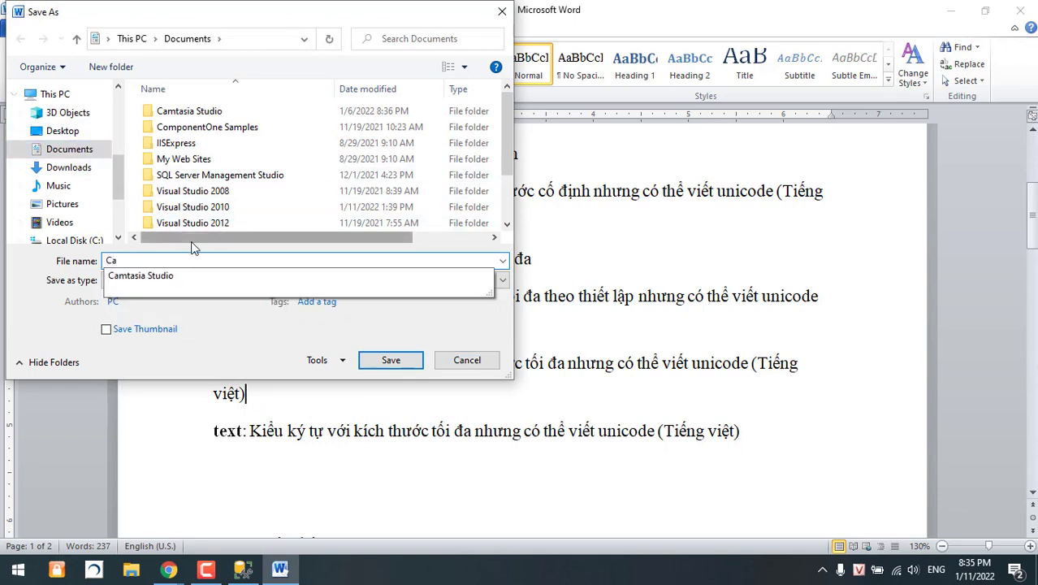
pyautogui.write('ch')
pyautogui.press('BackSpace')
pyautogui.write('s')
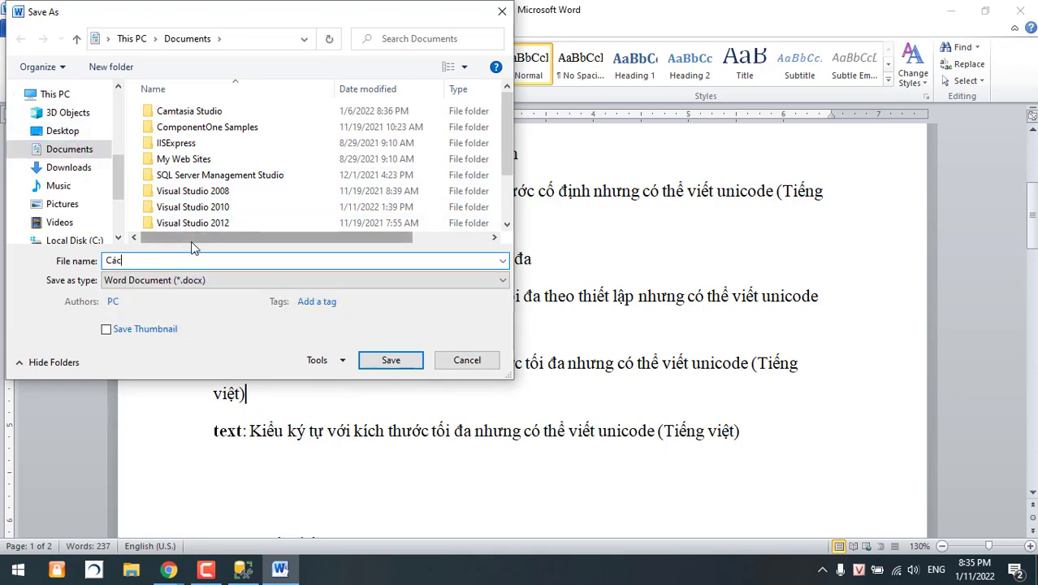
pyautogui.write(' kiểu dữ liệu trong SQL')
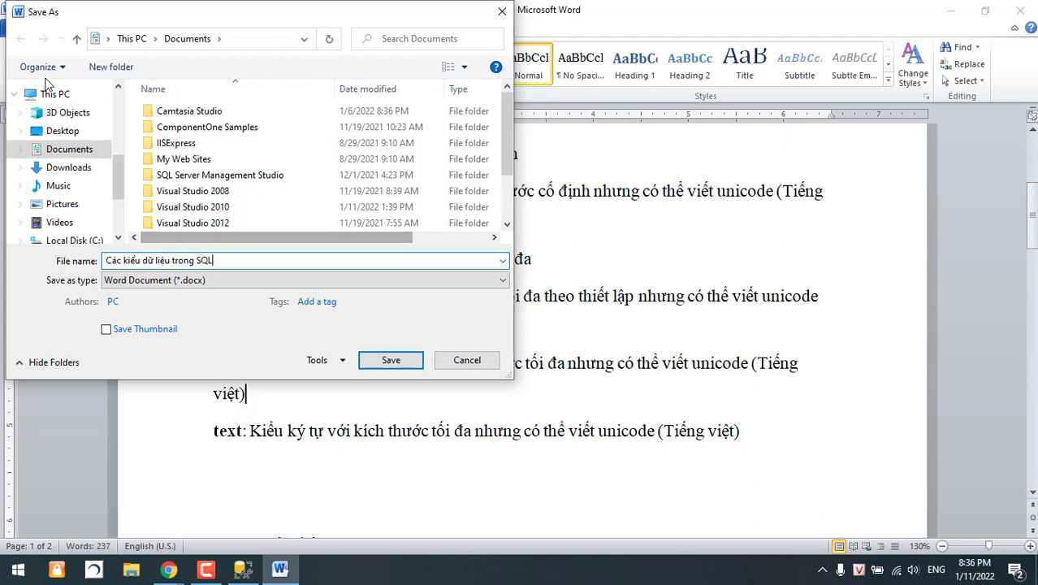
pyautogui.scroll(-2, 95, 195)
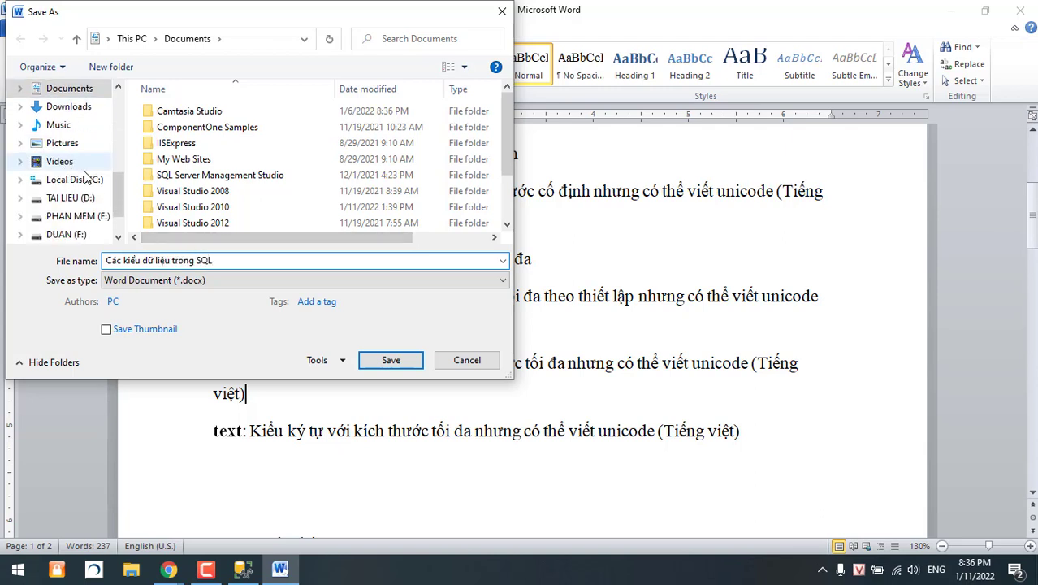
pyautogui.click(77, 215)
pyautogui.click(77, 197)
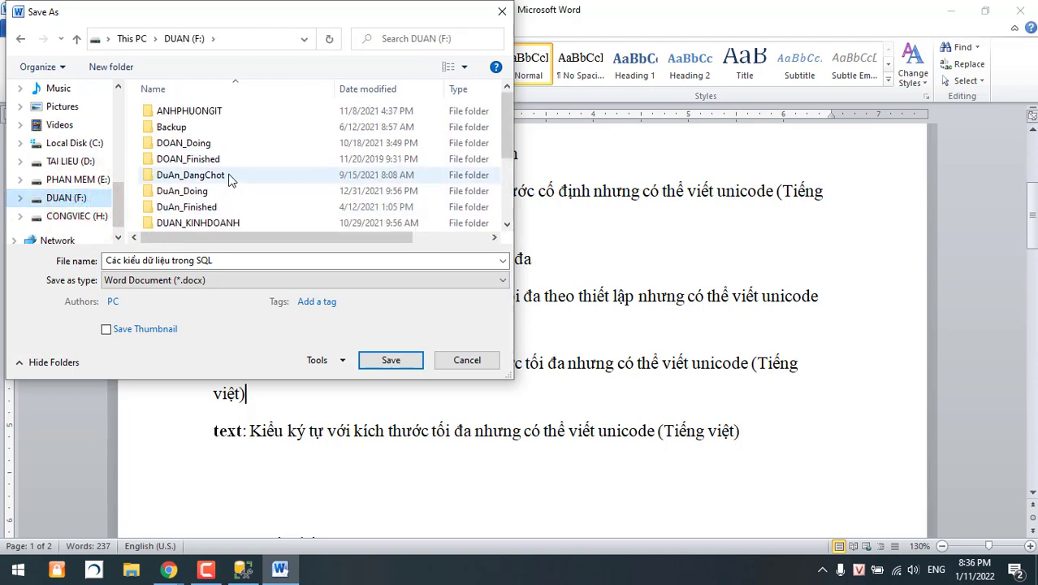
pyautogui.scroll(-3, 230, 180)
# Open GIANG DAY, go into GIAO TRINH and save the notes there
pyautogui.doubleClick(203, 126)
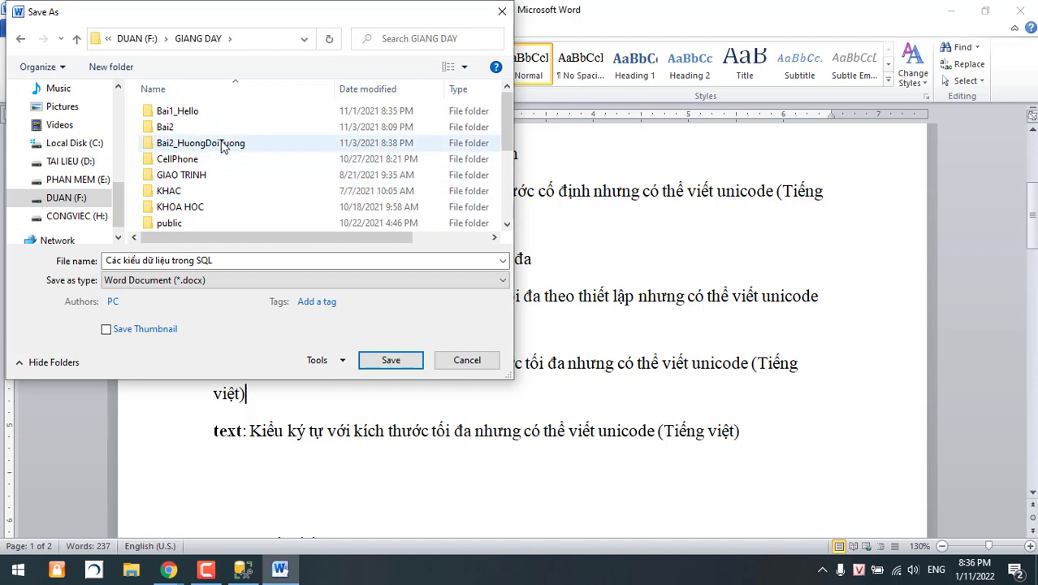
pyautogui.scroll(-2, 215, 199)
pyautogui.doubleClick(172, 190)
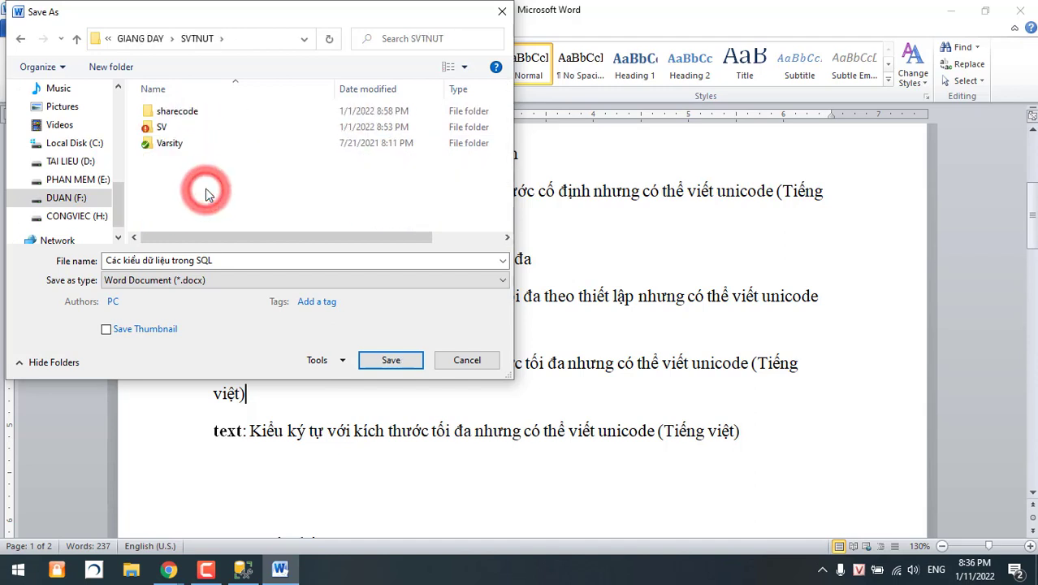
pyautogui.press('BackSpace')
pyautogui.scroll(-4, 207, 193)
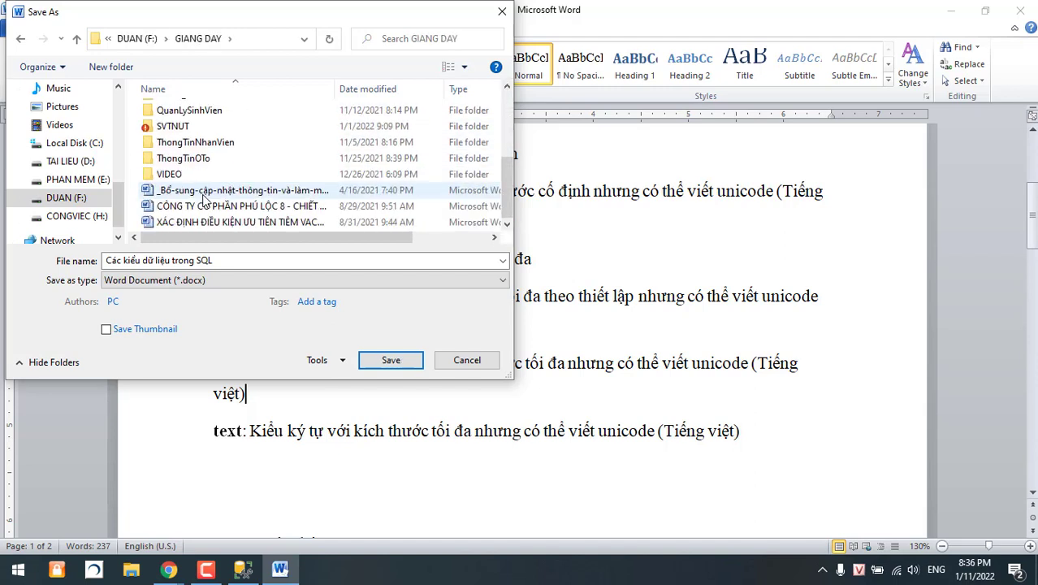
pyautogui.scroll(1, 216, 190)
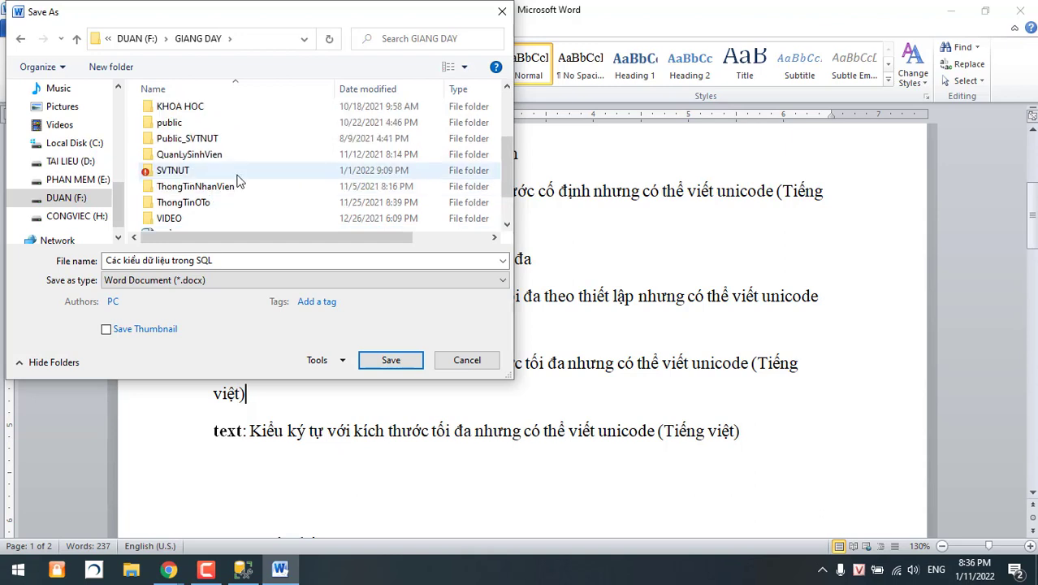
pyautogui.click(220, 186)
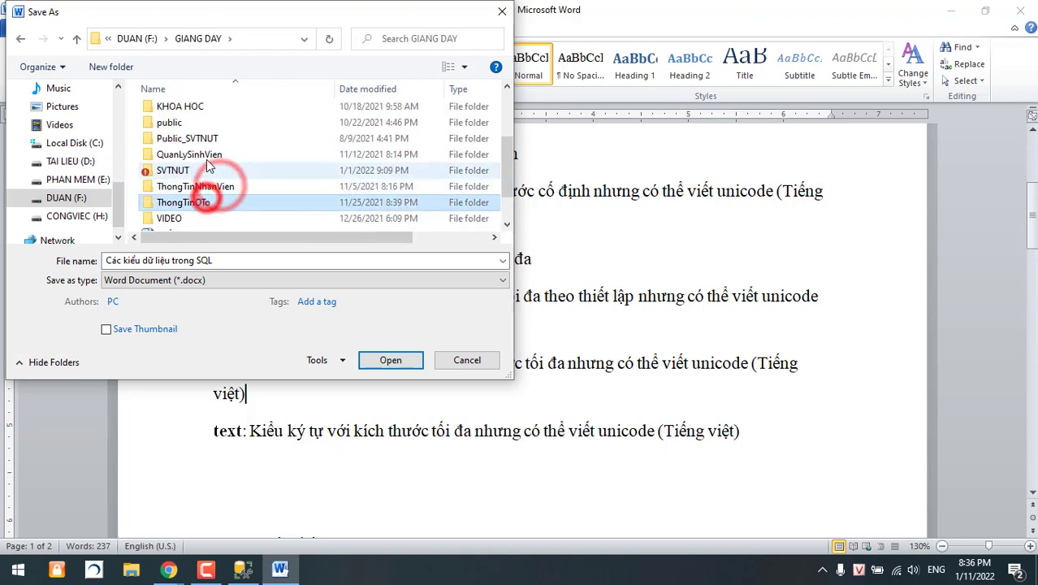
pyautogui.click(217, 140)
pyautogui.scroll(1, 229, 150)
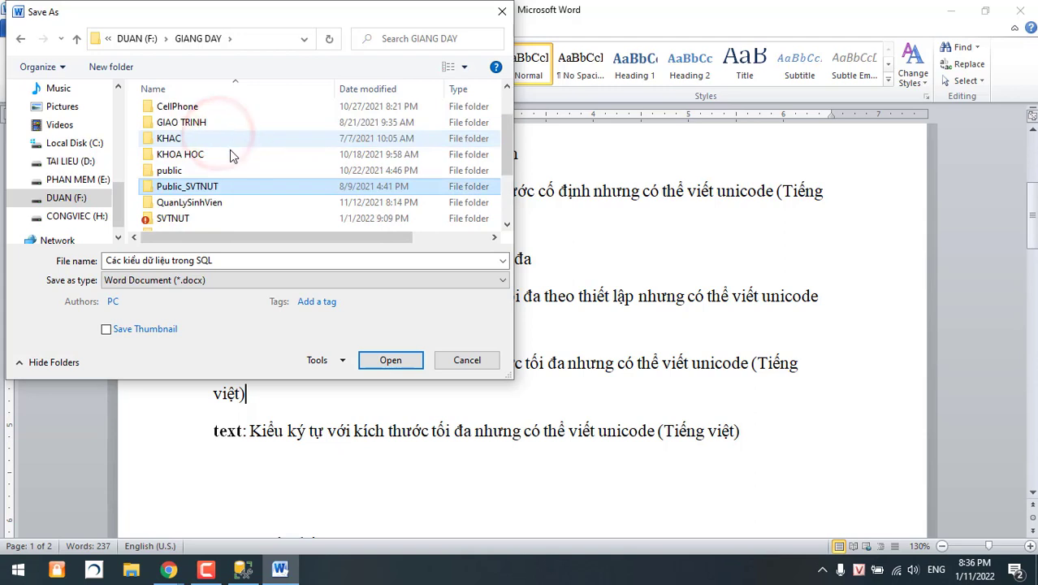
pyautogui.click(205, 159)
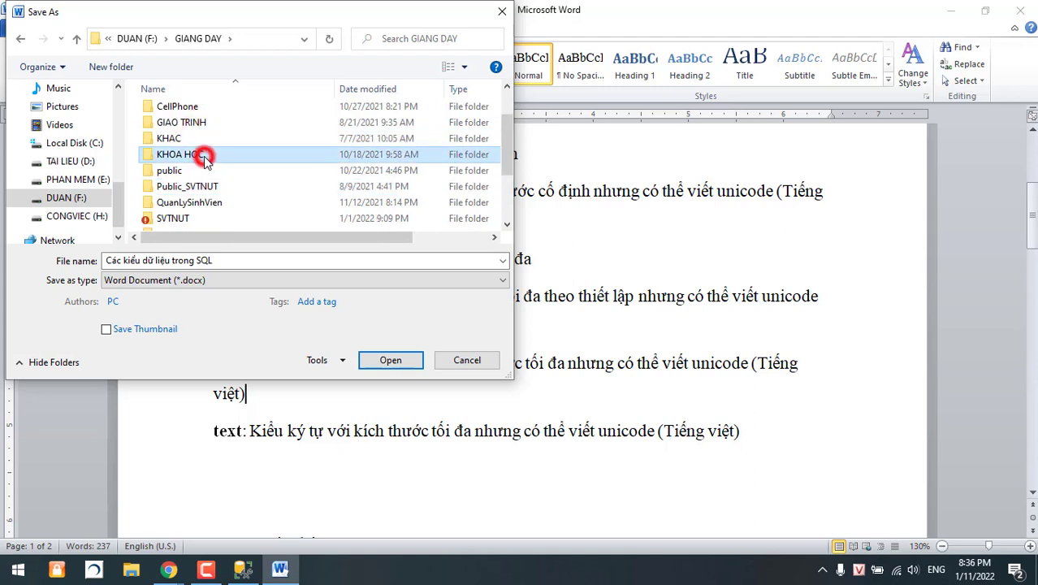
pyautogui.scroll(-2, 204, 156)
pyautogui.scroll(1, 202, 156)
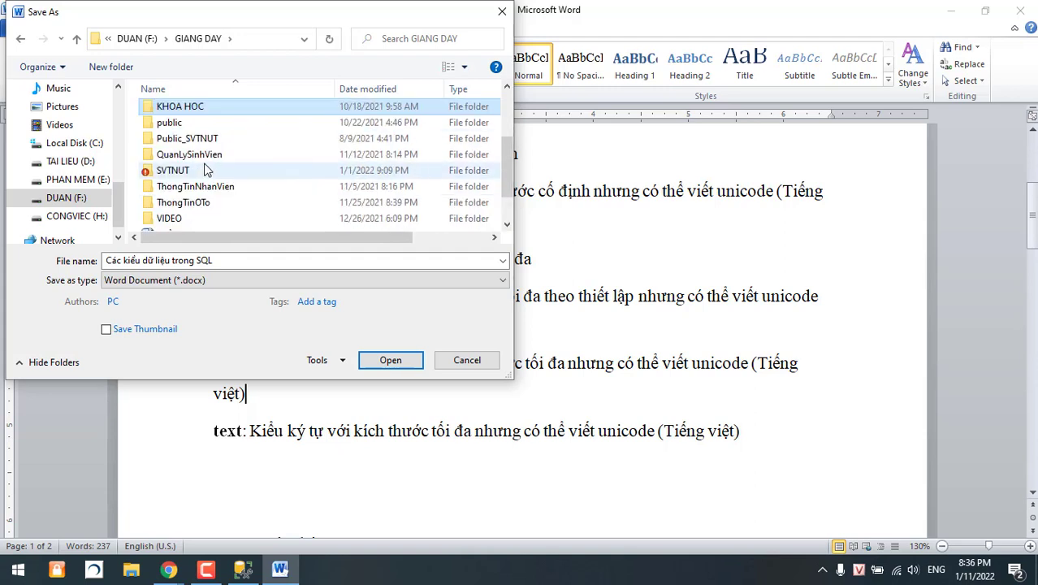
pyautogui.scroll(1, 213, 138)
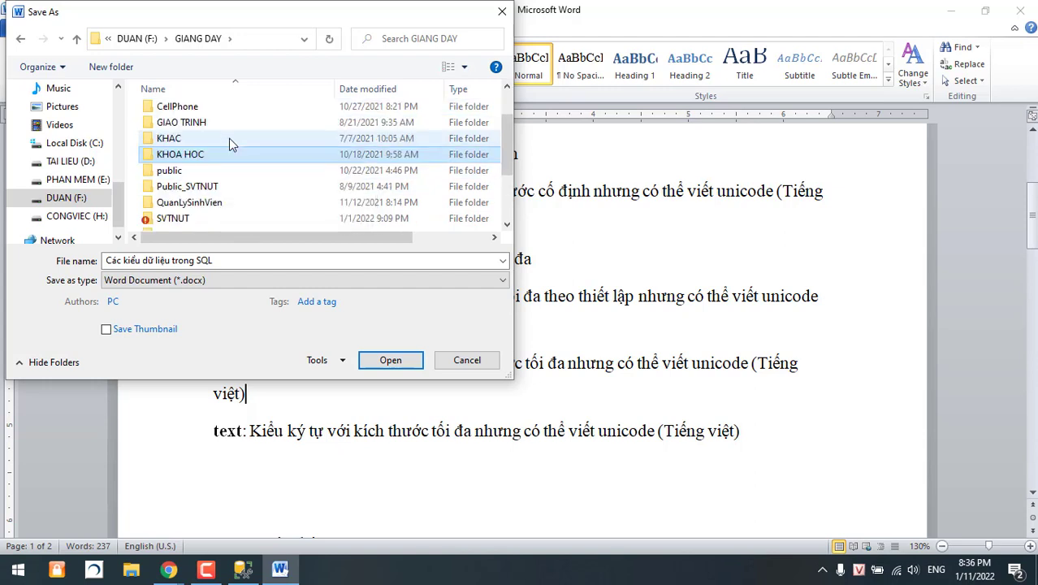
pyautogui.doubleClick(209, 124)
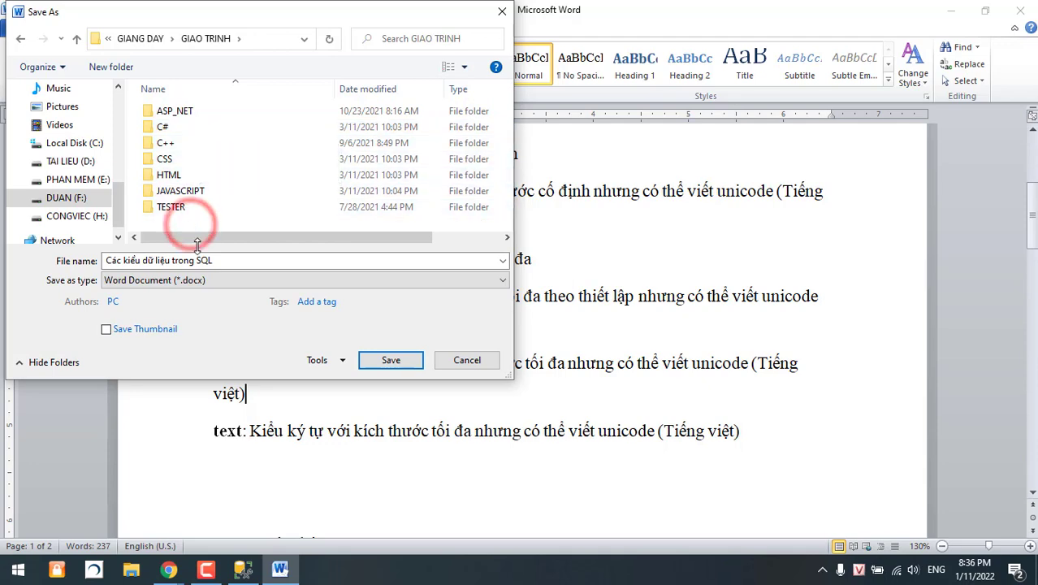
pyautogui.click(388, 360)
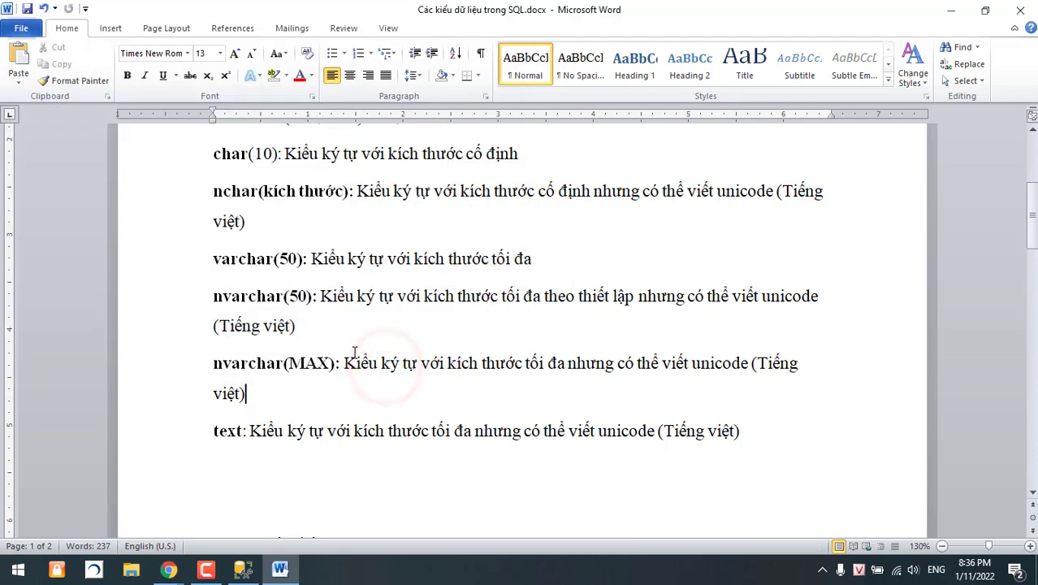
# Delete the empty paragraph under the text entry, briefly checking the MaNV column in SSMS
pyautogui.scroll(4, 359, 404)
pyautogui.scroll(-5, 359, 404)
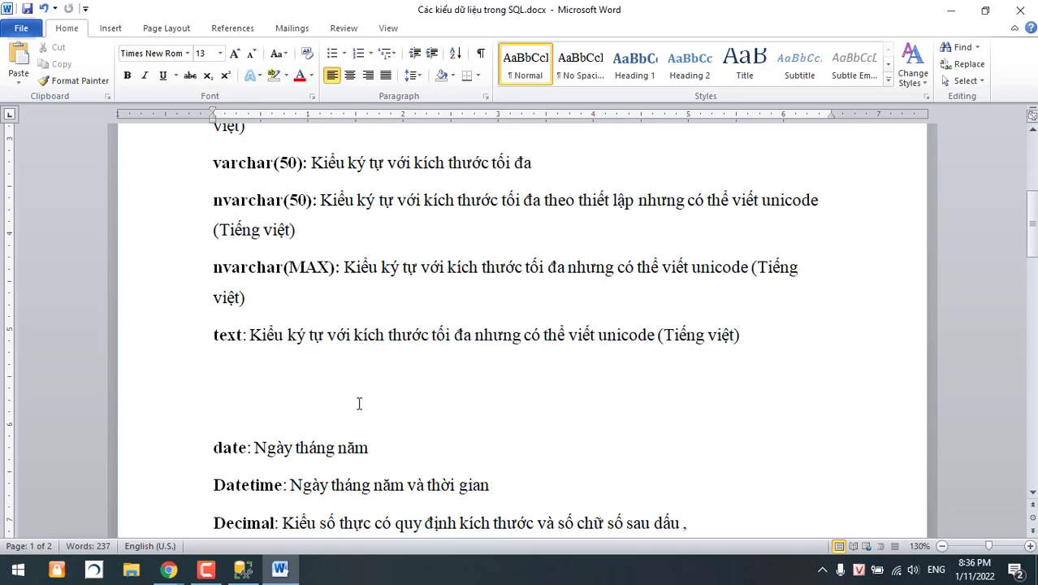
pyautogui.moveTo(317, 383); pyautogui.dragTo(283, 367)
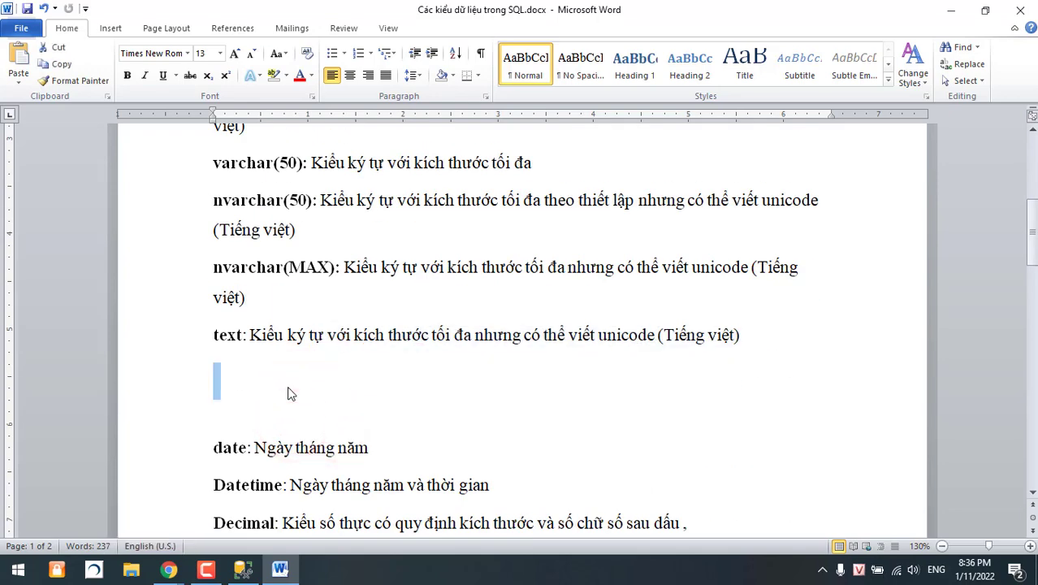
pyautogui.press('BackSpace')
pyautogui.press('BackSpace')
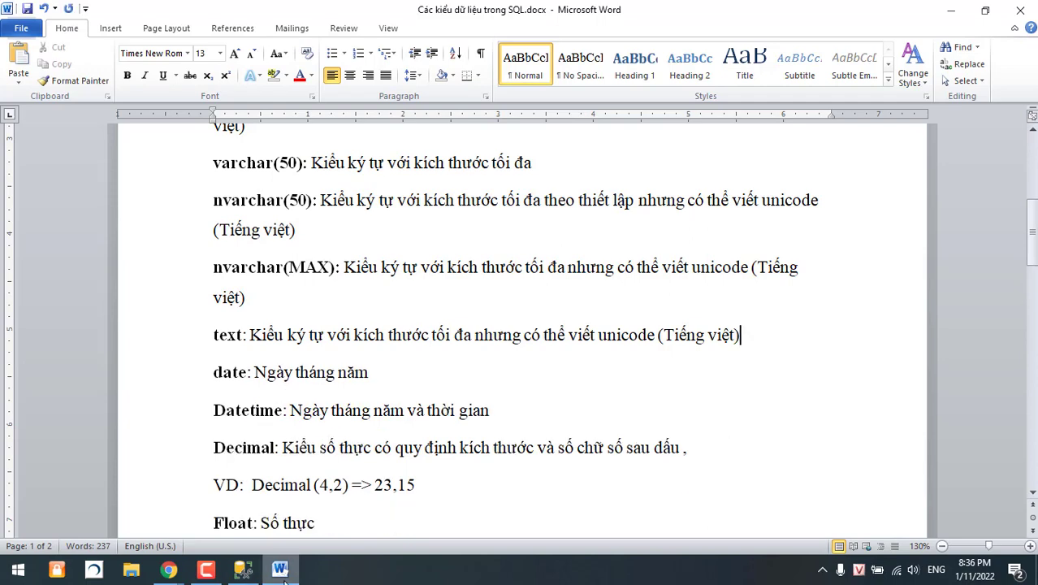
pyautogui.click(280, 568)
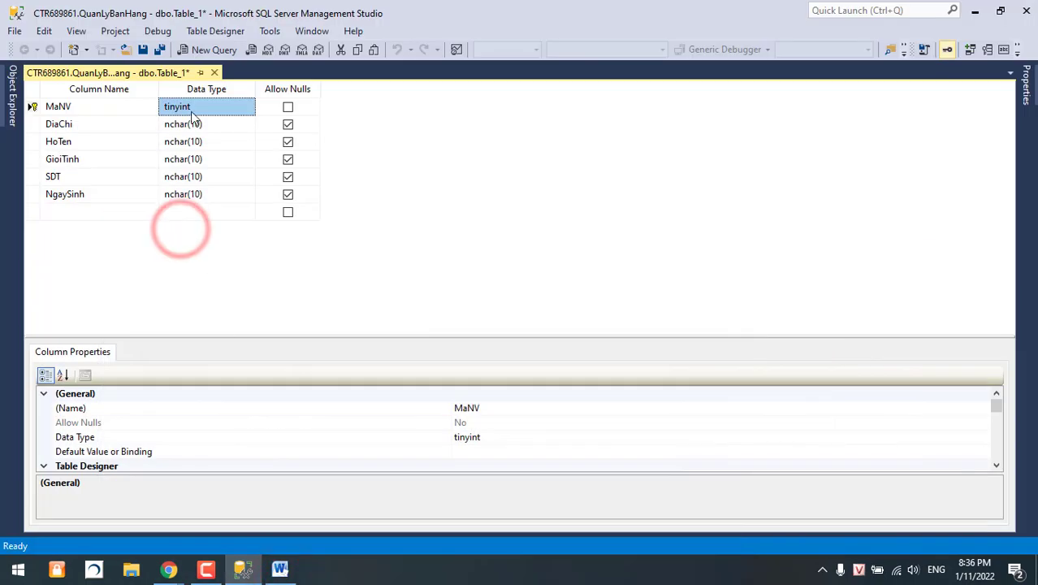
pyautogui.click(73, 105)
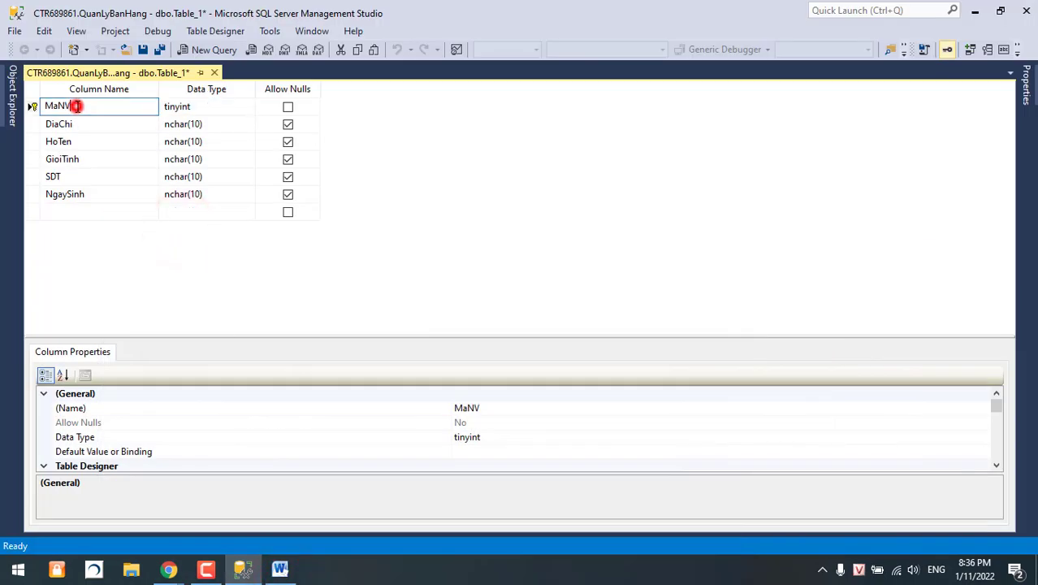
pyautogui.click(280, 568)
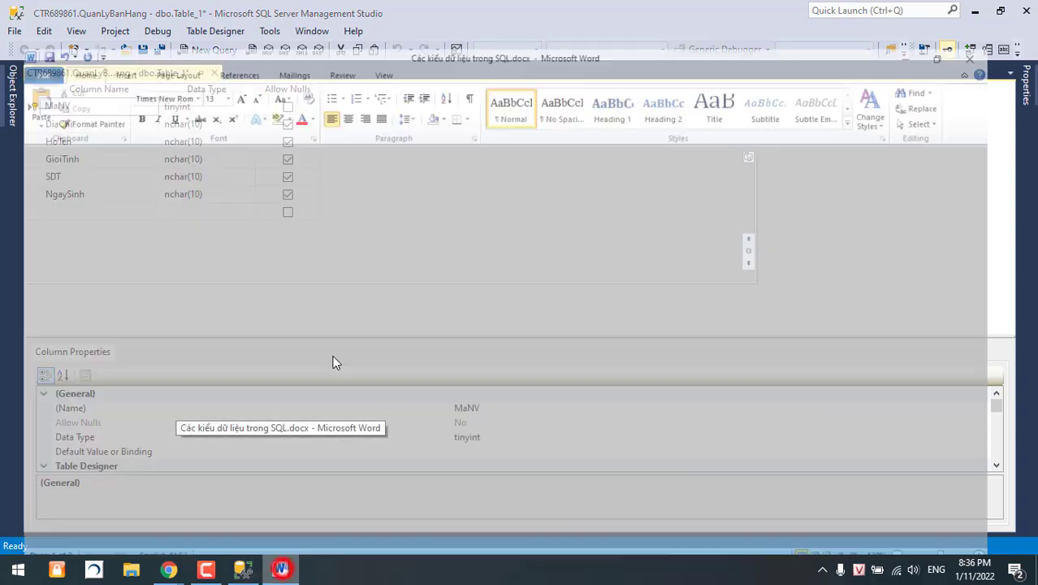
pyautogui.scroll(-6, 417, 419)
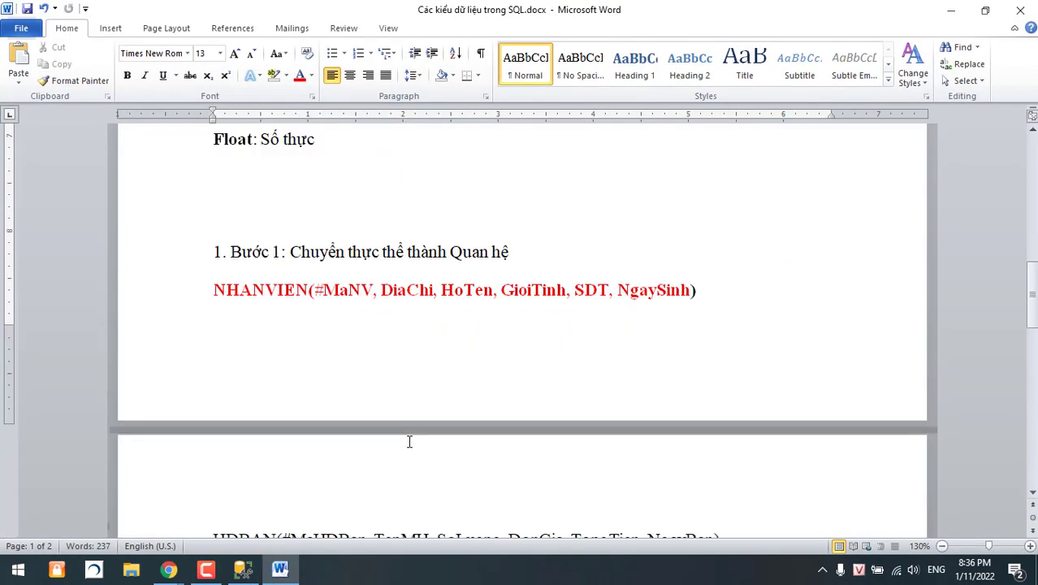
# In Chrome, replace the Drive address with anhphuongit.com and load the site
pyautogui.moveTo(168, 568)
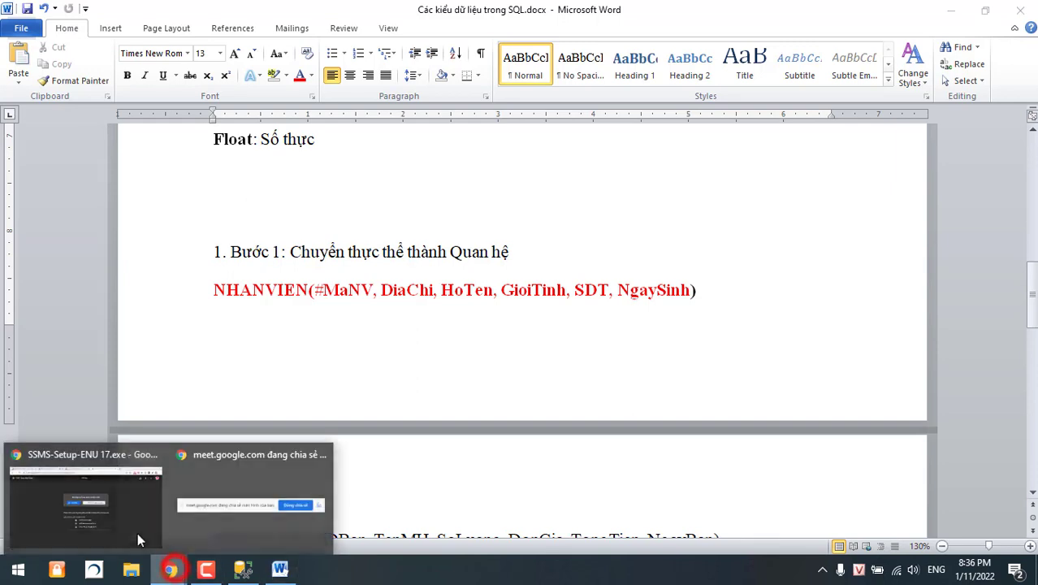
pyautogui.click(114, 507)
pyautogui.click(584, 45)
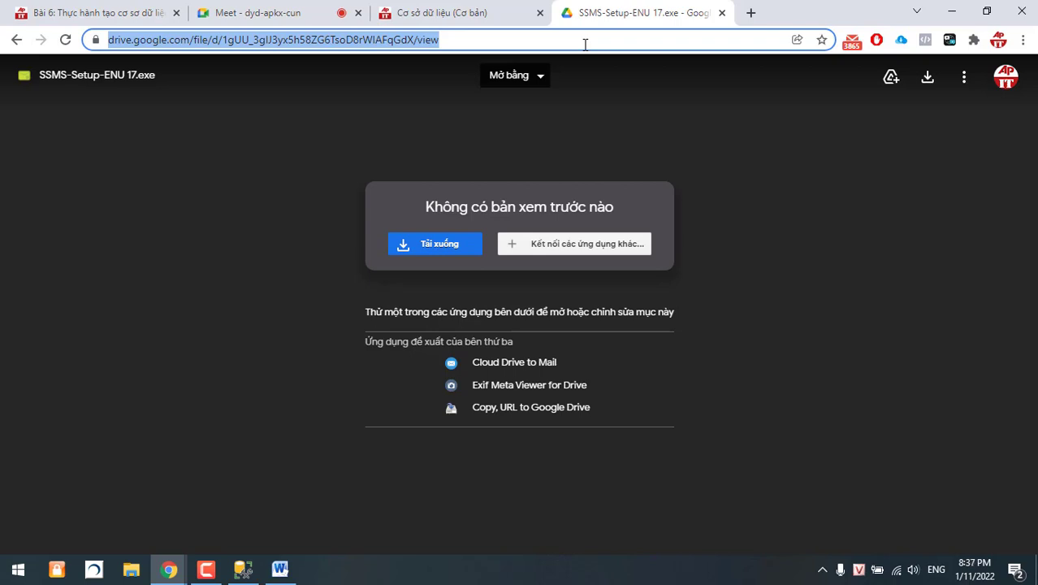
pyautogui.write('d')
pyautogui.press('BackSpace')
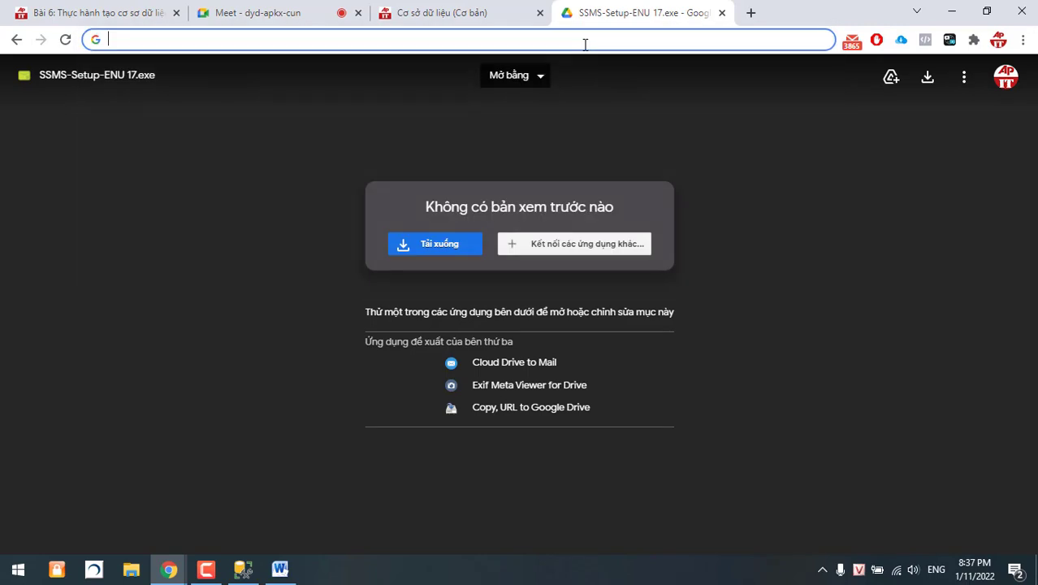
pyautogui.write('tu')
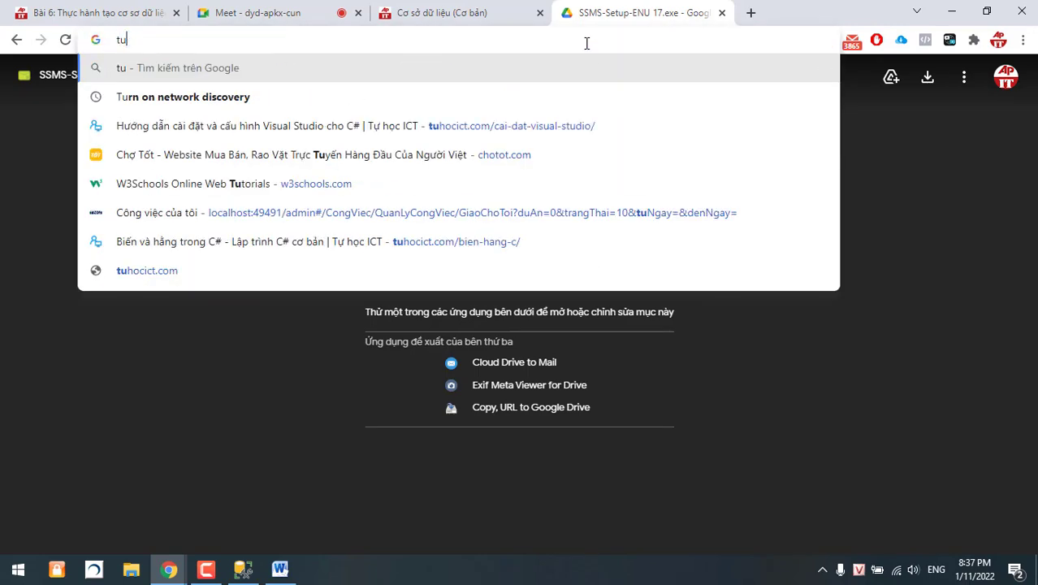
pyautogui.press('BackSpace')
pyautogui.press('BackSpace')
pyautogui.write('anh')
pyautogui.press('Return')
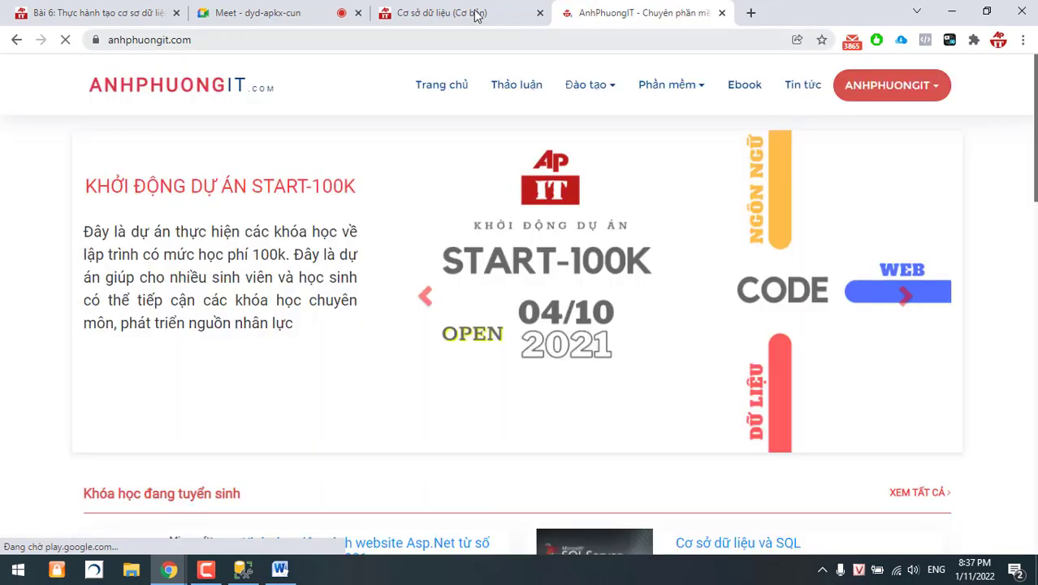
# Open 'CSDL - Bài 3 - Mô hình dữ liệu quan hệ' under Cơ sở dữ liệu (Cơ bản) and review '5. Ví dụ'
pyautogui.click(477, 14)
pyautogui.scroll(15, 208, 184)
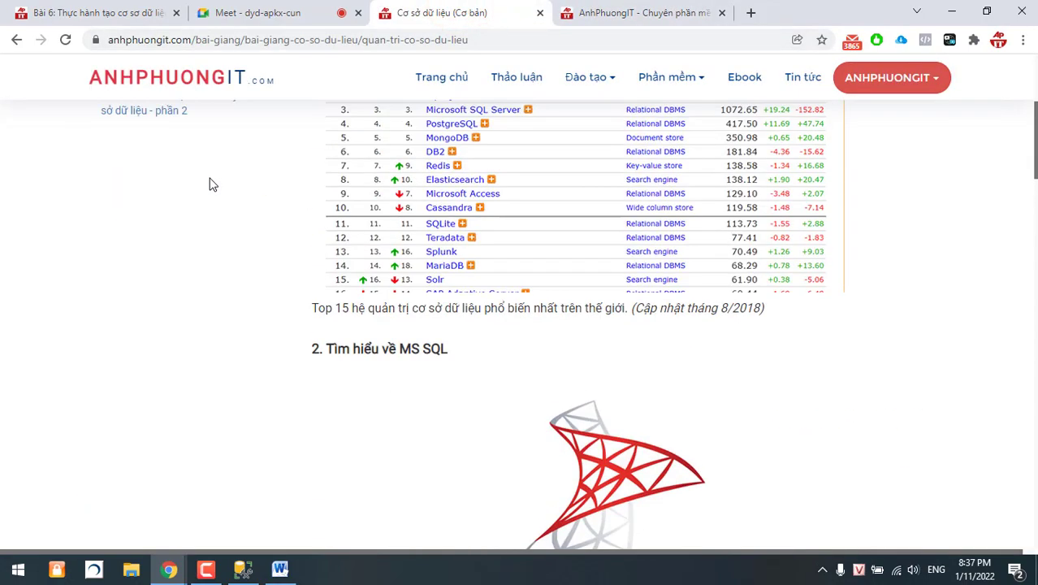
pyautogui.click(209, 284)
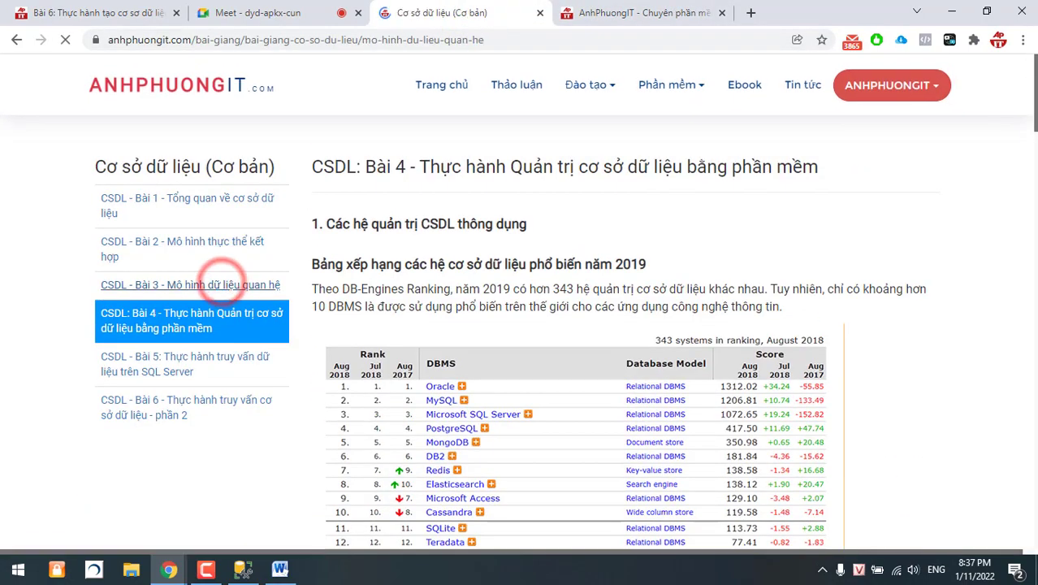
pyautogui.scroll(-15, 747, 431)
pyautogui.scroll(6, 747, 431)
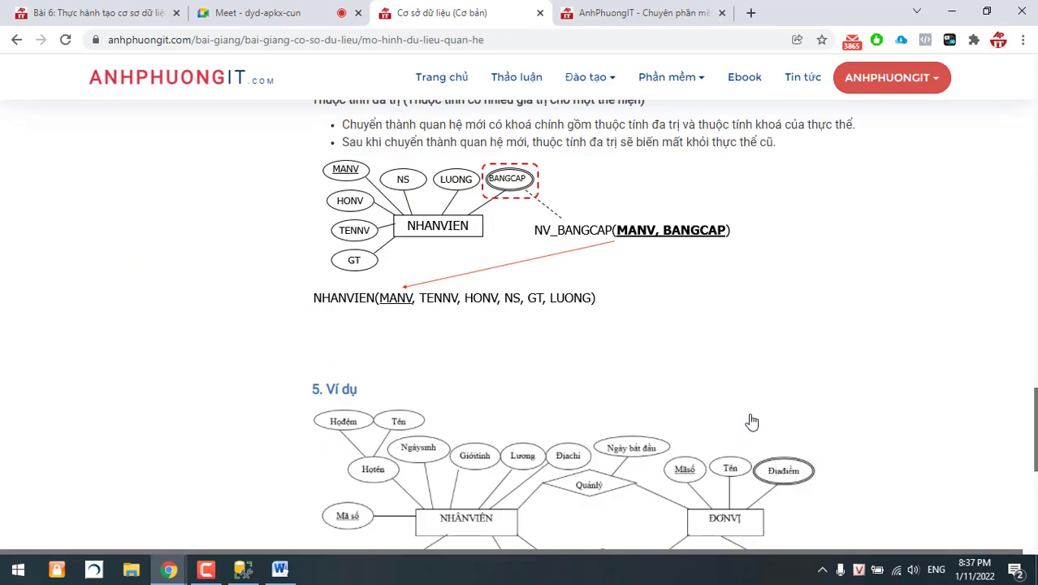
pyautogui.scroll(2, 760, 403)
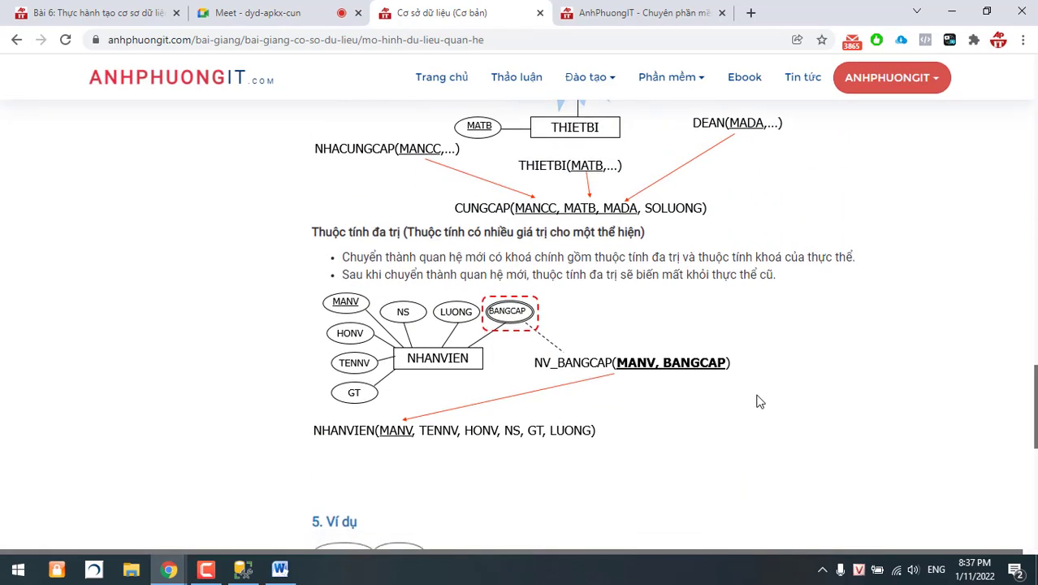
pyautogui.scroll(-4, 759, 402)
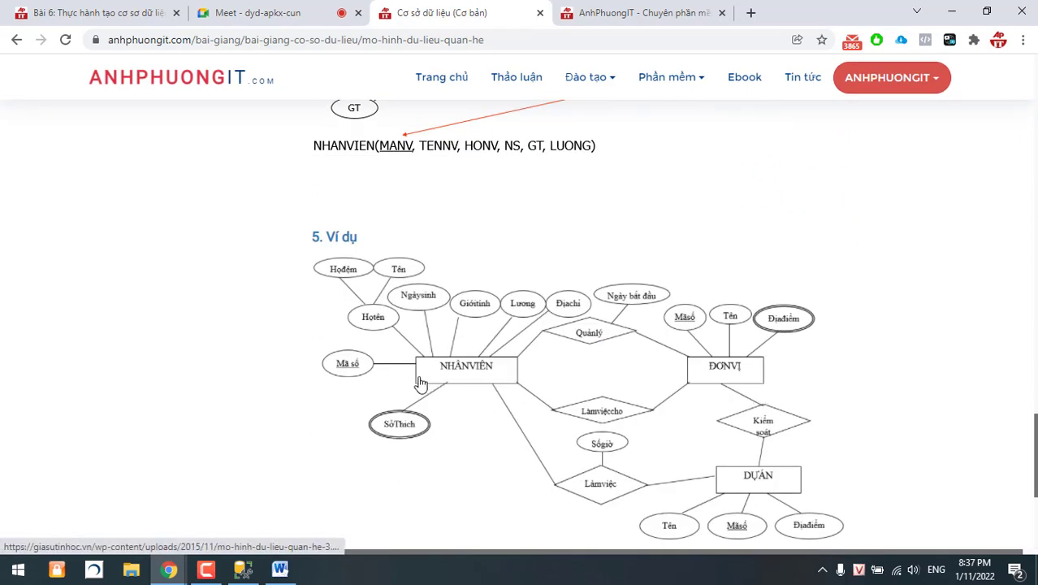
pyautogui.scroll(-1, 366, 380)
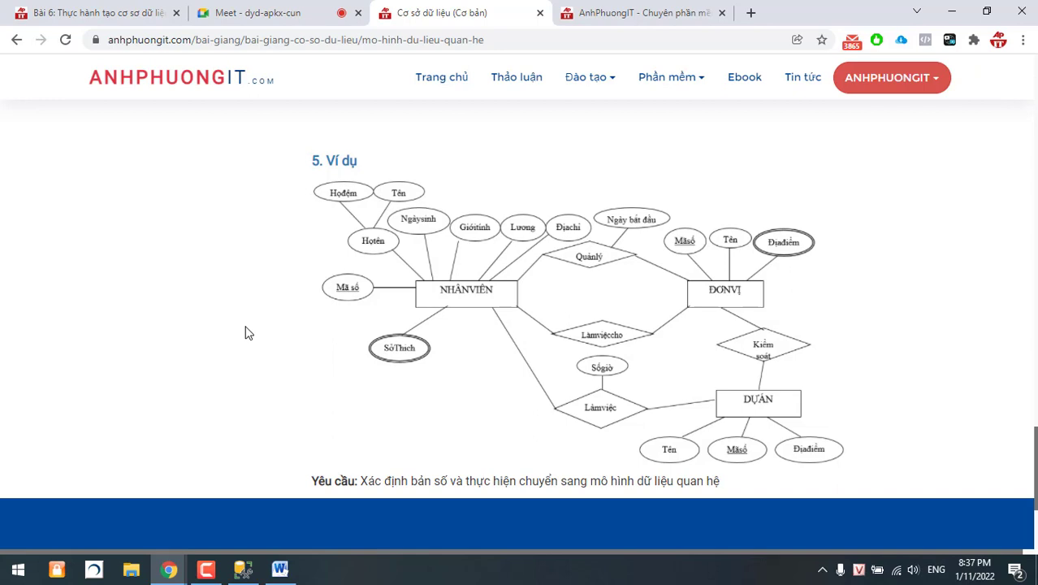
pyautogui.click(243, 569)
# Set MaNV's data type to int and DiaChi's to text
pyautogui.click(202, 105)
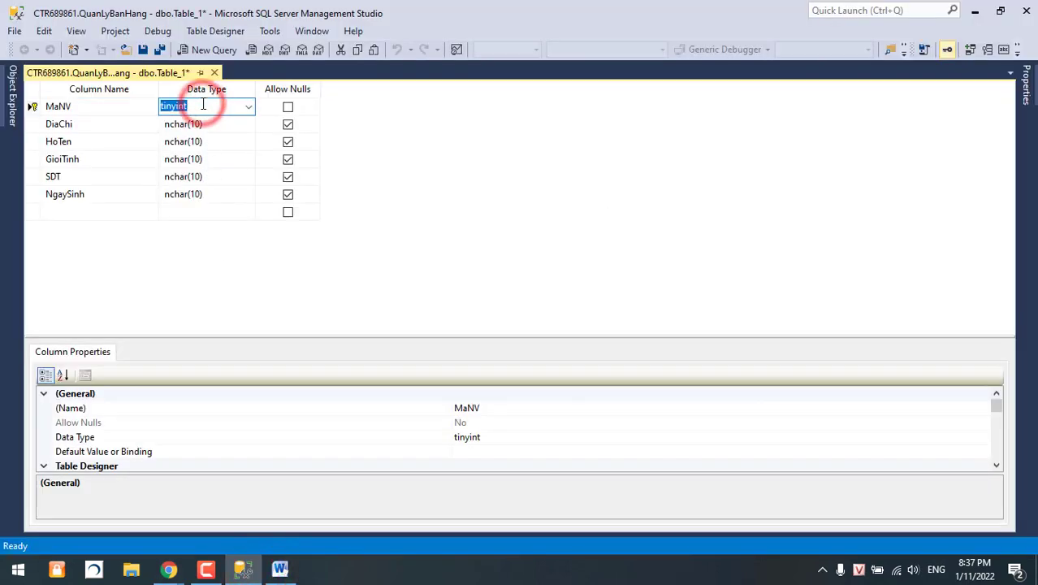
pyautogui.write('int')
pyautogui.press('Tab')
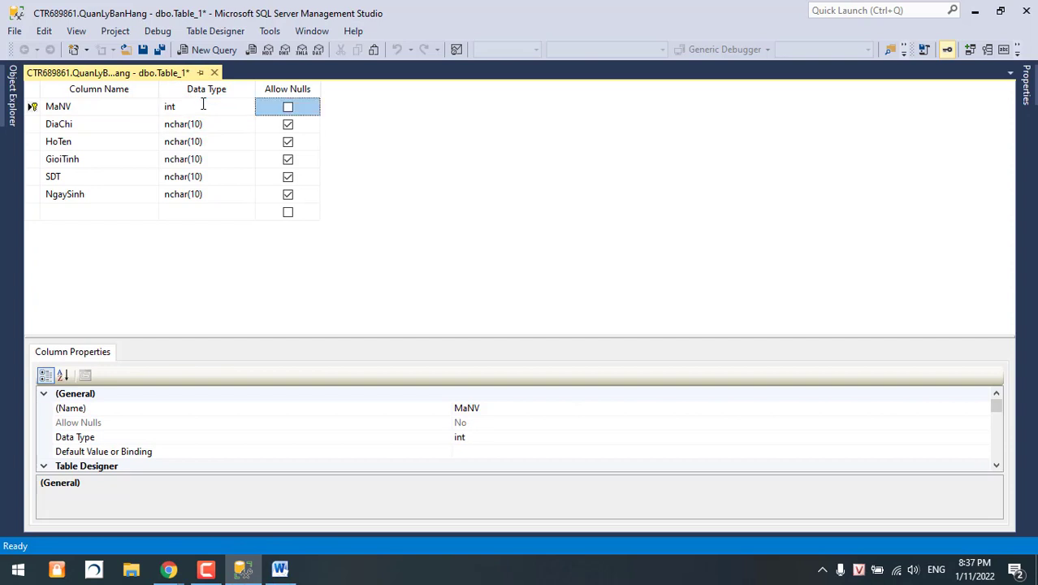
pyautogui.press('Tab')
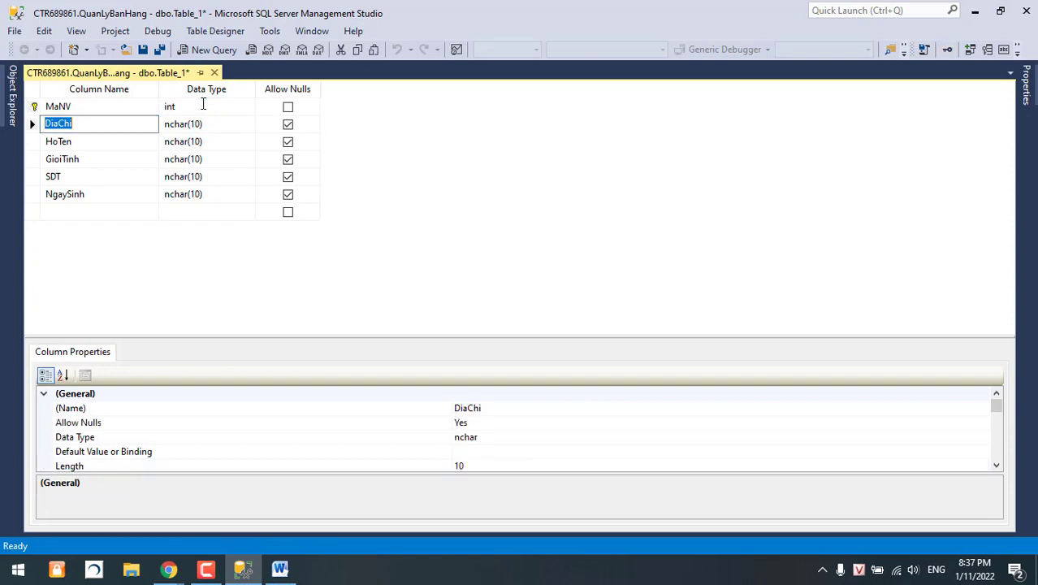
pyautogui.doubleClick(121, 123)
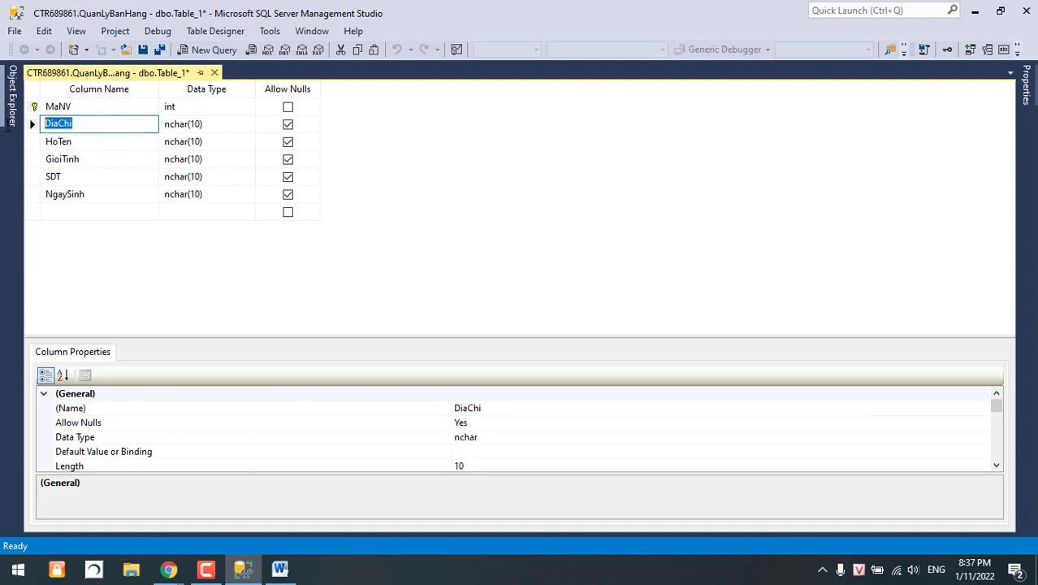
pyautogui.click(183, 122)
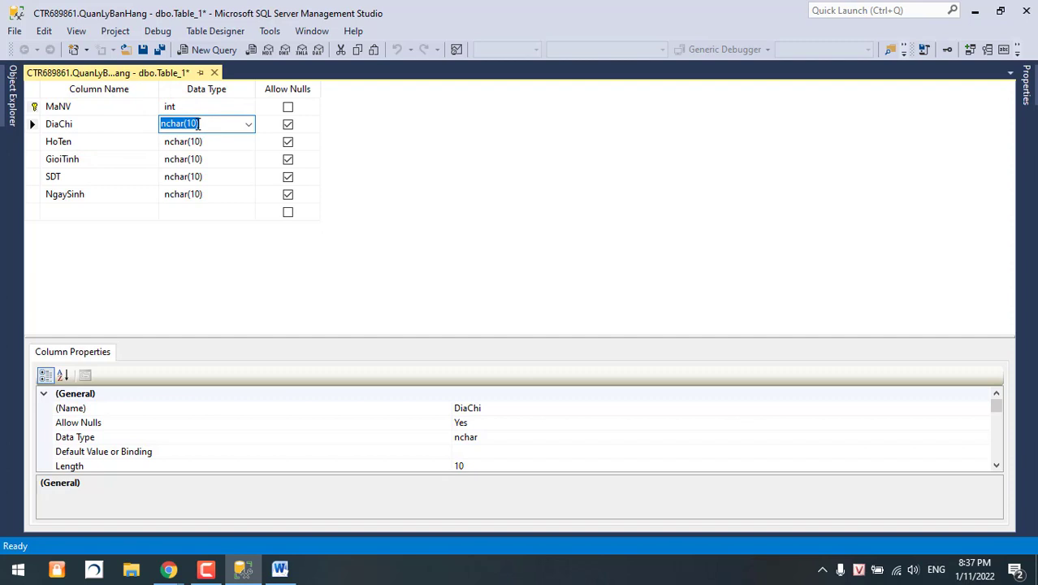
pyautogui.write('text')
pyautogui.press('Return')
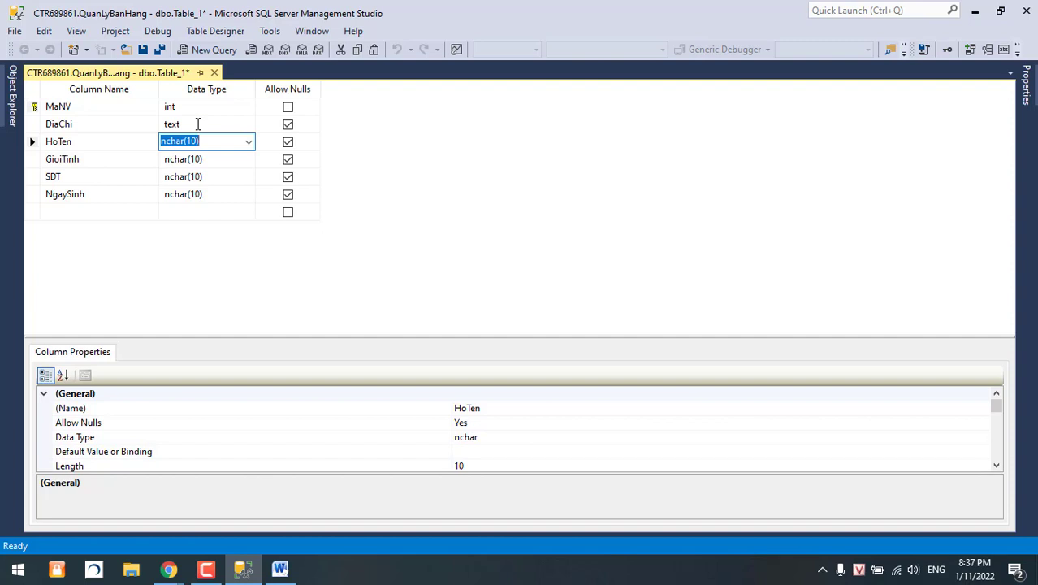
# Change DiaChi to nvarchar and raise its length from 50 to 200
pyautogui.click(198, 124)
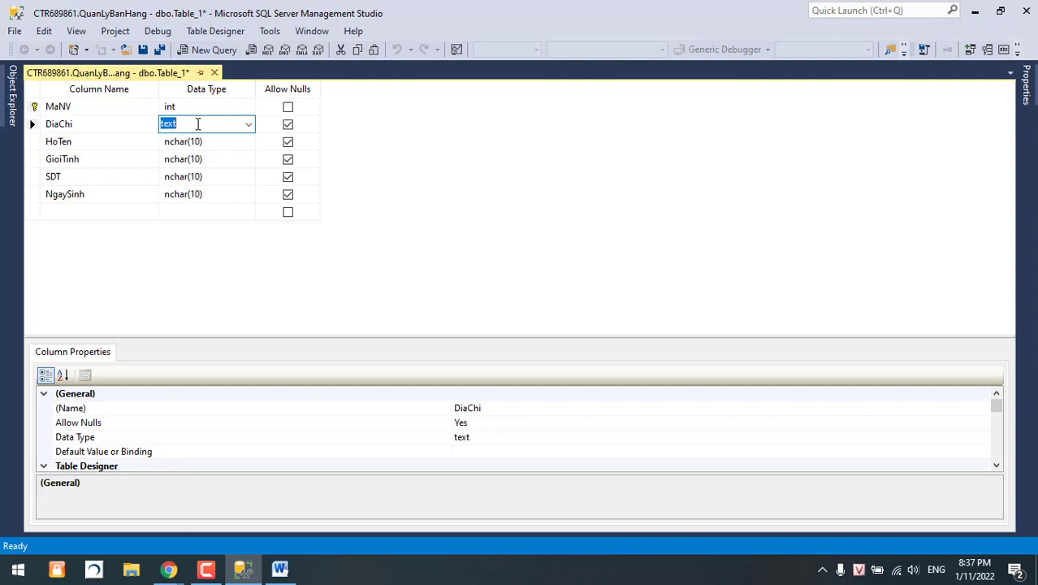
pyautogui.write('nvarchar(50')
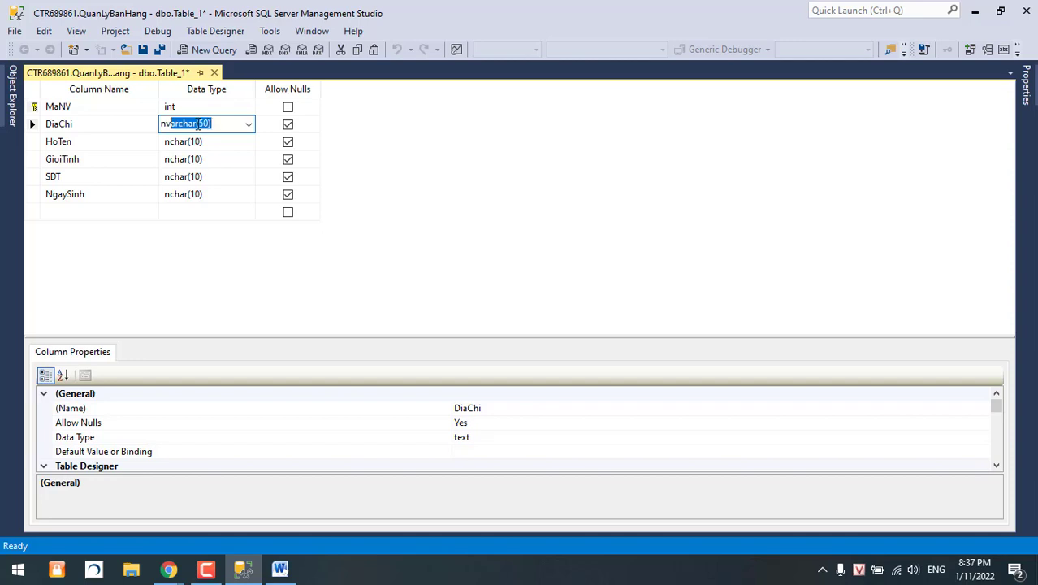
pyautogui.press('Return')
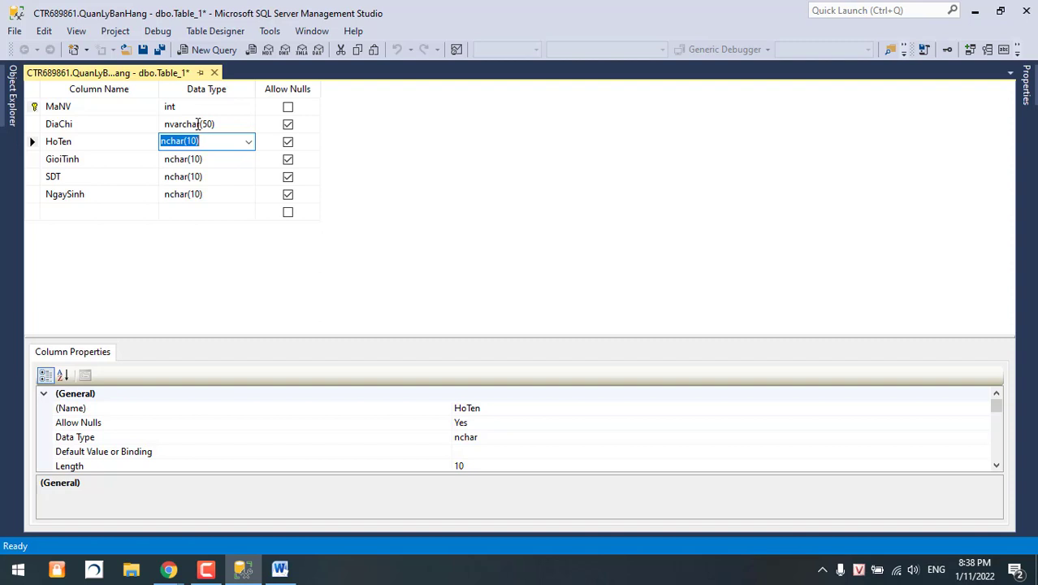
pyautogui.click(198, 123)
pyautogui.doubleClick(203, 124)
pyautogui.press('BackSpace')
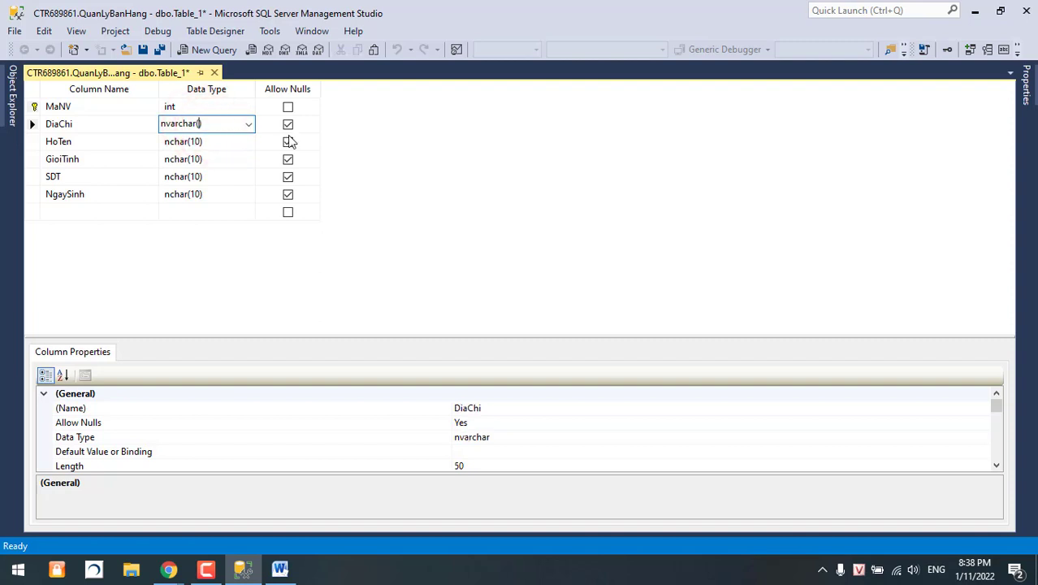
pyautogui.write('200')
pyautogui.press('Down')
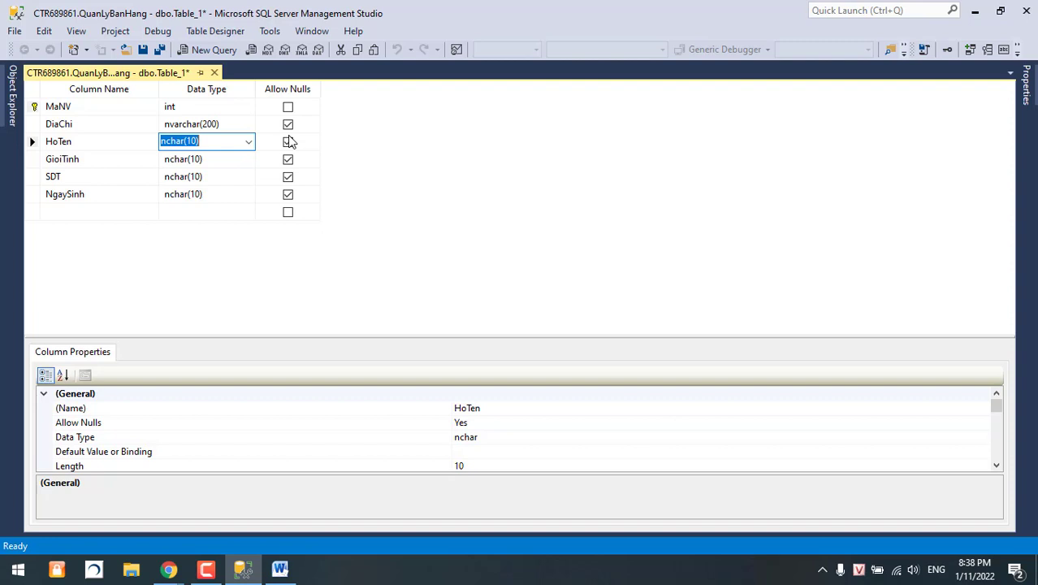
pyautogui.click(196, 141)
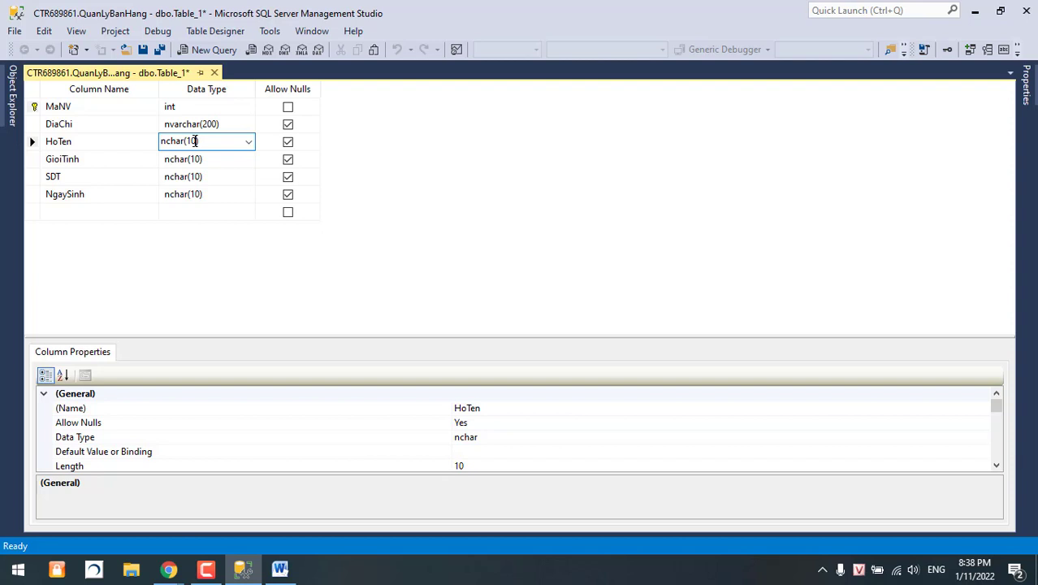
# Replace HoTen's nchar(10) type with nvarchar(50)
pyautogui.click(202, 158)
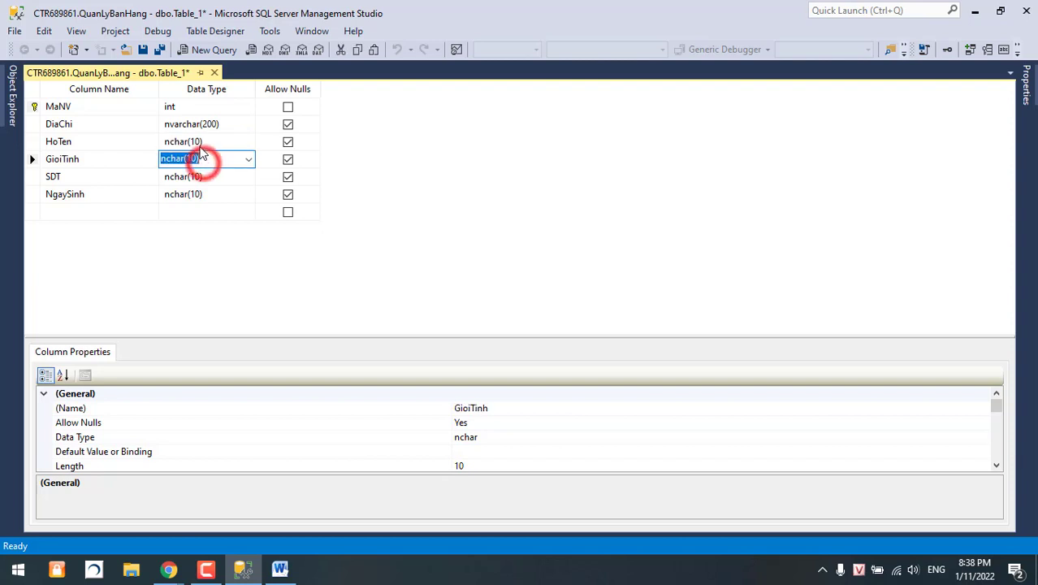
pyautogui.click(200, 143)
pyautogui.write('nvar')
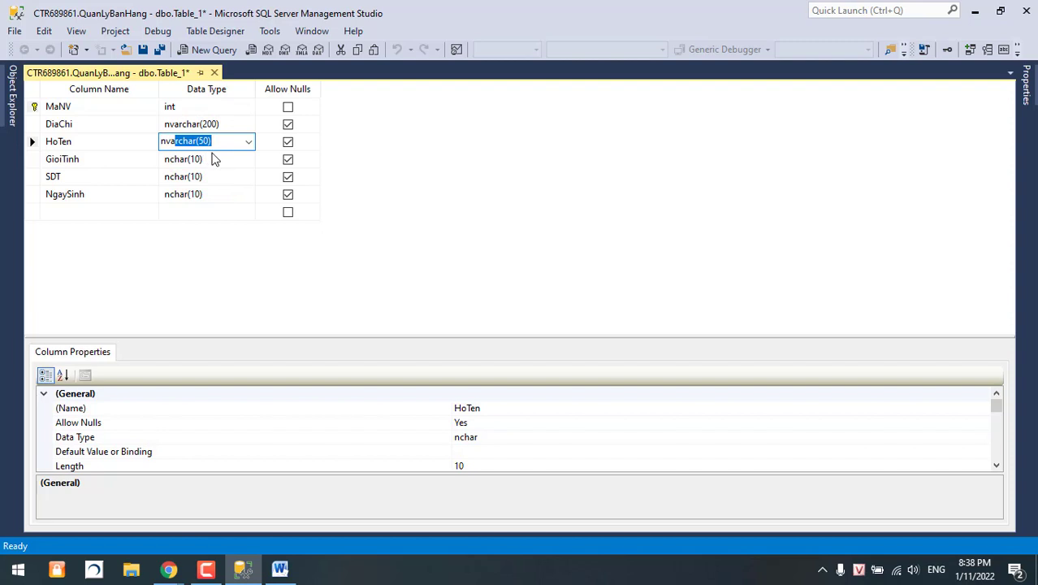
pyautogui.click(209, 141)
pyautogui.click(209, 154)
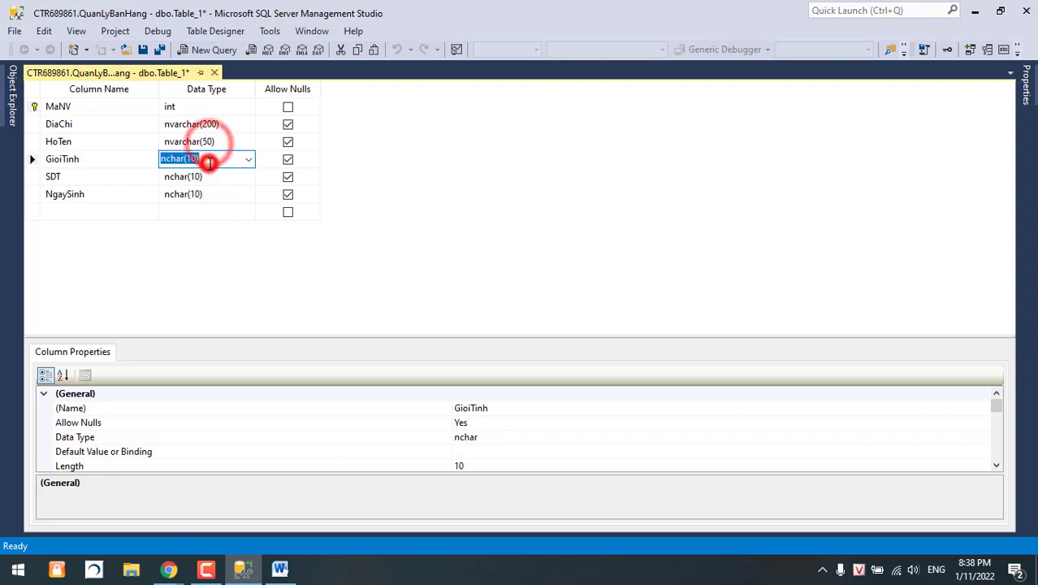
pyautogui.click(209, 143)
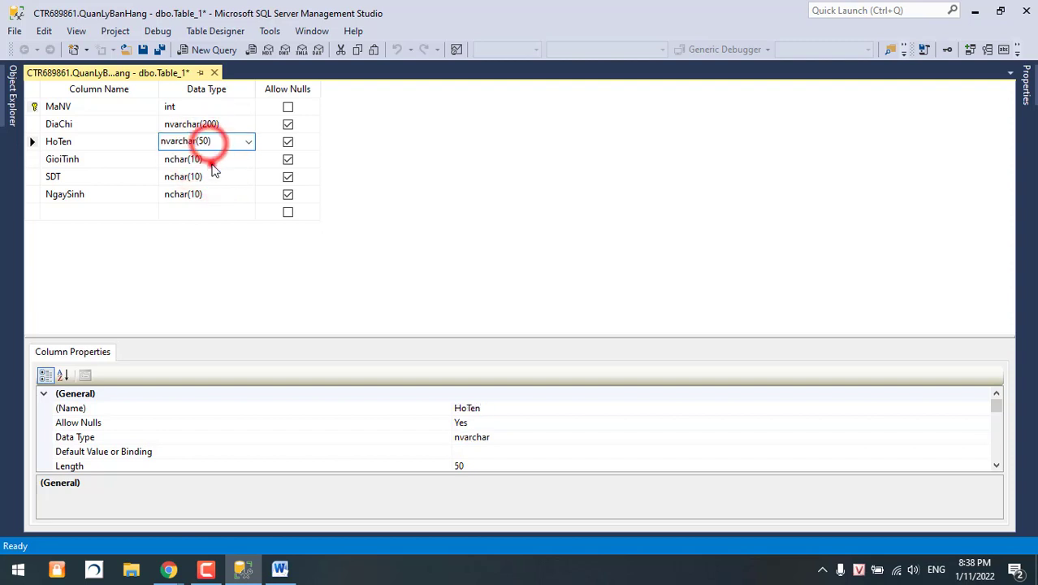
# Set GioiTinh's data type to nvarchar(50)
pyautogui.click(209, 159)
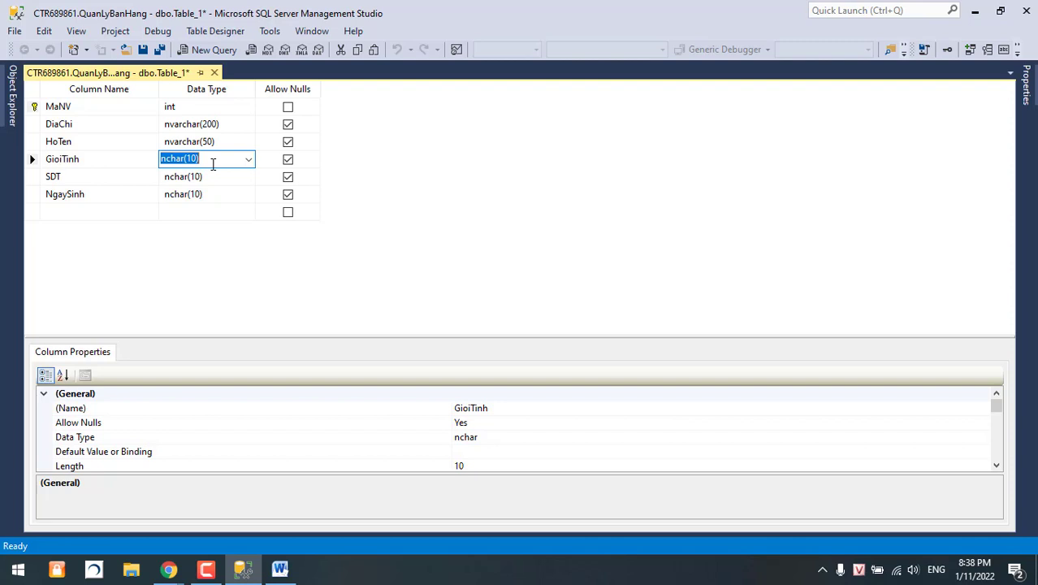
pyautogui.write('n')
pyautogui.press('BackSpace')
pyautogui.press('BackSpace')
pyautogui.write('nva')
pyautogui.click(216, 176)
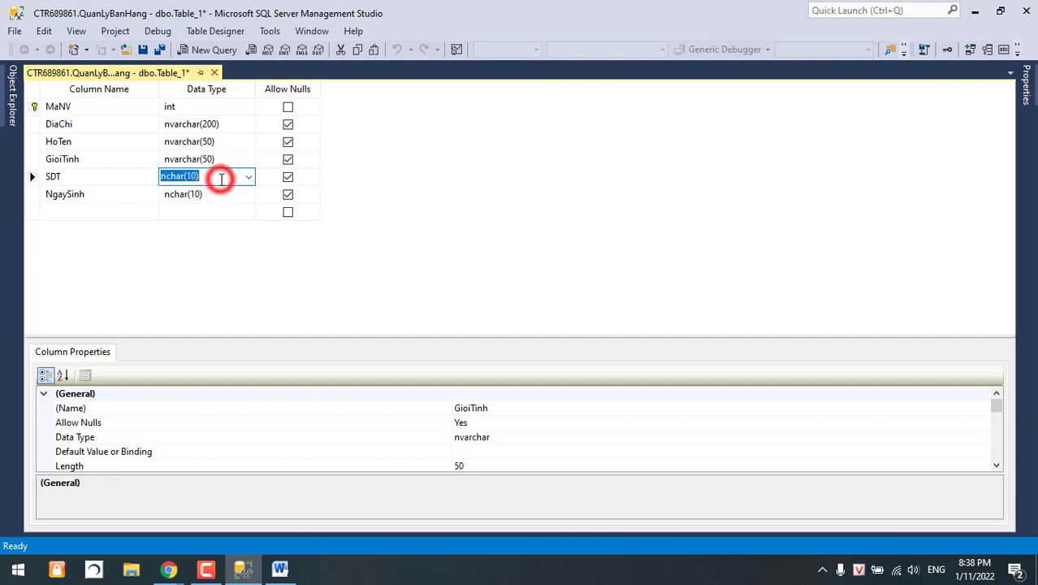
pyautogui.click(244, 160)
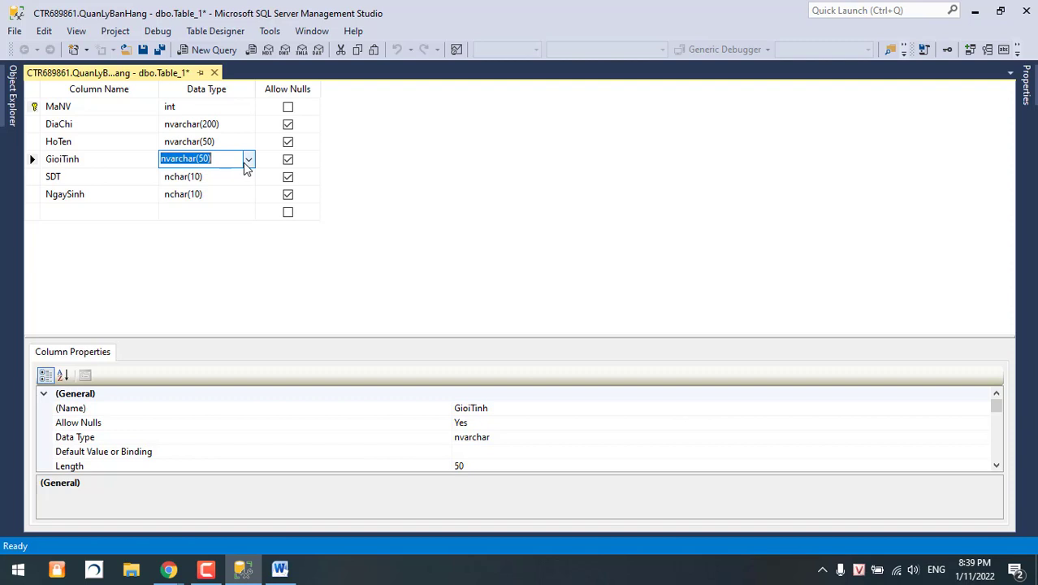
pyautogui.doubleClick(229, 158)
pyautogui.click(204, 176)
pyautogui.click(209, 158)
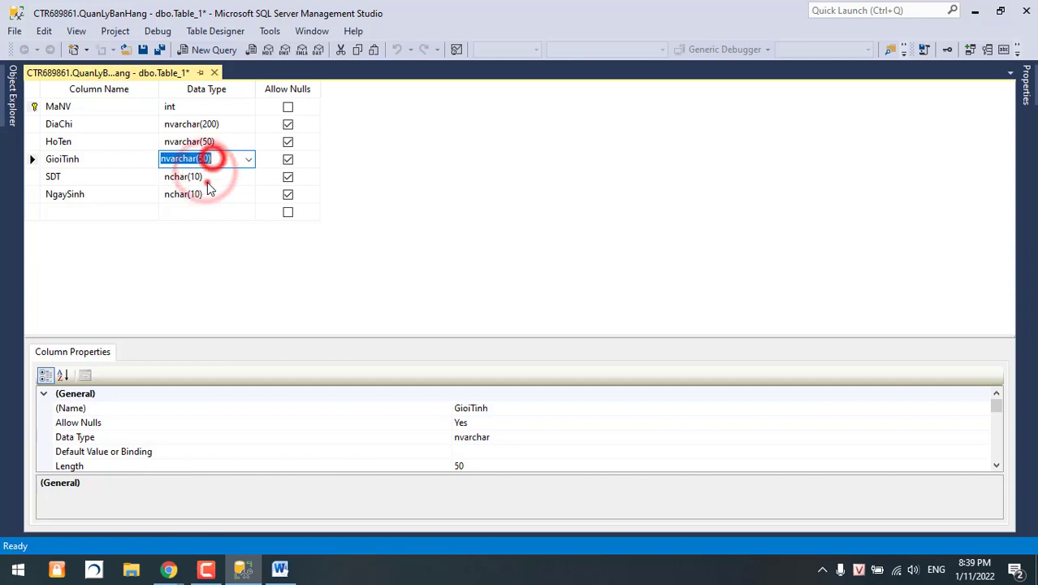
# Change SDT from nchar(10) to varchar and delete its 50 length for retyping
pyautogui.click(208, 179)
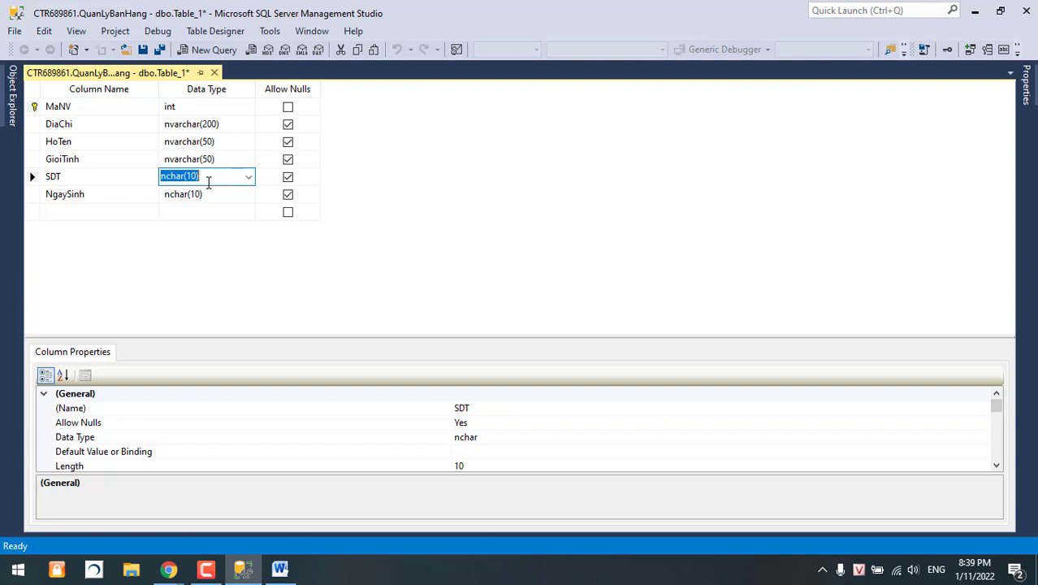
pyautogui.click(208, 195)
pyautogui.click(199, 173)
pyautogui.press('BackSpace')
pyautogui.press('BackSpace')
pyautogui.press('BackSpace')
pyautogui.press('BackSpace')
pyautogui.press('BackSpace')
pyautogui.press('BackSpace')
pyautogui.press('BackSpace')
pyautogui.press('BackSpace')
pyautogui.press('BackSpace')
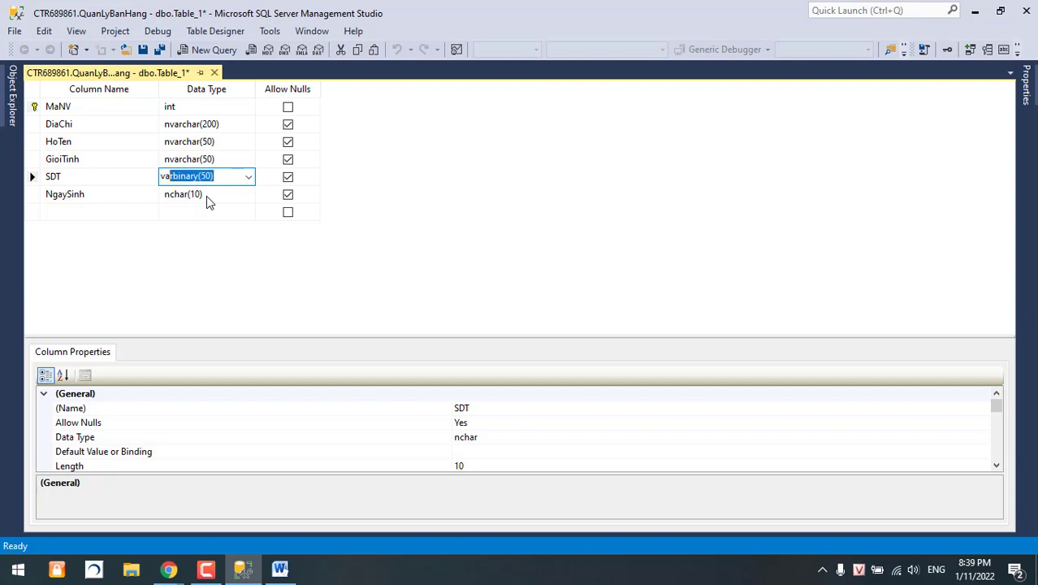
pyautogui.write('varch')
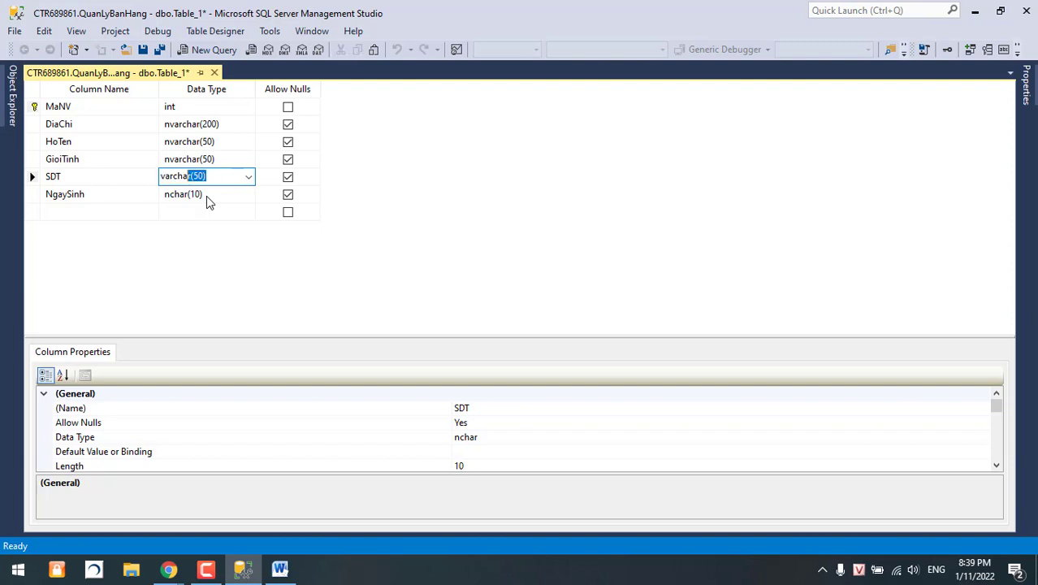
pyautogui.write('a')
pyautogui.click(209, 195)
pyautogui.click(203, 177)
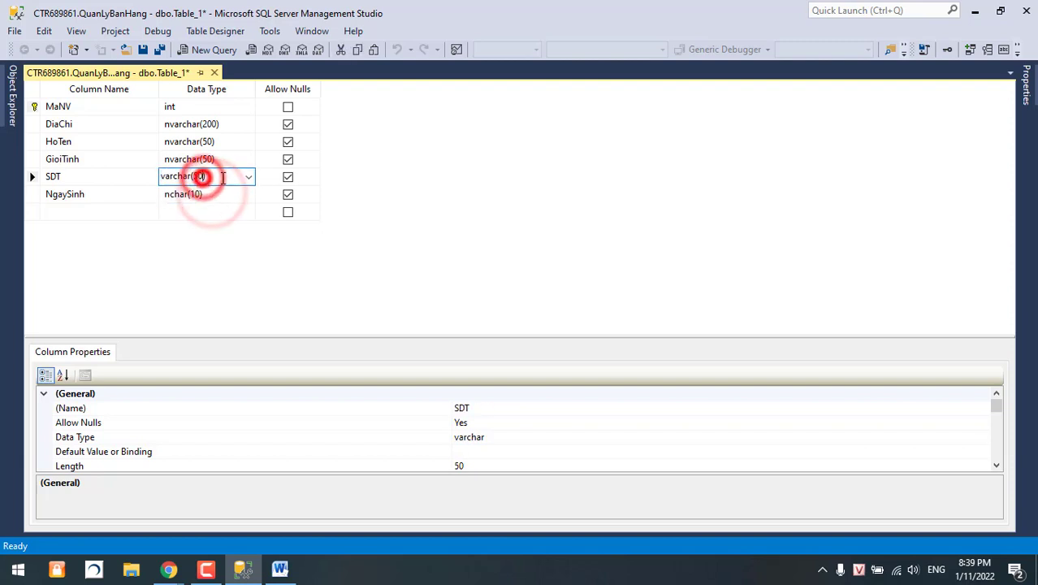
pyautogui.press('BackSpace')
pyautogui.press('BackSpace')
# Widen the SDT column's data type from varchar(10) to varchar(15)
pyautogui.write('1')
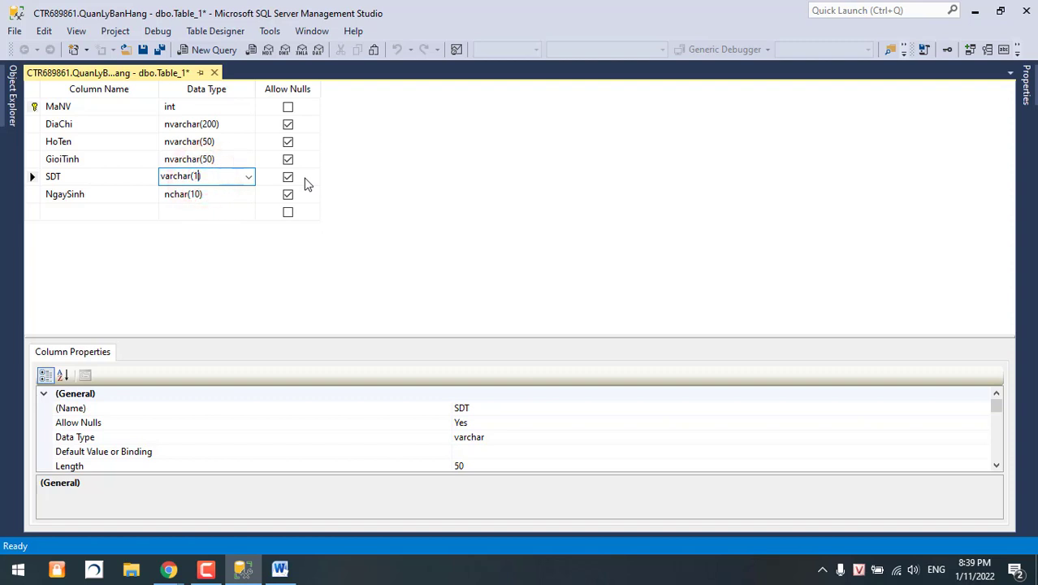
pyautogui.write('0')
pyautogui.click(228, 196)
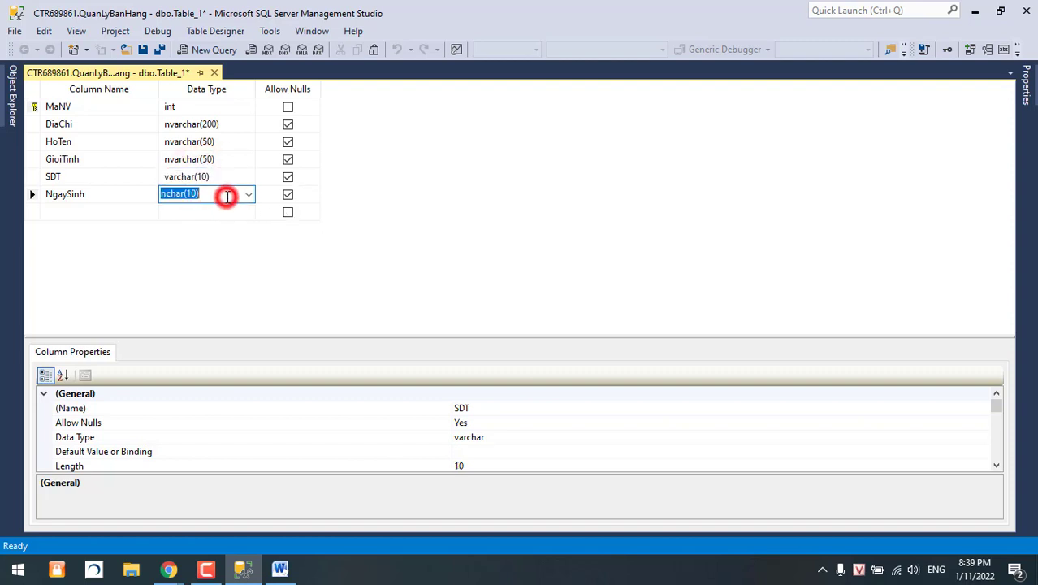
pyautogui.click(197, 174)
pyautogui.click(203, 176)
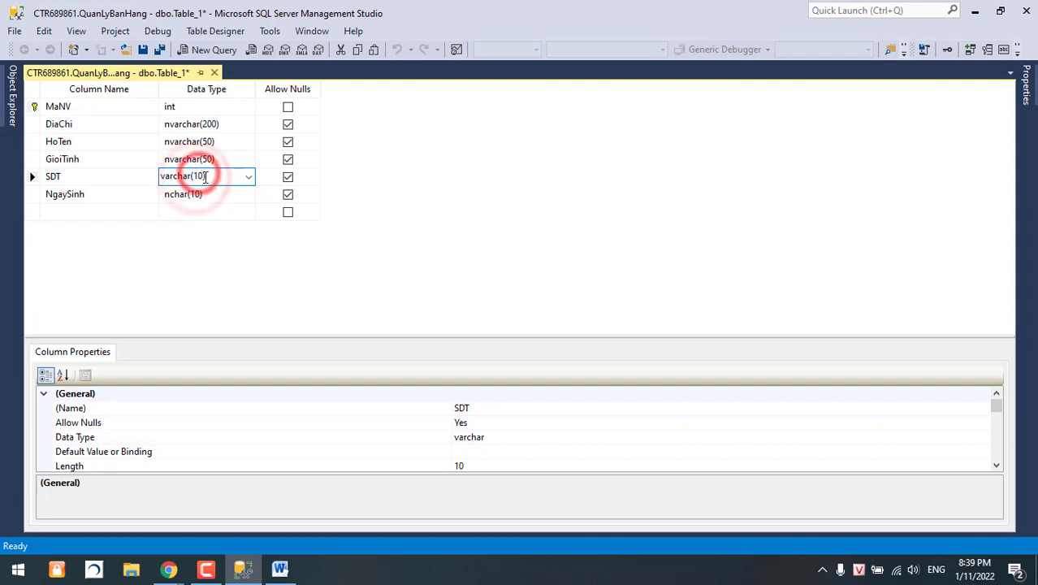
pyautogui.click(199, 174)
pyautogui.click(203, 175)
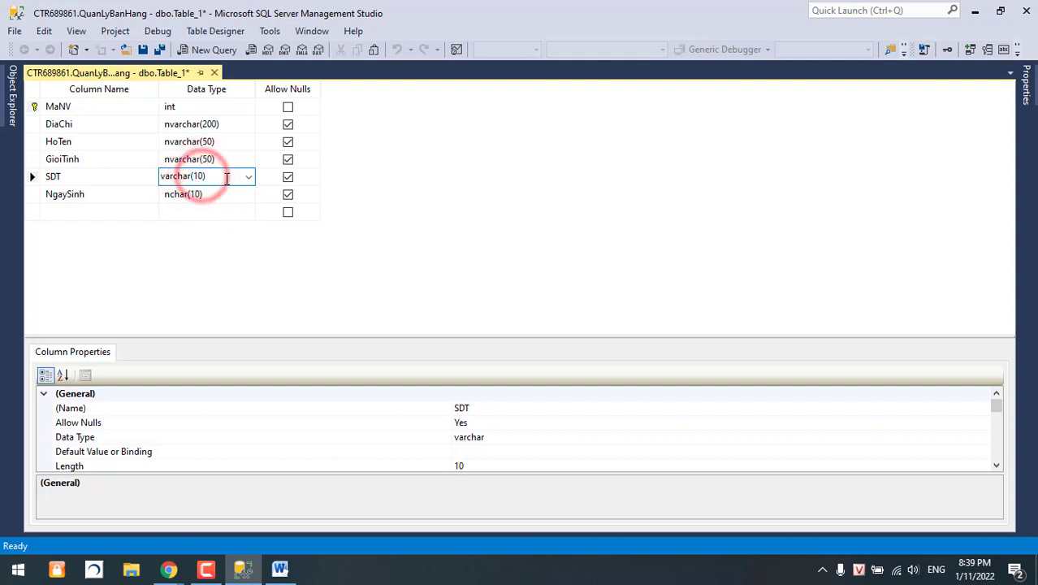
pyautogui.press('BackSpace')
pyautogui.write('5')
pyautogui.click(222, 205)
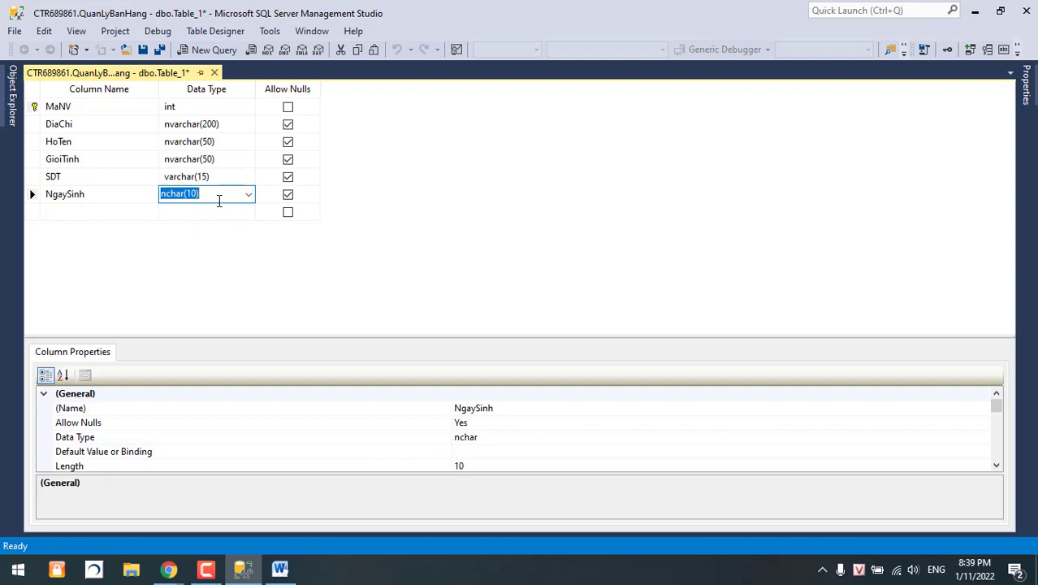
# Set NgaySinh's data type to date and select the Data Type and Allow Nulls columns
pyautogui.write('date')
pyautogui.click(202, 216)
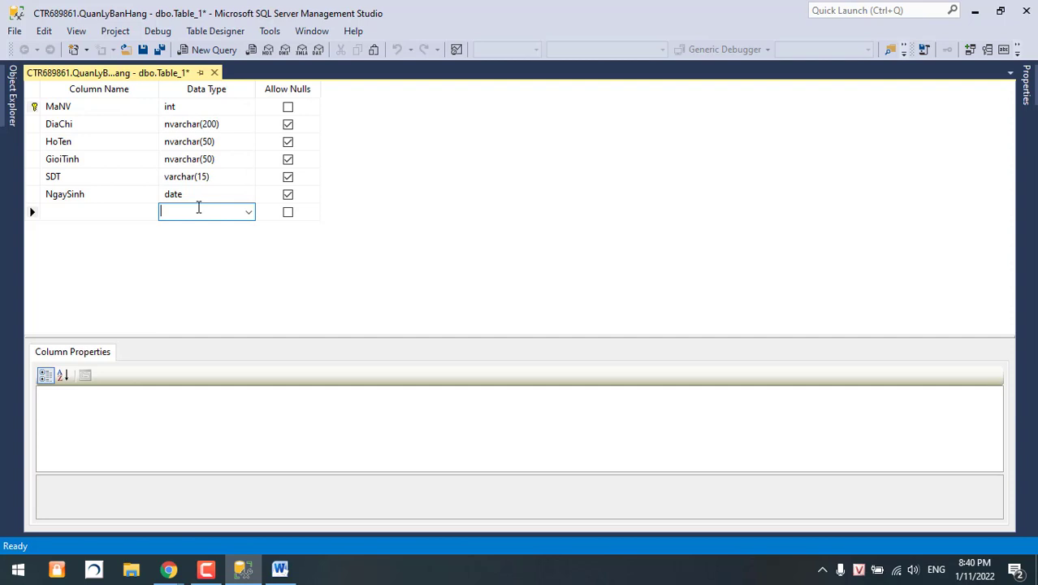
pyautogui.click(216, 89)
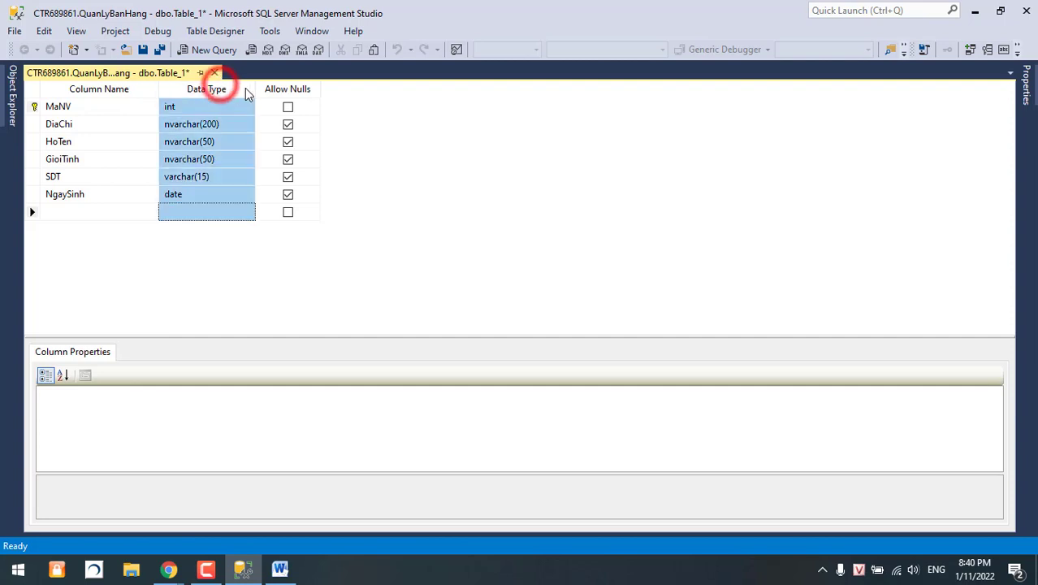
pyautogui.click(286, 90)
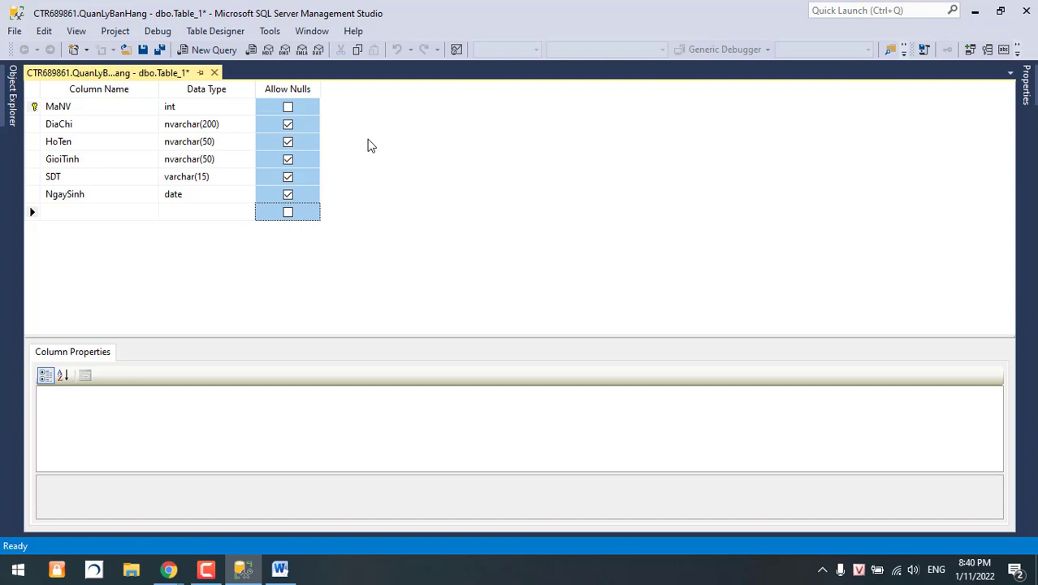
# Save the table as NHANVIEN, pasting the name copied from the Word notes
pyautogui.hotkey('ctrl', 's')
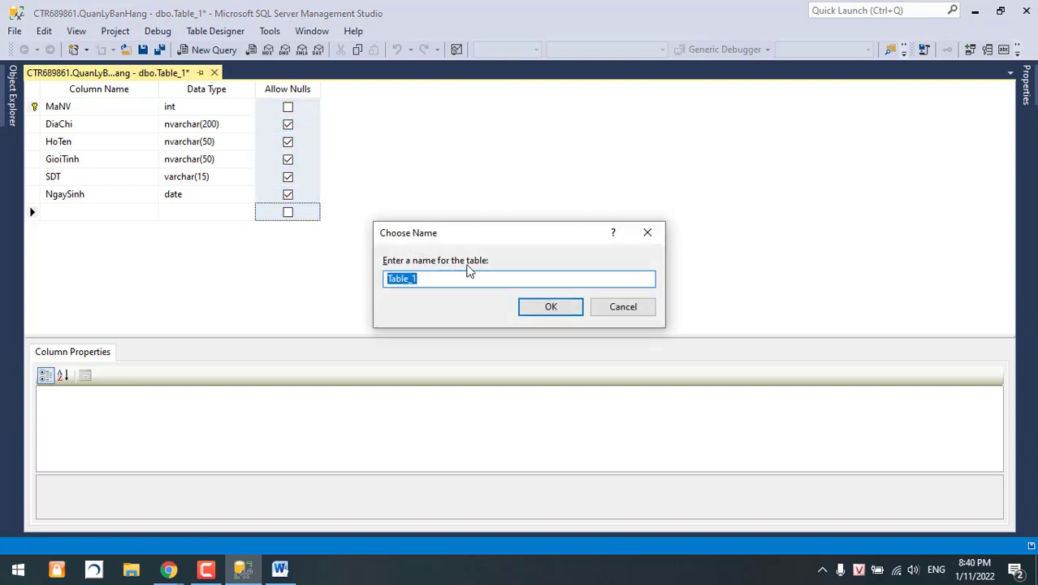
pyautogui.click(279, 569)
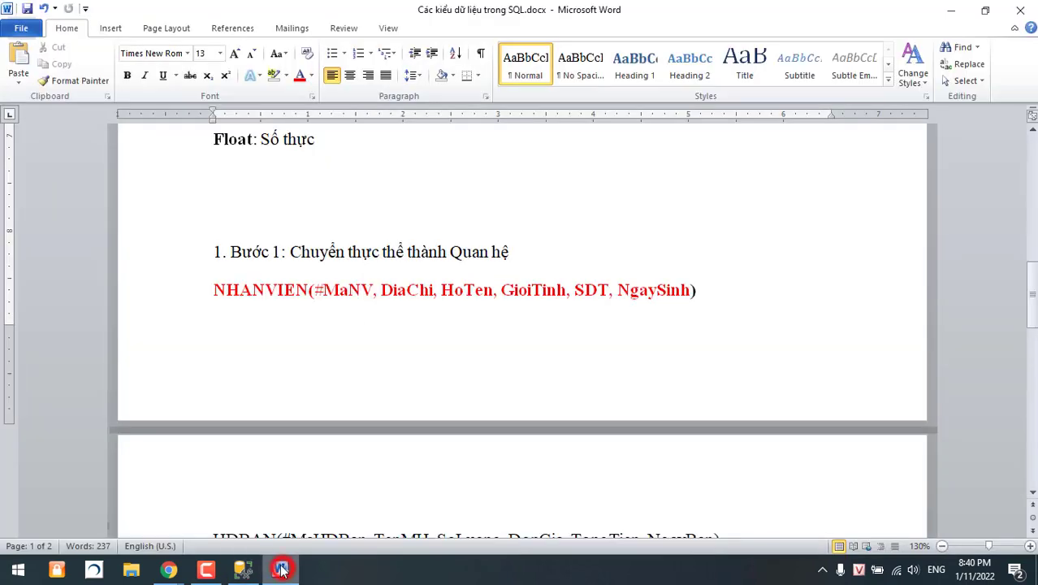
pyautogui.moveTo(309, 290); pyautogui.dragTo(214, 290)
pyautogui.hotkey('ctrl', 'c')
pyautogui.click(280, 568)
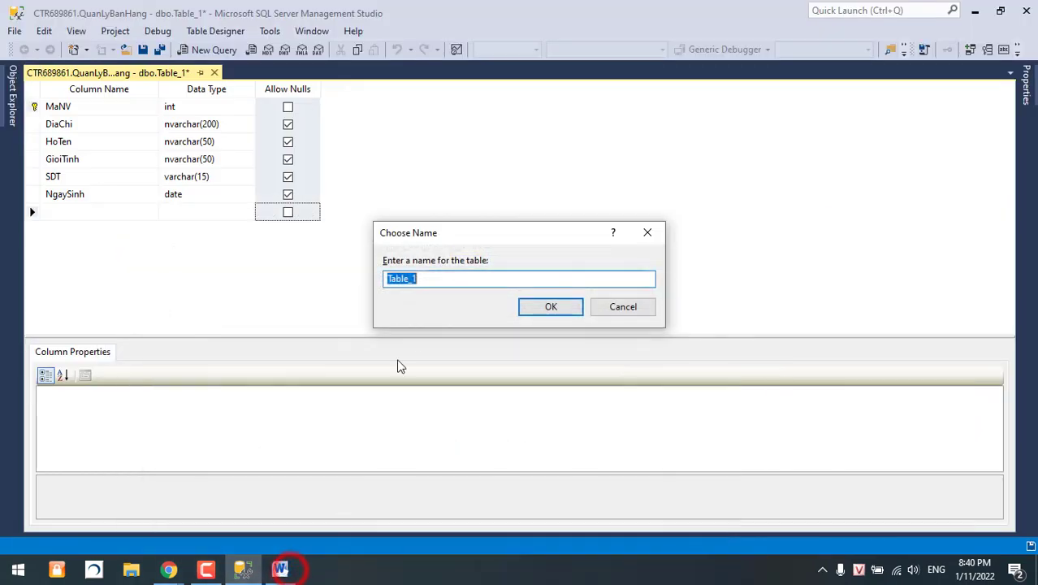
pyautogui.hotkey('ctrl', 'v')
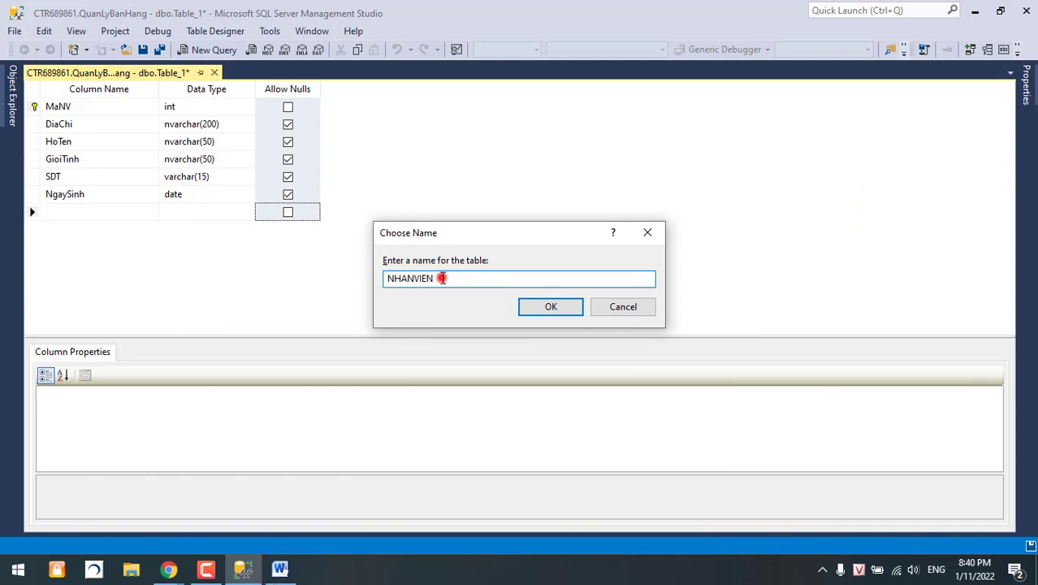
pyautogui.click(545, 313)
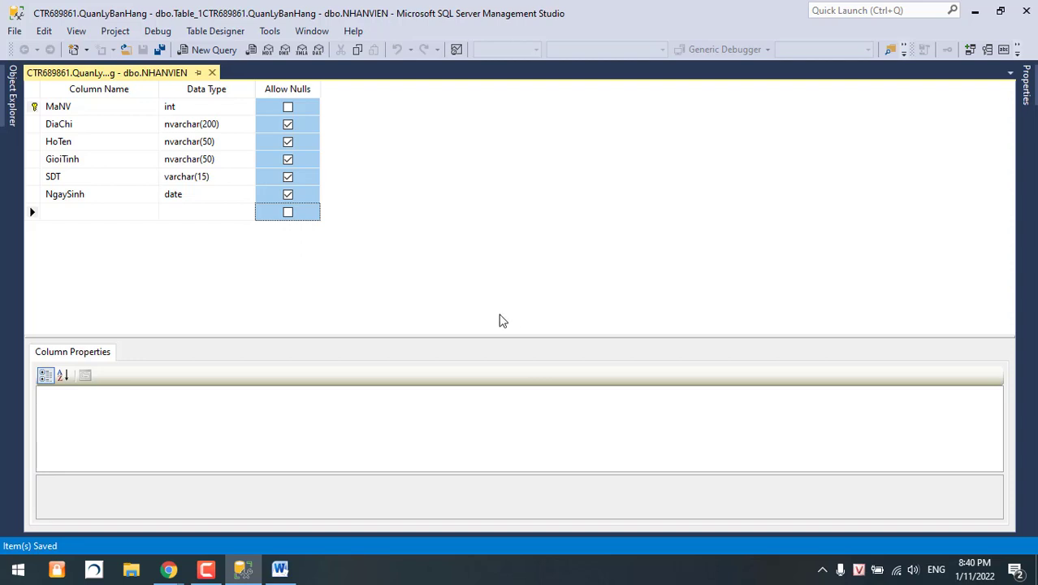
# Refresh the Tables folder in Object Explorer so dbo.NHANVIEN is listed
pyautogui.click(11, 94)
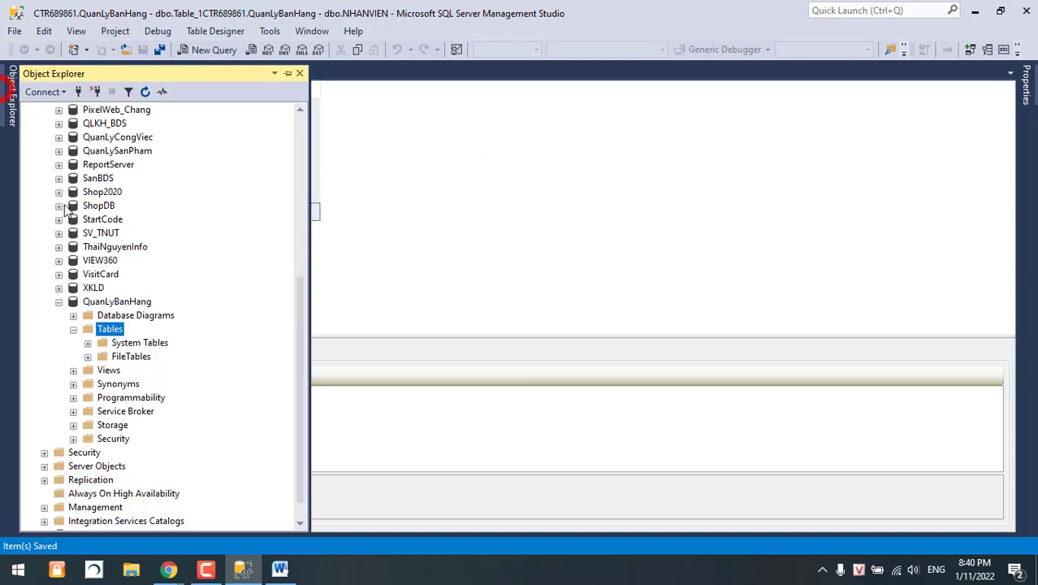
pyautogui.rightClick(108, 331)
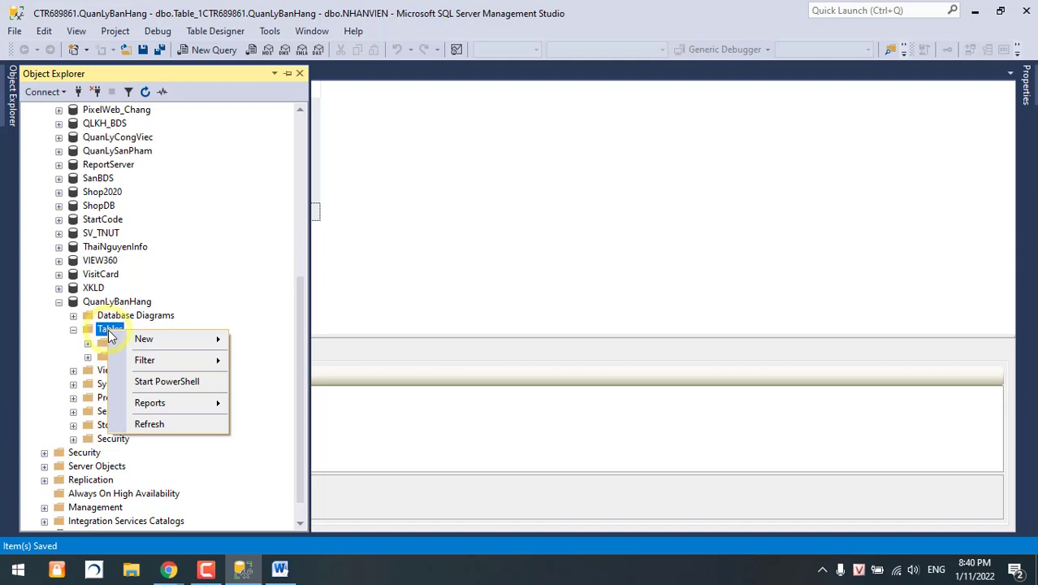
pyautogui.click(154, 429)
# Open dbo.NHANVIEN with Edit Top 200 Rows
pyautogui.click(155, 375)
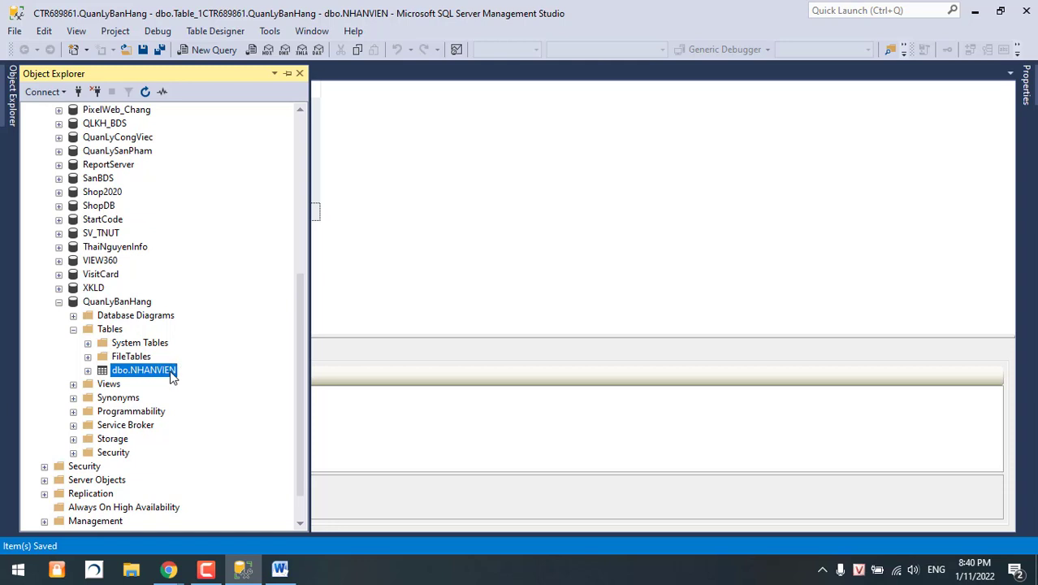
pyautogui.rightClick(171, 375)
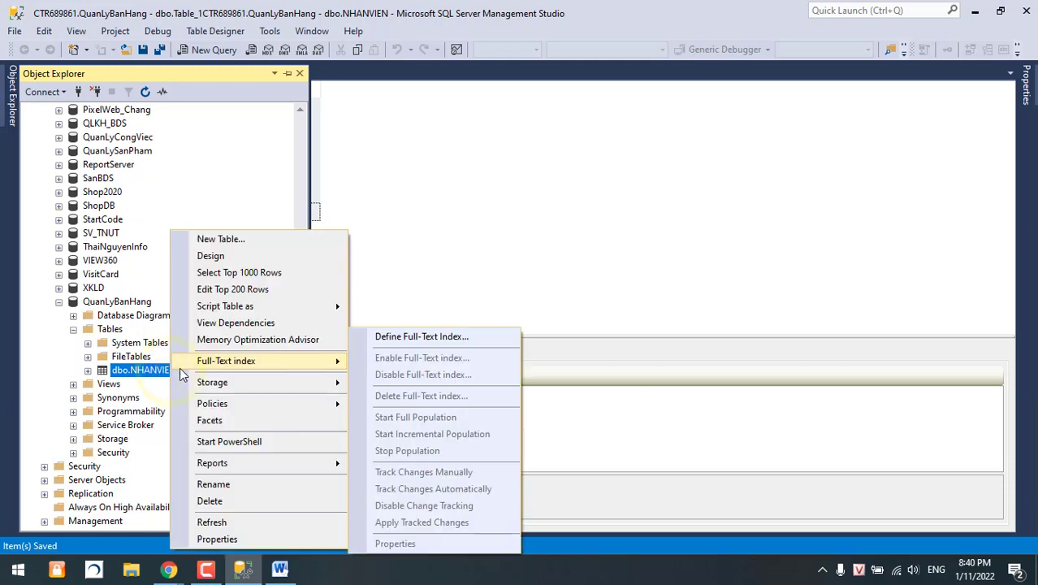
pyautogui.moveTo(209, 311)
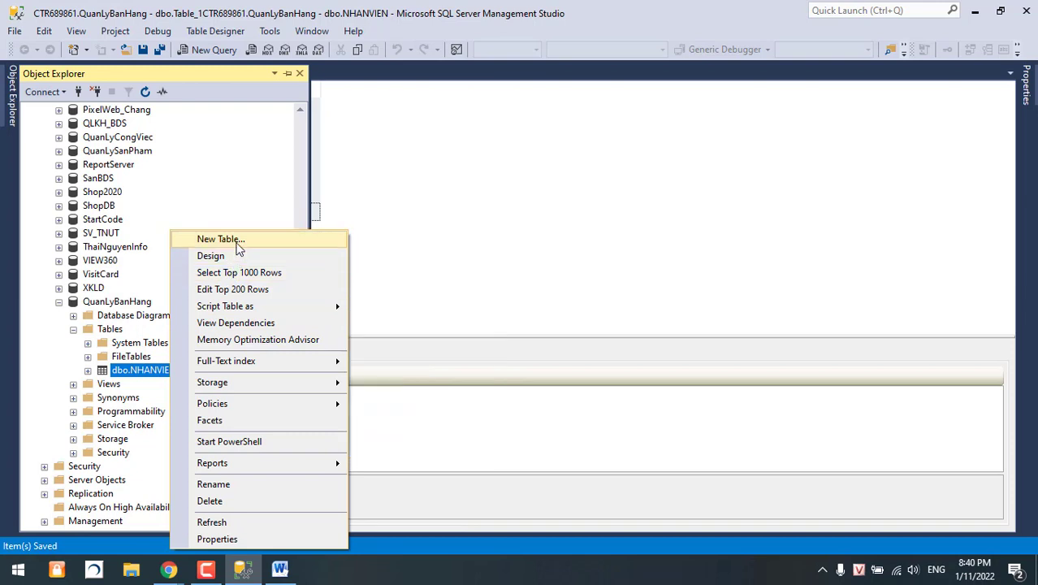
pyautogui.click(249, 290)
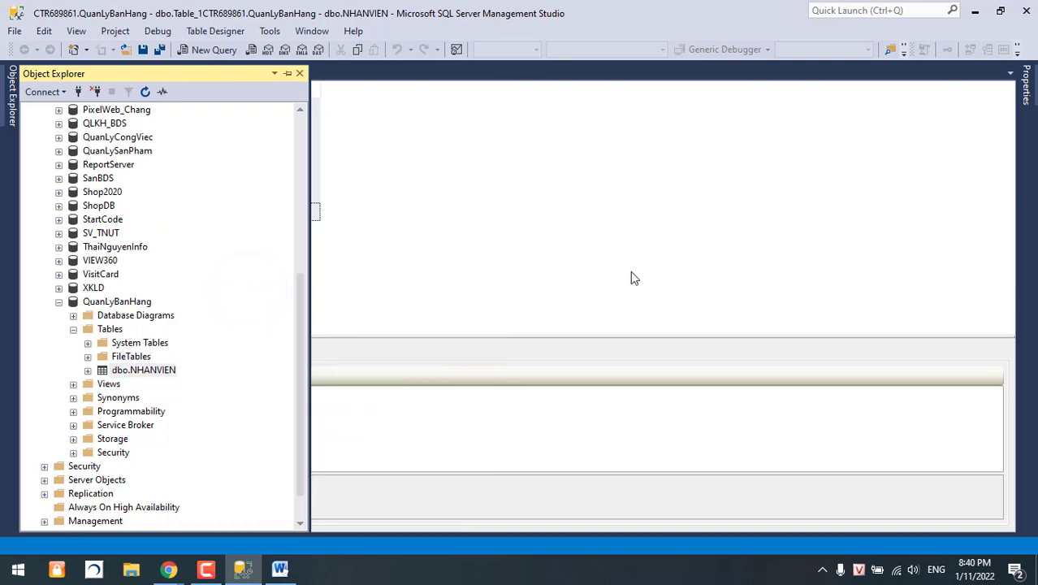
# Enter MaNV 1 and address Thái Nguyên in the first NHANVIEN row
pyautogui.click(260, 156)
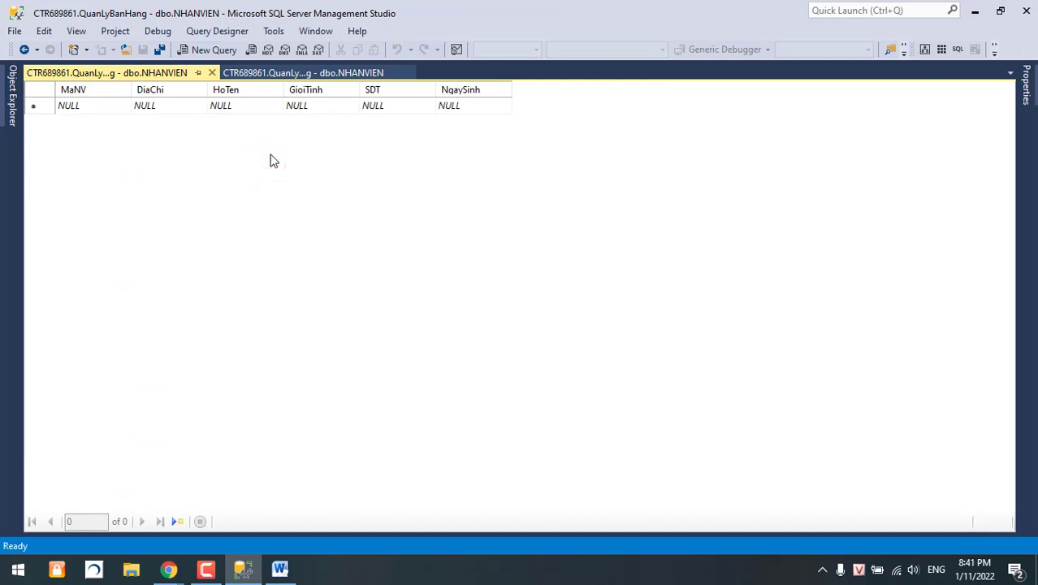
pyautogui.click(107, 114)
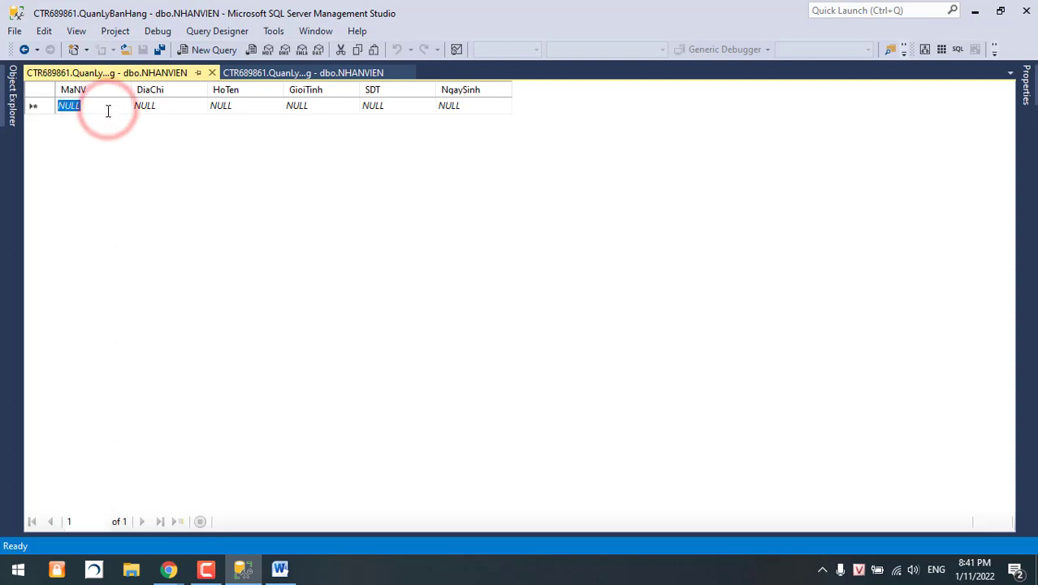
pyautogui.write('1')
pyautogui.click(143, 104)
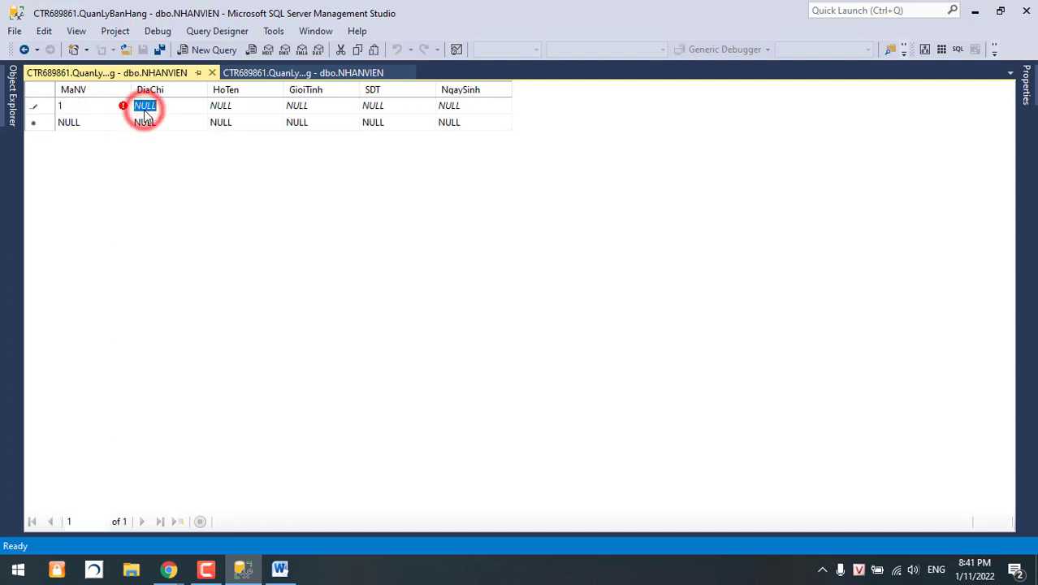
pyautogui.write('Th')
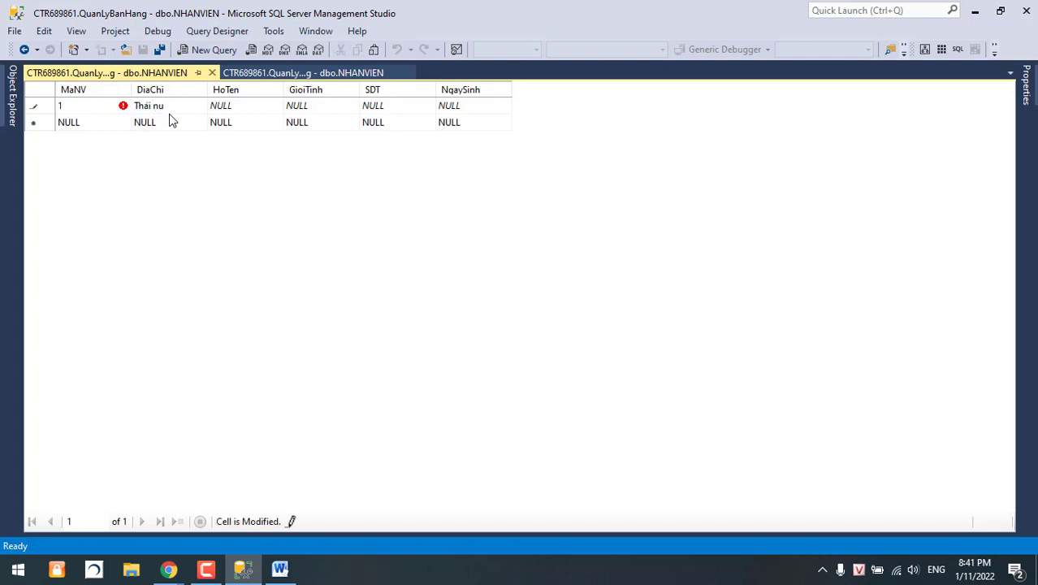
pyautogui.write('ái Nguyê')
pyautogui.press('Tab')
# Fill in the employee's name, gender Nam, a phone number and NgaySinh 1993-01-01, then commit the row
pyautogui.write('An')
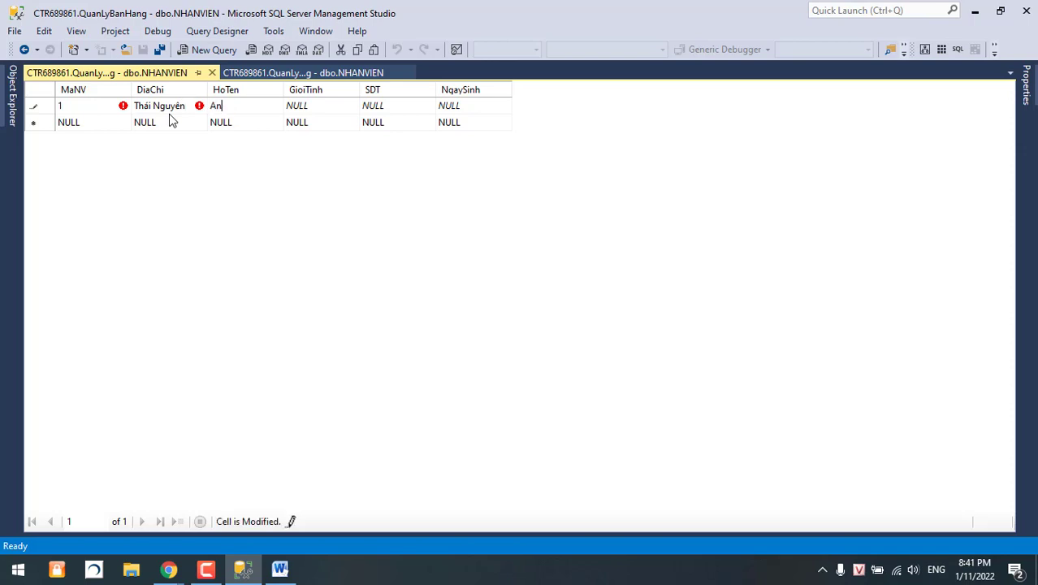
pyautogui.write('h Phương')
pyautogui.press('Tab')
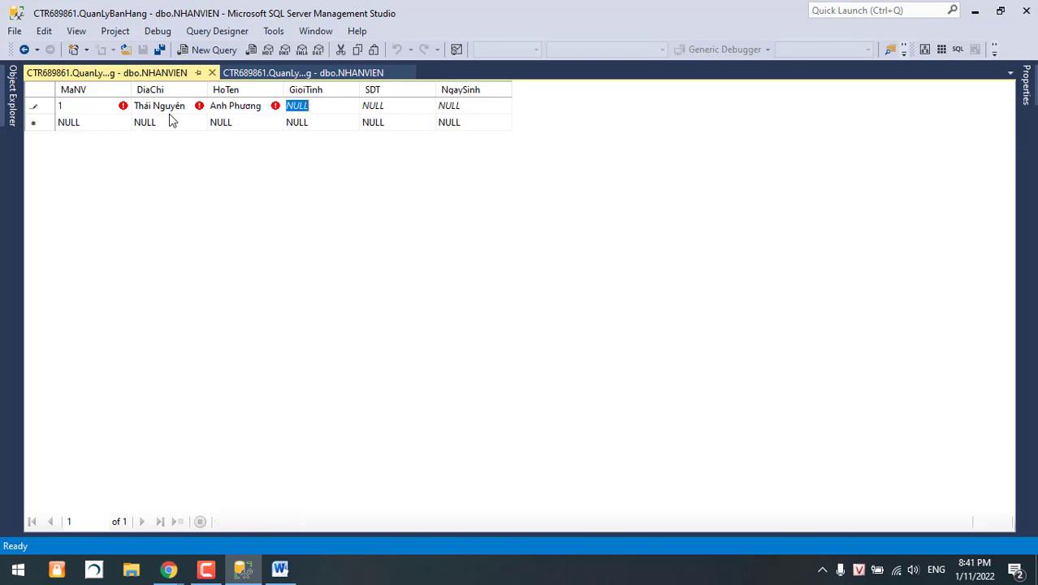
pyautogui.write('Nâm')
pyautogui.press('Tab')
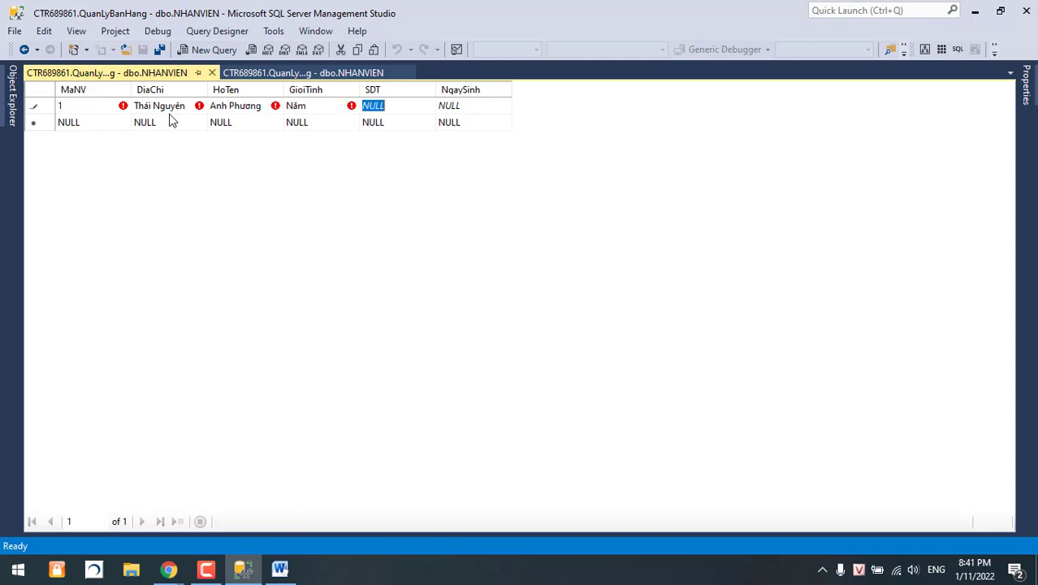
pyautogui.click(302, 108)
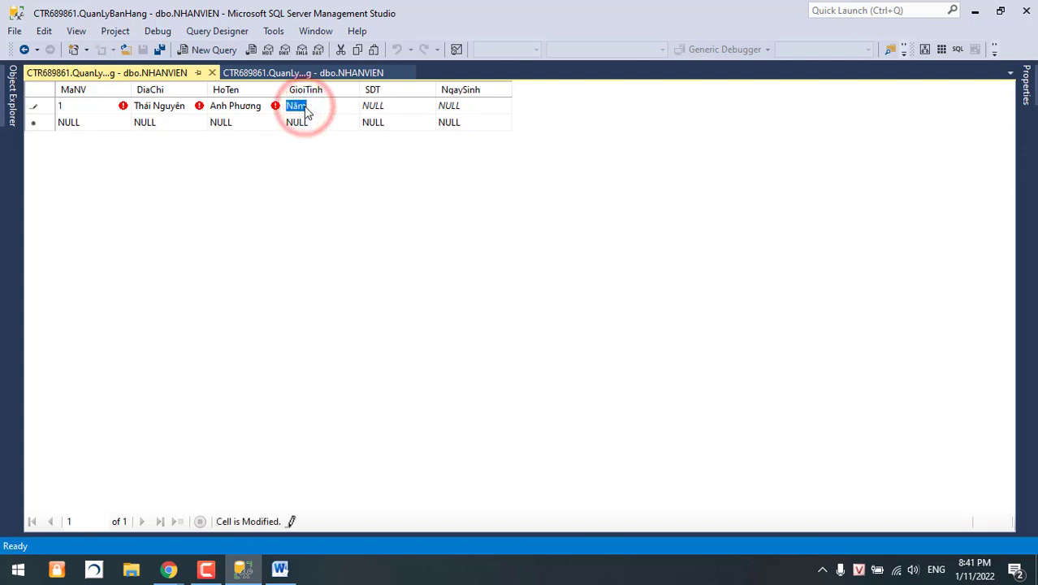
pyautogui.write('Nam')
pyautogui.press('Tab')
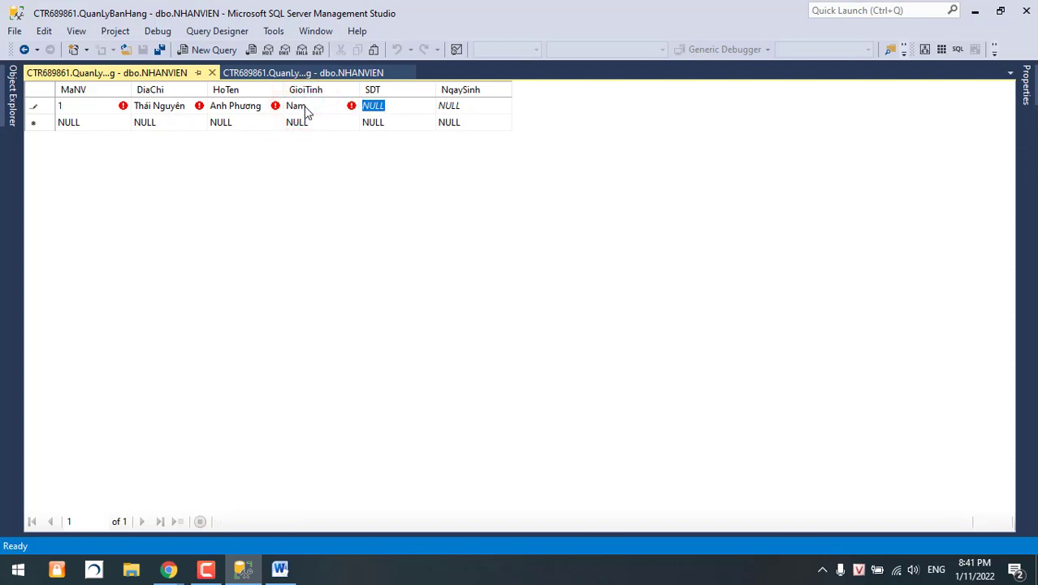
pyautogui.write('0987654321')
pyautogui.press('Tab')
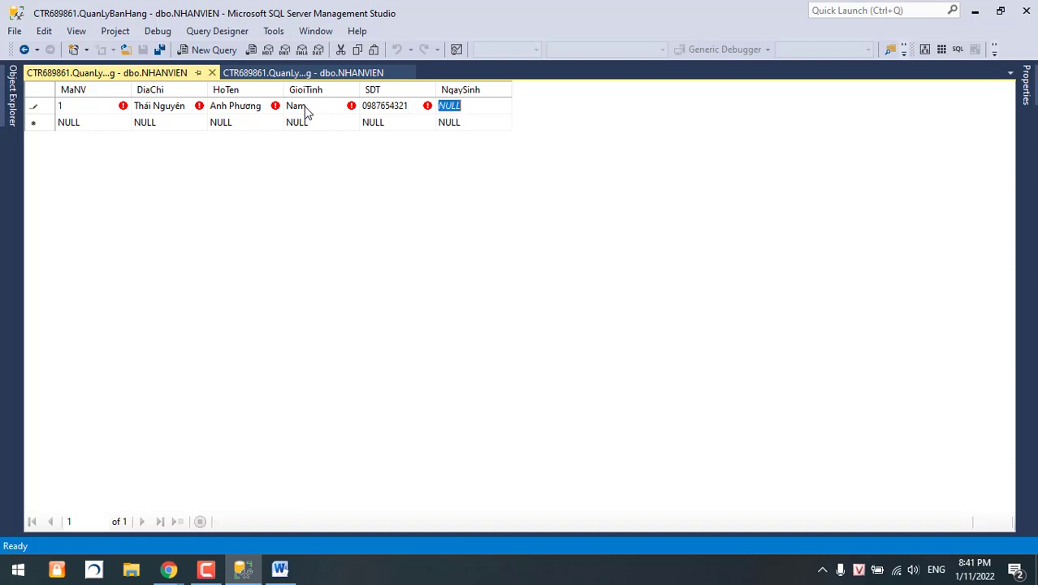
pyautogui.write('20')
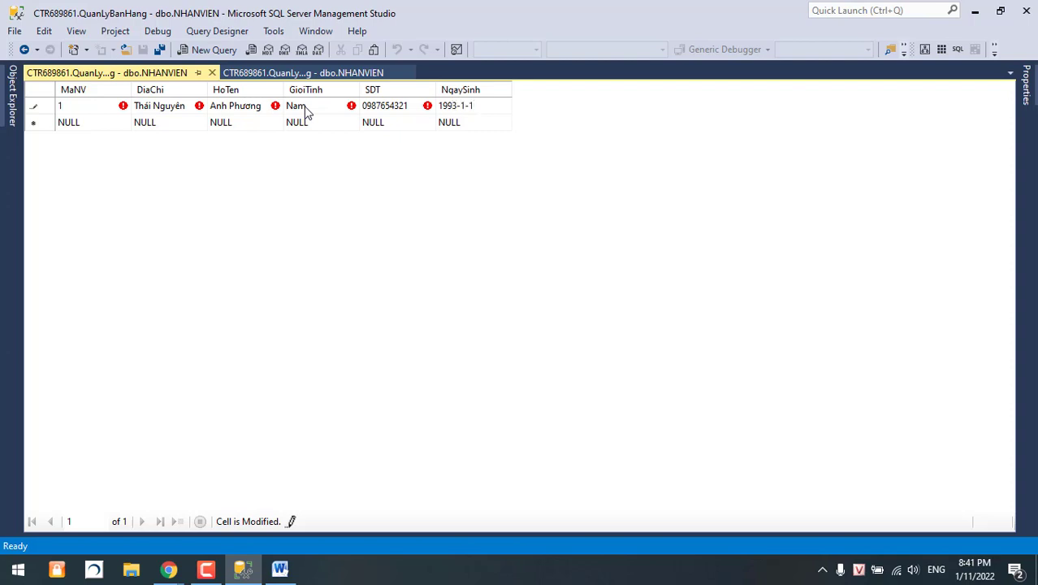
pyautogui.press('Return')
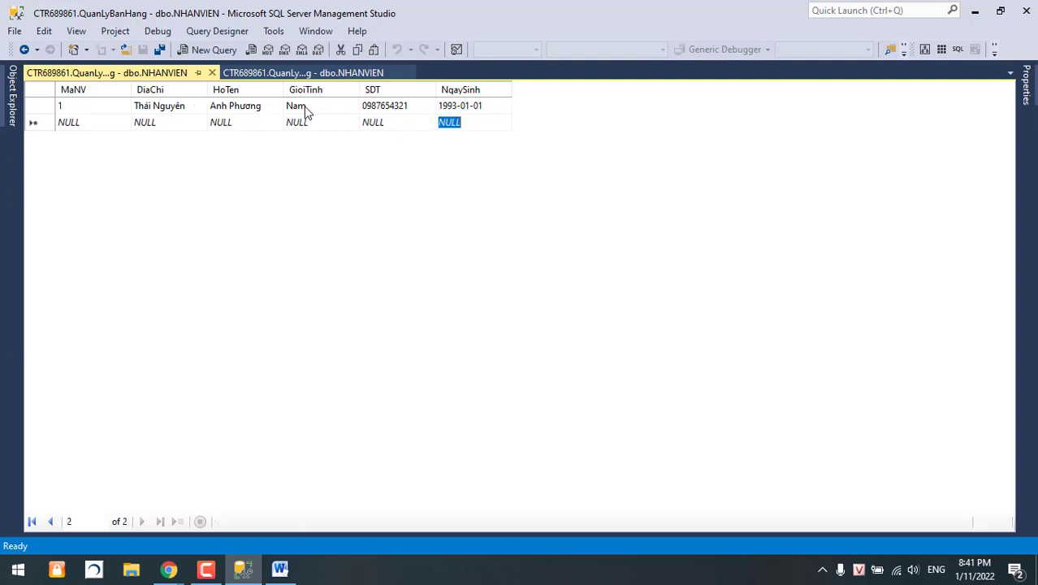
# Review row 1's saved values and return to the NHANVIEN table design
pyautogui.click(236, 140)
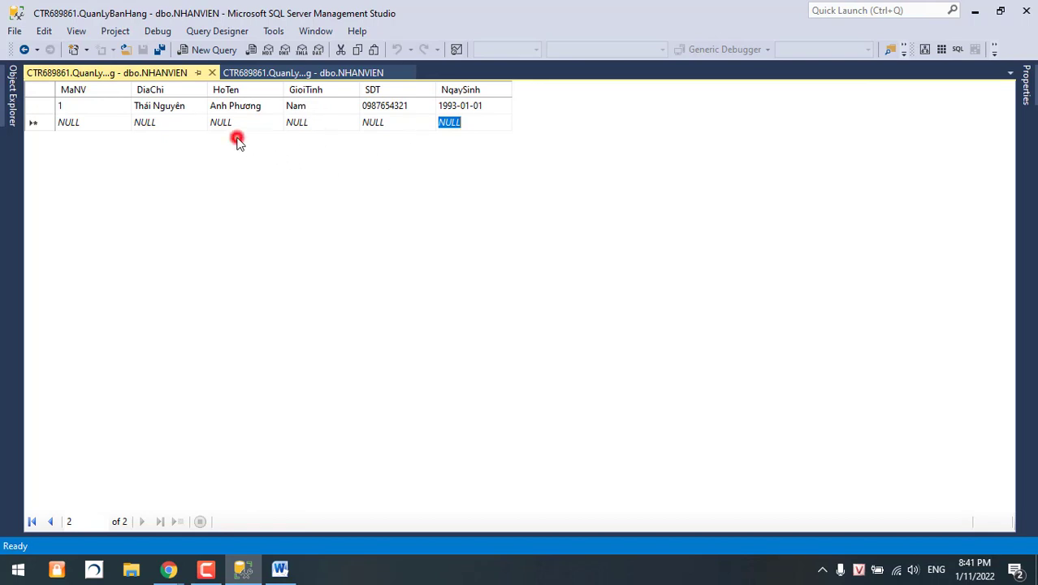
pyautogui.click(73, 105)
pyautogui.click(156, 106)
pyautogui.click(231, 106)
pyautogui.click(302, 106)
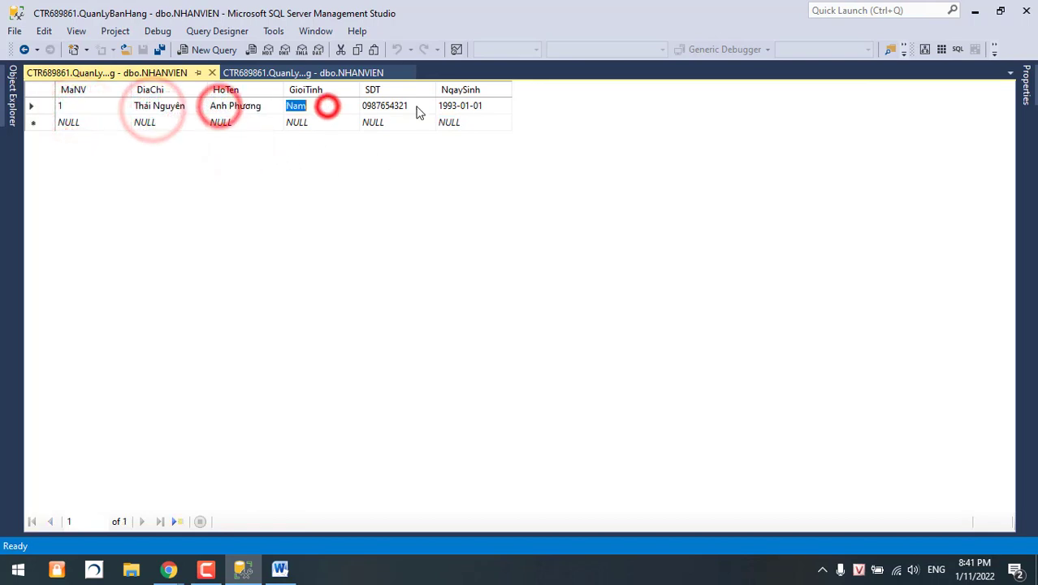
pyautogui.click(386, 105)
pyautogui.click(459, 106)
pyautogui.click(458, 120)
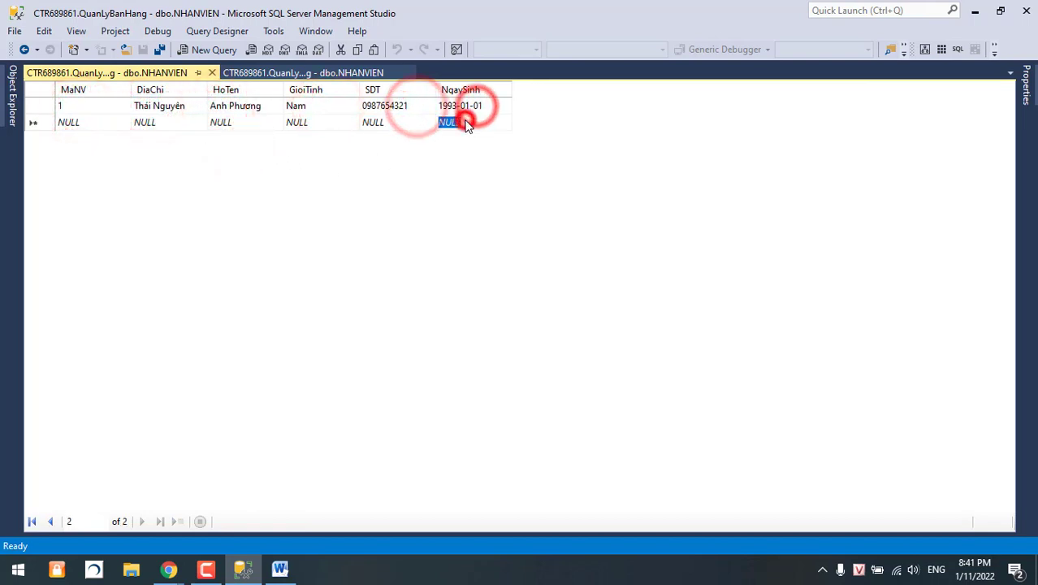
pyautogui.click(409, 167)
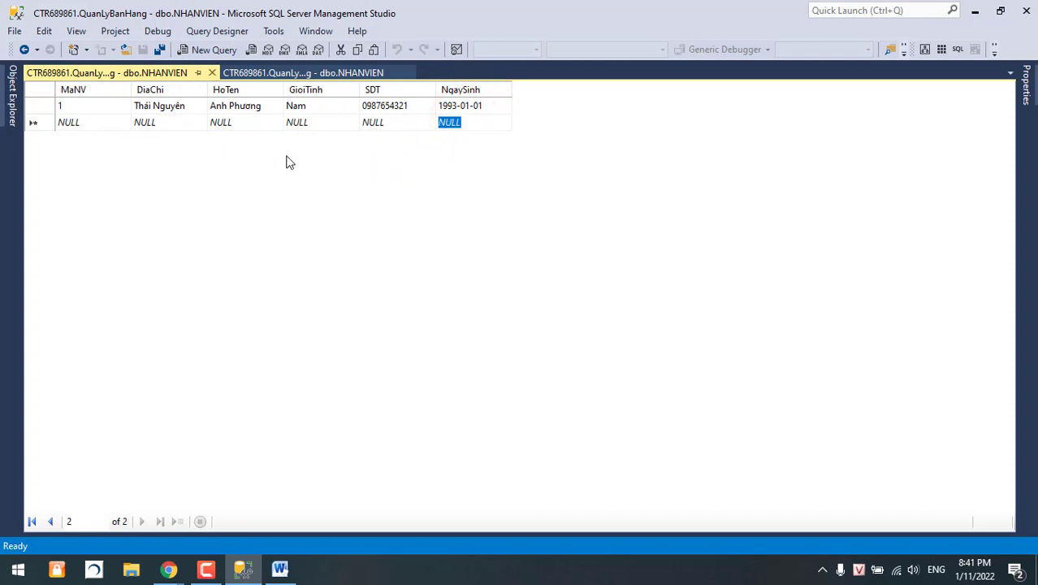
pyautogui.click(319, 72)
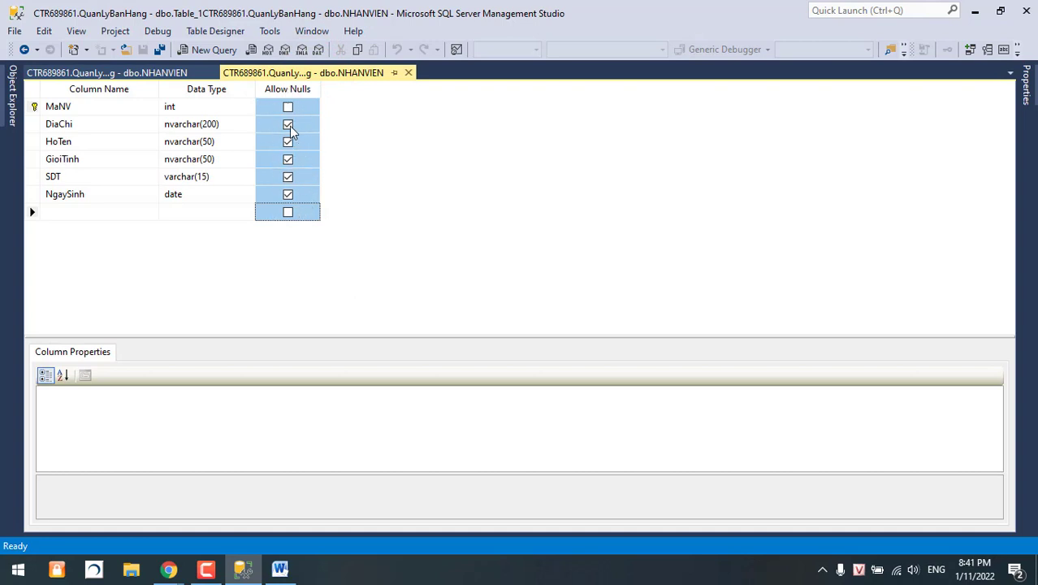
# Untick Allow Nulls for HoTen, save the design, and start row 2's MaNV in the grid
pyautogui.click(287, 143)
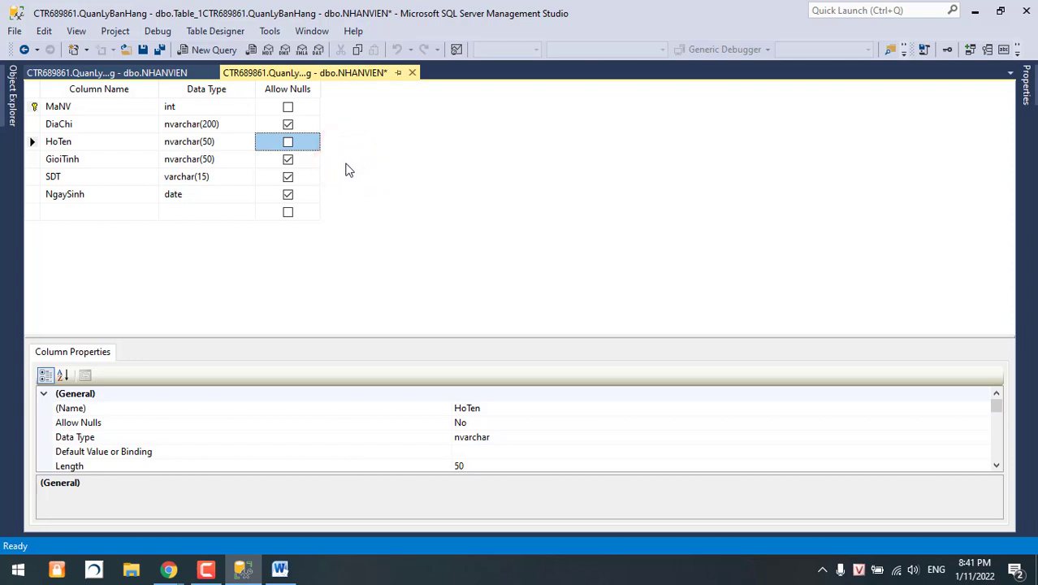
pyautogui.hotkey('ctrl', 's')
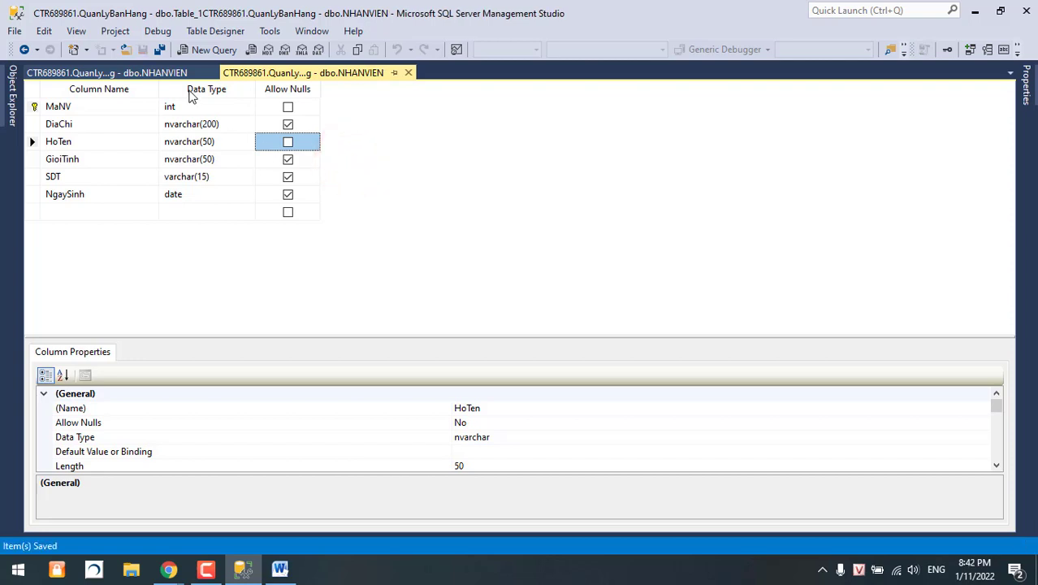
pyautogui.click(172, 71)
pyautogui.click(100, 128)
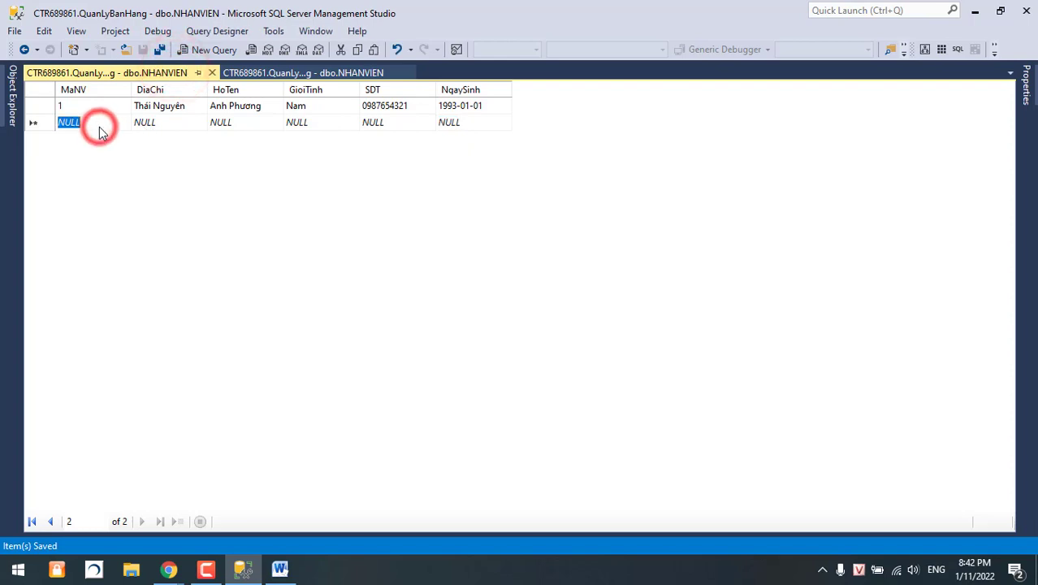
# Enter row 2 with MaNV 2, address Hà Nội, gender Nam and a phone number, leaving HoTen empty, and try committing
pyautogui.write('2')
pyautogui.click(155, 125)
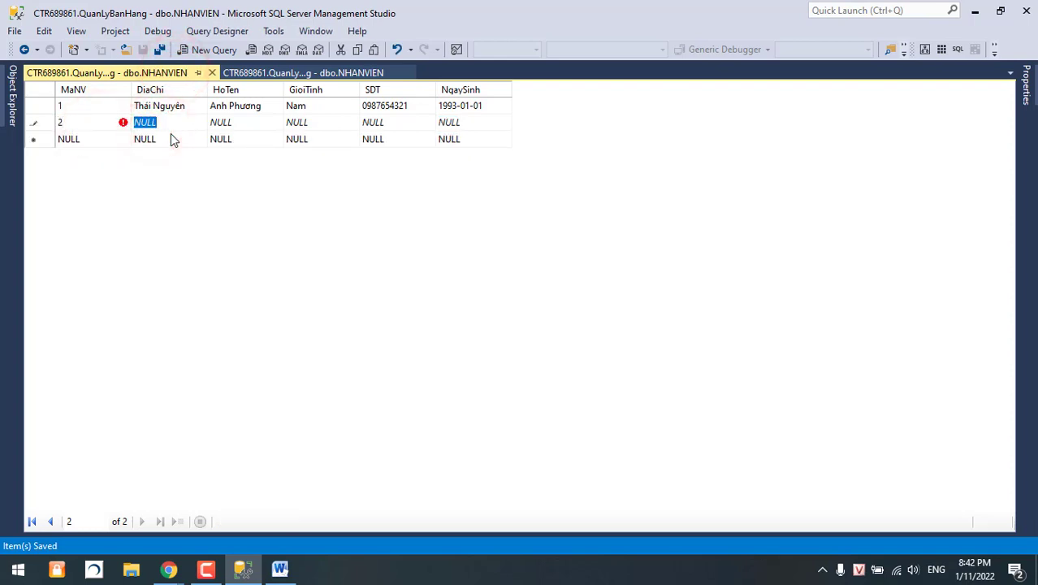
pyautogui.write('Hà Nội')
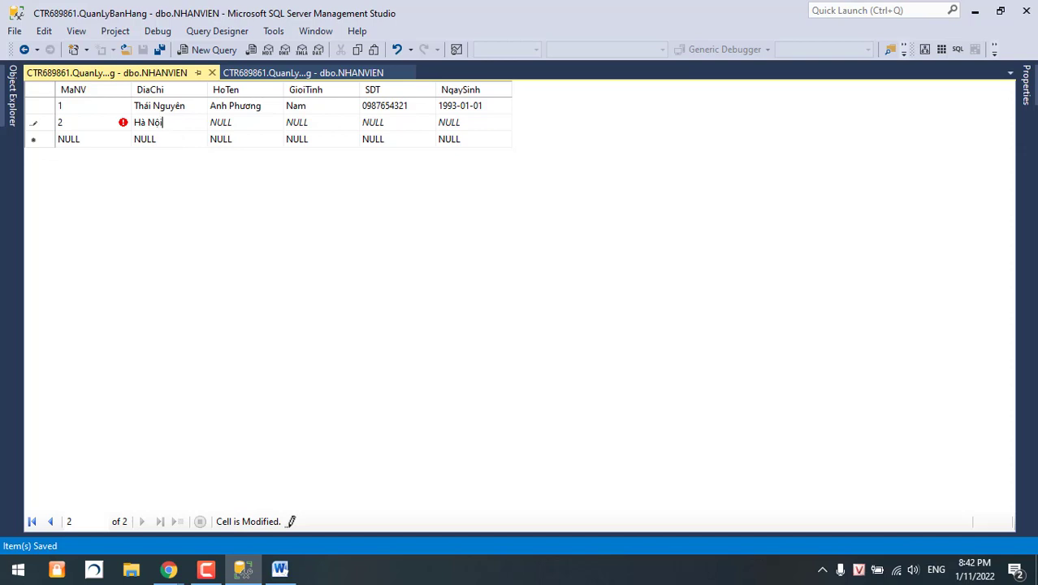
pyautogui.press('Tab')
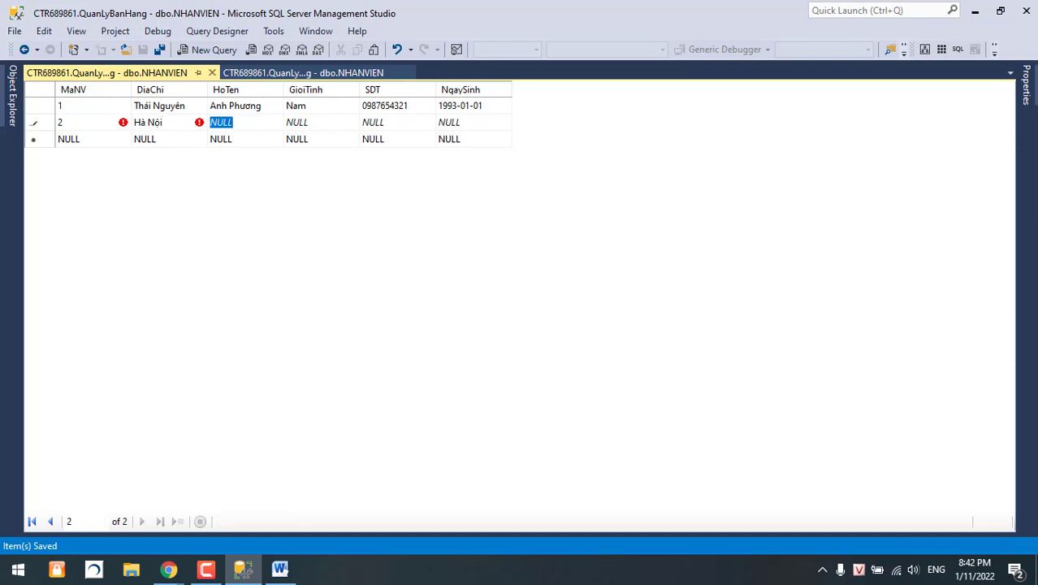
pyautogui.write('Trung Kiên')
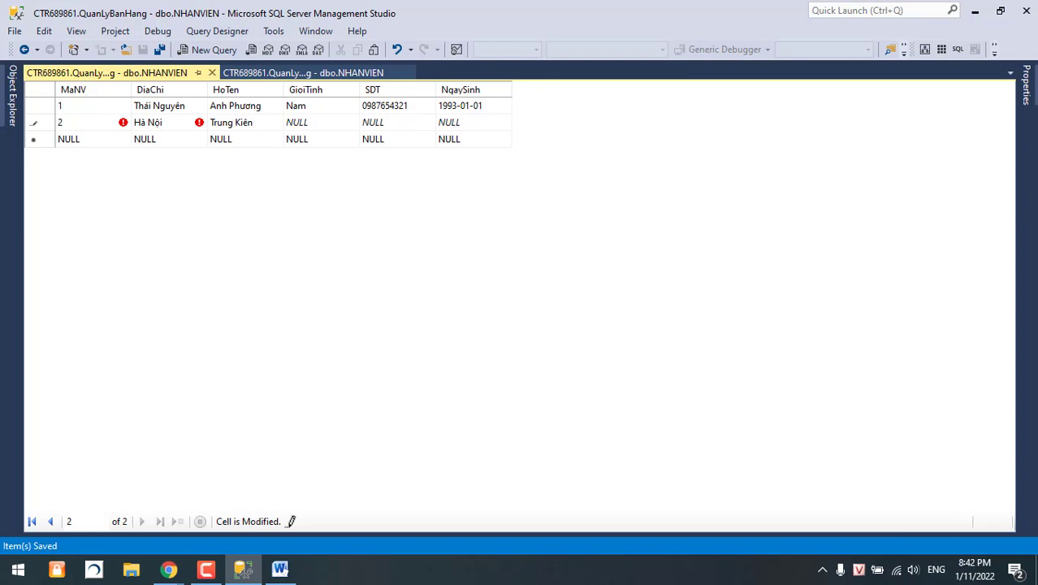
pyautogui.press('BackSpace')
pyautogui.press('BackSpace')
pyautogui.press('BackSpace')
pyautogui.press('BackSpace')
pyautogui.press('BackSpace')
pyautogui.press('BackSpace')
pyautogui.press('BackSpace')
pyautogui.click(296, 122)
pyautogui.write('N')
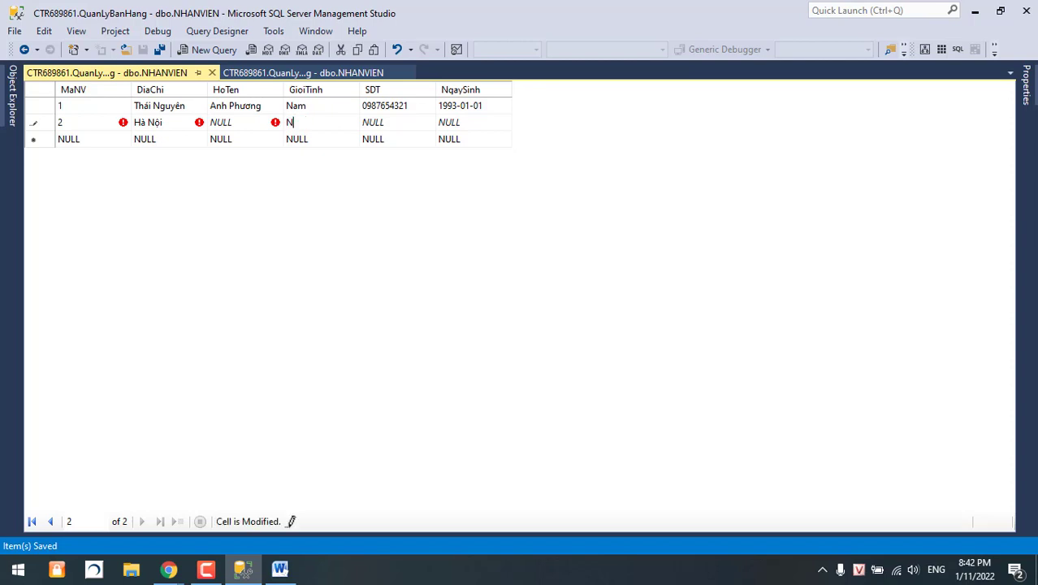
pyautogui.write('am')
pyautogui.click(373, 122)
pyautogui.write('098765')
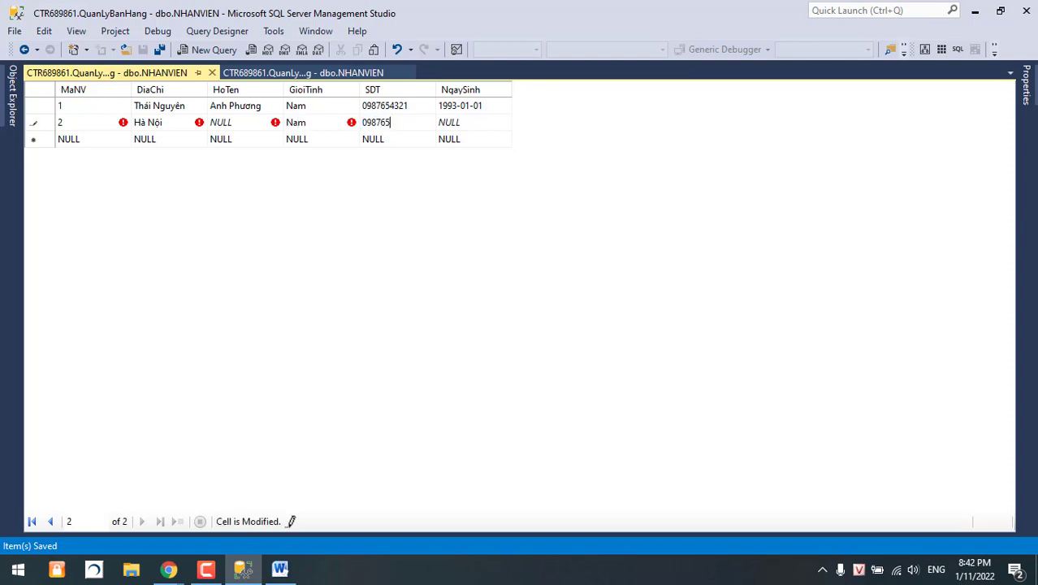
pyautogui.write('4321')
pyautogui.press('Tab')
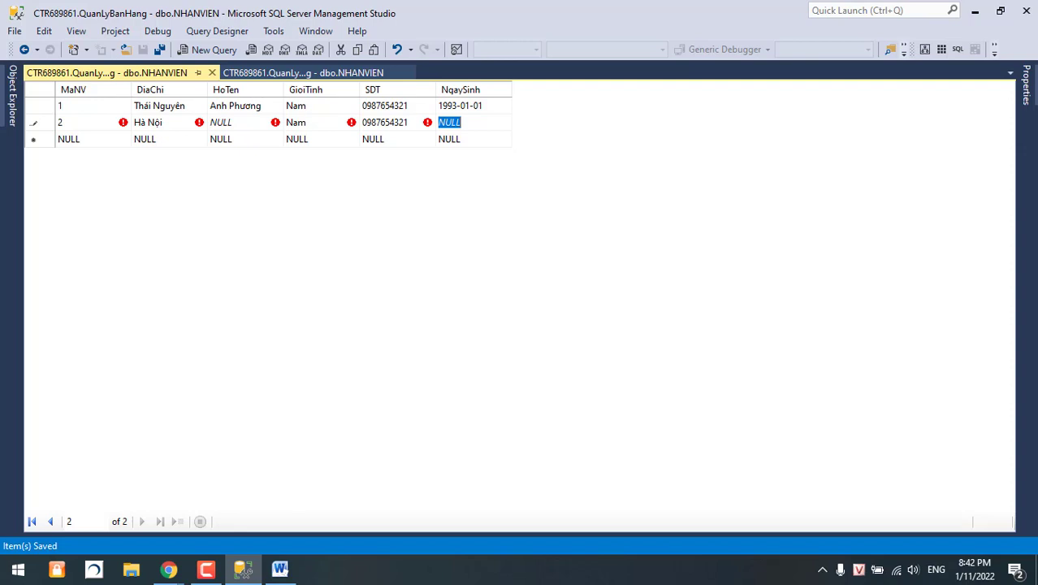
pyautogui.press('Tab')
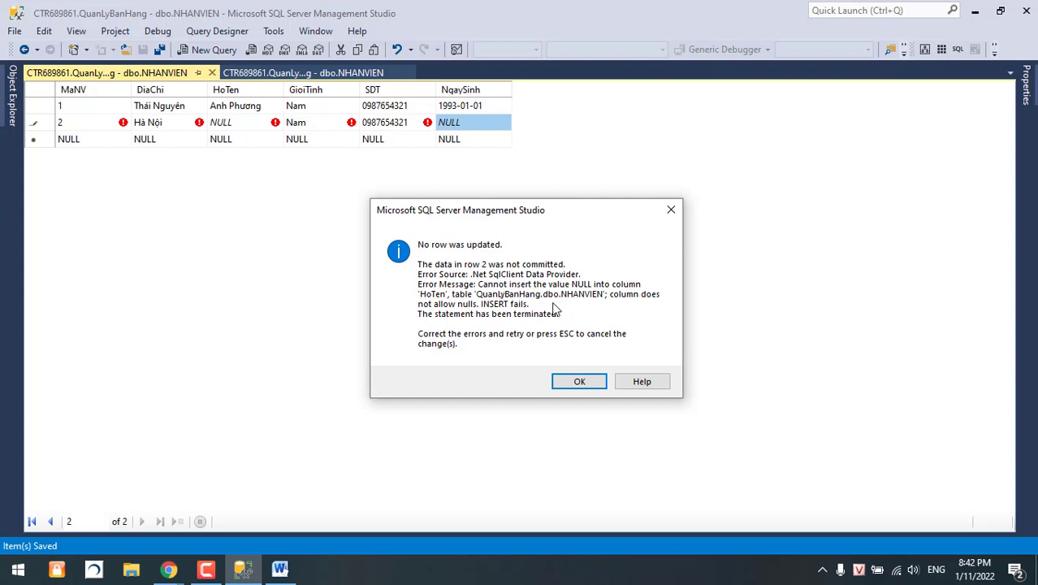
# Dismiss the 'No row was updated' error about HoTen not allowing nulls
pyautogui.click(579, 286)
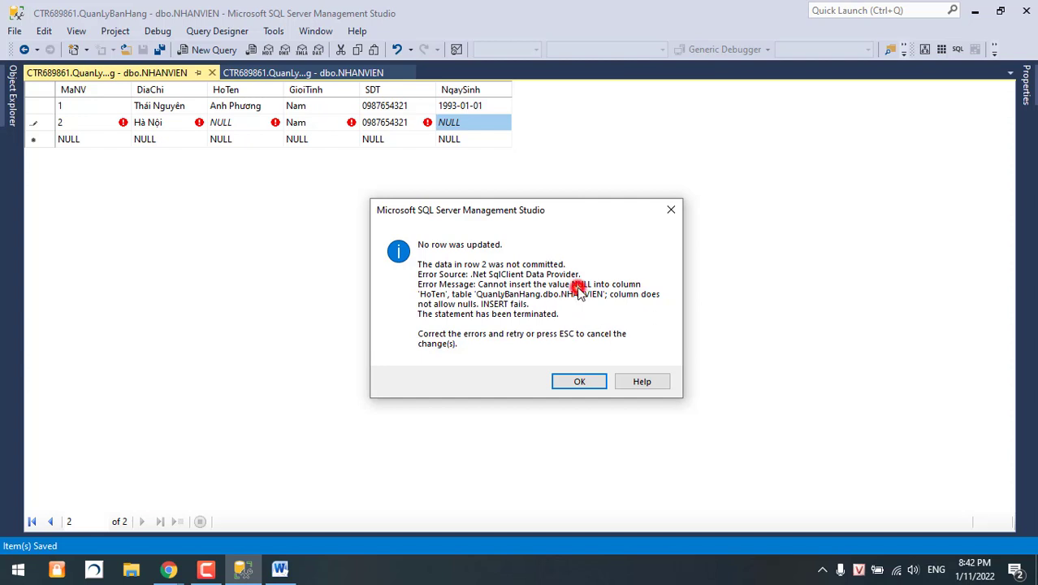
pyautogui.click(482, 288)
pyautogui.click(568, 382)
# Give row 2 the HoTen ádf so it saves, then switch to the table design
pyautogui.click(261, 125)
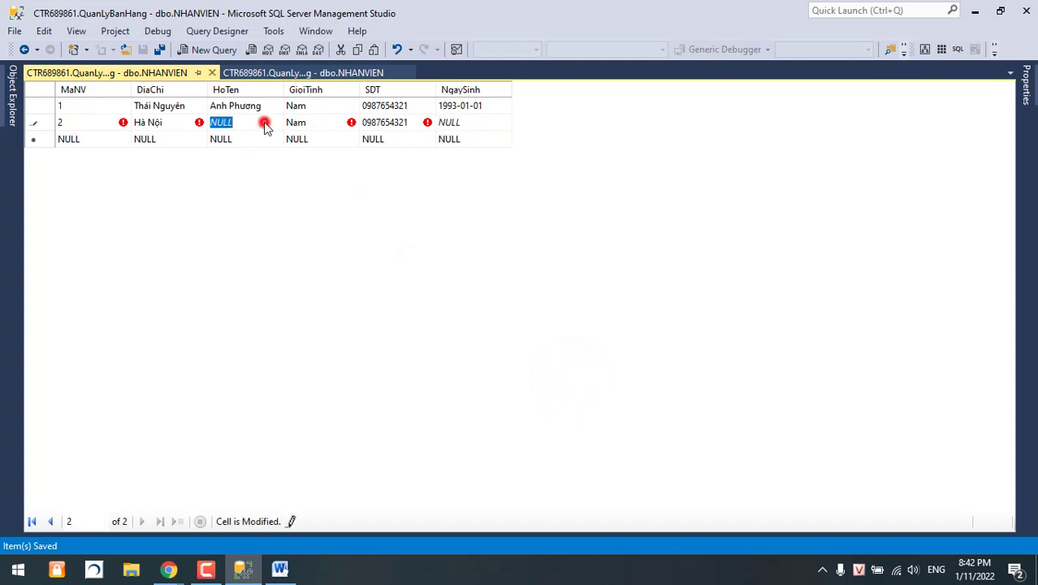
pyautogui.write('ádf')
pyautogui.click(250, 139)
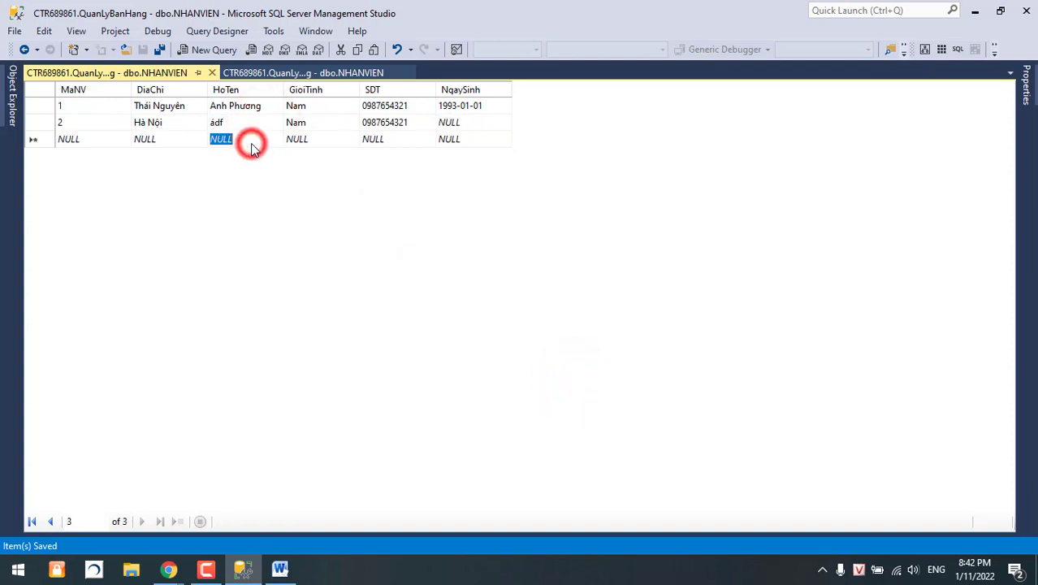
pyautogui.click(297, 73)
pyautogui.click(159, 75)
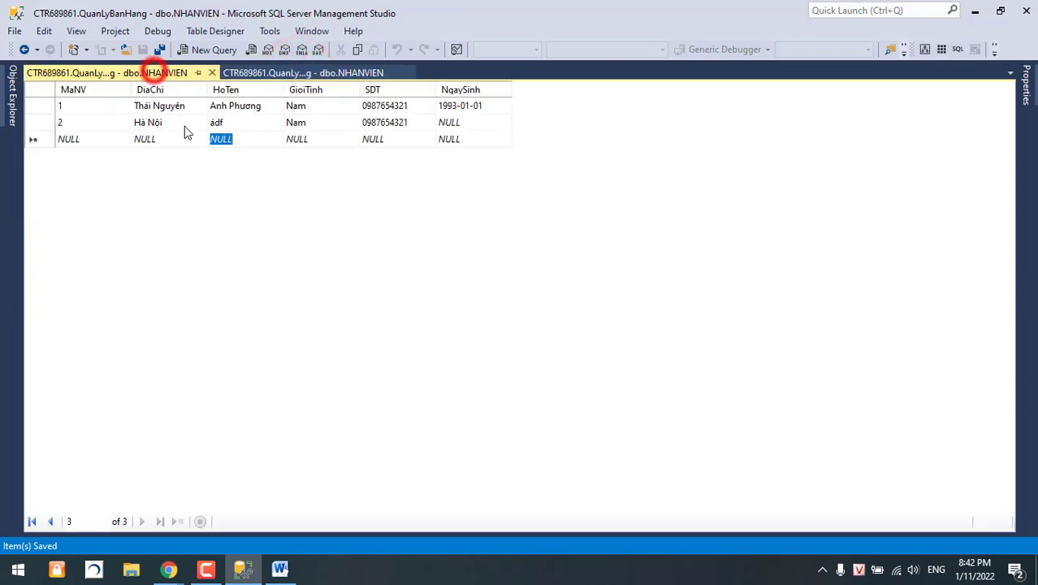
pyautogui.click(229, 122)
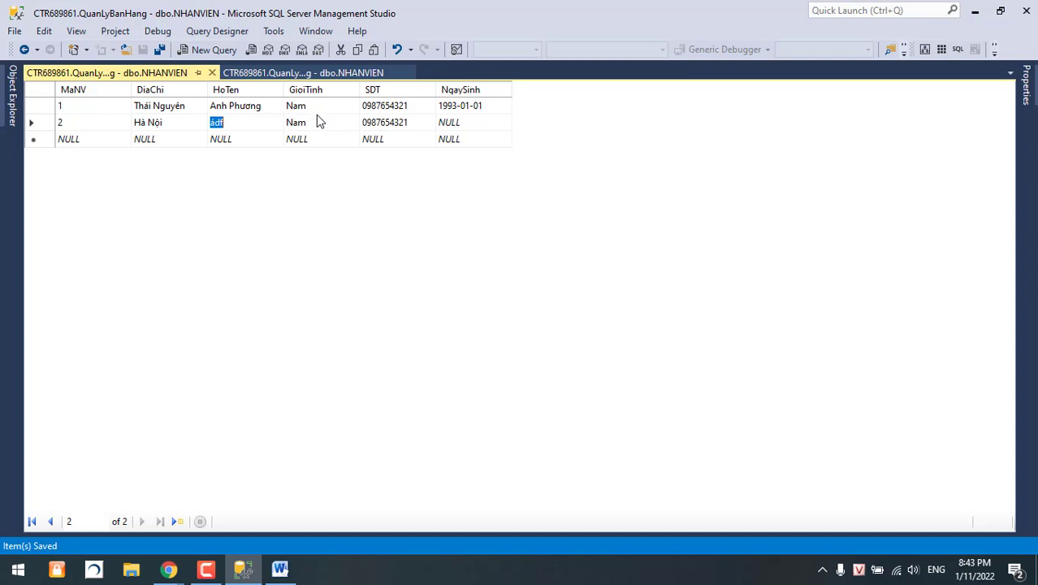
pyautogui.click(329, 75)
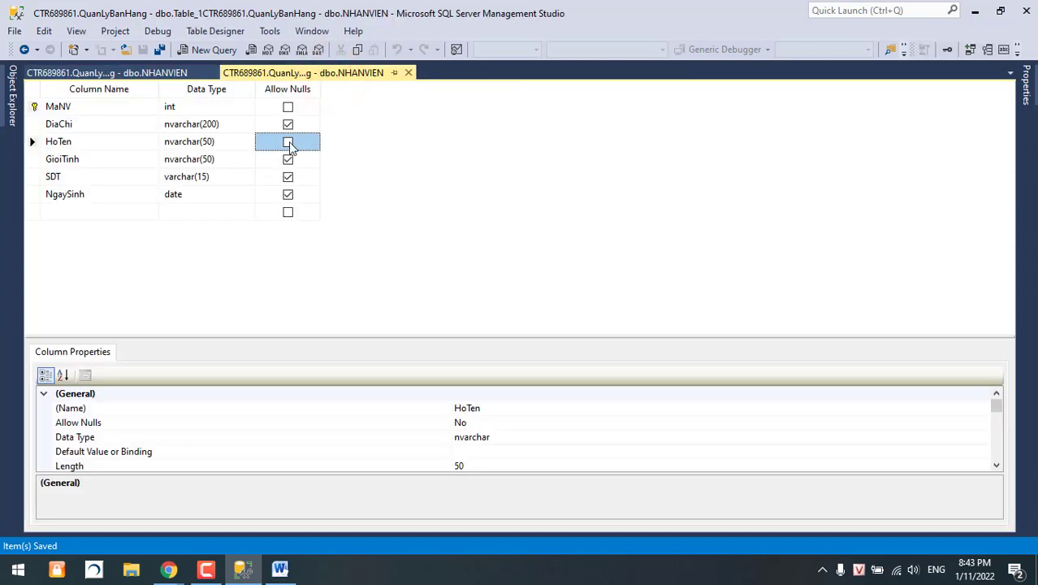
# Re-tick Allow Nulls for HoTen, save the NHANVIEN design, and go back to its data grid
pyautogui.click(289, 143)
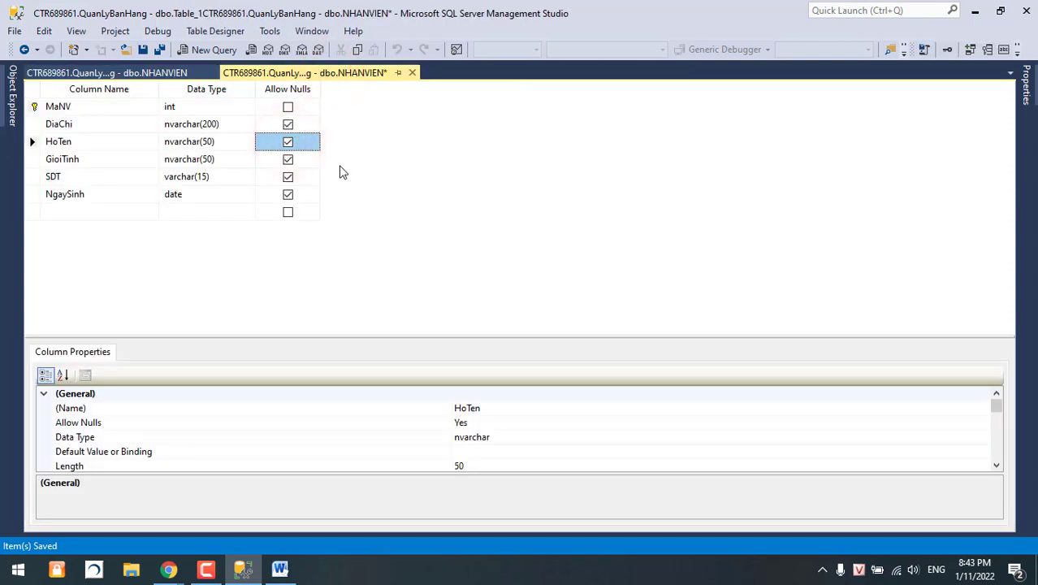
pyautogui.click(290, 143)
pyautogui.click(289, 143)
pyautogui.click(175, 72)
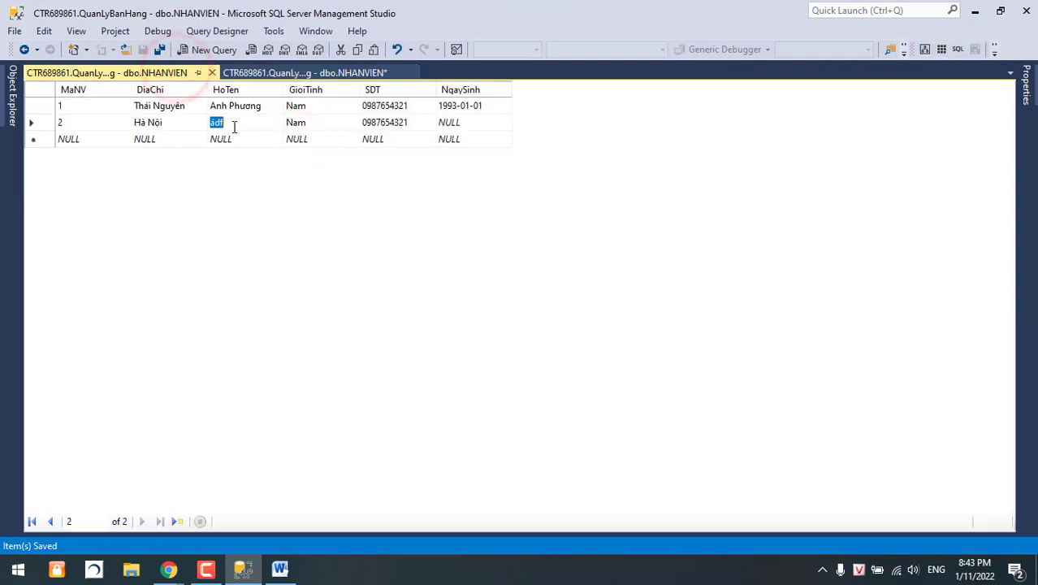
pyautogui.click(282, 72)
pyautogui.click(356, 217)
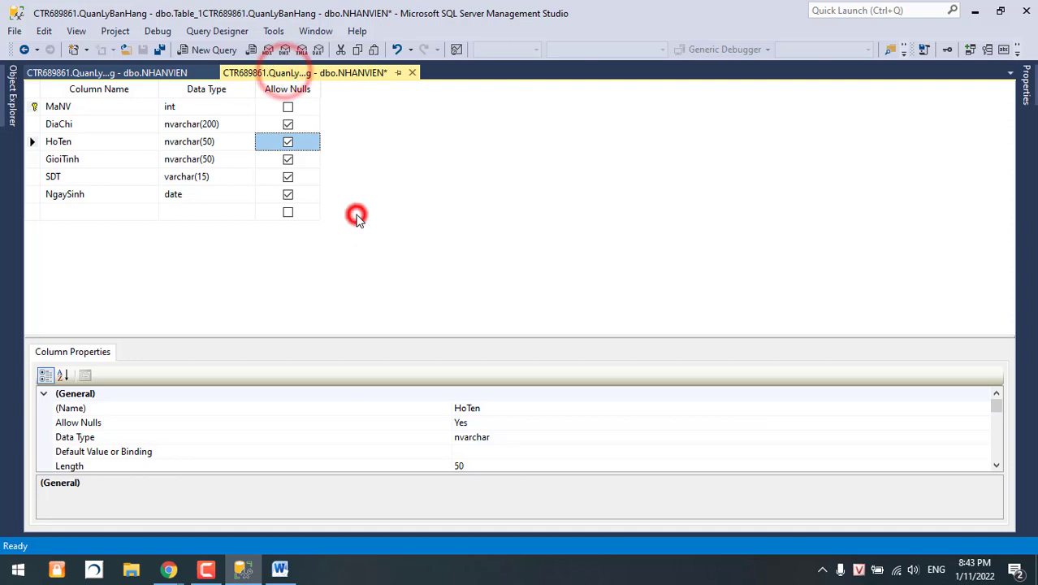
pyautogui.hotkey('ctrl', 's')
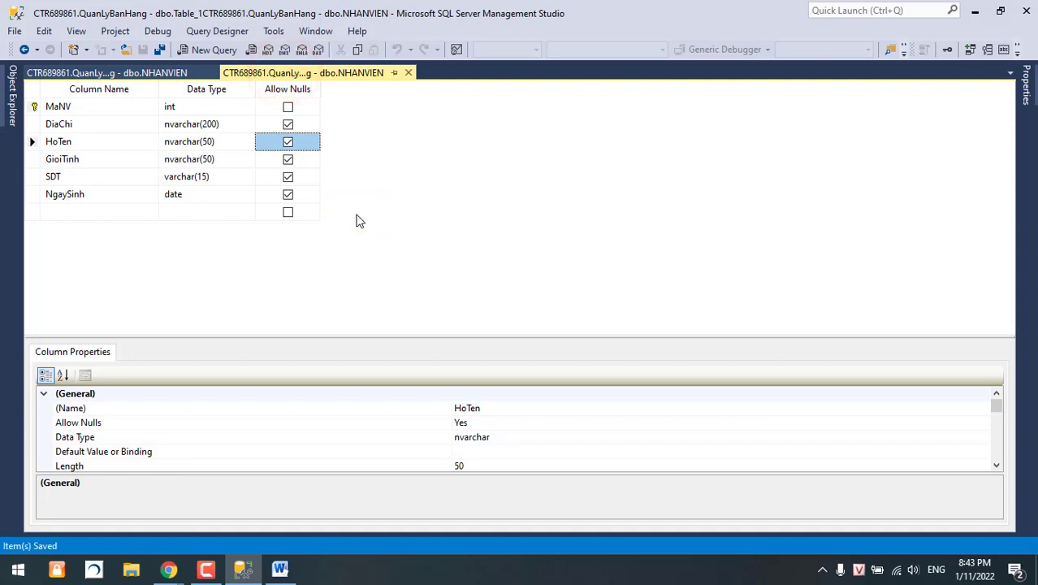
pyautogui.click(94, 74)
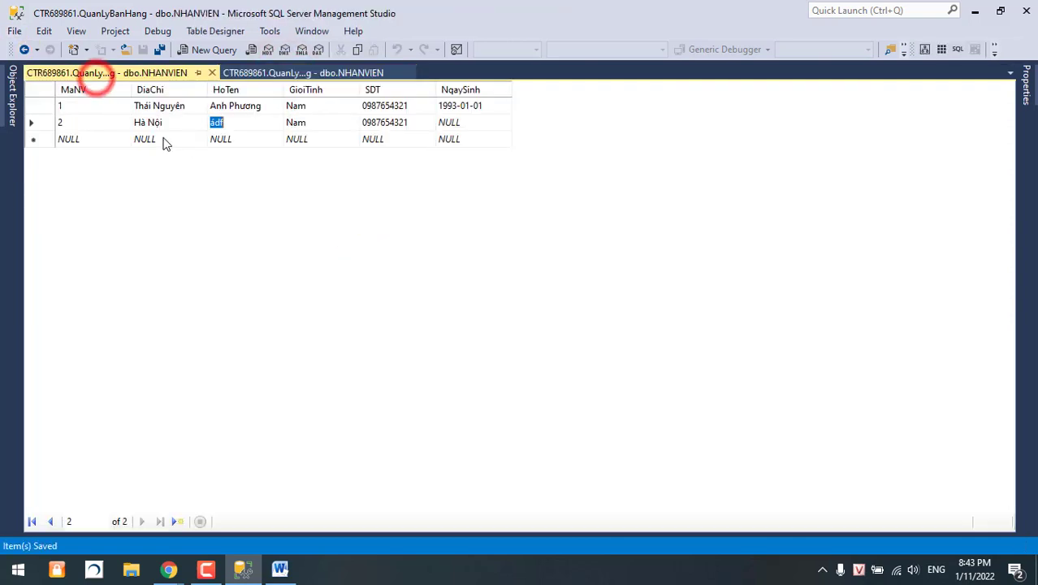
# Replace row 2's HoTen ádf with NULL using Ctrl+0 and commit the row
pyautogui.click(225, 139)
pyautogui.click(232, 127)
pyautogui.write('NU')
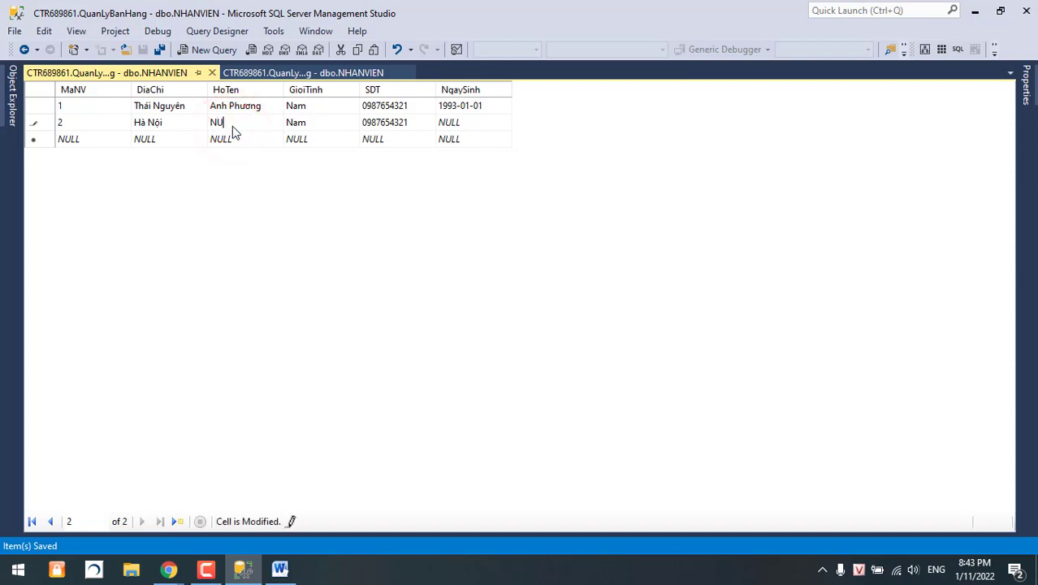
pyautogui.hotkey('ctrl', '0')
pyautogui.press('Down')
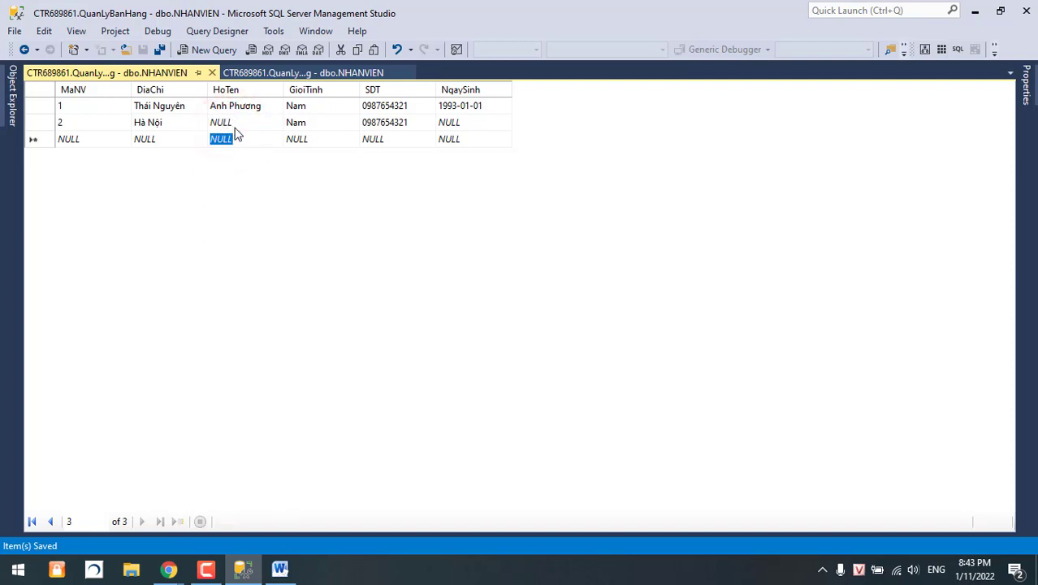
pyautogui.click(258, 165)
# Check the saved NULL name in the grid and return to the NHANVIEN table design
pyautogui.click(305, 139)
pyautogui.click(241, 138)
pyautogui.click(243, 123)
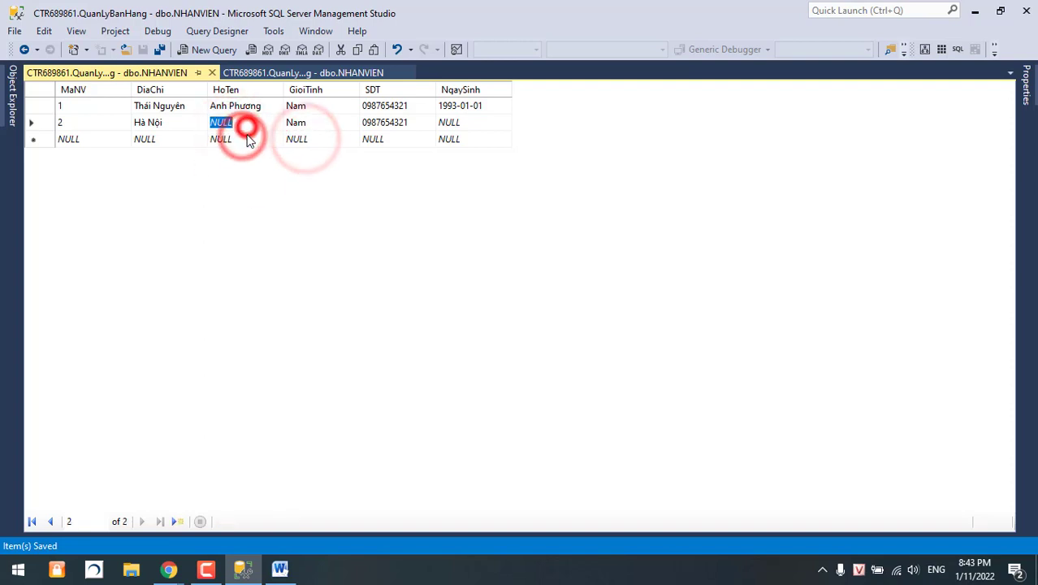
pyautogui.click(244, 138)
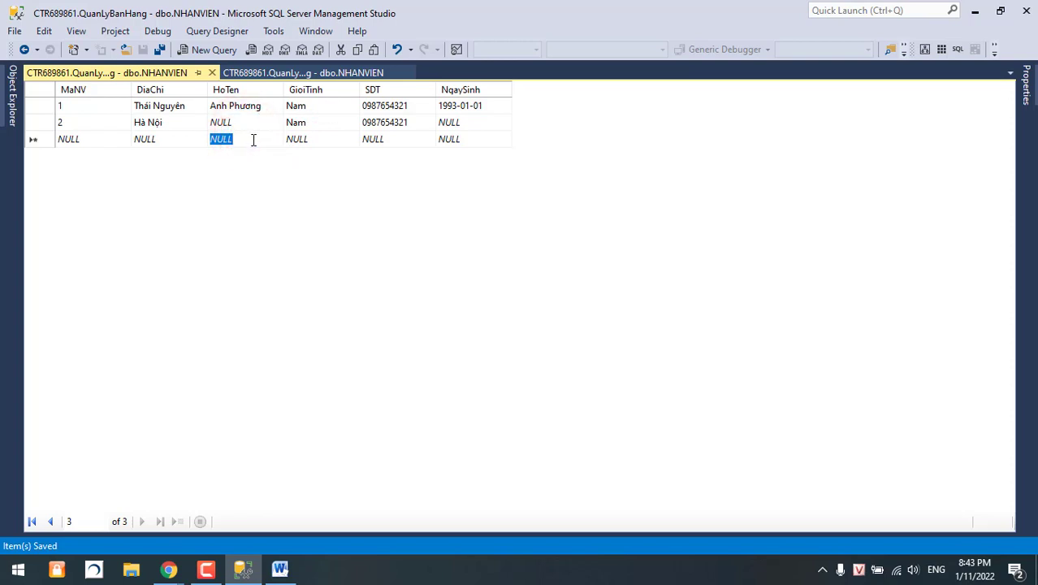
pyautogui.click(297, 151)
pyautogui.click(367, 73)
# Leave the empty new column row in the NHANVIEN design grid and open the Tools menu
pyautogui.click(100, 208)
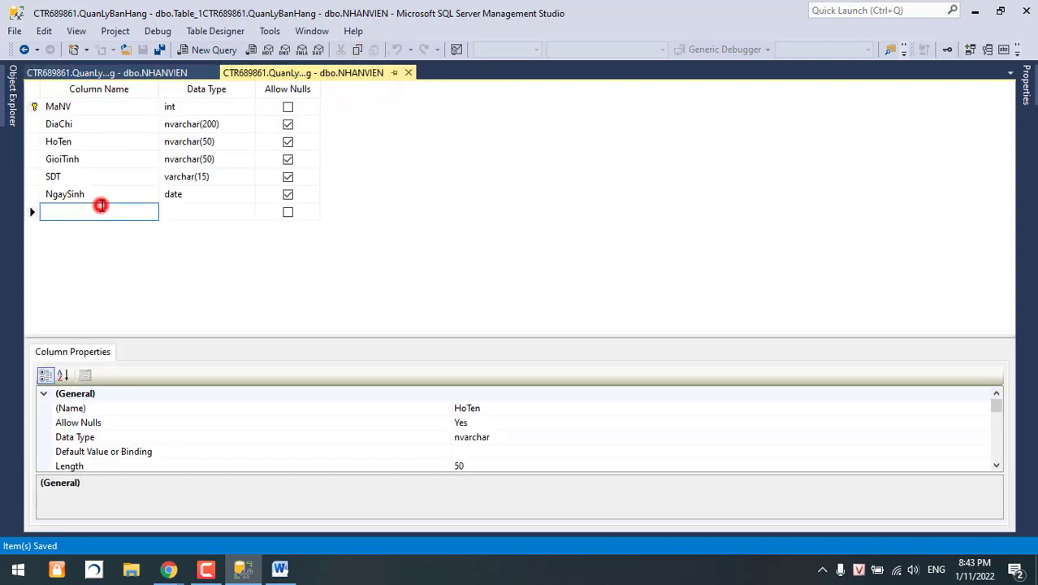
pyautogui.click(367, 175)
pyautogui.click(489, 128)
pyautogui.click(426, 229)
pyautogui.click(319, 228)
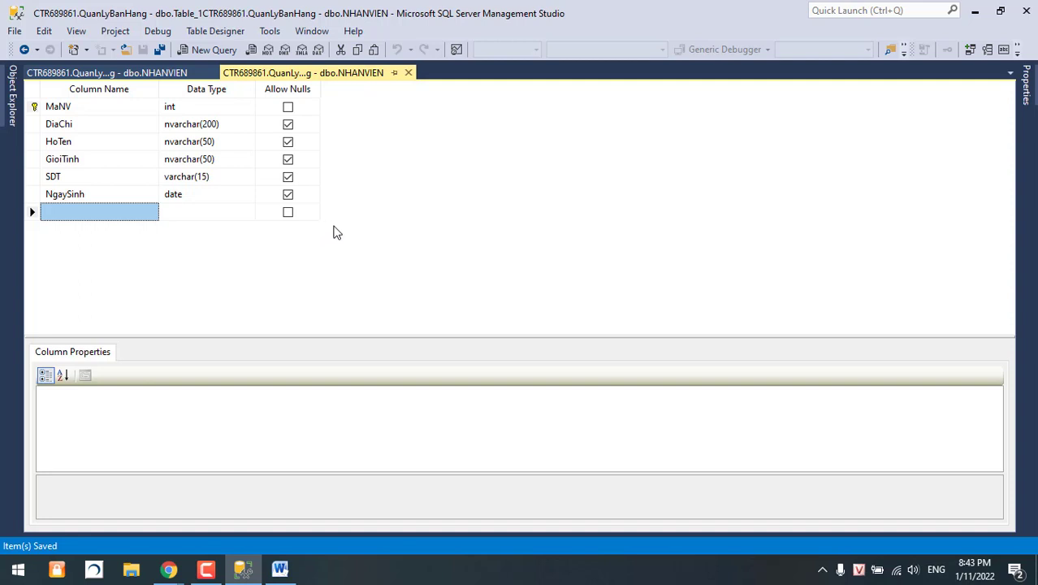
pyautogui.click(269, 31)
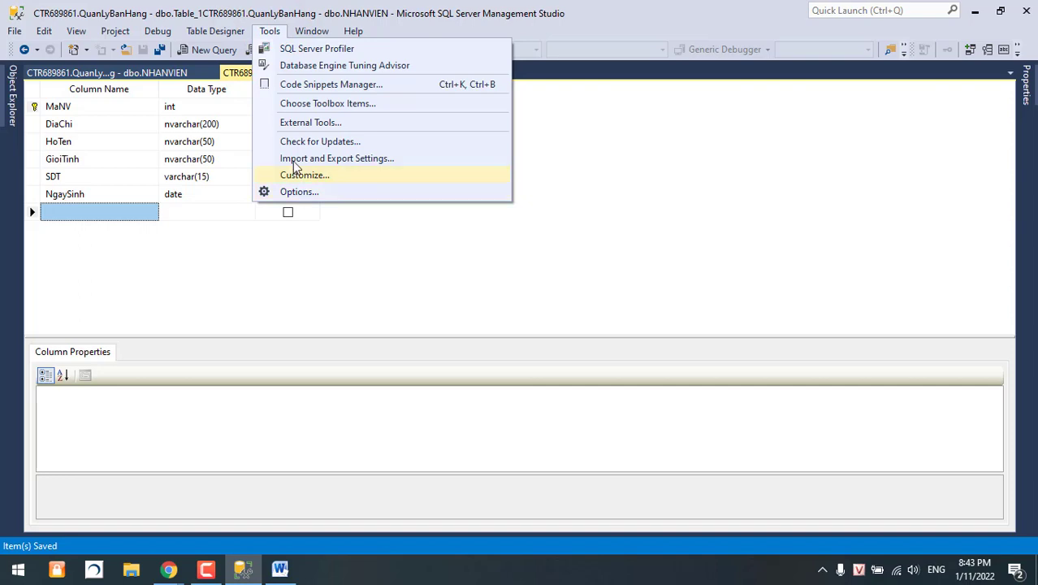
# Open Options at the Designers page, showing 'Prevent saving changes that require table re-creation'
pyautogui.click(295, 194)
pyautogui.scroll(-3, 337, 314)
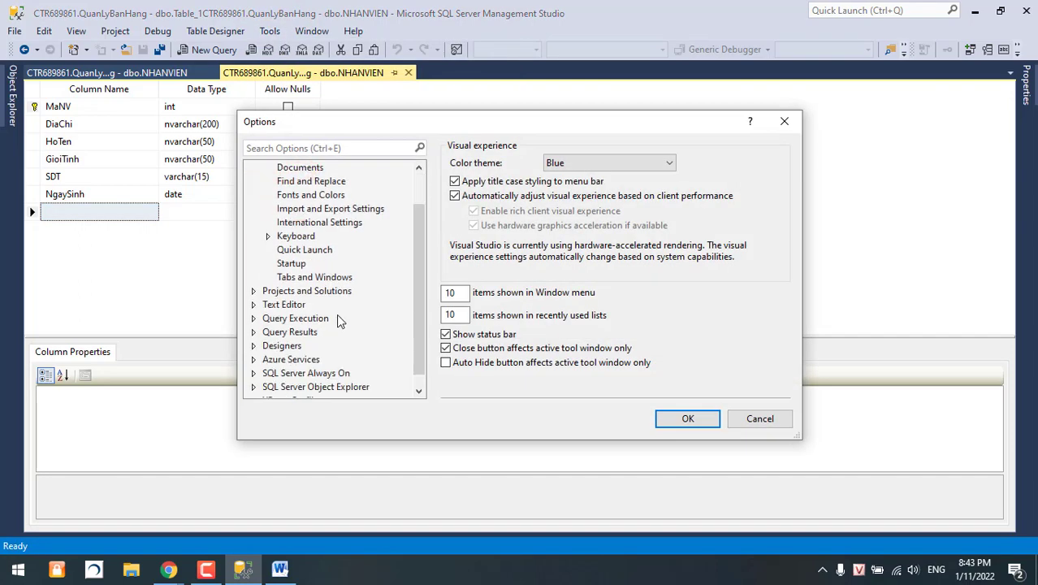
pyautogui.click(253, 331)
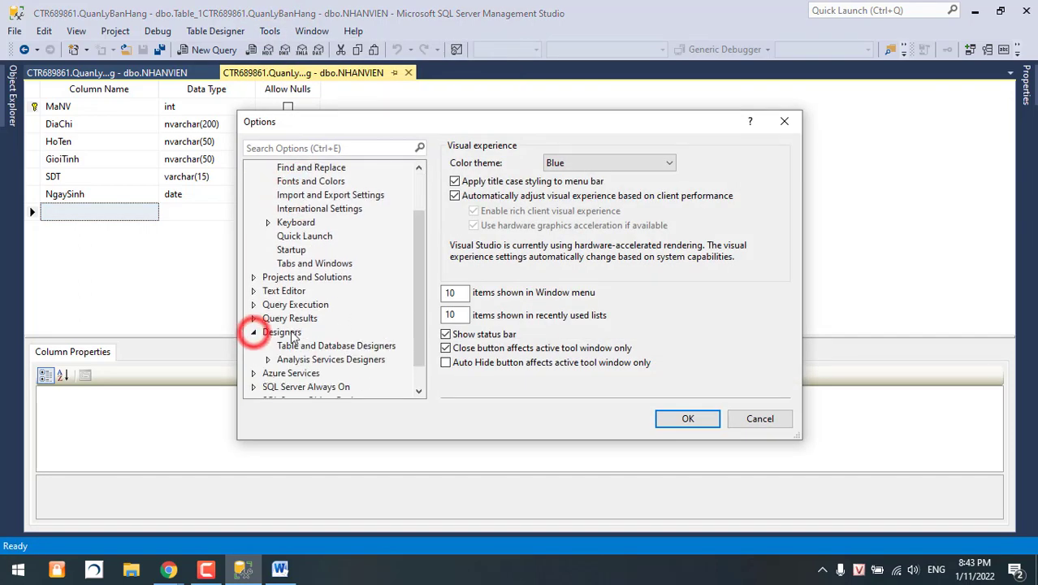
pyautogui.scroll(-1, 252, 329)
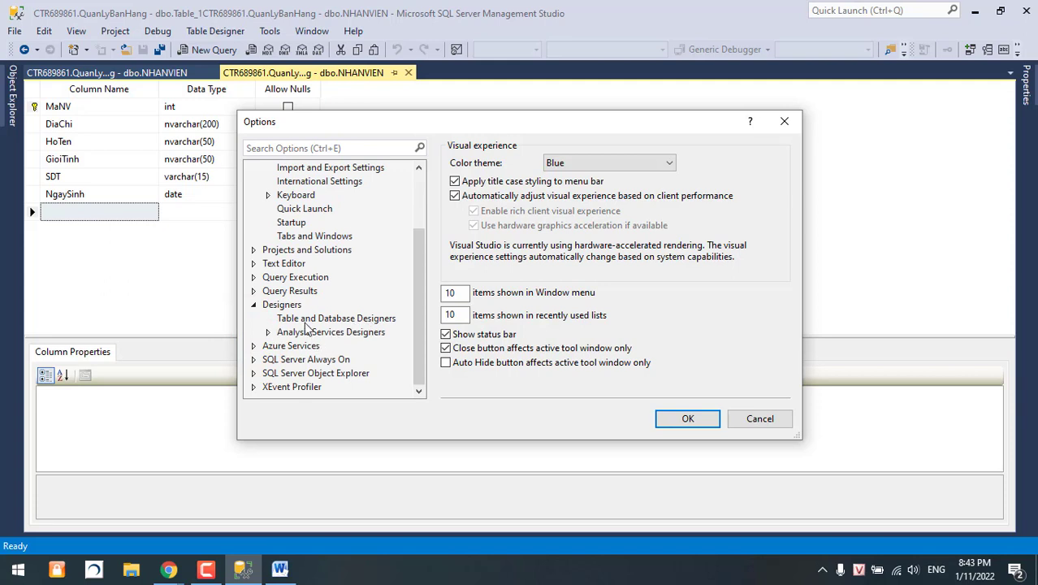
pyautogui.scroll(2, 302, 294)
pyautogui.click(253, 167)
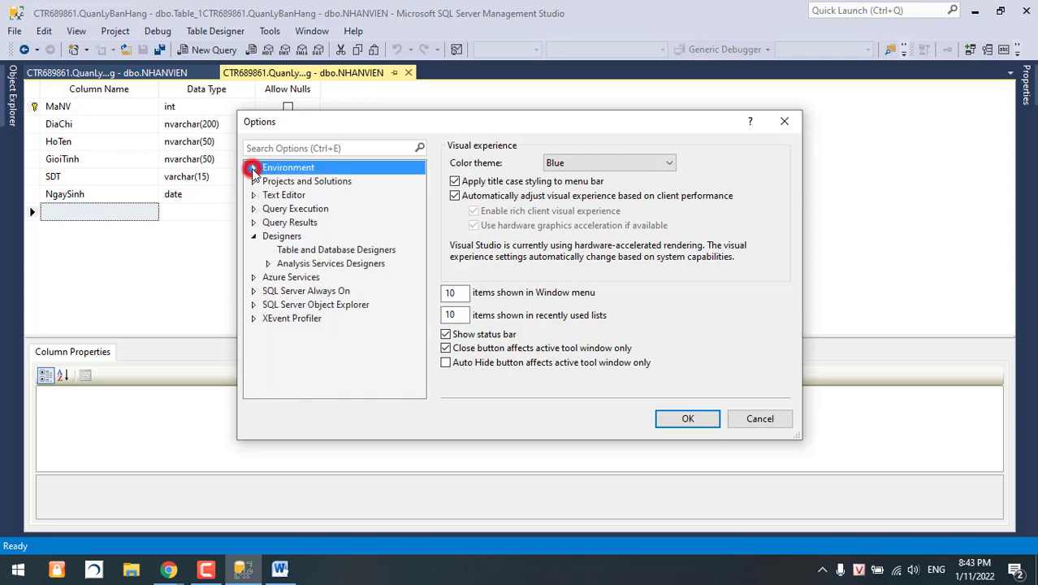
pyautogui.click(282, 236)
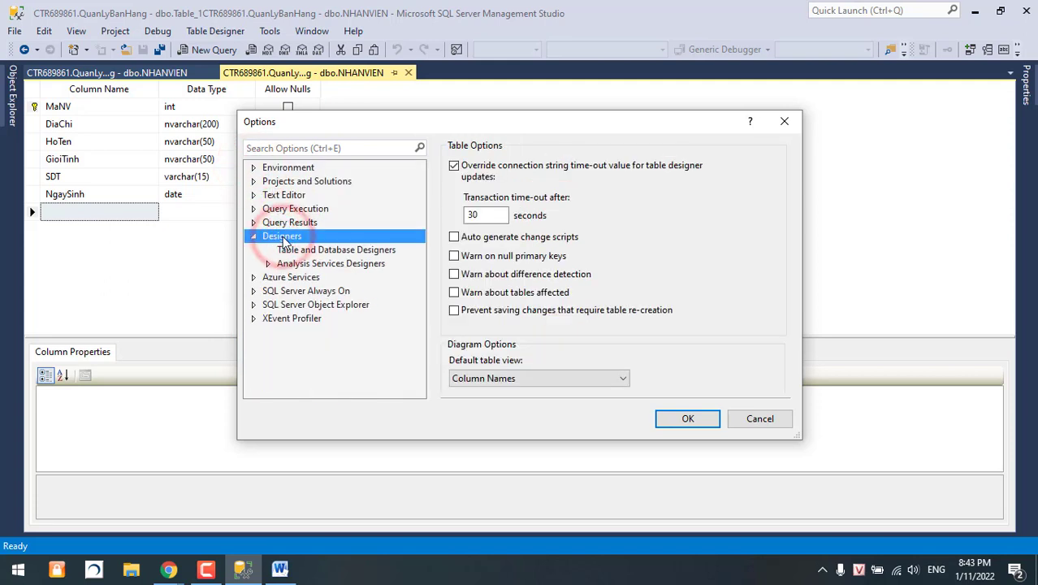
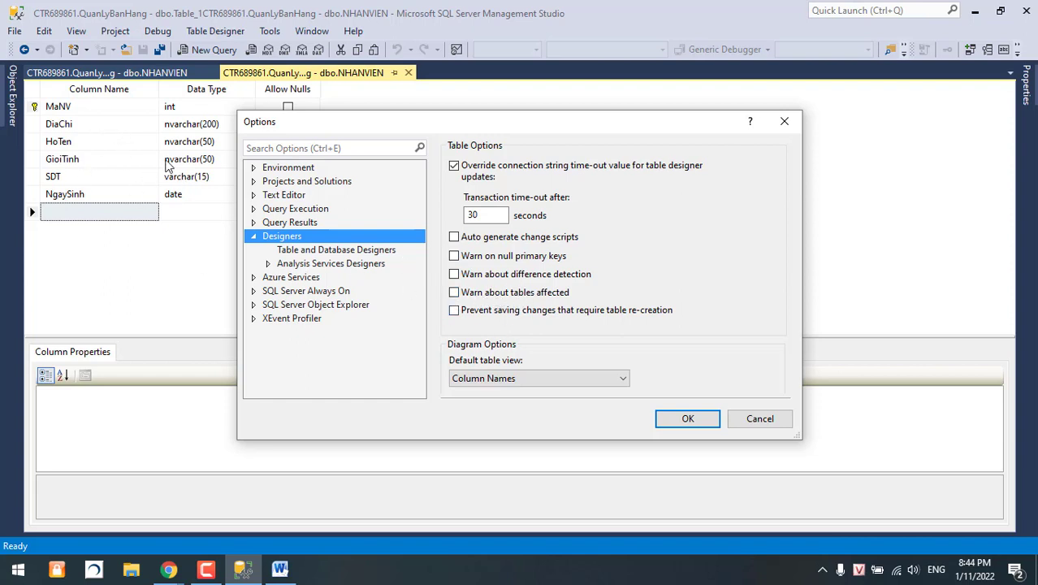
# Apply the table designer options, then review the NHANVIEN table's data rows
pyautogui.click(687, 423)
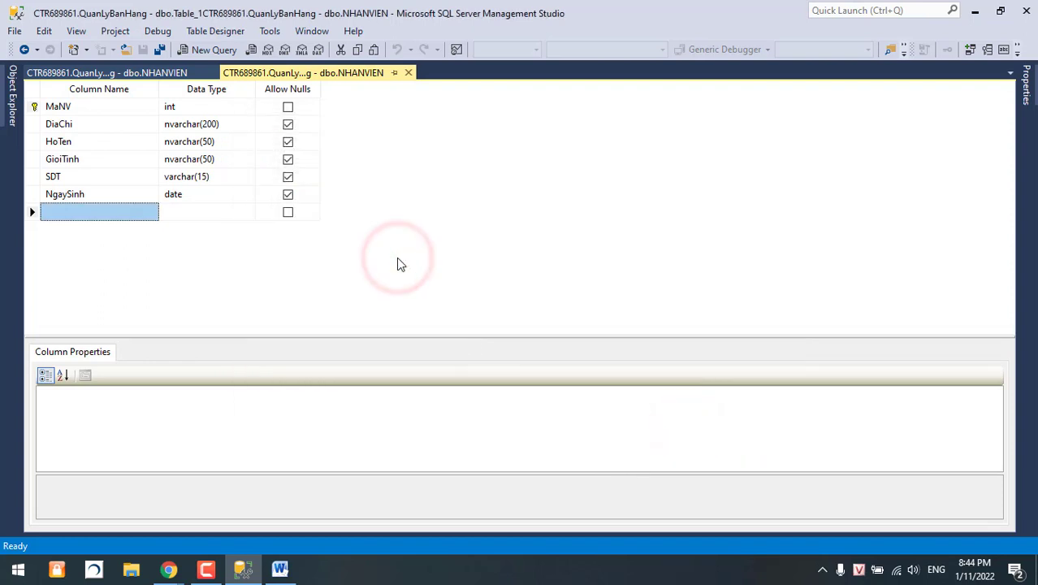
pyautogui.click(153, 71)
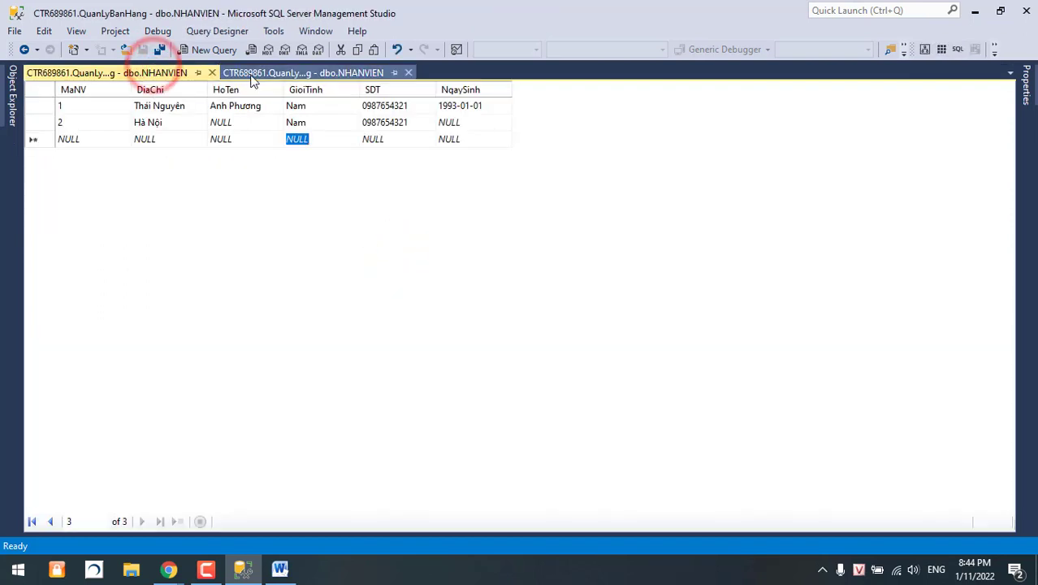
pyautogui.click(268, 74)
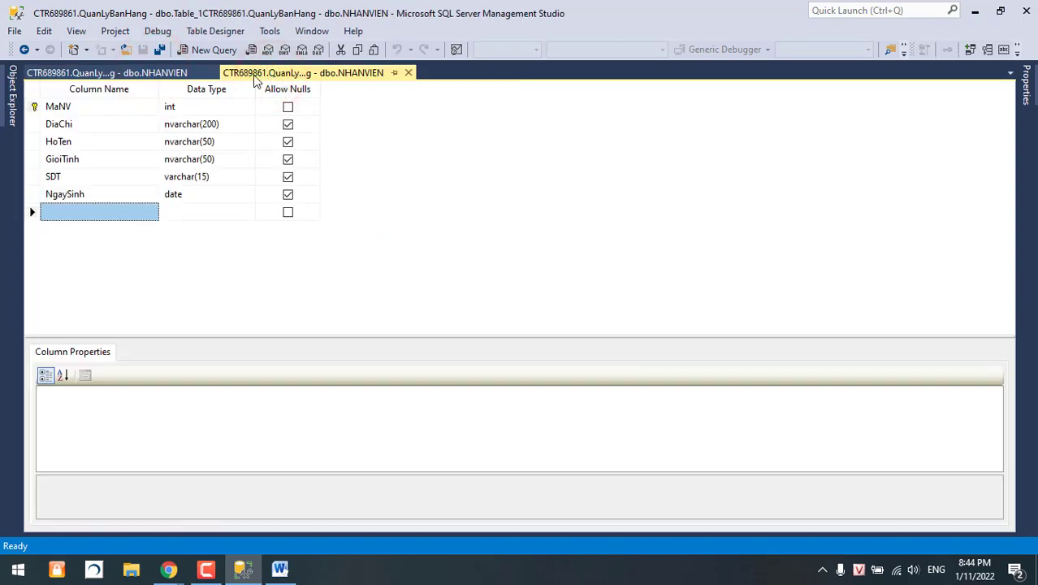
pyautogui.click(161, 71)
# Make the K_HANG schema line in the Word notes bold and red
pyautogui.click(281, 571)
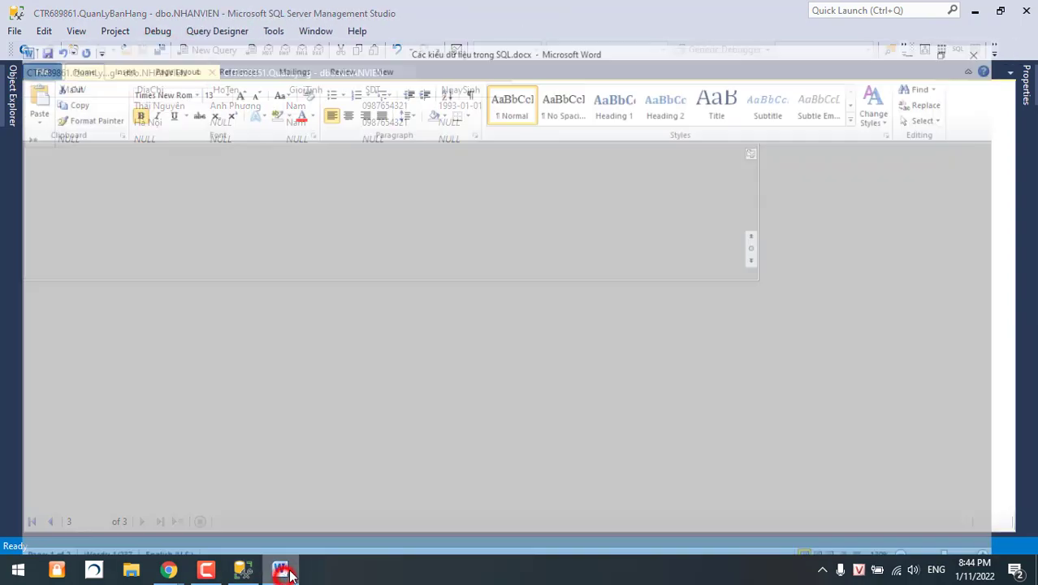
pyautogui.scroll(-5, 429, 439)
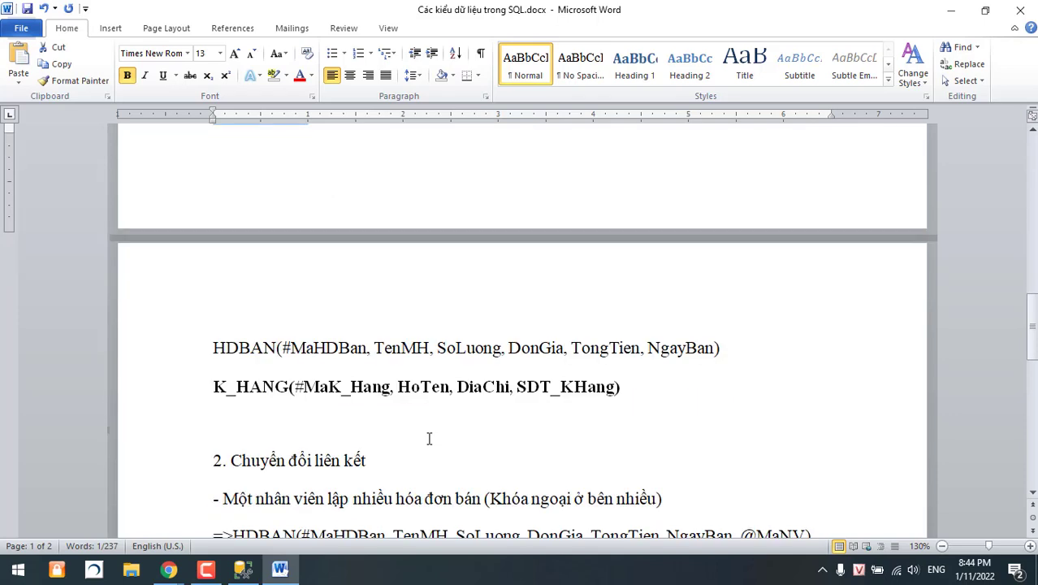
pyautogui.scroll(-3, 428, 438)
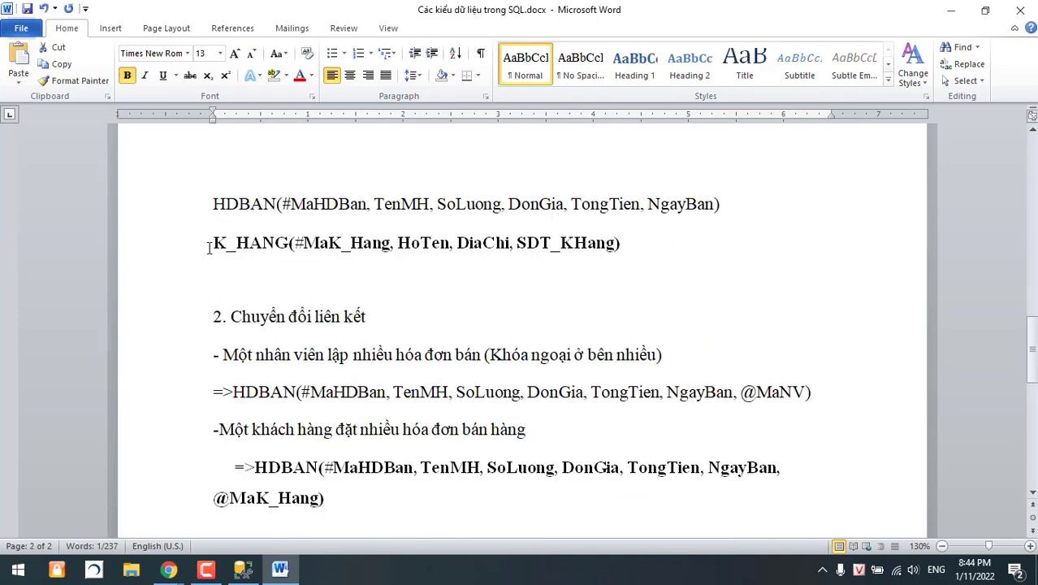
pyautogui.moveTo(209, 248); pyautogui.dragTo(655, 257)
pyautogui.hotkey('ctrl', 'b')
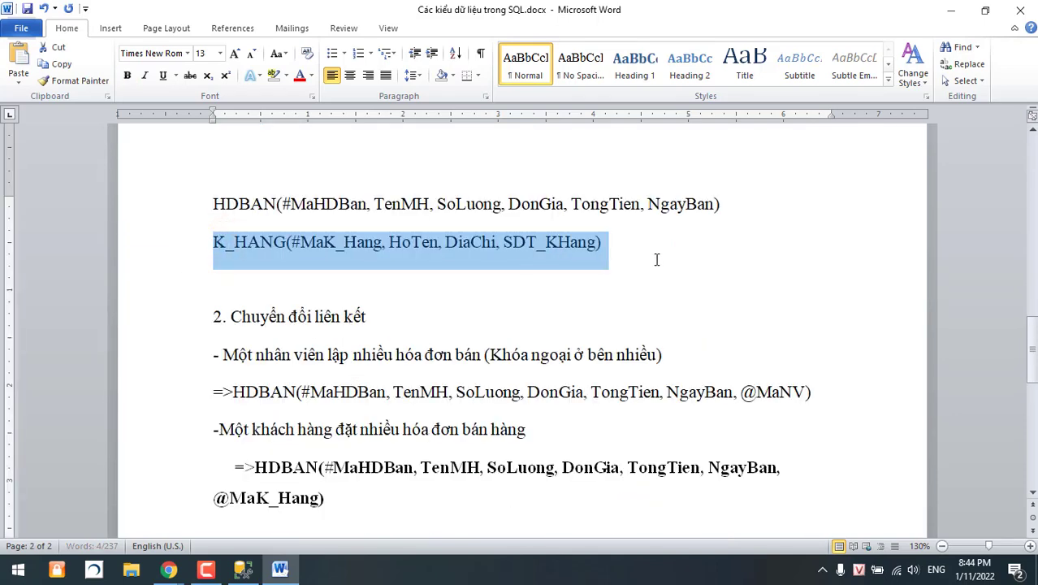
pyautogui.hotkey('ctrl', 'b')
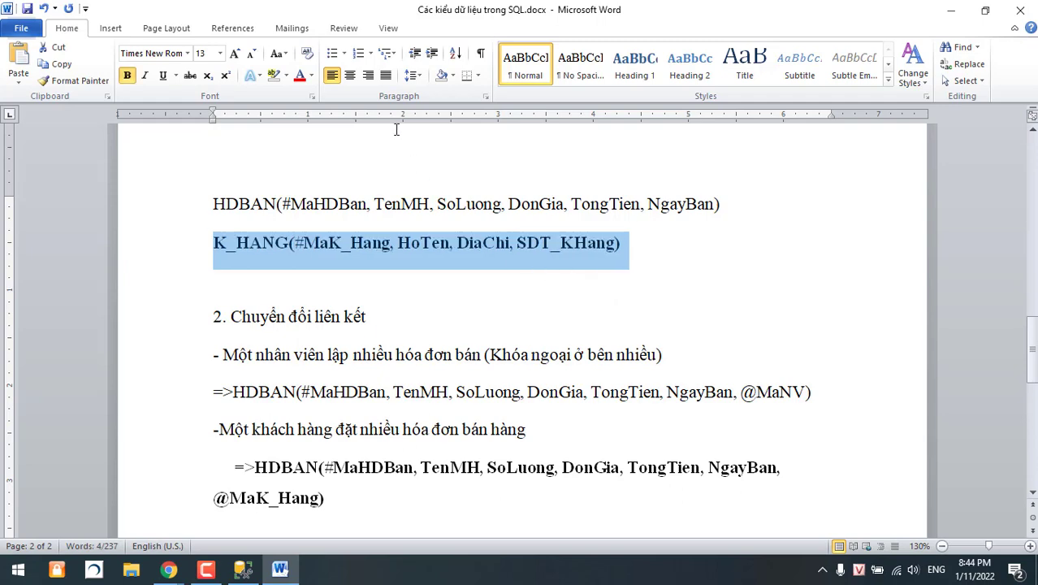
pyautogui.click(299, 75)
pyautogui.click(344, 289)
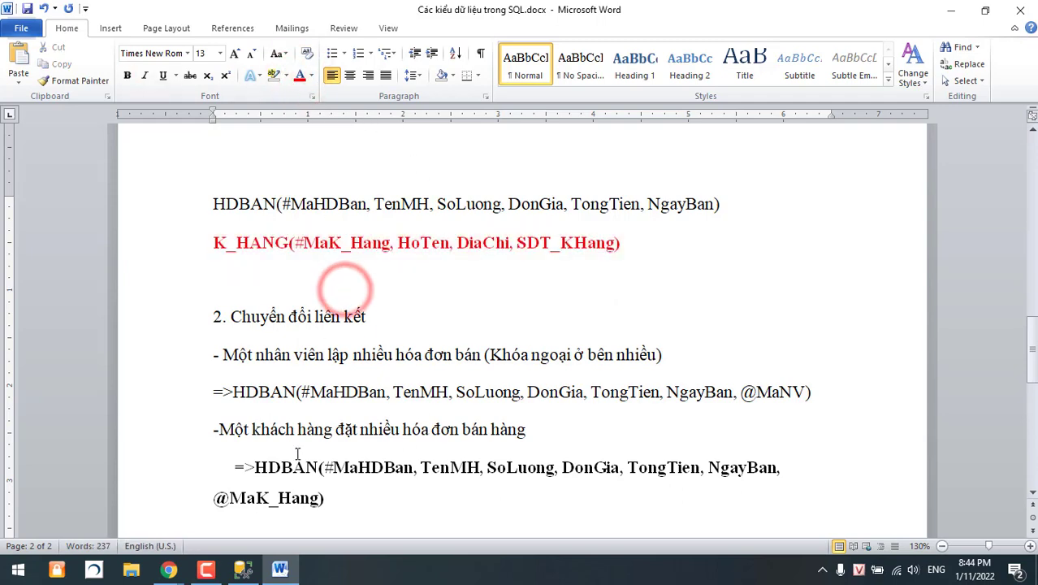
pyautogui.click(282, 572)
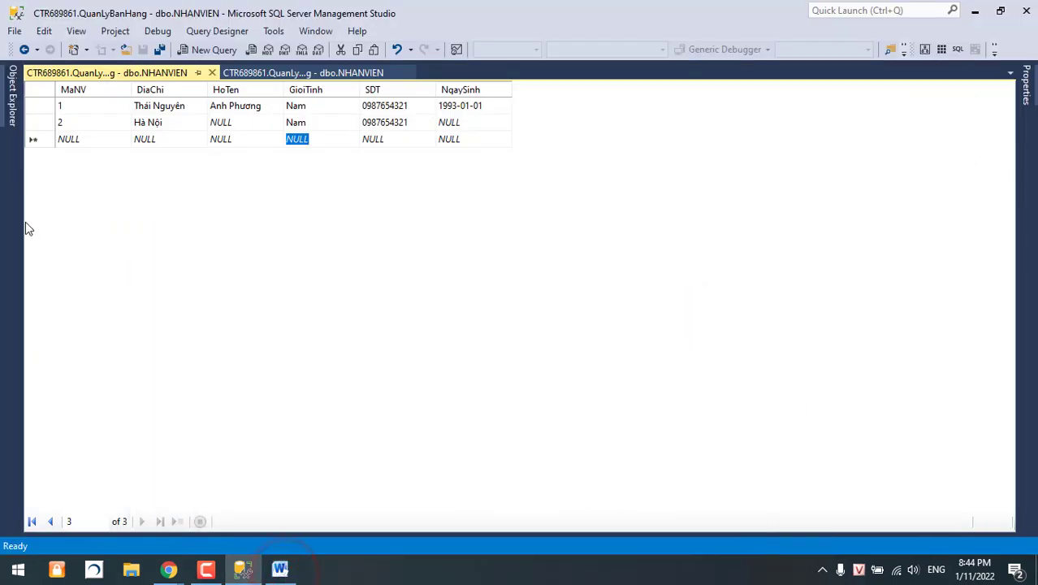
# Pin Object Explorer and create a new table under QuanLyBanHang's Tables folder, widening the designer
pyautogui.click(12, 109)
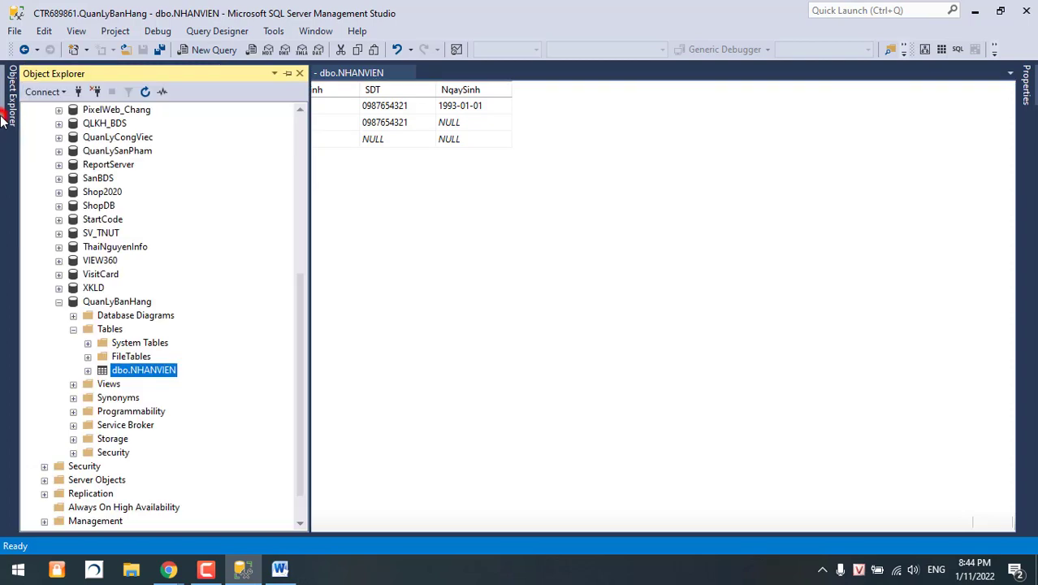
pyautogui.click(288, 73)
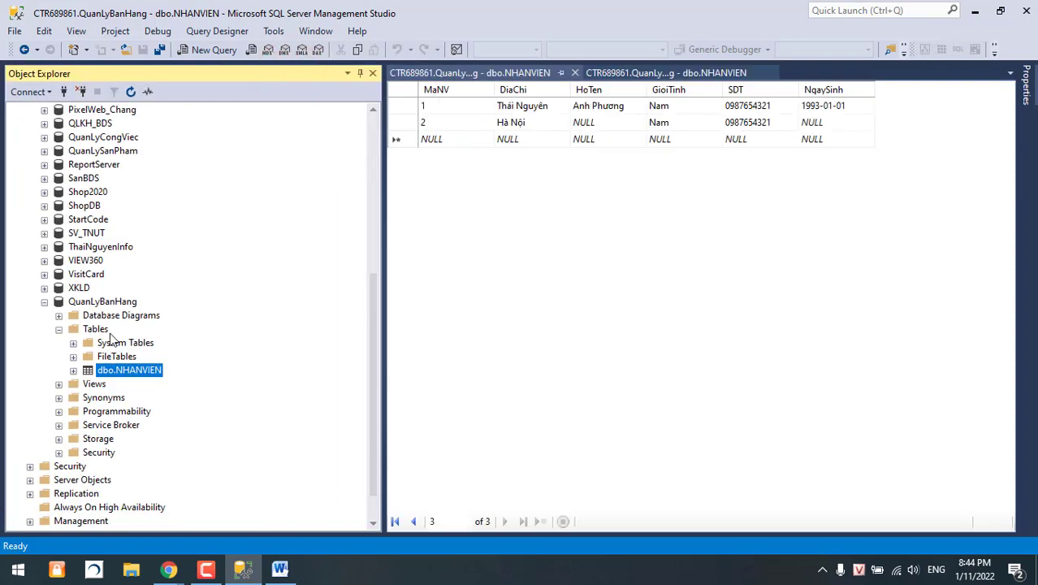
pyautogui.rightClick(102, 331)
pyautogui.moveTo(139, 342)
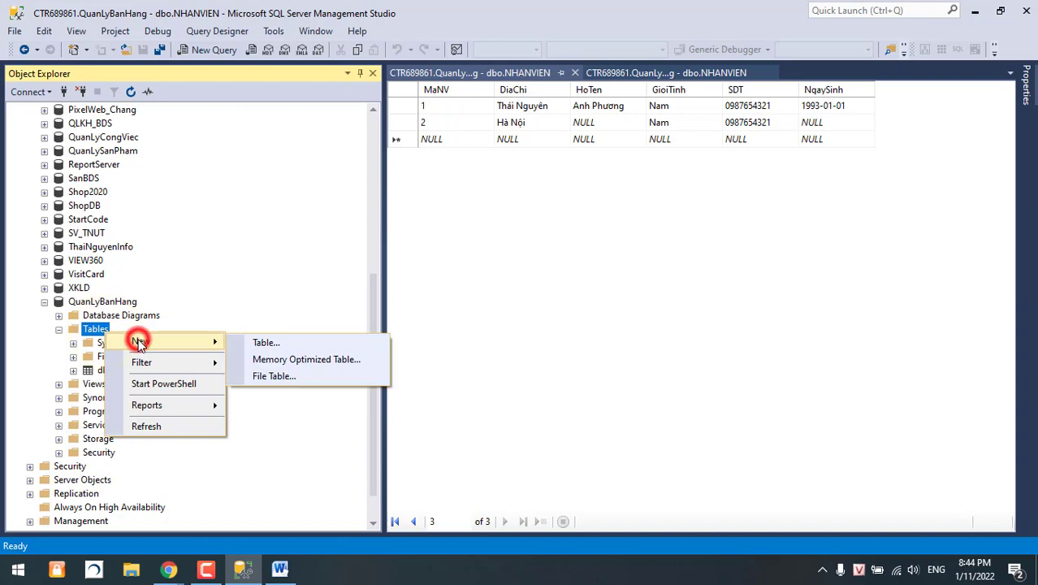
pyautogui.click(275, 342)
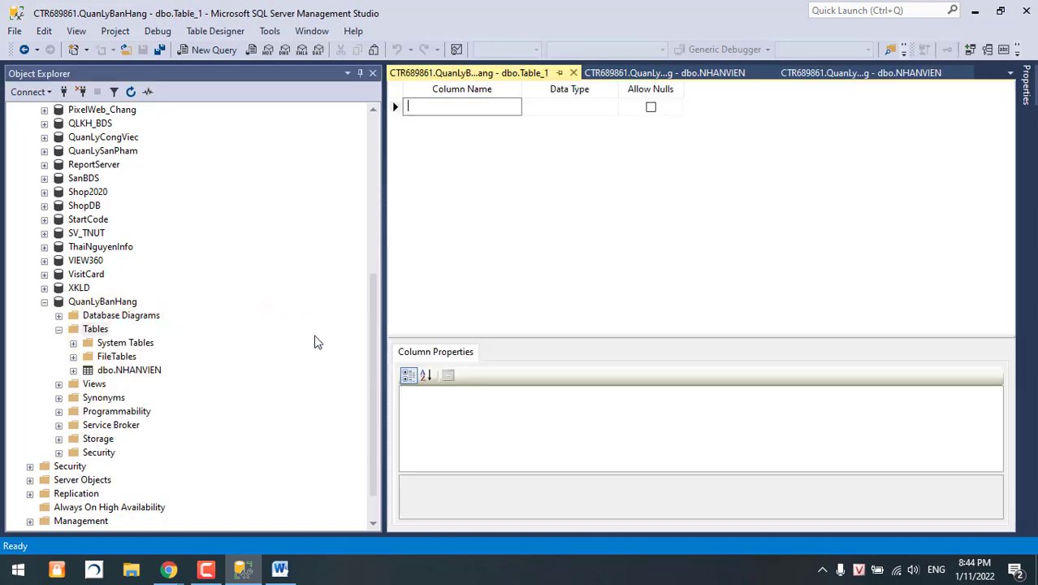
pyautogui.moveTo(386, 216); pyautogui.dragTo(234, 225)
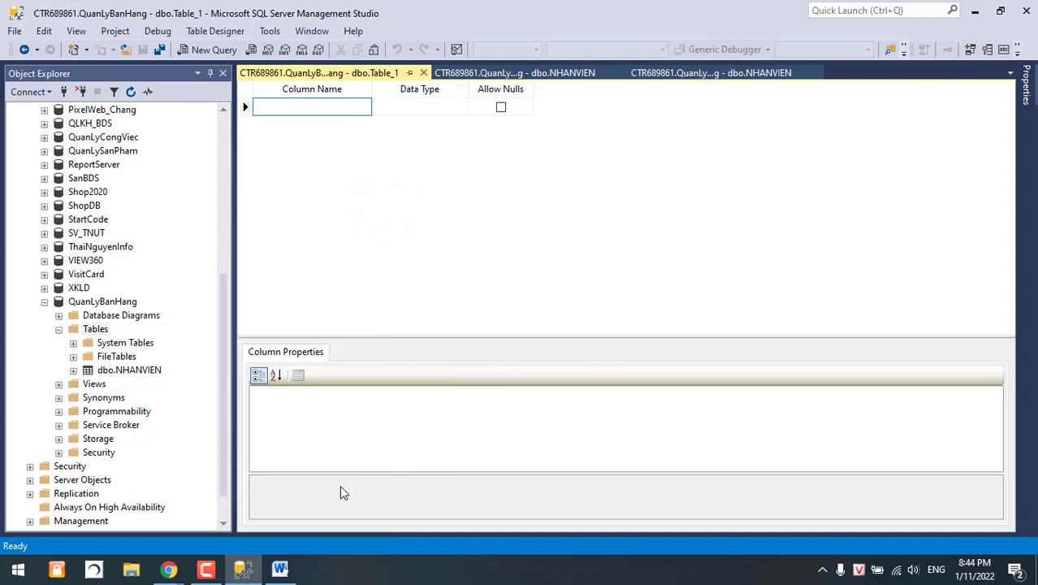
# Add a MaK_Hang column of type int, copying its name from the Word notes
pyautogui.click(280, 568)
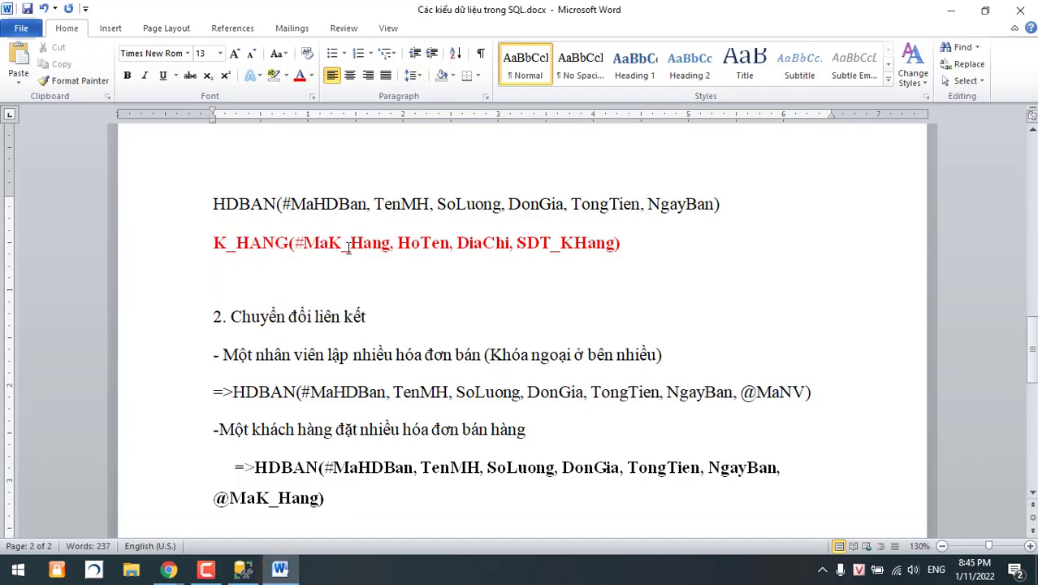
pyautogui.moveTo(342, 243); pyautogui.dragTo(303, 246)
pyautogui.hotkey('ctrl', 'c')
pyautogui.click(286, 574)
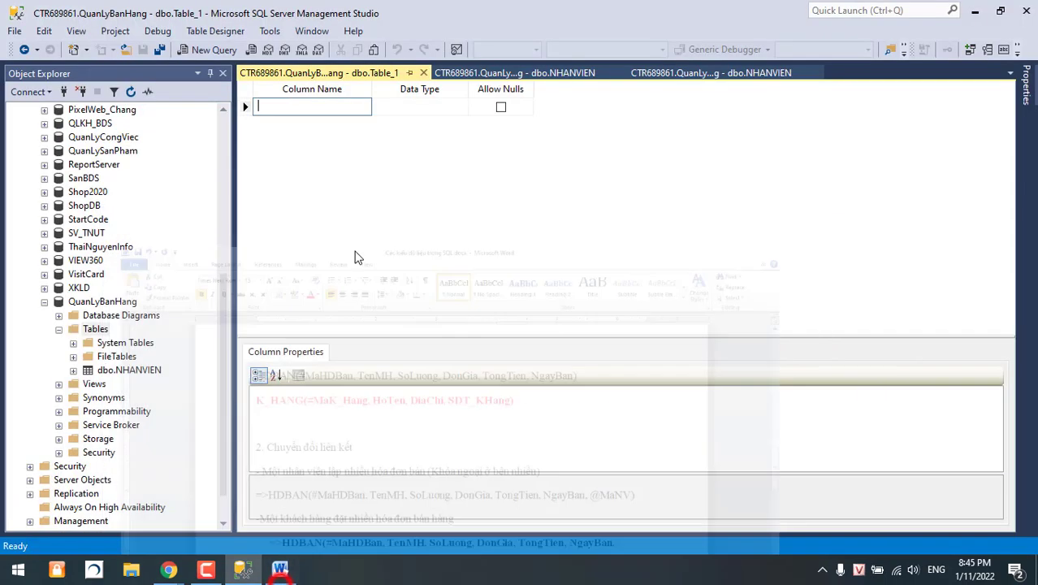
pyautogui.hotkey('ctrl', 'v')
pyautogui.click(397, 106)
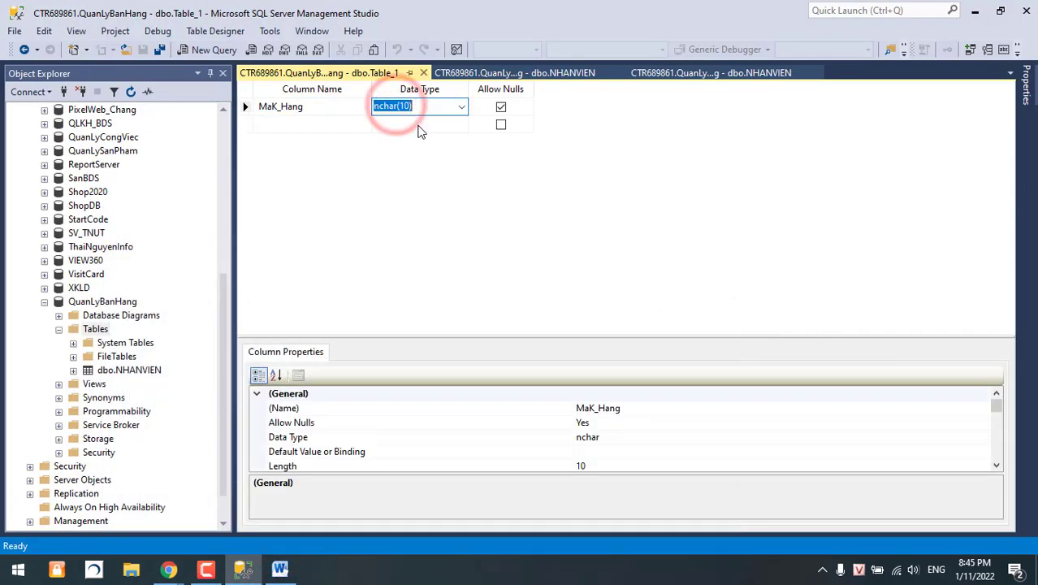
pyautogui.write('int')
pyautogui.press('Tab')
pyautogui.press('Tab')
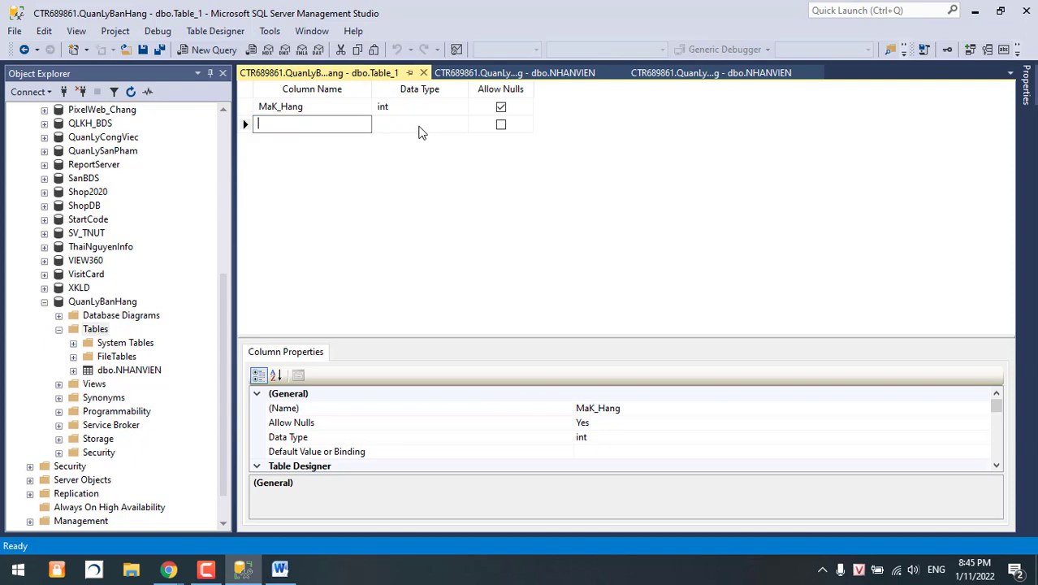
# Set MaK_Hang as the table's primary key
pyautogui.click(247, 108)
pyautogui.rightClick(248, 109)
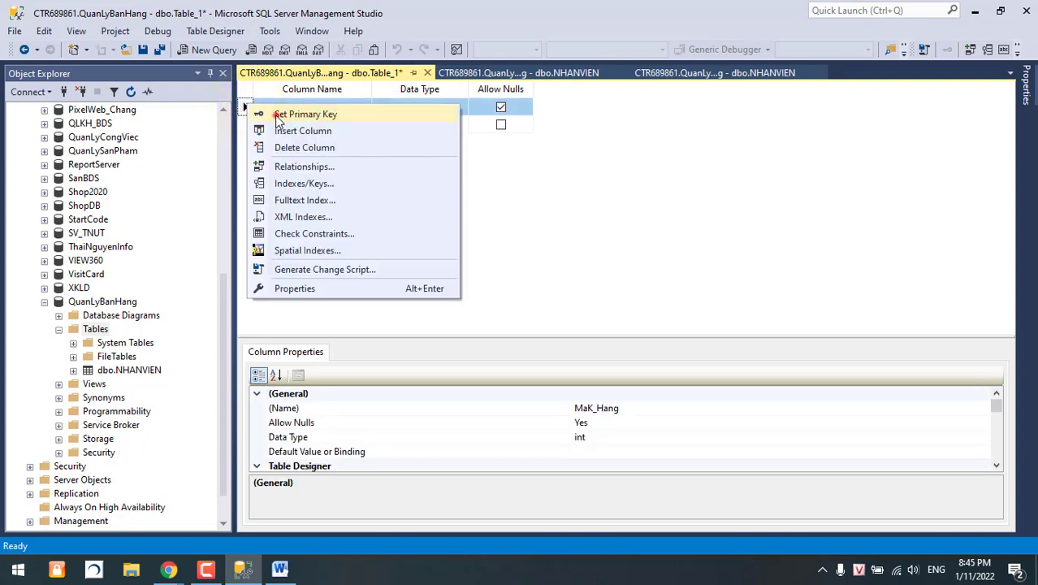
pyautogui.click(278, 116)
pyautogui.click(288, 121)
# Add a HoTen column of type nvarchar(50), copying its name from the Word notes
pyautogui.click(279, 569)
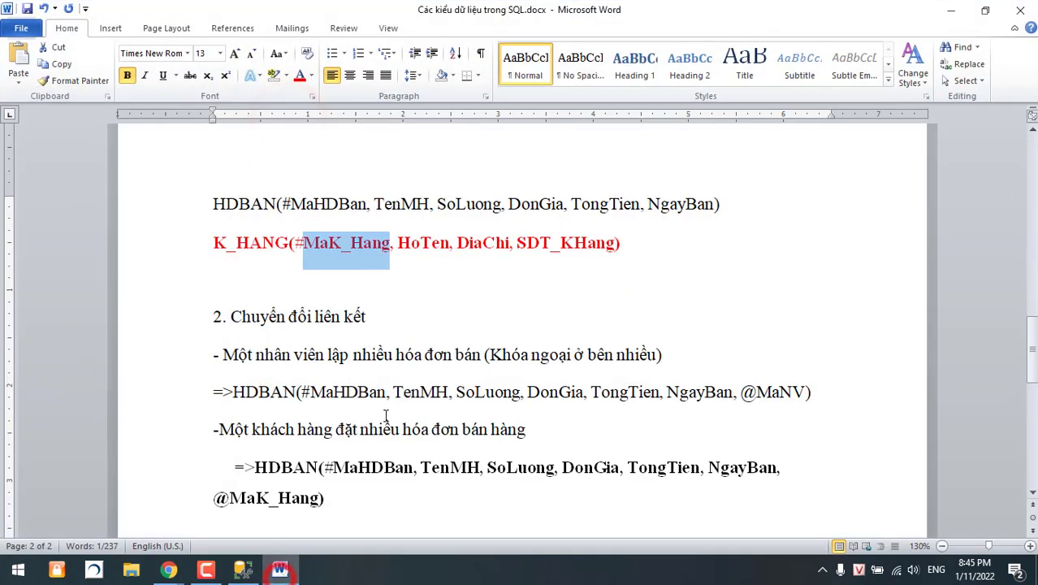
pyautogui.doubleClick(432, 250)
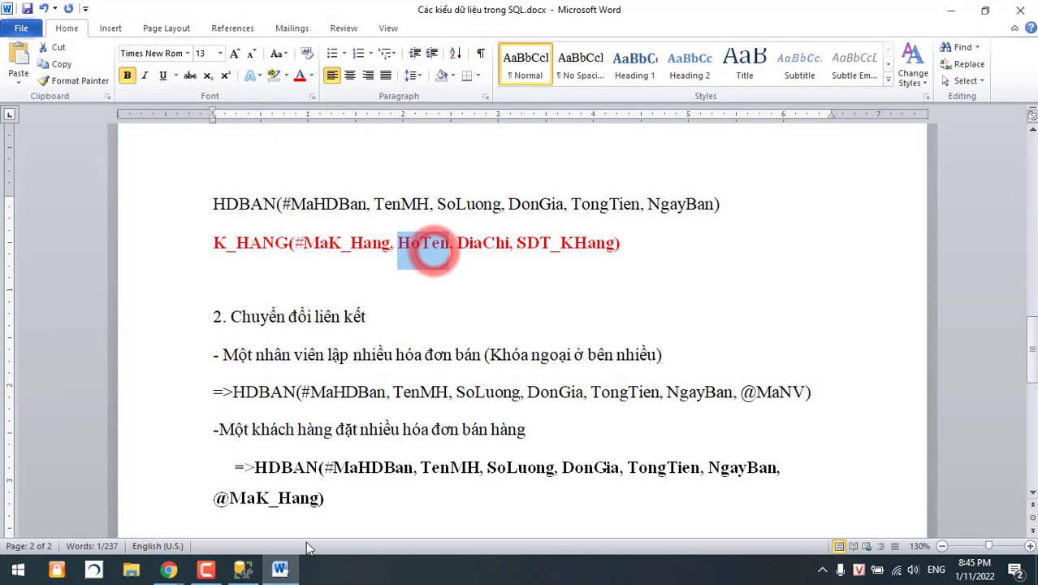
pyautogui.hotkey('ctrl', 'c')
pyautogui.click(279, 569)
pyautogui.hotkey('ctrl', 'v')
pyautogui.press('Tab')
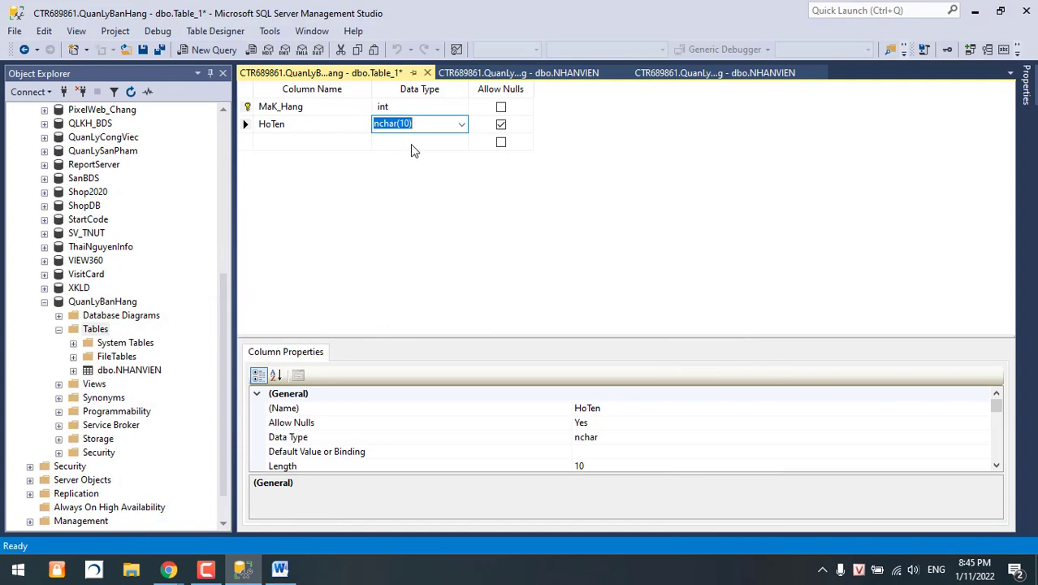
pyautogui.write('nvar')
pyautogui.click(311, 142)
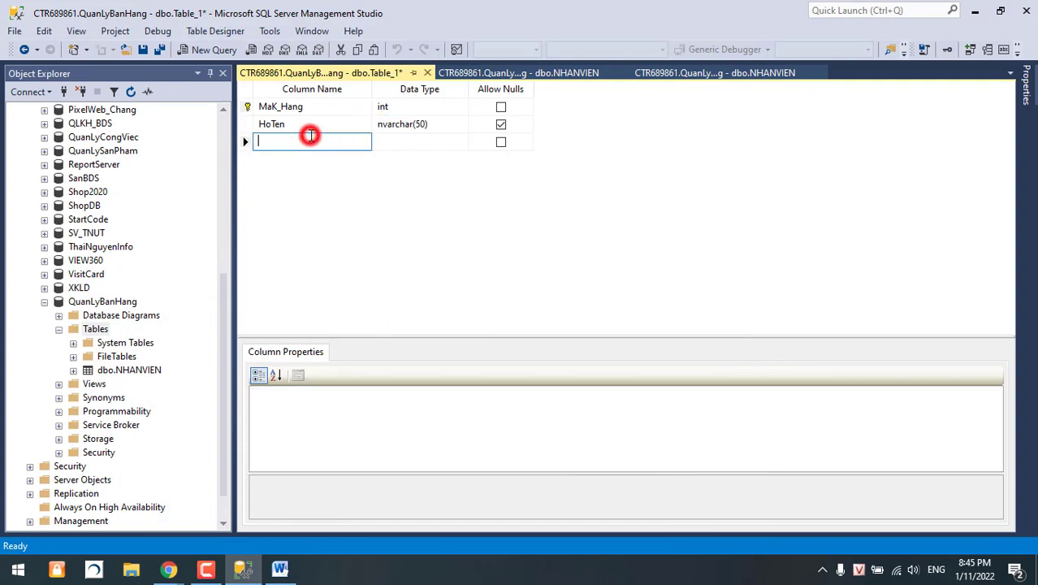
# Add a DiaChi column of type nvarchar(200)
pyautogui.click(280, 570)
pyautogui.doubleClick(481, 248)
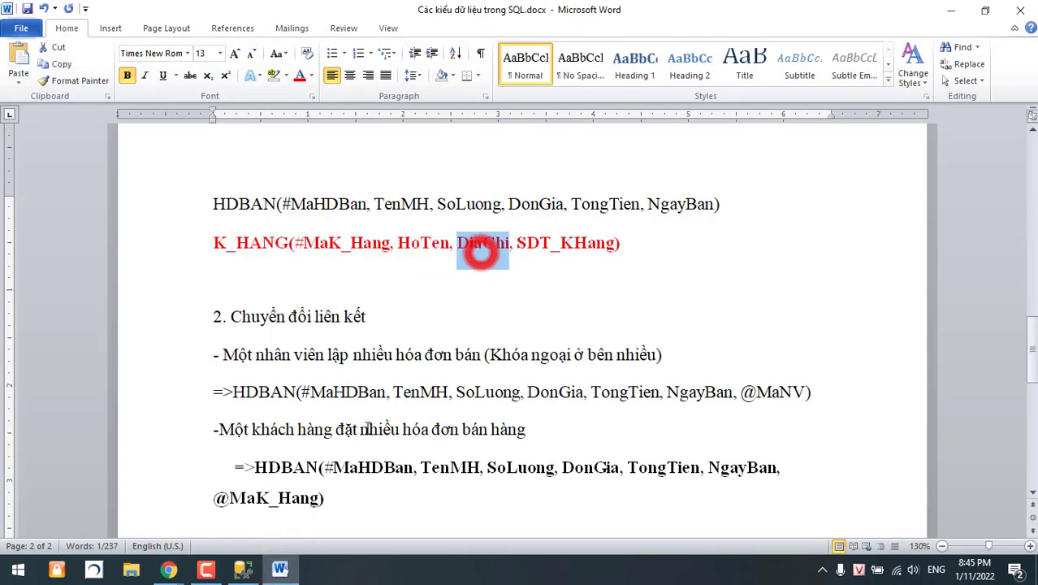
pyautogui.hotkey('ctrl', 'c')
pyautogui.hotkey('alt', 'Tab')
pyautogui.hotkey('ctrl', 'v')
pyautogui.click(412, 142)
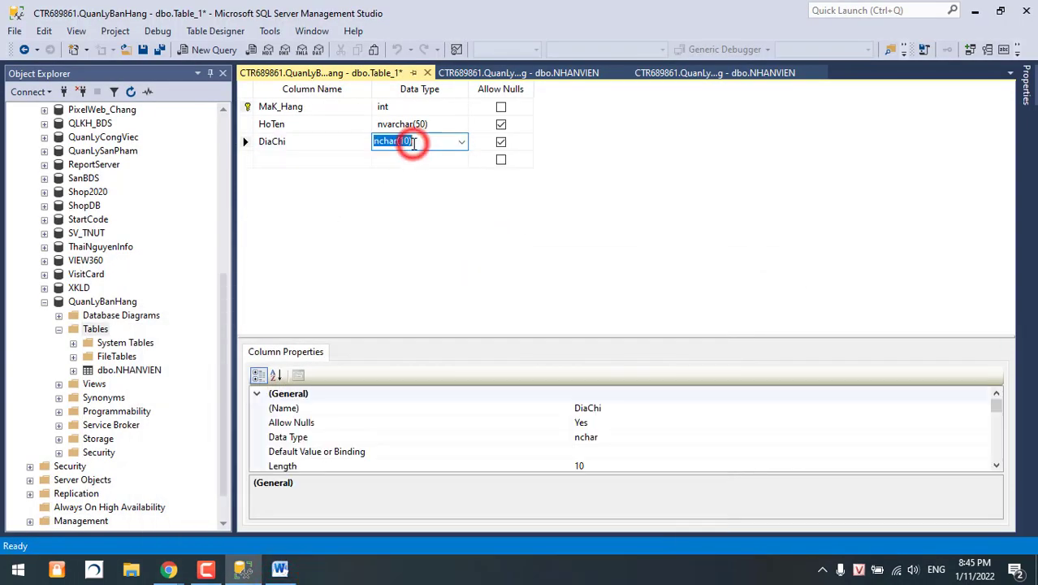
pyautogui.write('nvar')
pyautogui.click(421, 142)
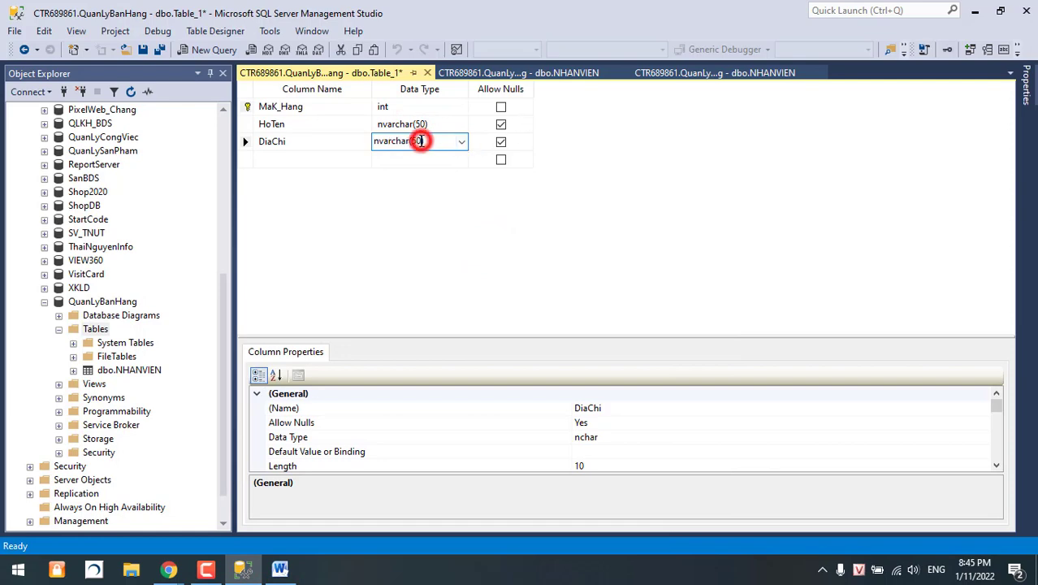
pyautogui.press('BackSpace')
pyautogui.press('BackSpace')
pyautogui.write('20')
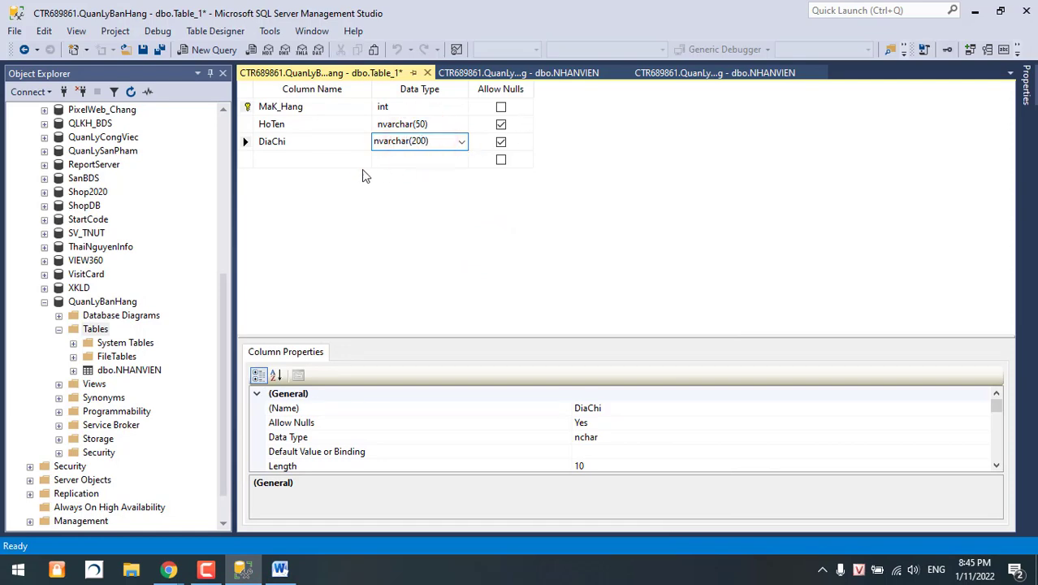
pyautogui.click(354, 159)
# Add the SDT_KHang column, pasting its name from the Word notes
pyautogui.click(280, 569)
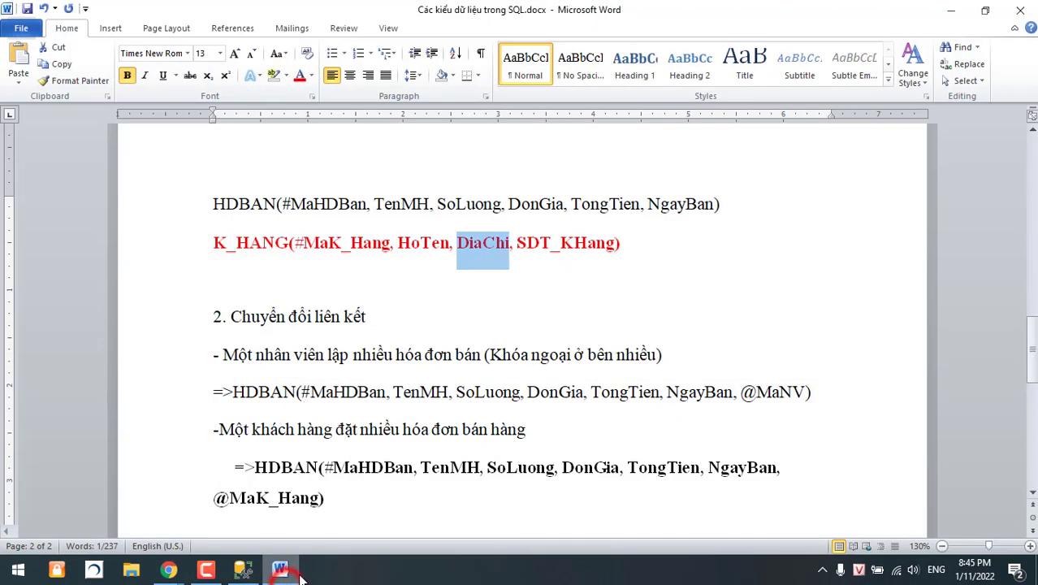
pyautogui.moveTo(560, 242); pyautogui.dragTo(614, 244)
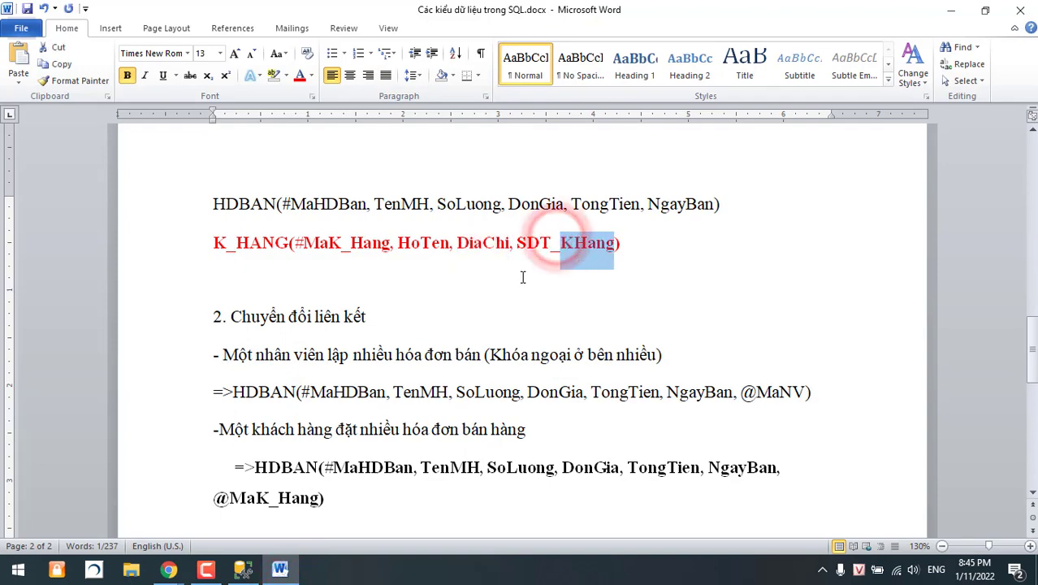
pyautogui.moveTo(517, 242); pyautogui.dragTo(568, 243)
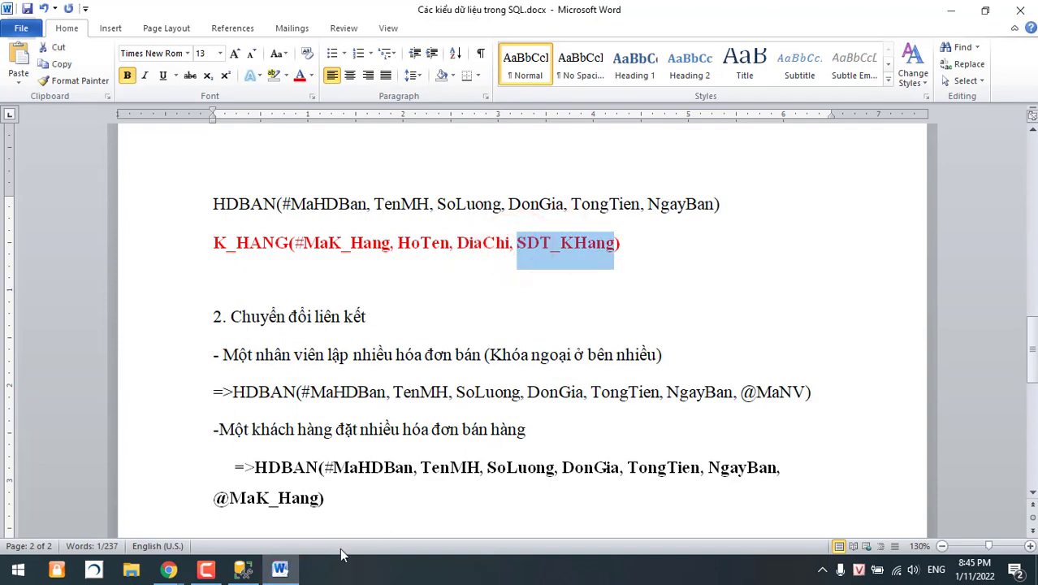
pyautogui.hotkey('ctrl', 'c')
pyautogui.click(243, 569)
pyautogui.hotkey('ctrl', 'v')
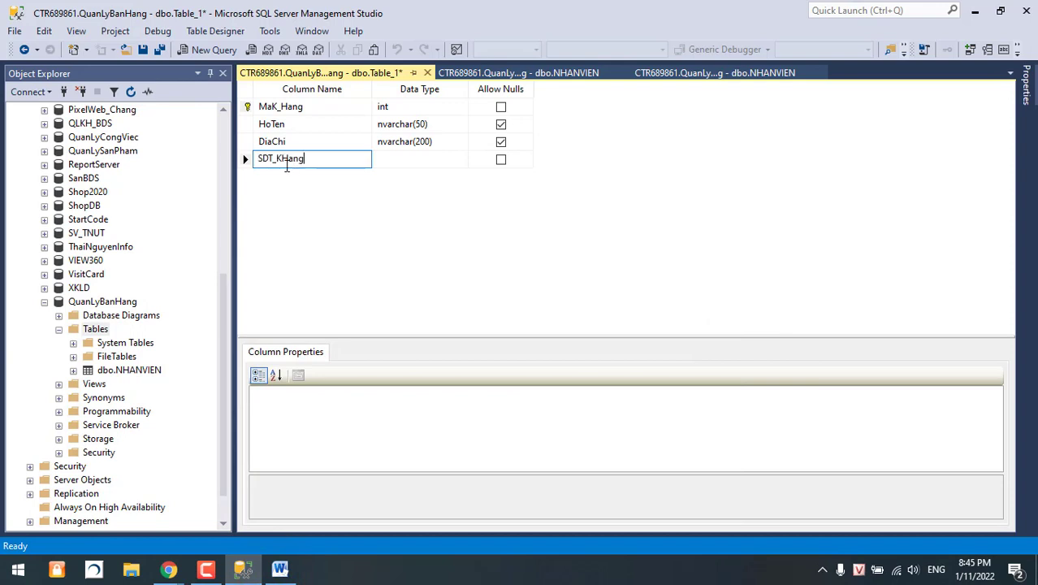
pyautogui.click(279, 161)
pyautogui.click(398, 158)
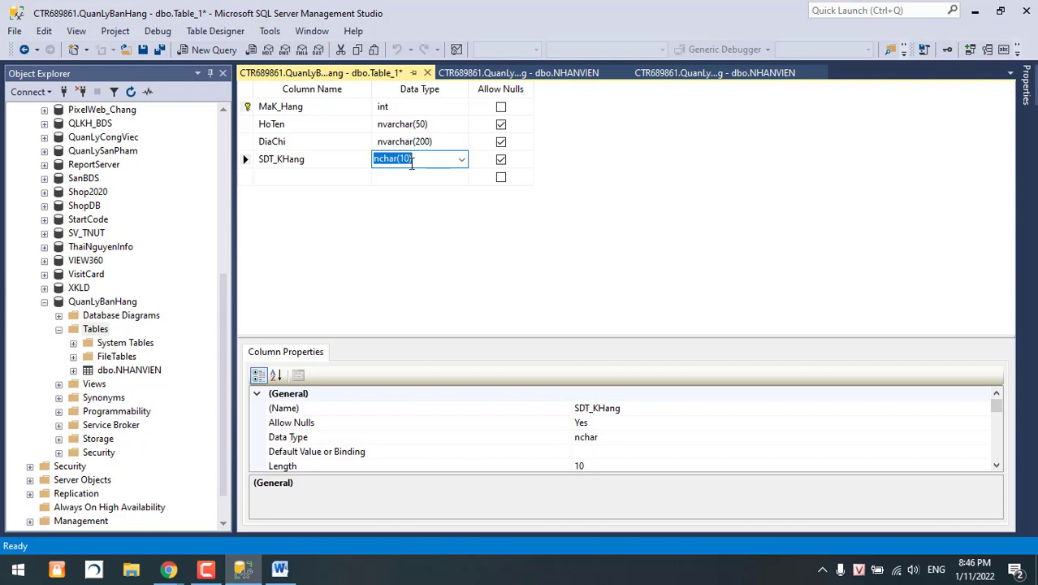
# Set SDT_KHang's data type to varchar(15)
pyautogui.write('varcha')
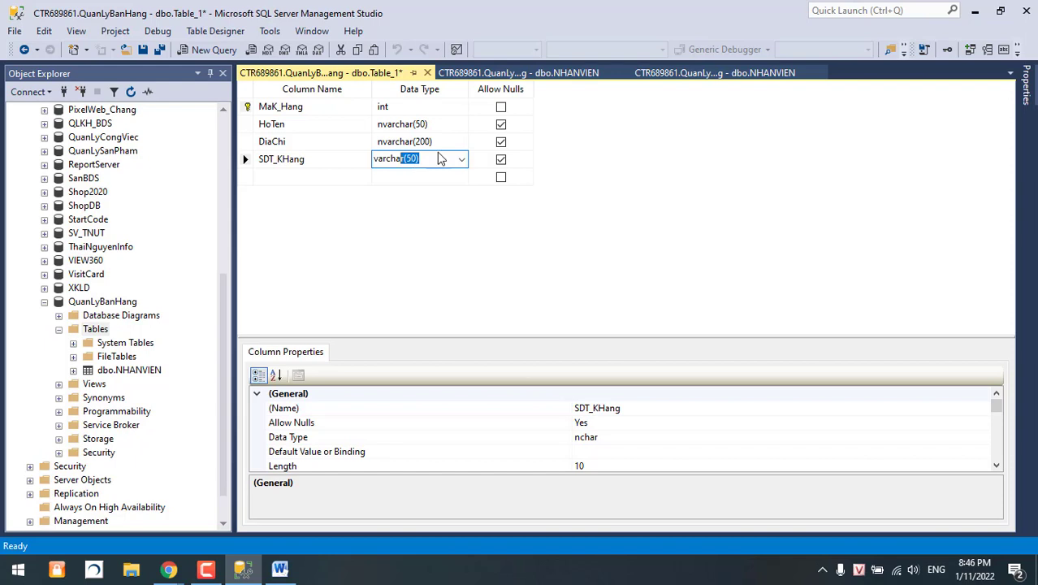
pyautogui.click(413, 160)
pyautogui.press('BackSpace')
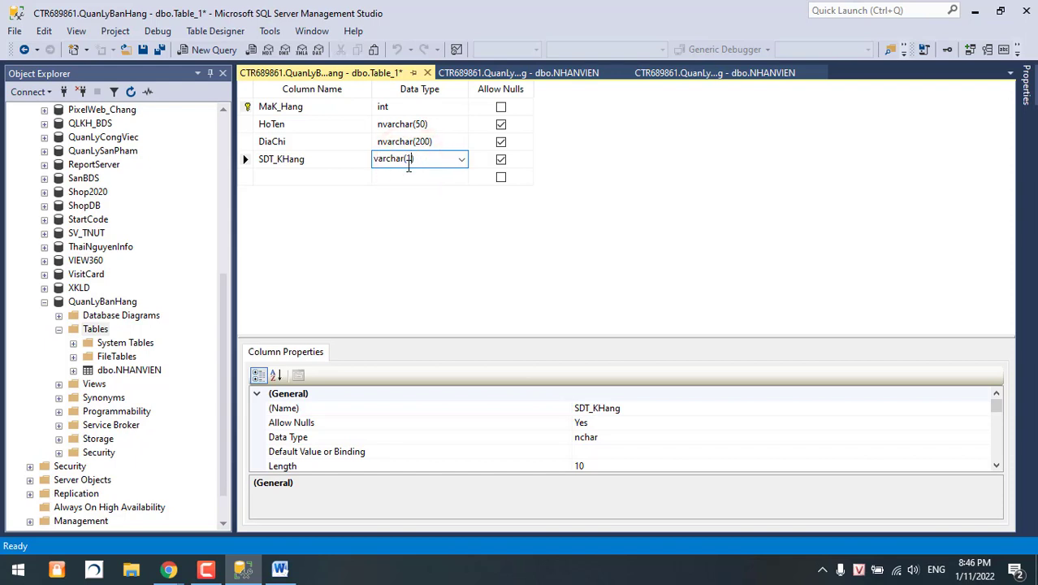
pyautogui.press('Return')
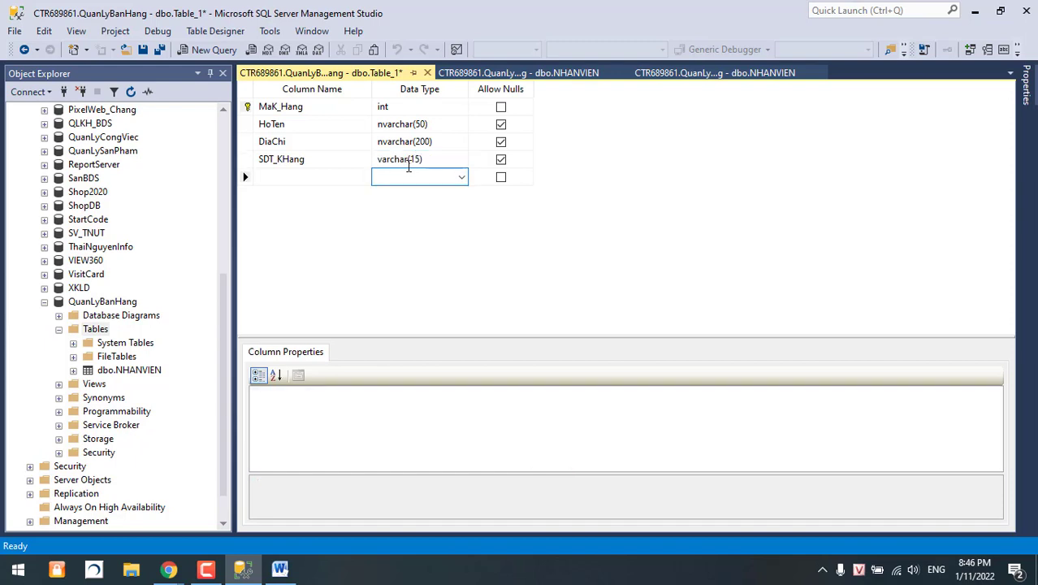
pyautogui.click(322, 183)
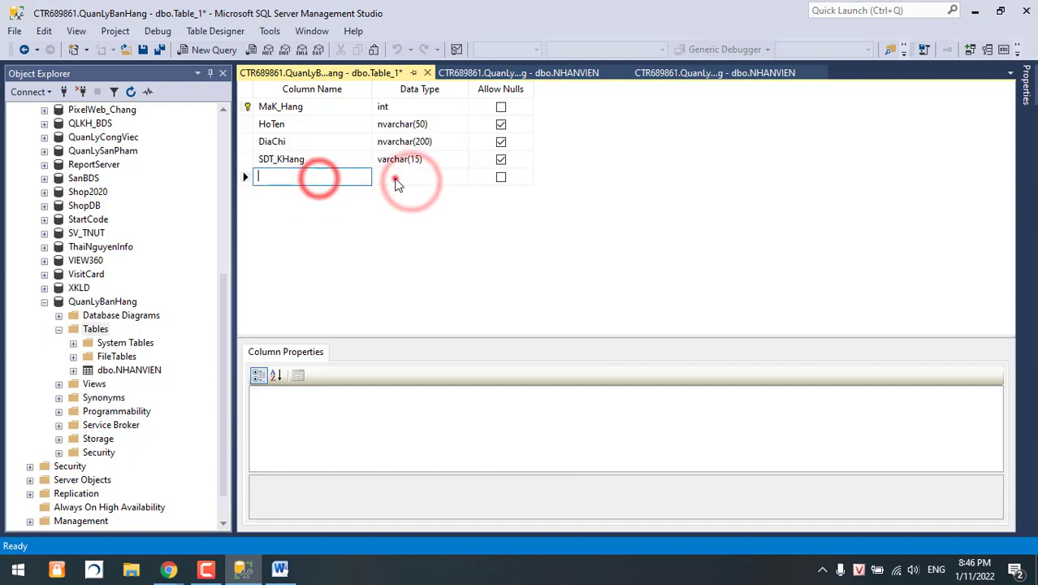
pyautogui.click(397, 178)
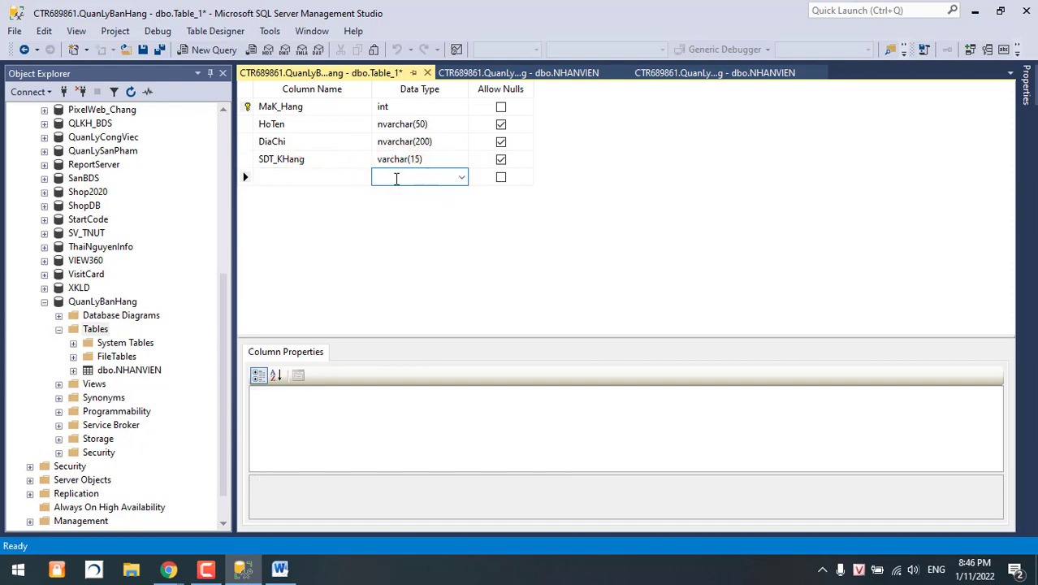
# Select the MaK_Hang row and save with Ctrl+S to get the table name prompt
pyautogui.click(245, 107)
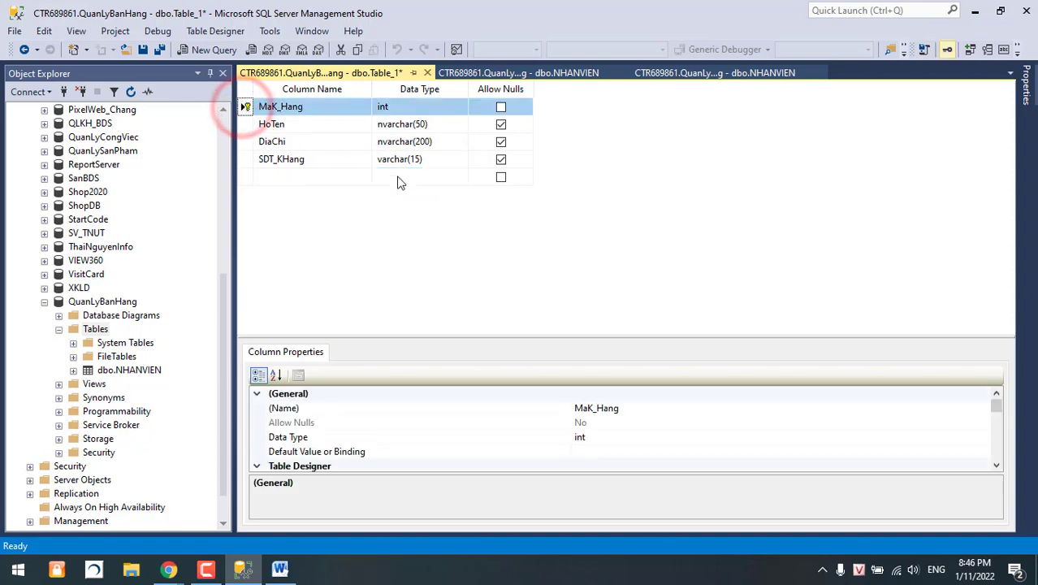
pyautogui.hotkey('ctrl', 's')
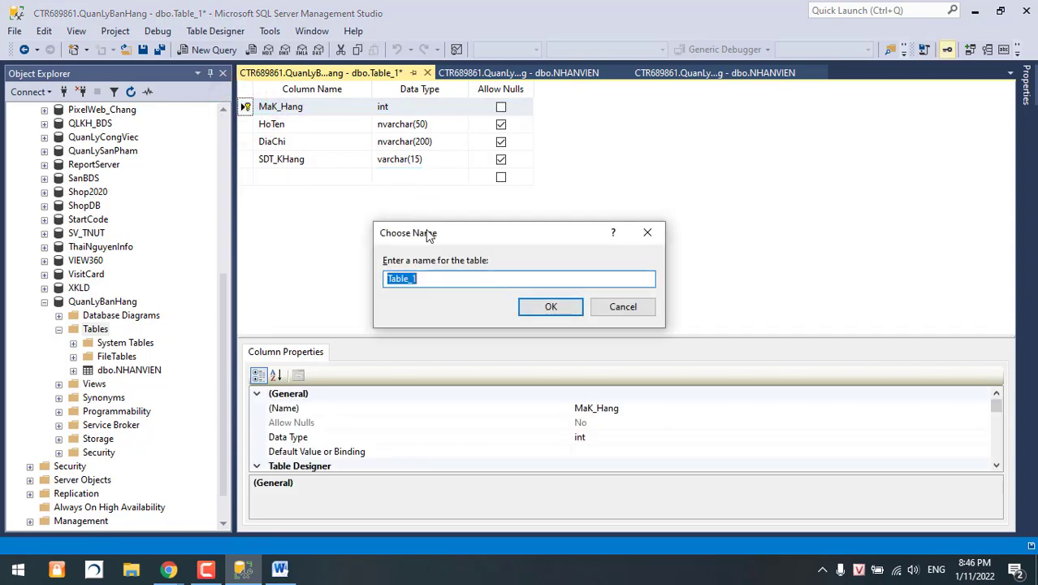
pyautogui.click(280, 569)
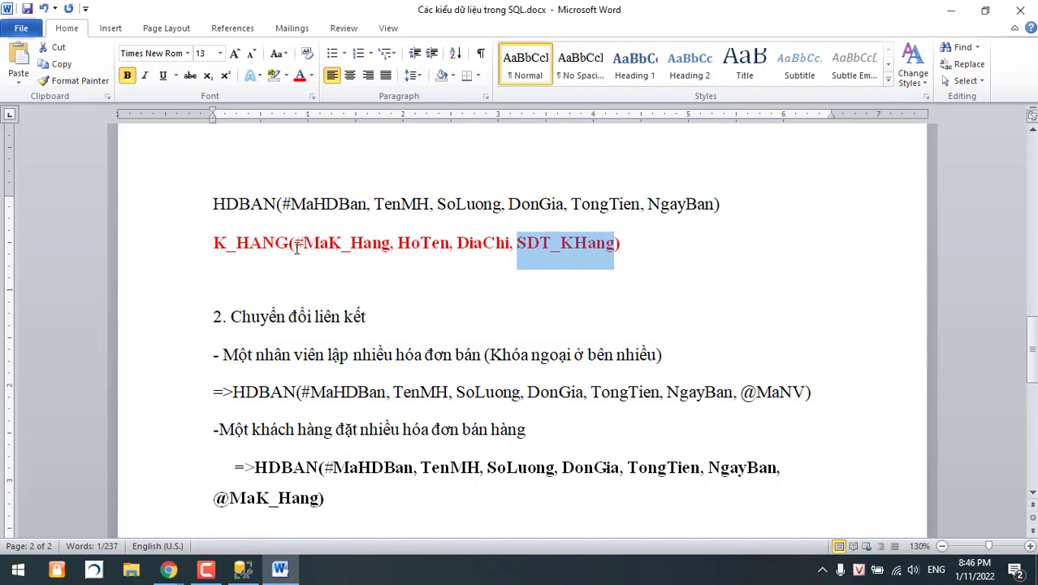
# Start retyping the red line's relation name K_HANG in the Word notes
pyautogui.moveTo(290, 244); pyautogui.dragTo(216, 254)
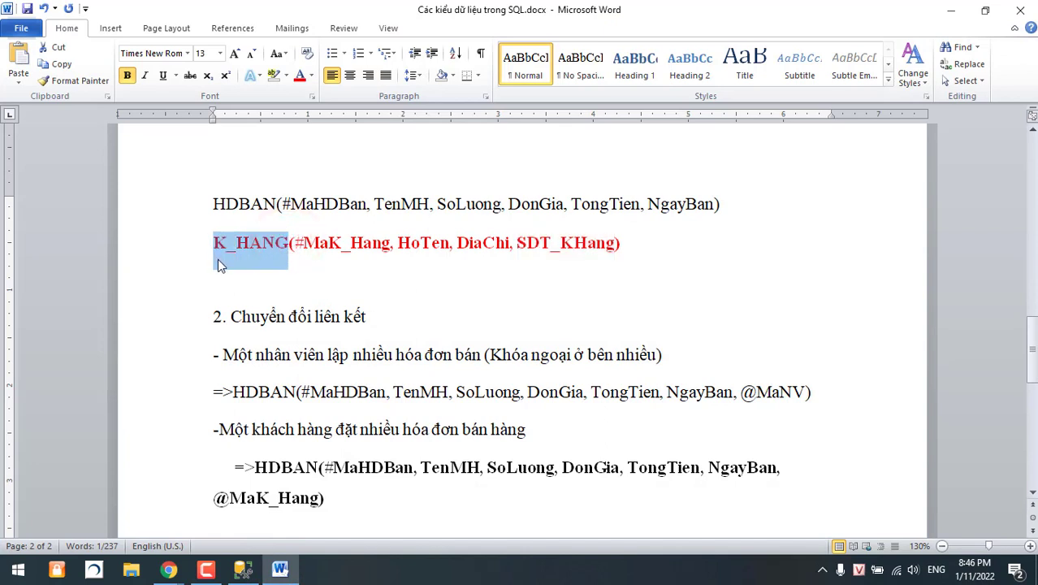
pyautogui.click(228, 248)
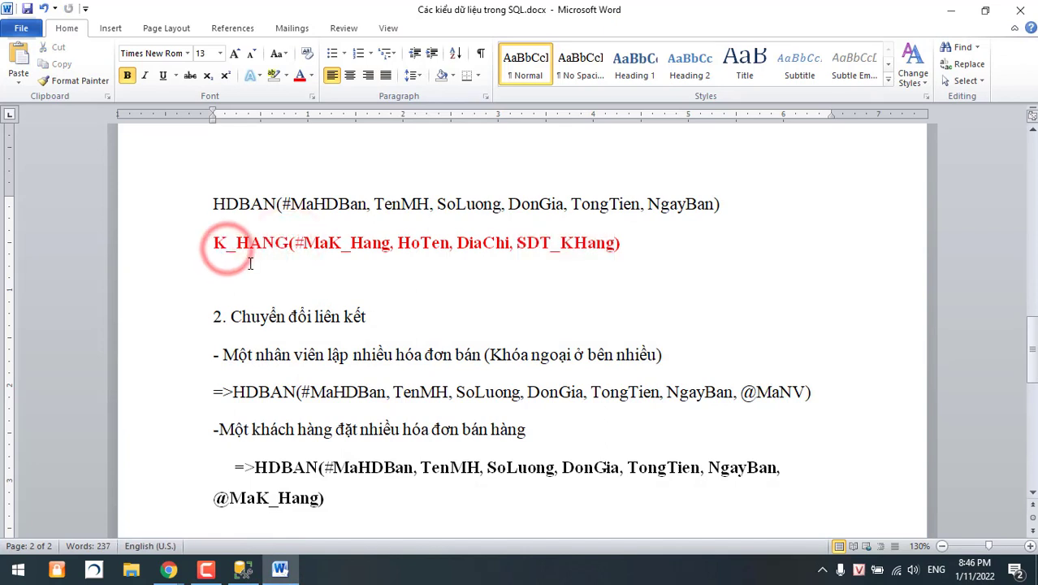
pyautogui.write('Kha')
pyautogui.press('BackSpace')
pyautogui.press('BackSpace')
pyautogui.press('BackSpace')
pyautogui.write('H')
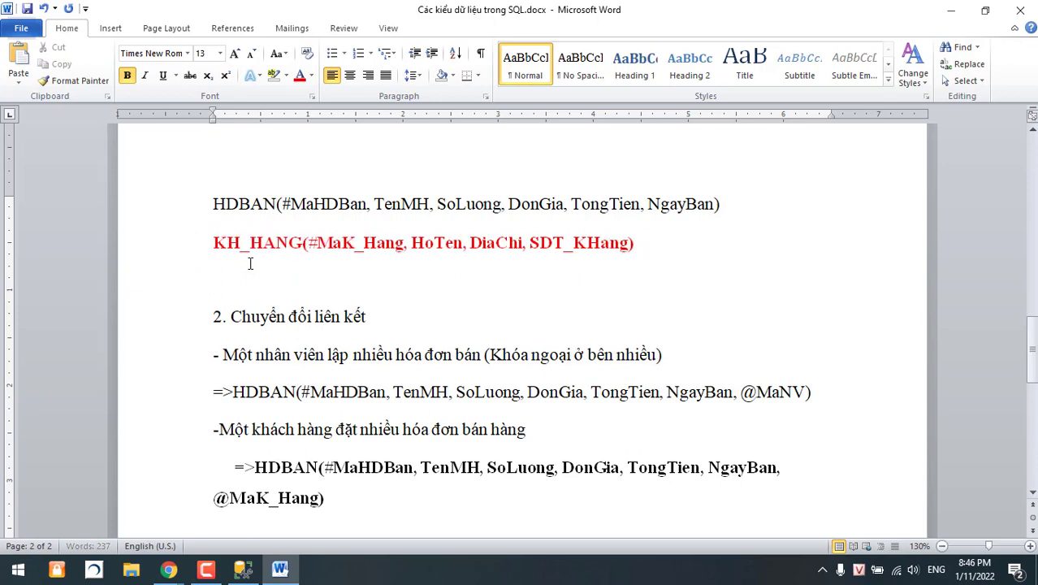
pyautogui.write('ACH')
pyautogui.press('Delete')
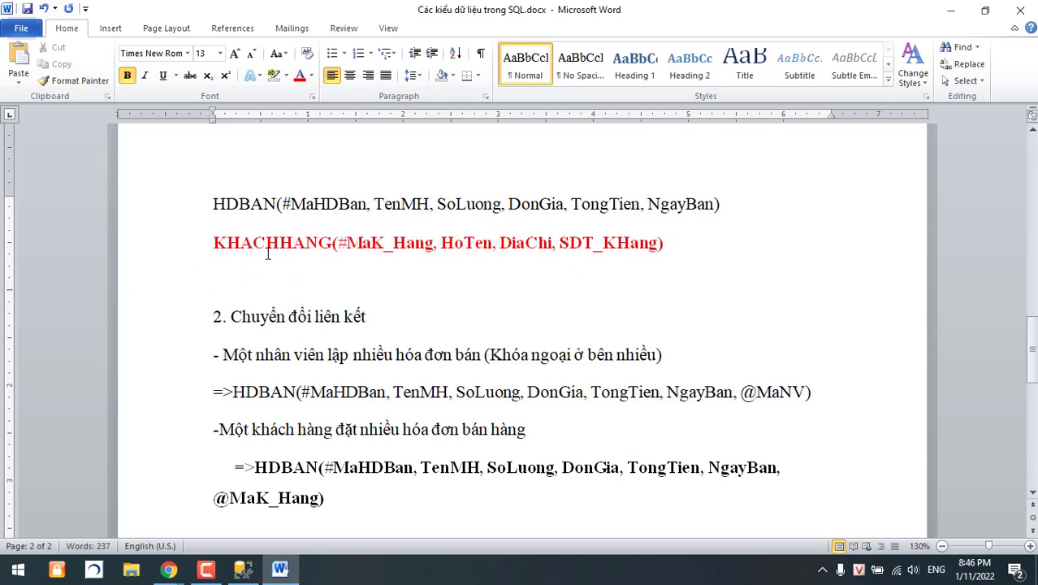
pyautogui.doubleClick(267, 244)
pyautogui.write('Hang')
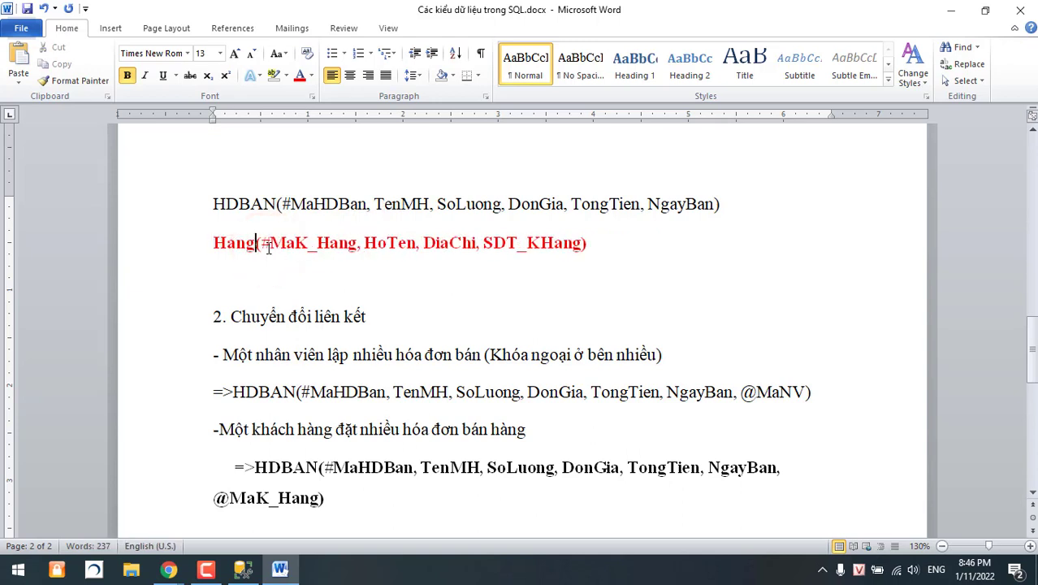
pyautogui.write('Hang')
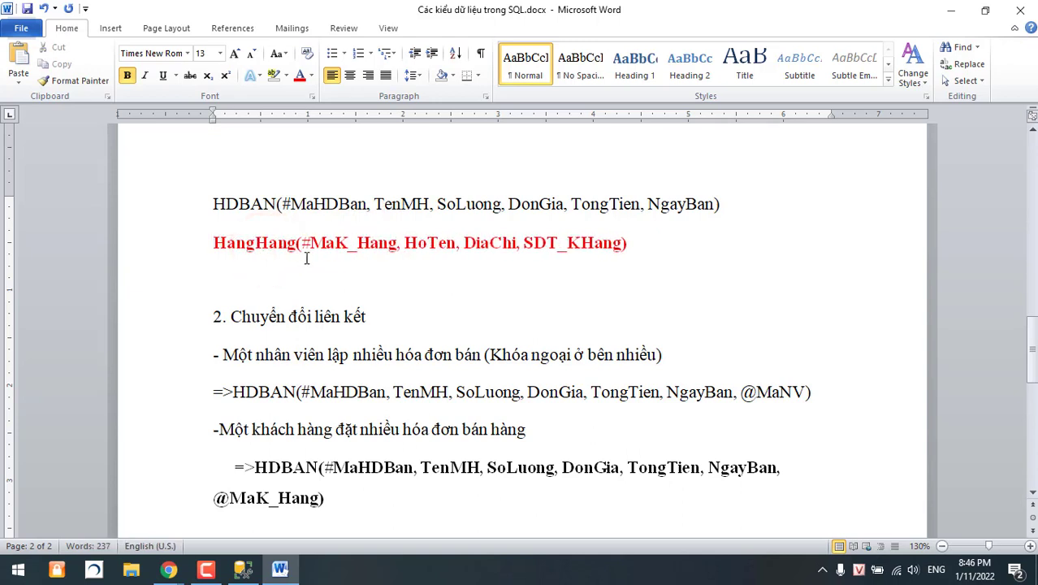
pyautogui.click(306, 258)
pyautogui.click(217, 246)
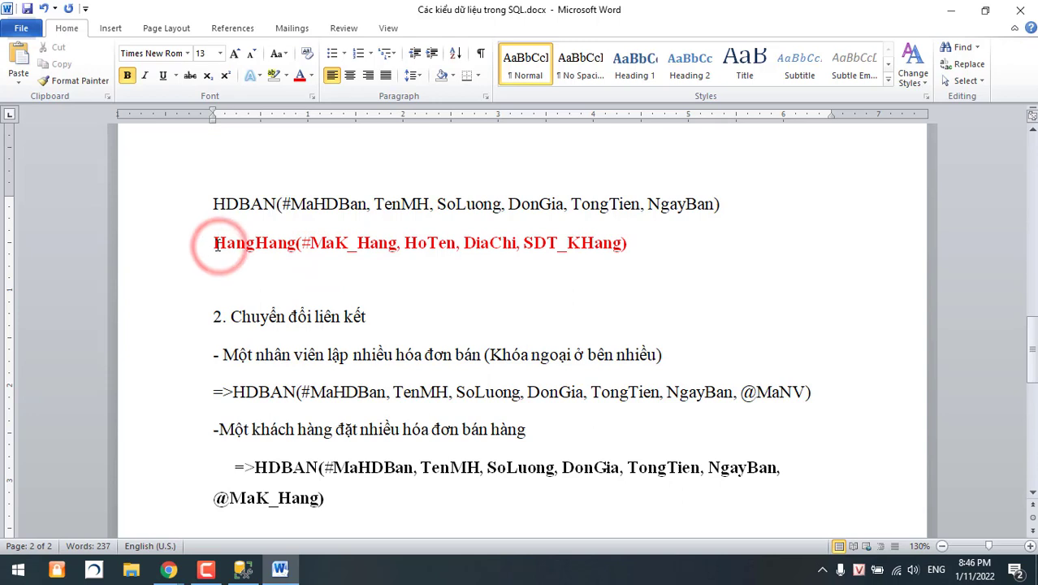
pyautogui.write('K')
pyautogui.press('Delete')
pyautogui.write('h')
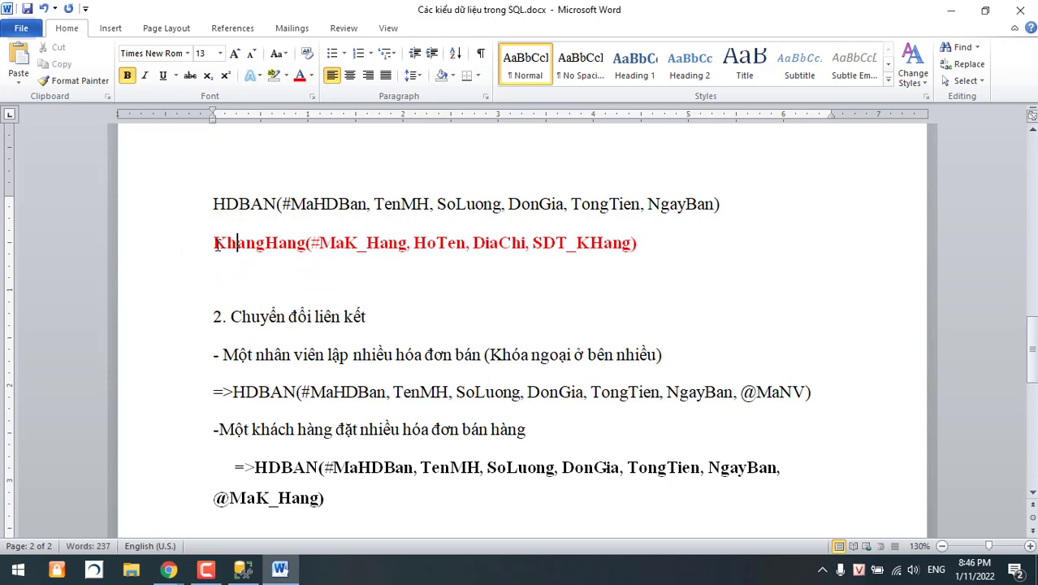
# Correct the relation name to KhachHang and select it for copying
pyautogui.click(263, 248)
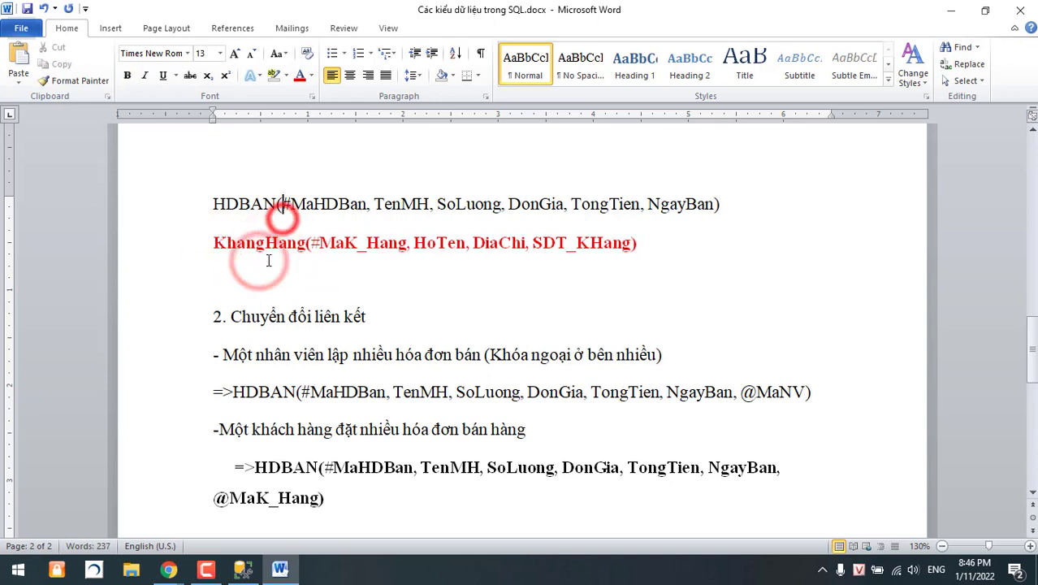
pyautogui.click(264, 248)
pyautogui.doubleClick(262, 249)
pyautogui.click(309, 273)
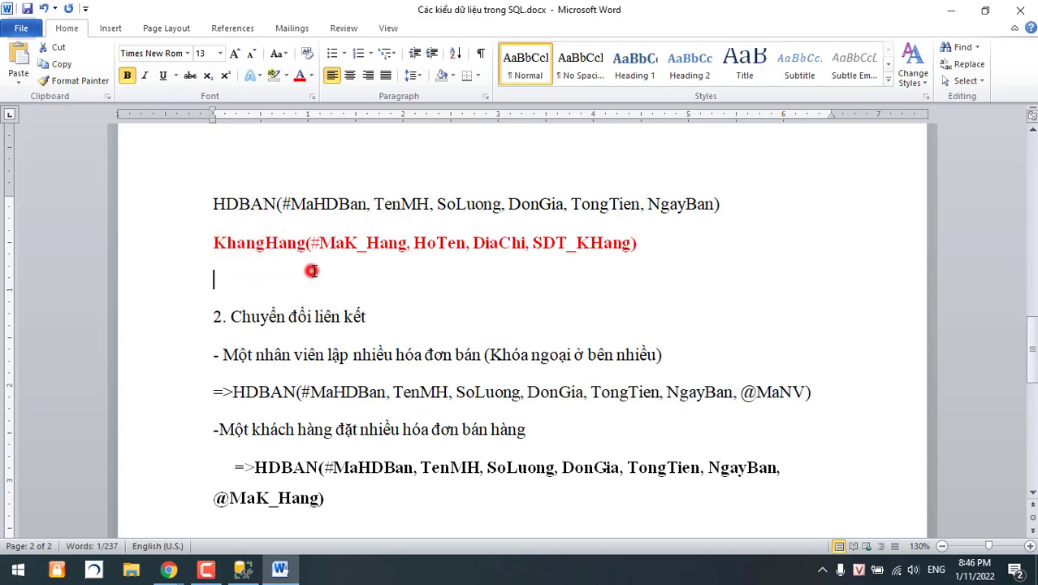
pyautogui.moveTo(306, 249); pyautogui.dragTo(213, 248)
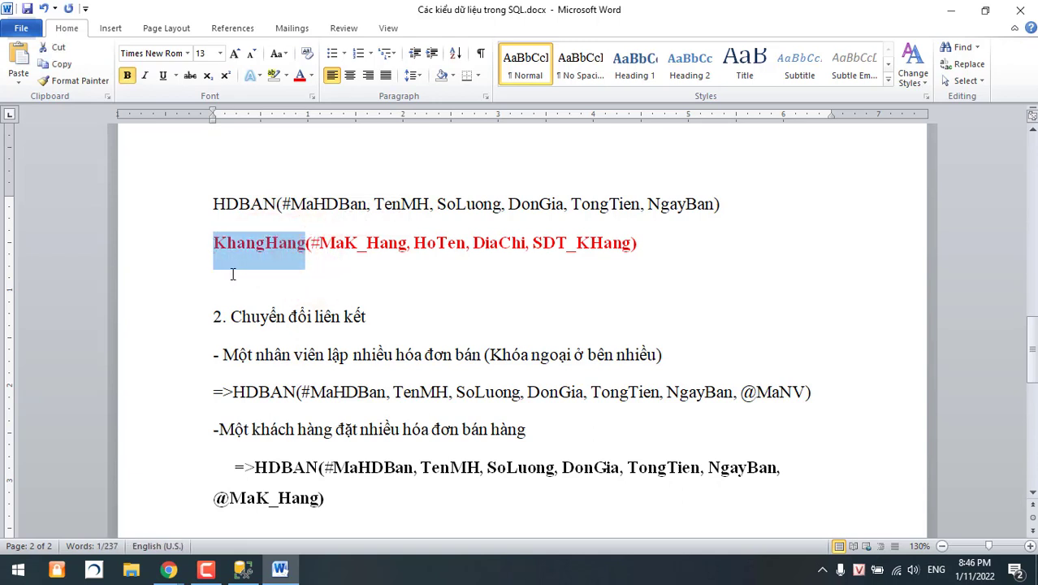
pyautogui.write('CUSTOM')
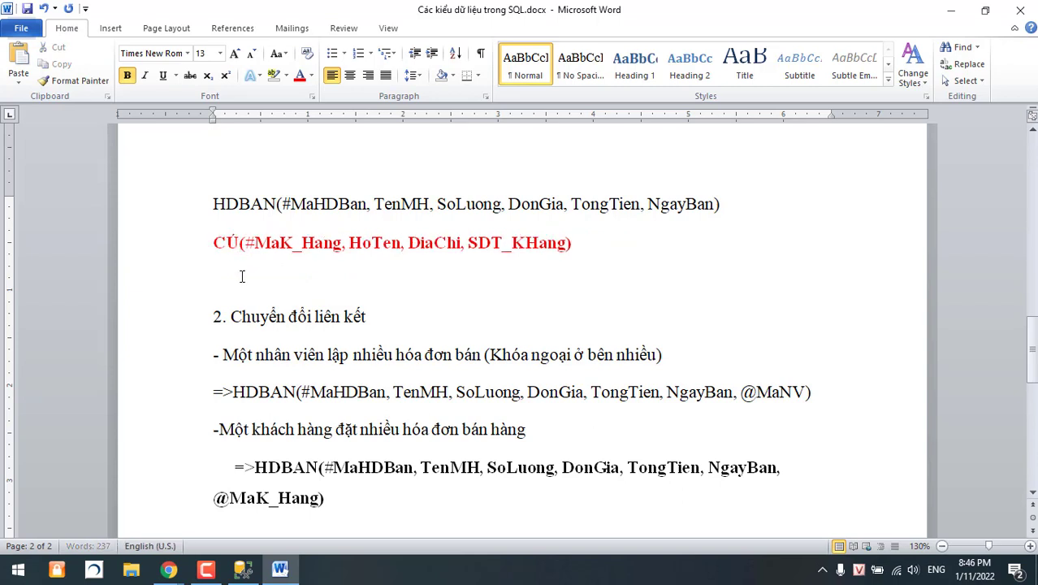
pyautogui.write('ER')
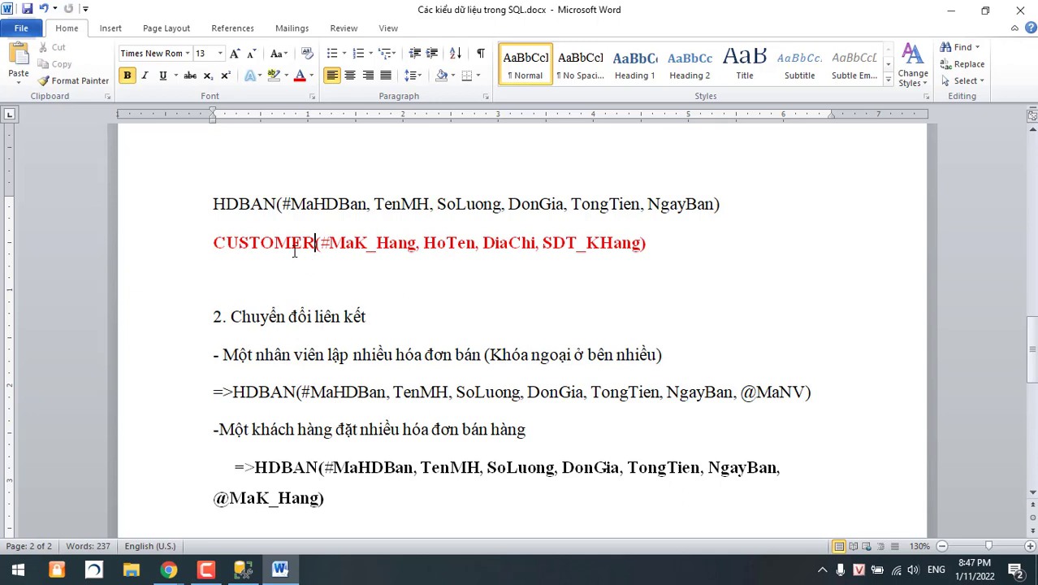
pyautogui.press('BackSpace')
pyautogui.press('BackSpace')
pyautogui.press('BackSpace')
pyautogui.press('BackSpace')
pyautogui.press('BackSpace')
pyautogui.press('BackSpace')
pyautogui.press('BackSpace')
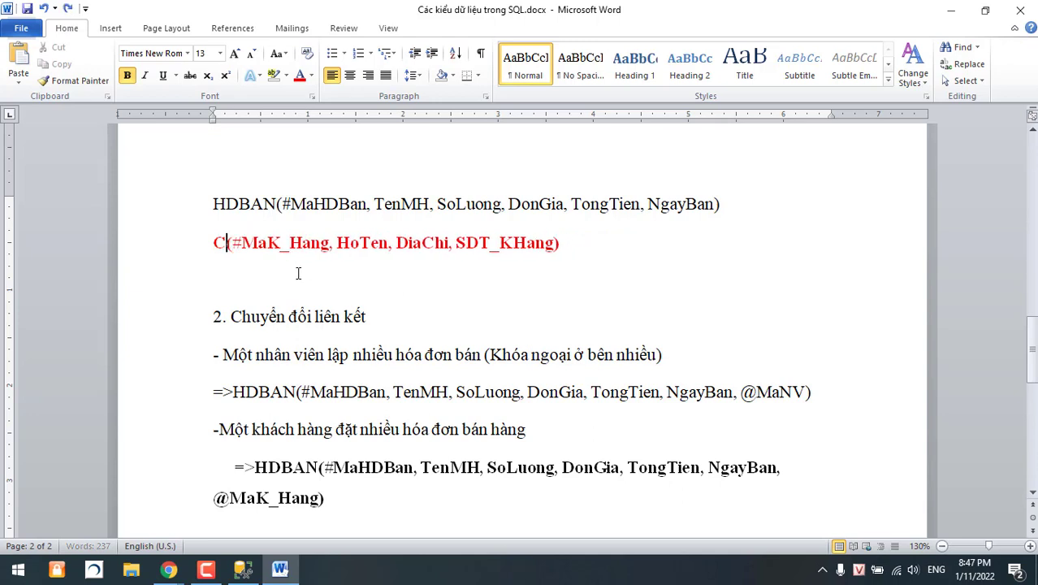
pyautogui.write('KhangHang')
pyautogui.doubleClick(298, 274)
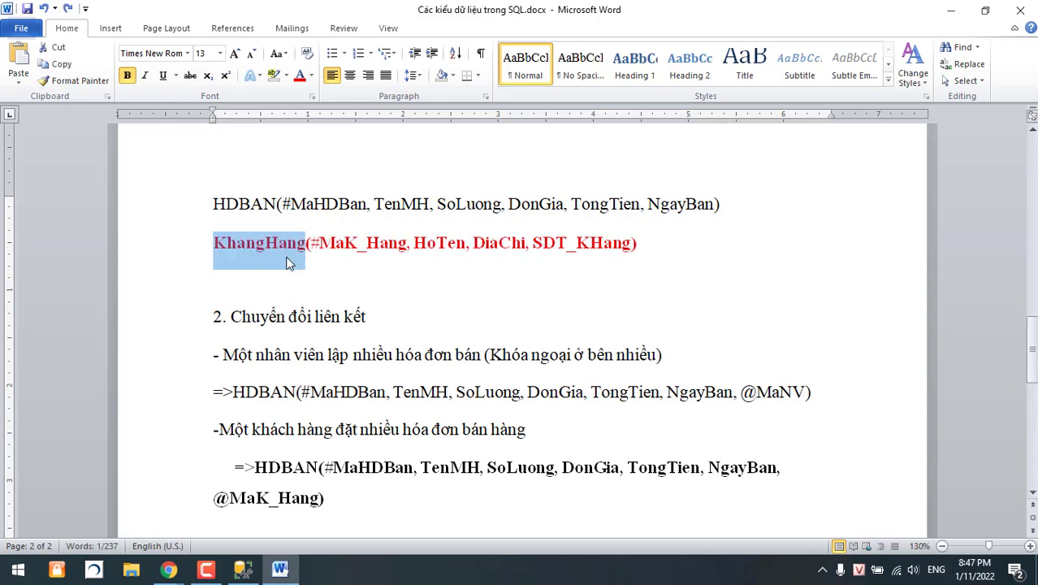
pyautogui.moveTo(265, 244); pyautogui.dragTo(250, 251)
pyautogui.write('ch')
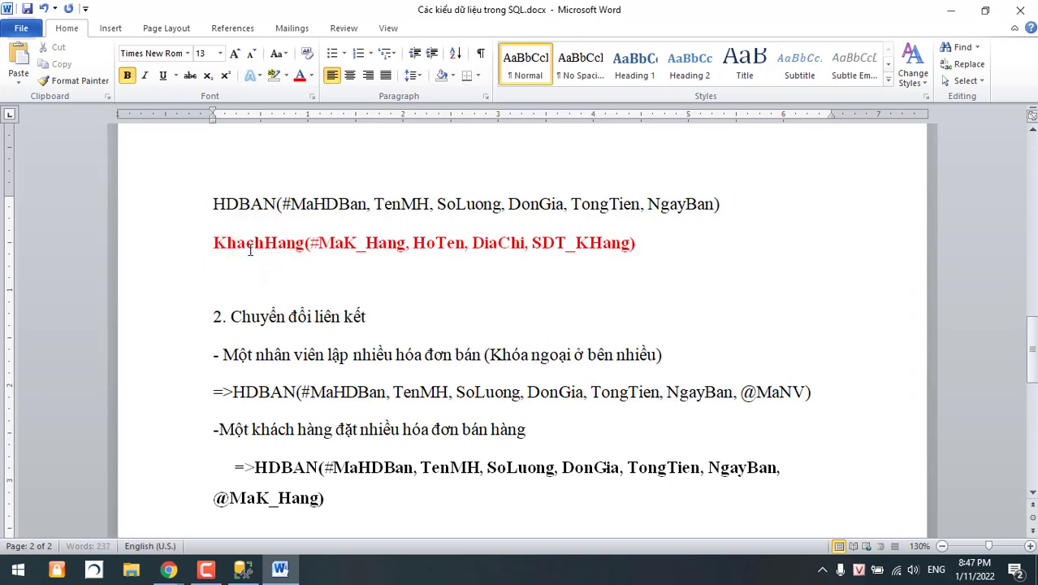
pyautogui.click(255, 278)
pyautogui.doubleClick(255, 244)
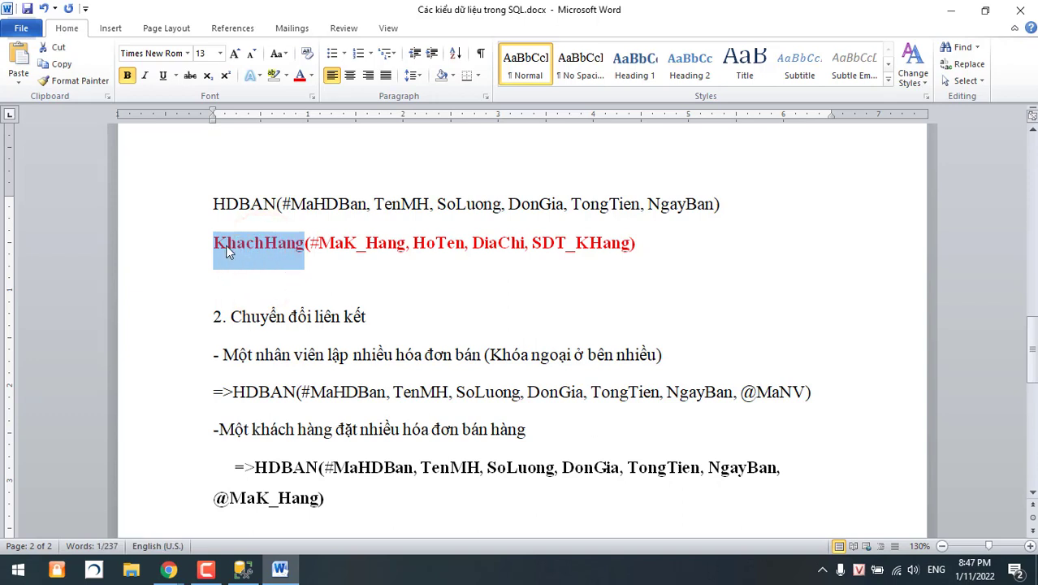
pyautogui.click(228, 247)
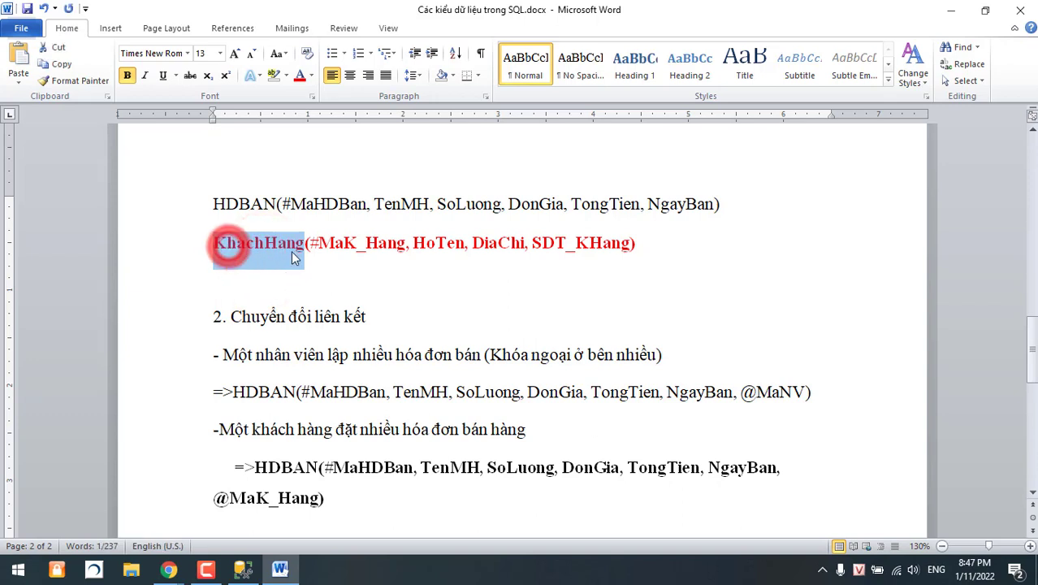
pyautogui.moveTo(269, 243); pyautogui.dragTo(278, 243)
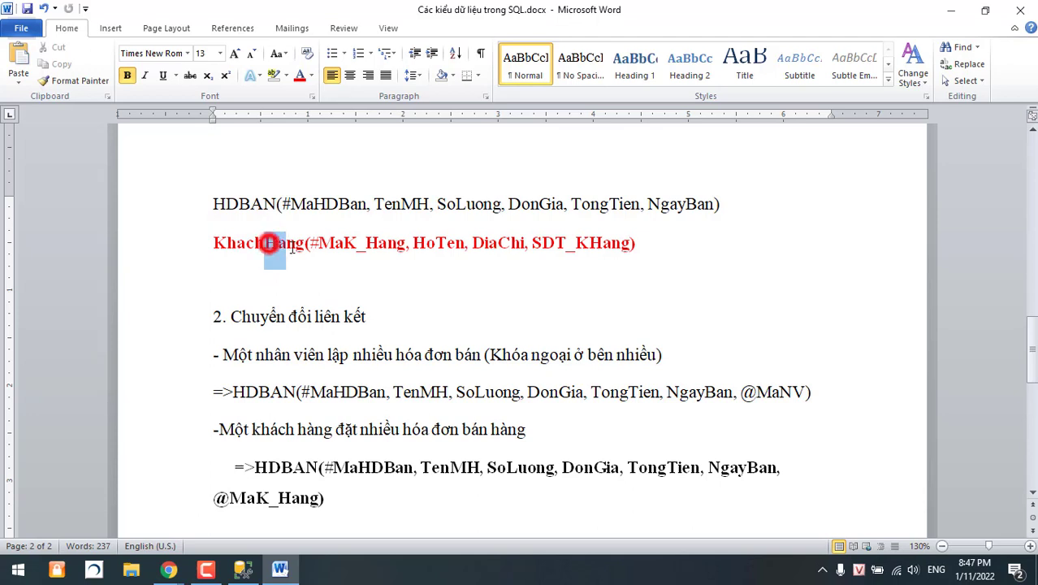
pyautogui.click(279, 243)
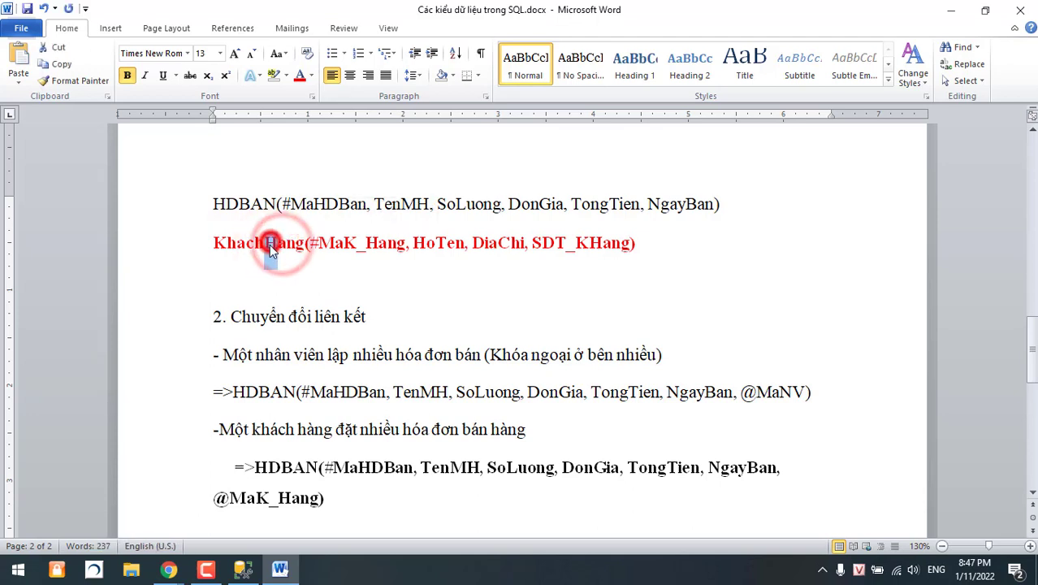
pyautogui.doubleClick(279, 248)
pyautogui.hotkey('ctrl', 'c')
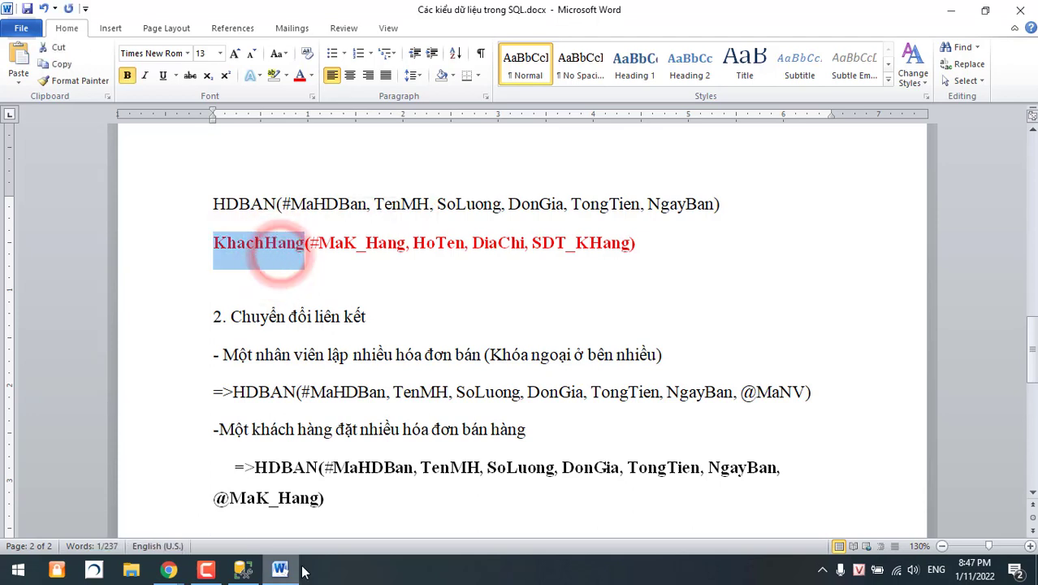
# Replace Table_1 with KhachHang in the Choose Name prompt and save the table
pyautogui.click(242, 569)
pyautogui.hotkey('ctrl', 'v')
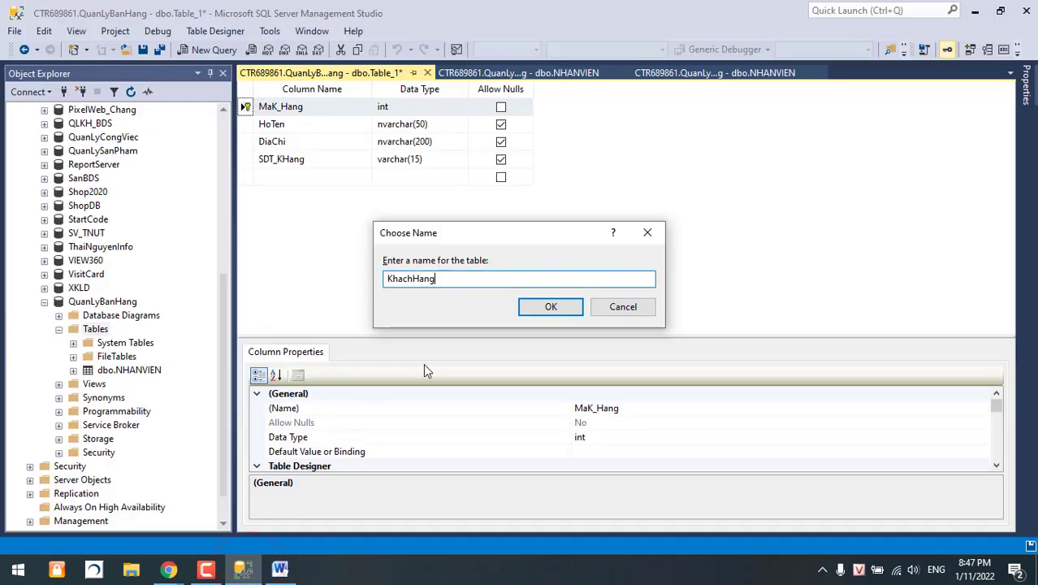
pyautogui.doubleClick(452, 280)
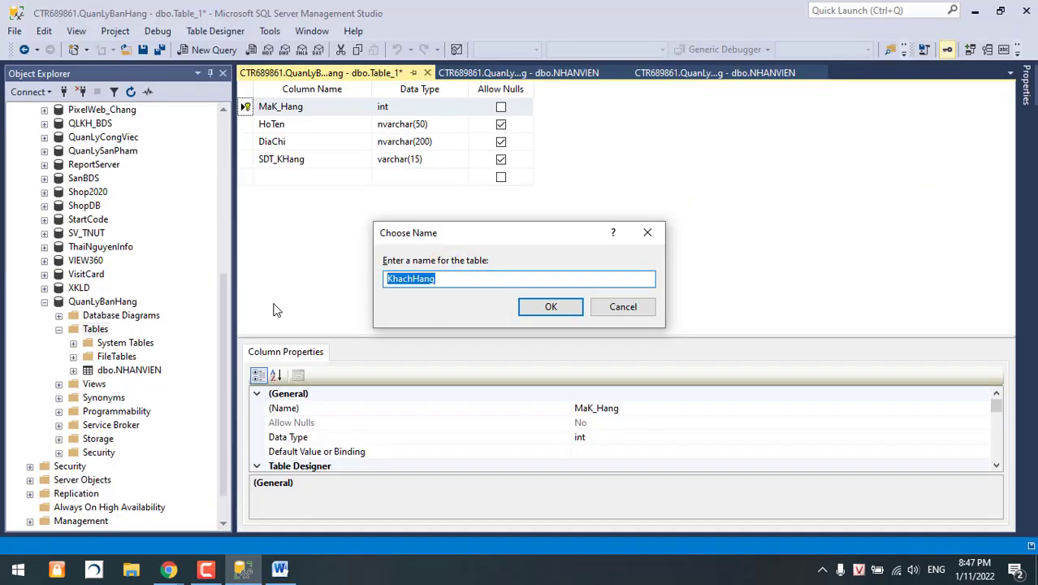
pyautogui.click(447, 283)
pyautogui.doubleClick(458, 279)
pyautogui.click(549, 307)
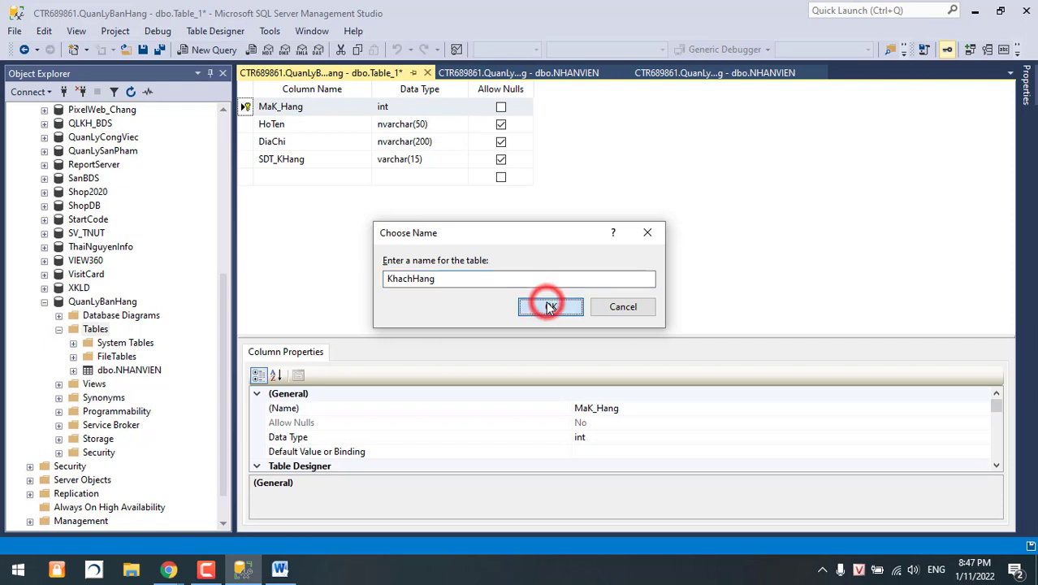